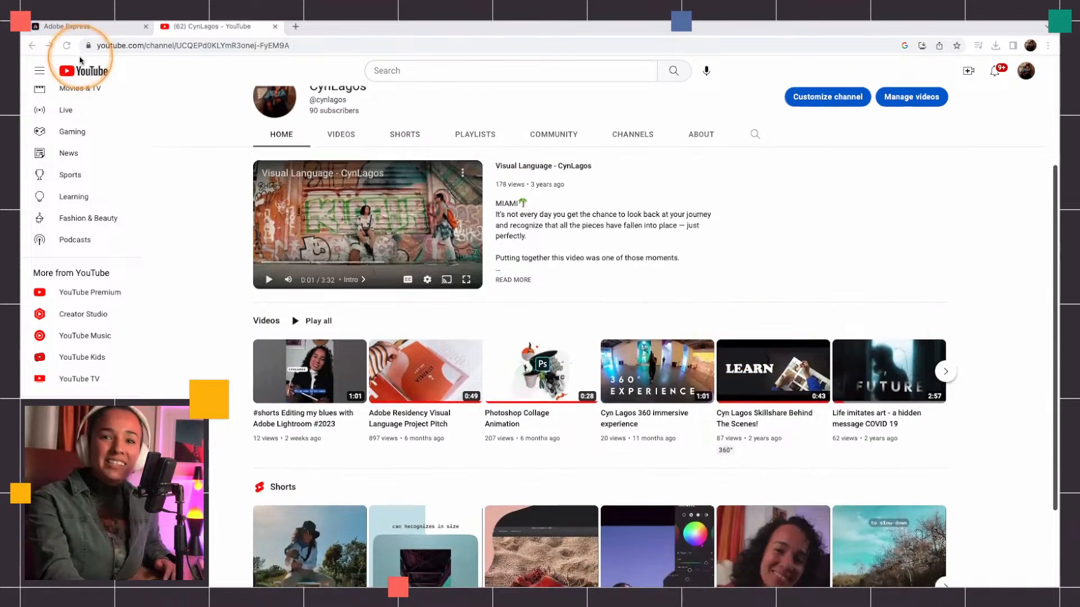
Step: Switch to Adobe Express and look through the home page's poster, Facebook post and trending background templates
click(99, 32)
scroll(821, 303, down, 2)
scroll(820, 301, down, 2)
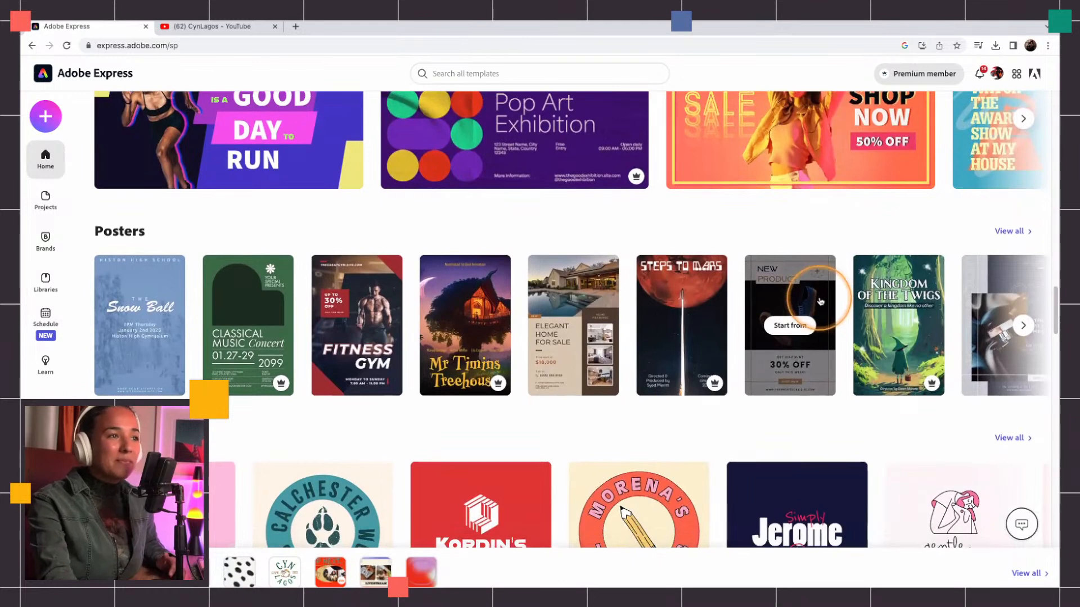
scroll(819, 302, up, 3)
scroll(819, 302, down, 2)
scroll(818, 303, up, 1)
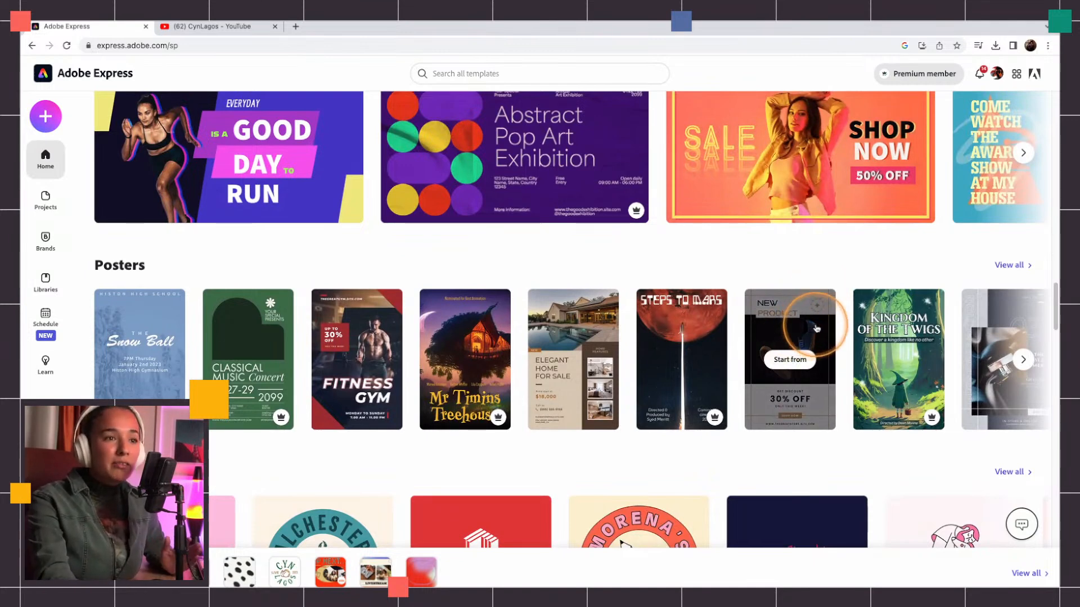
scroll(815, 329, down, 3)
scroll(816, 331, up, 3)
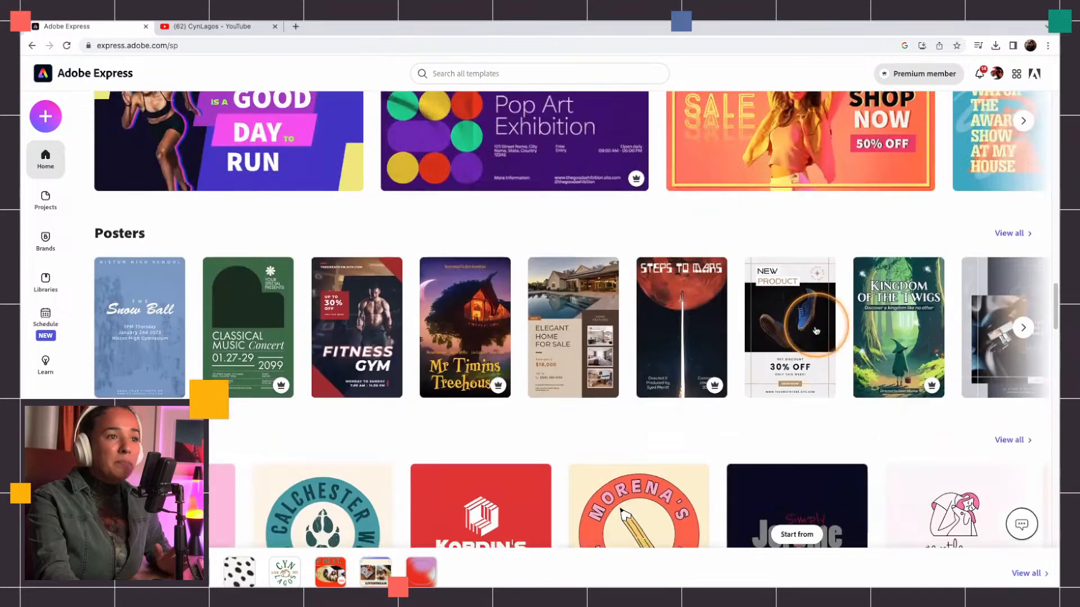
scroll(815, 331, up, 3)
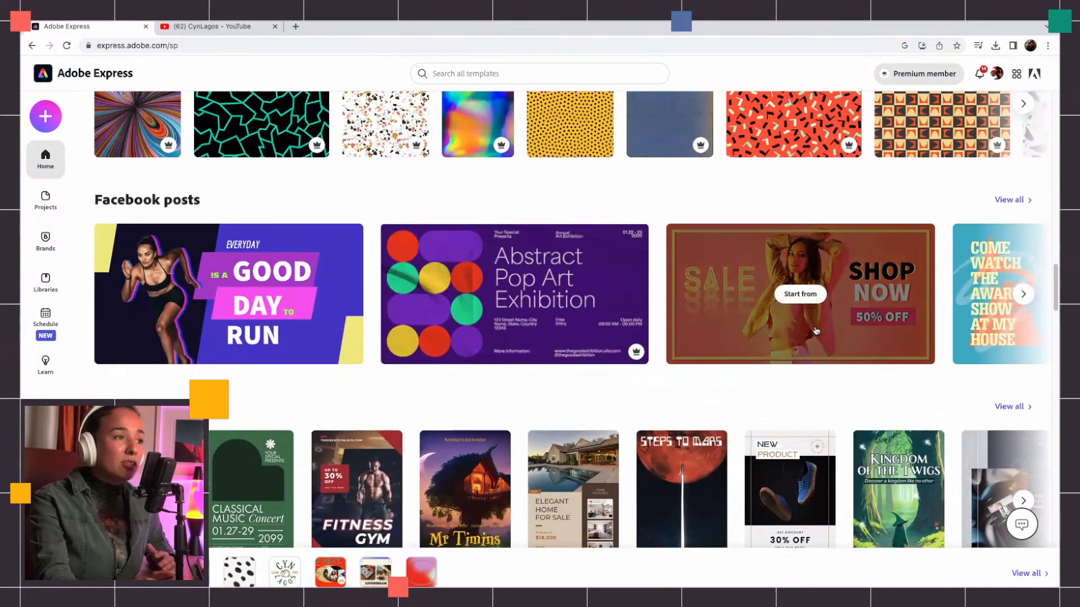
click(815, 329)
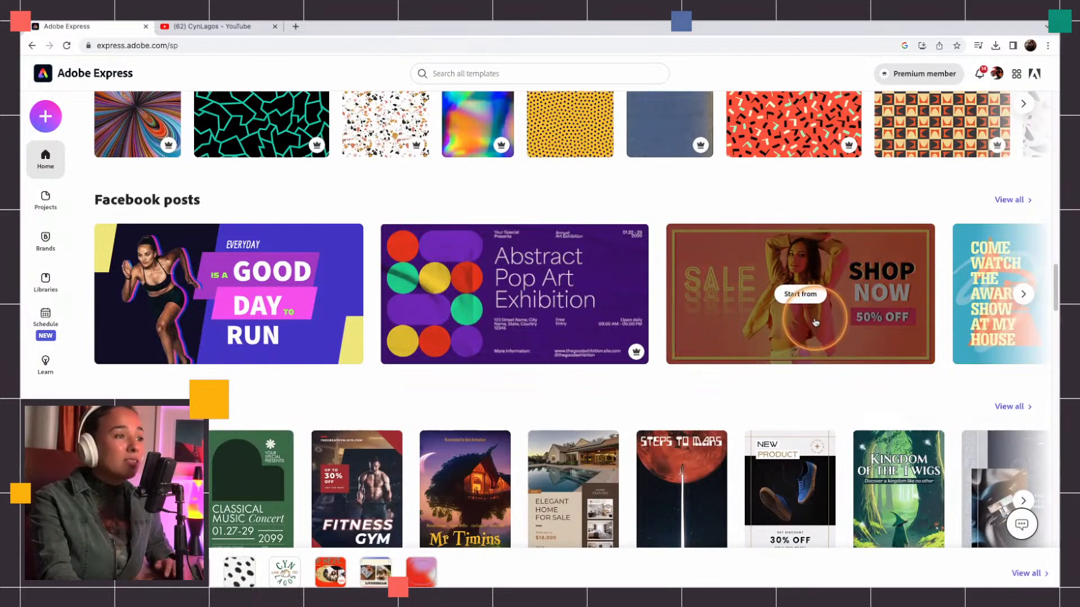
scroll(815, 324, up, 4)
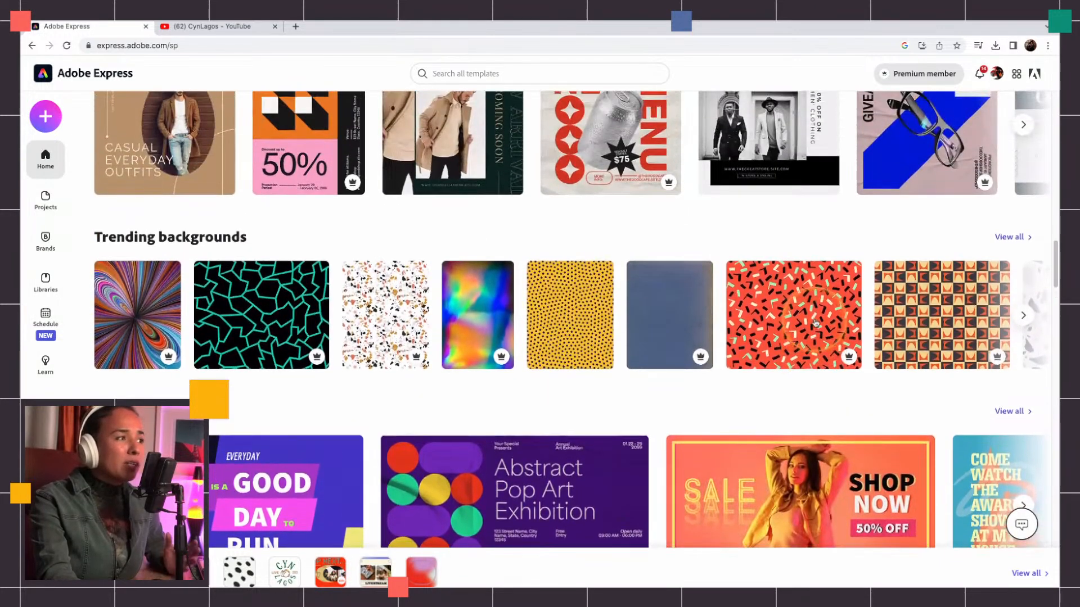
click(813, 325)
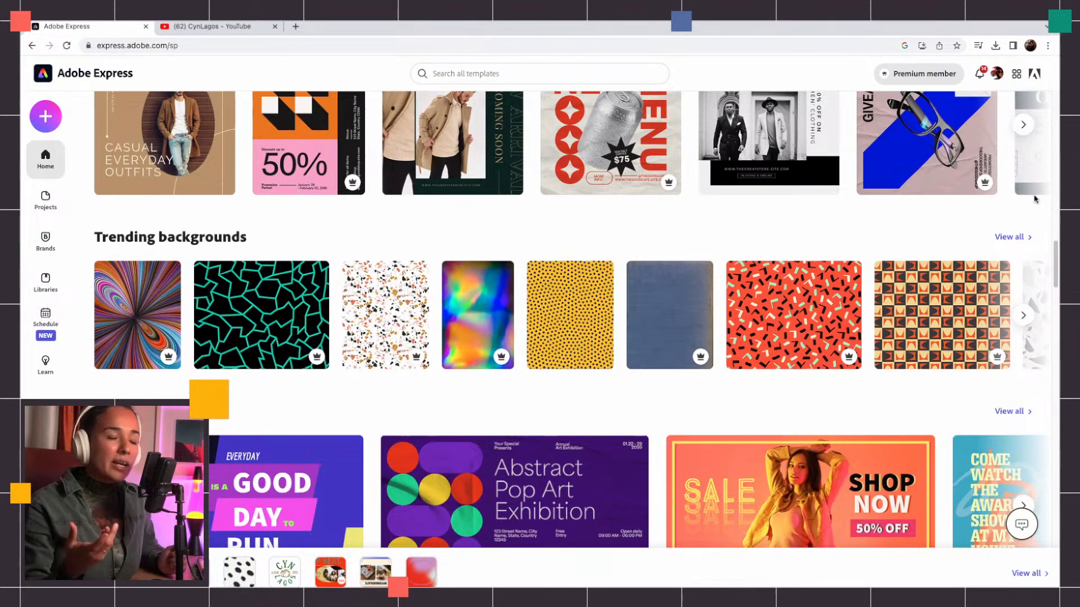
Step: Create a new logo project and look over the suggested logo templates
click(50, 117)
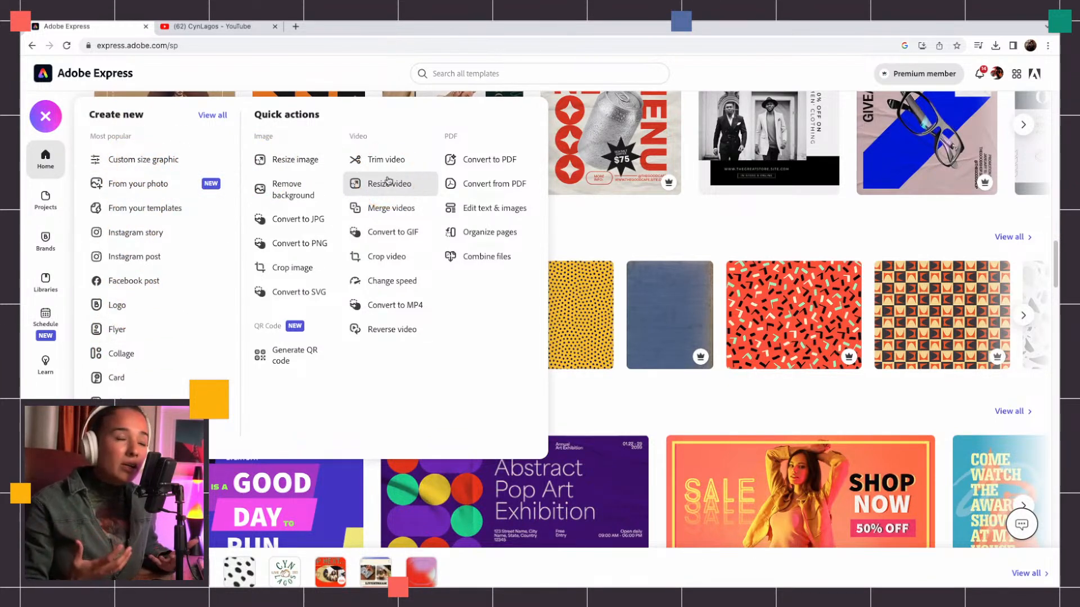
click(119, 308)
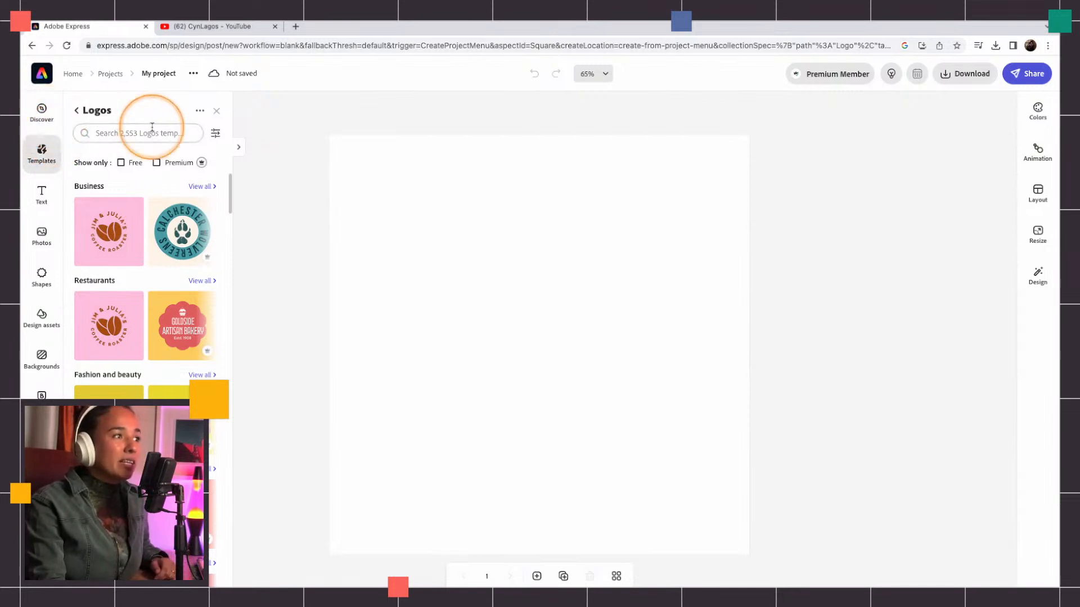
scroll(181, 223, down, 1)
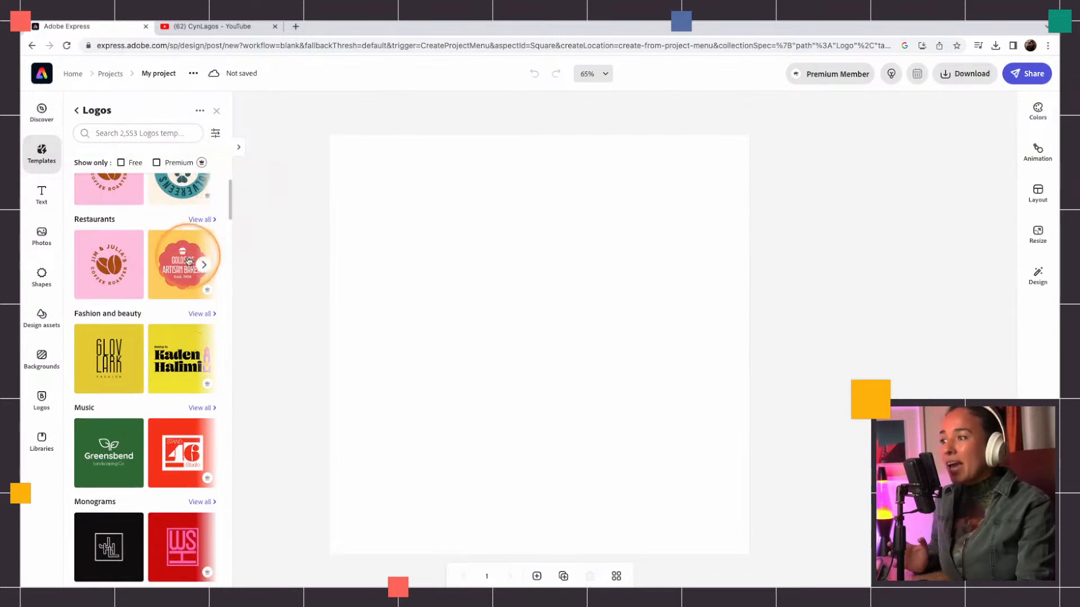
scroll(191, 253, up, 2)
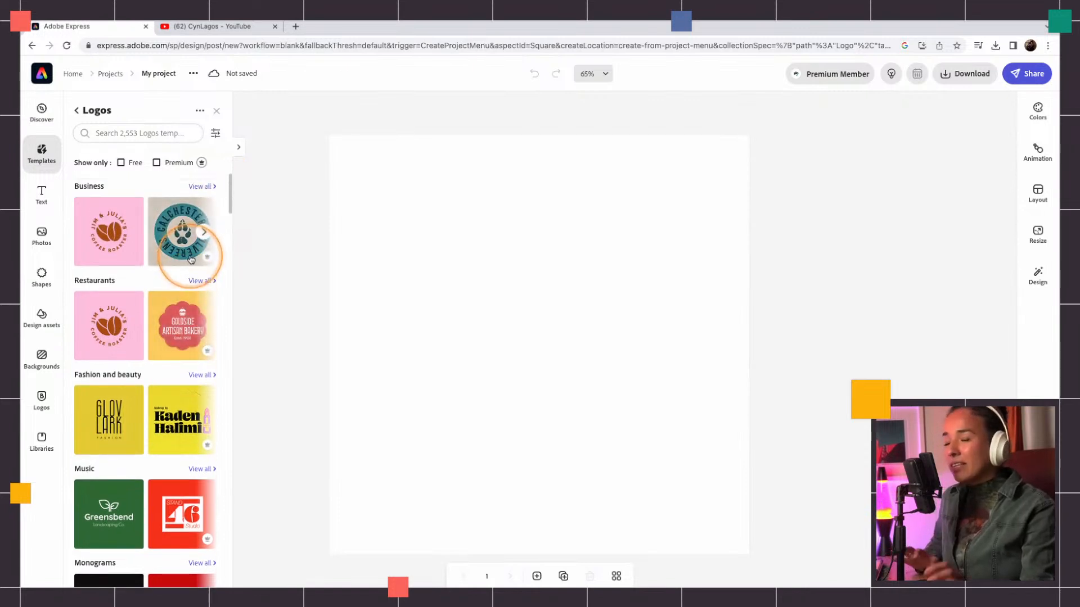
Step: Add a text box to the blank canvas and replace its placeholder wording with LIGHTROOM in capitals
click(42, 194)
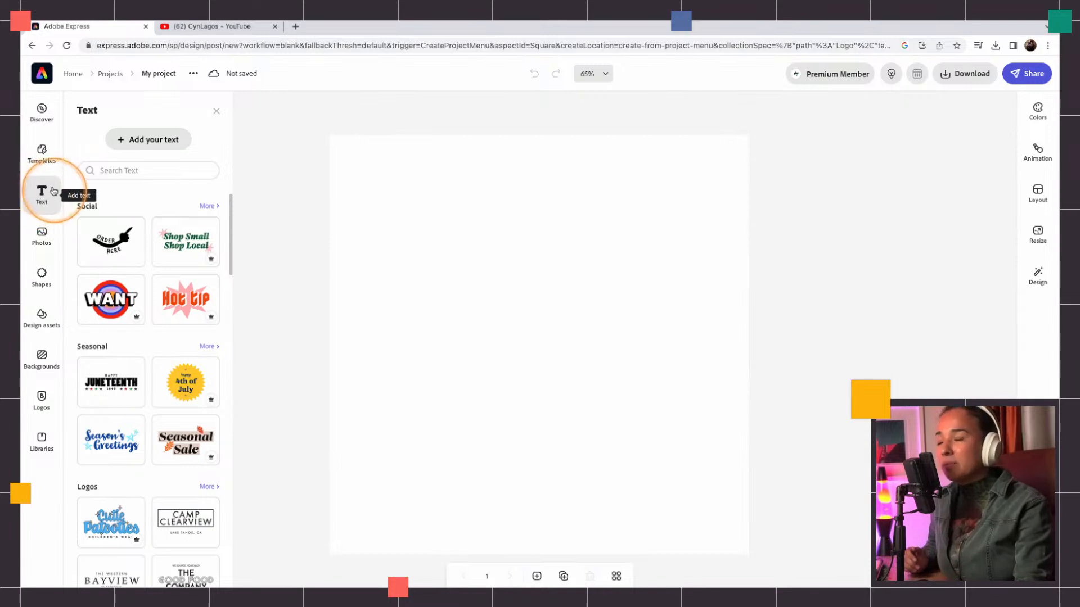
click(148, 141)
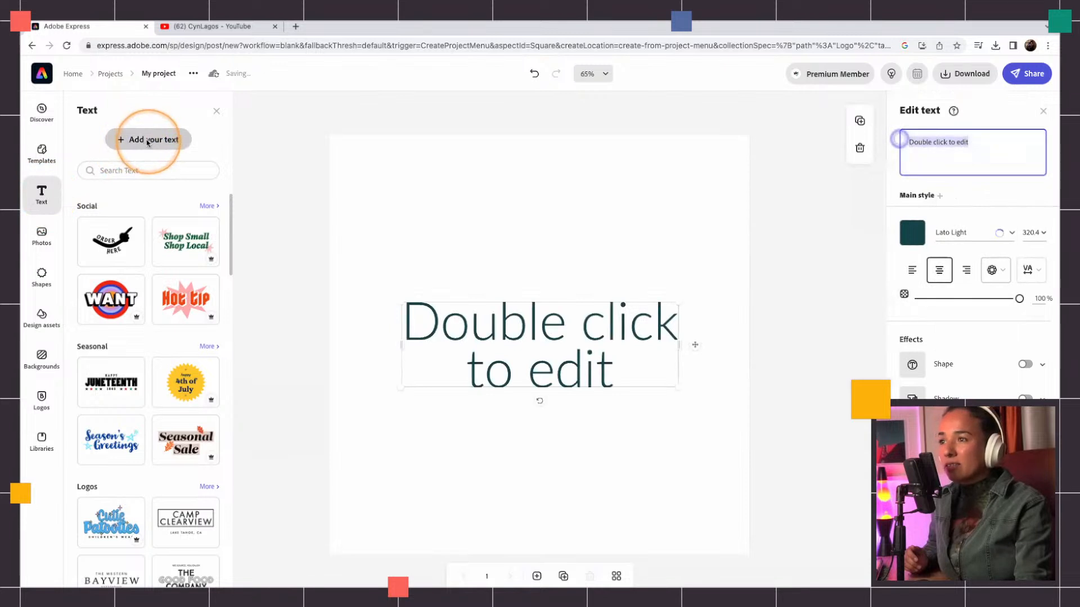
click(599, 338)
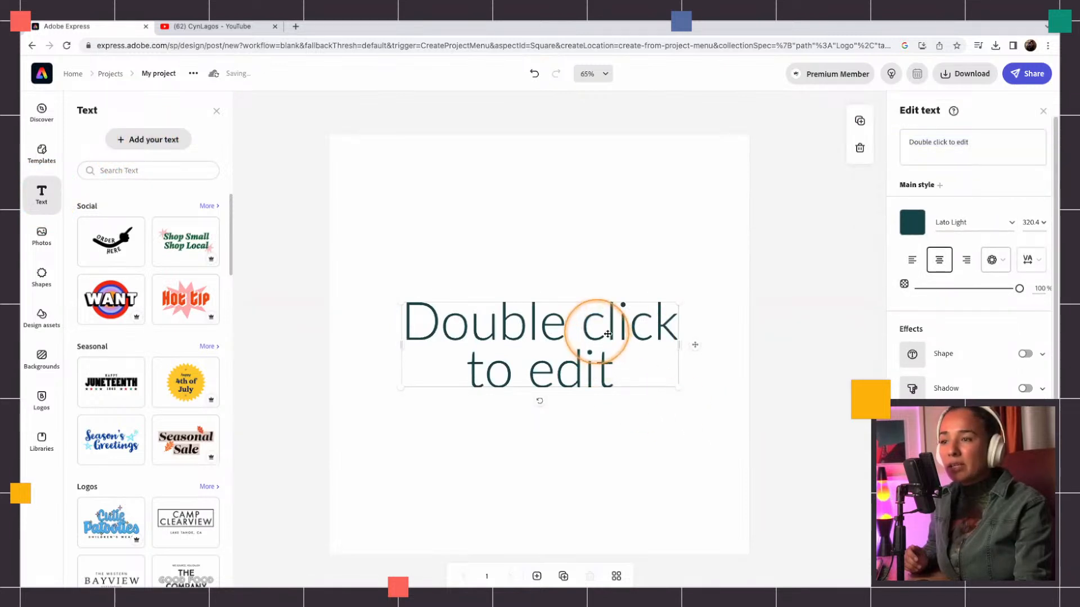
drag(909, 147, 950, 142)
click(978, 143)
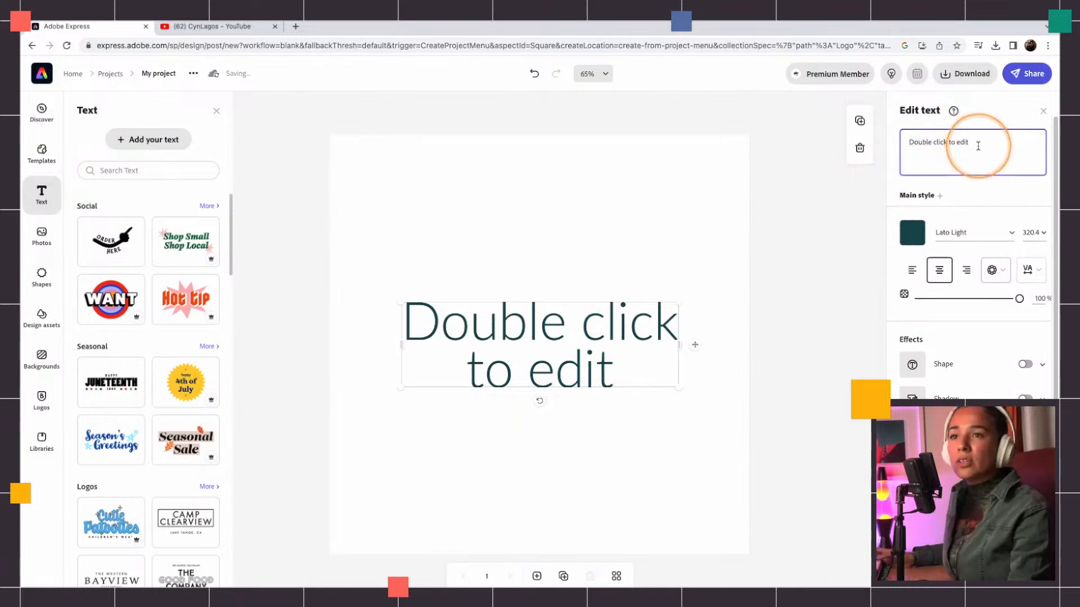
drag(979, 143, 899, 141)
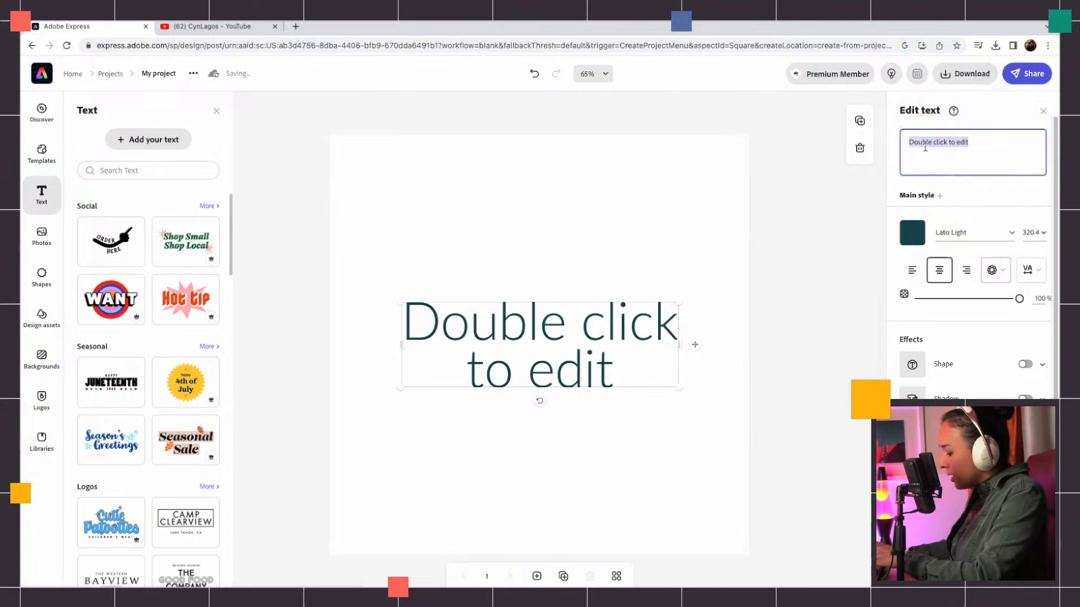
text(Lightroom)
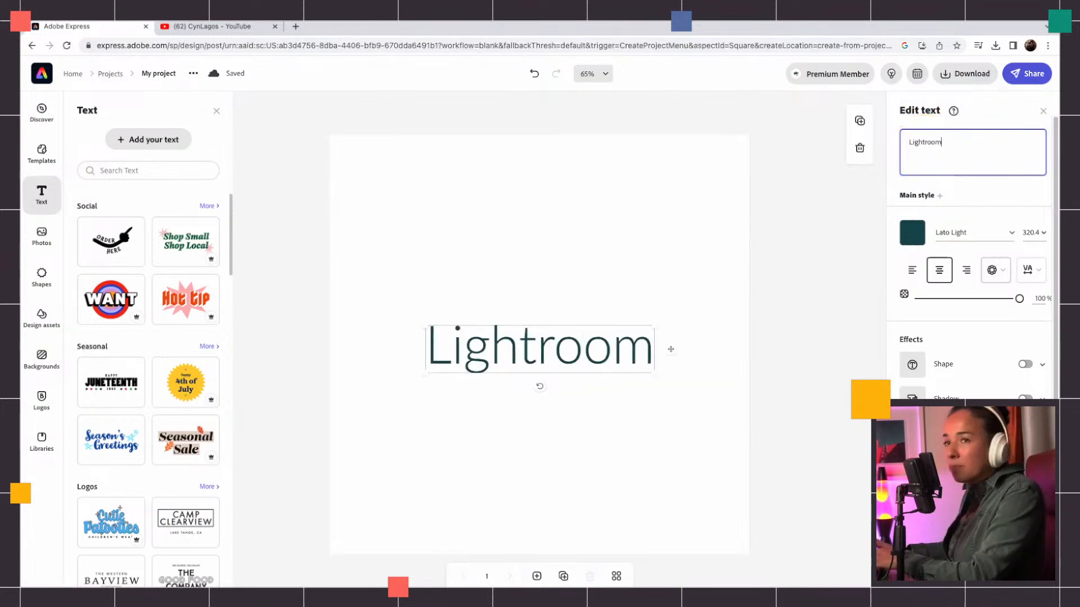
double_click(929, 144)
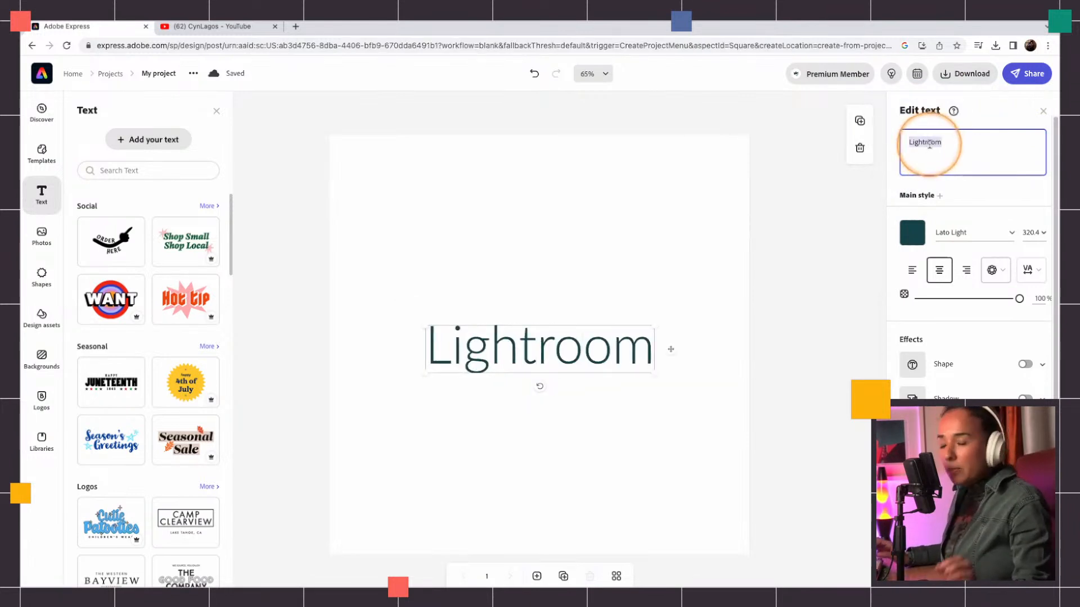
text(LIGHTROOM)
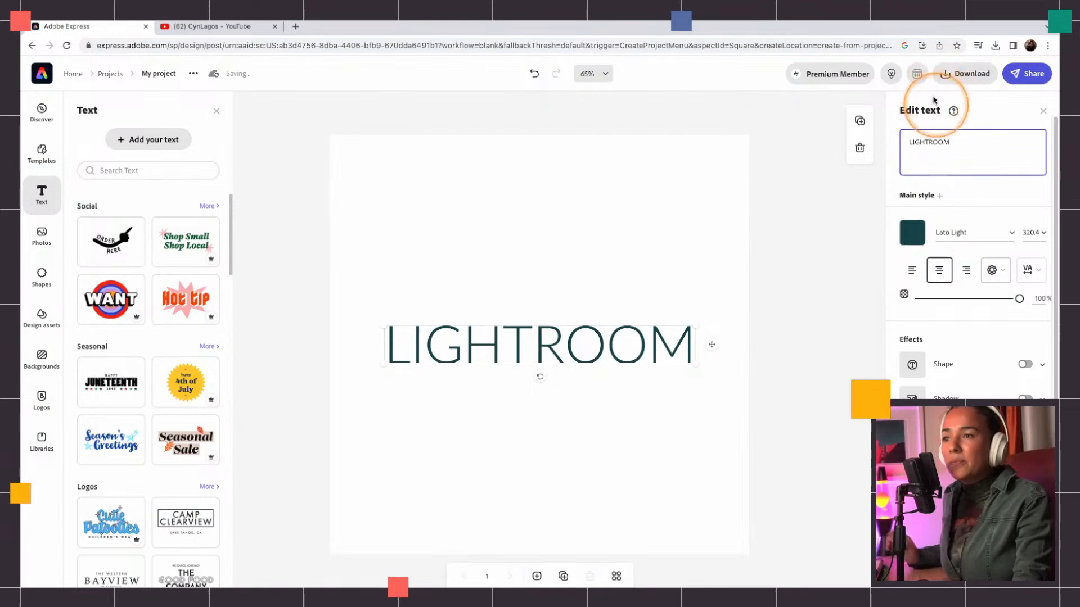
Step: Set the LIGHTROOM text's font to Lisbeth Display Regular
click(948, 230)
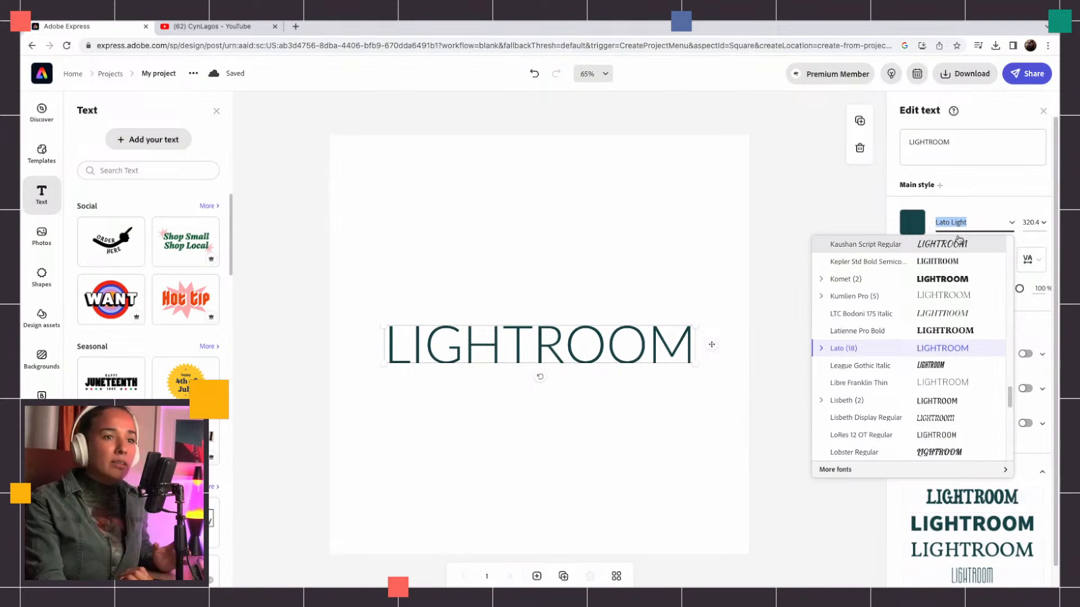
click(949, 234)
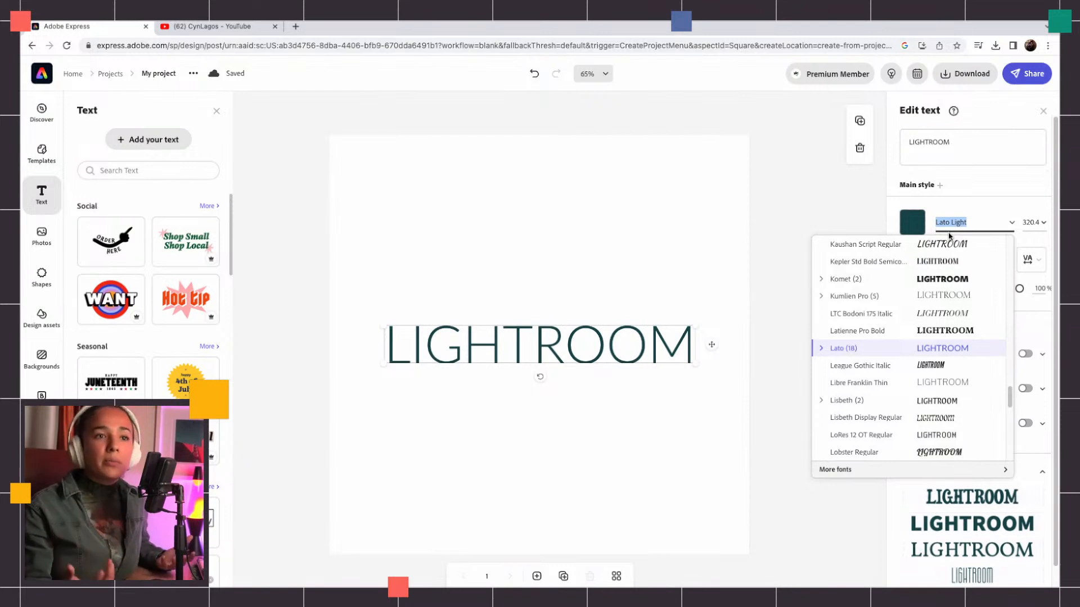
click(955, 275)
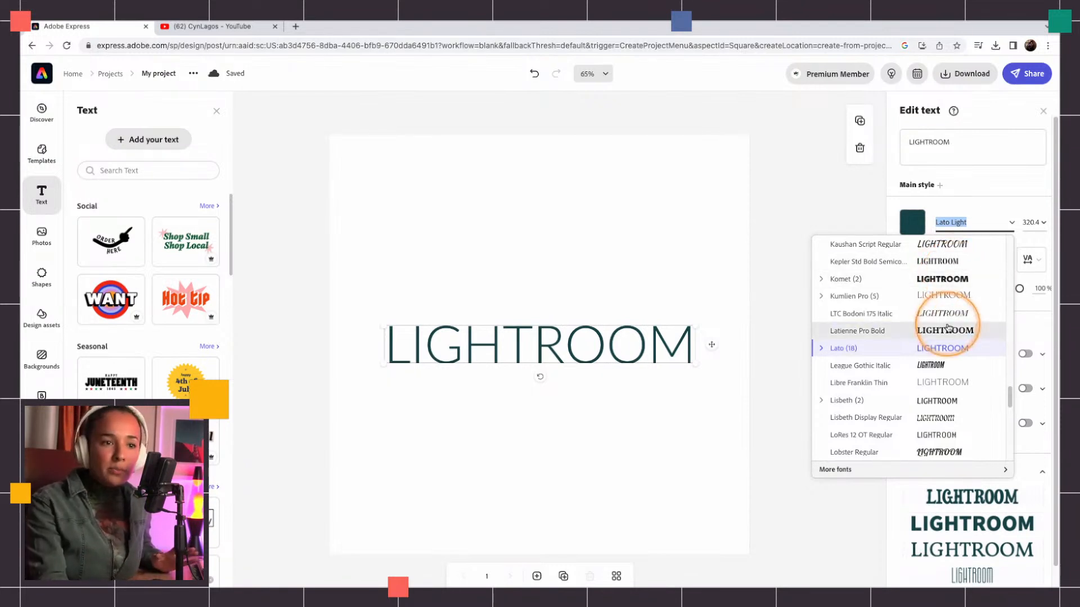
click(940, 421)
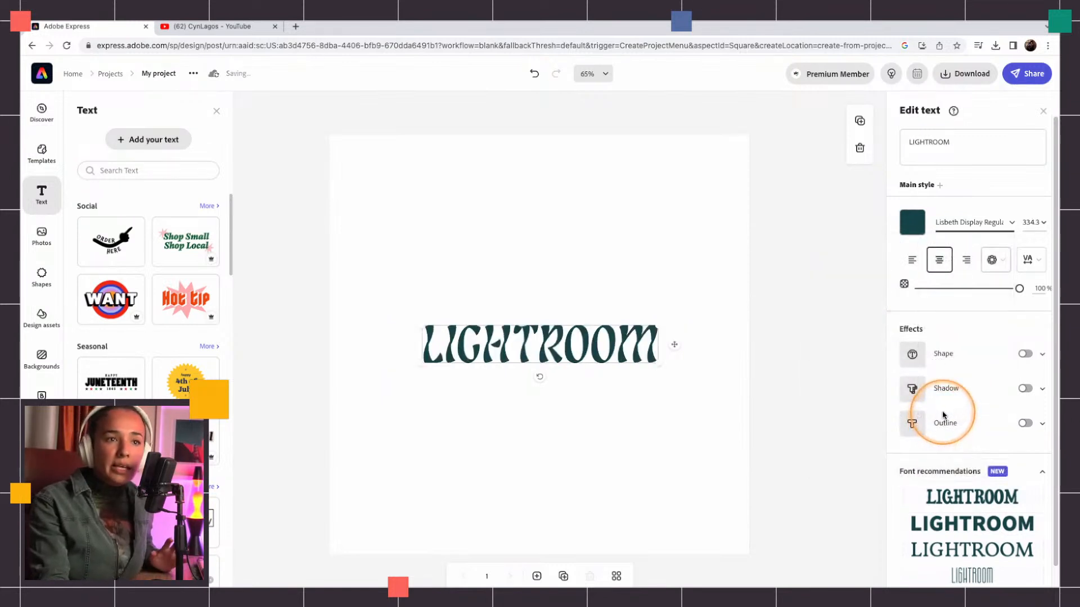
Step: Try the recommended fonts Duality Regular and Kinto Sans Black on the LIGHTROOM text, ending with Vollkorn Regular
scroll(977, 475, down, 1)
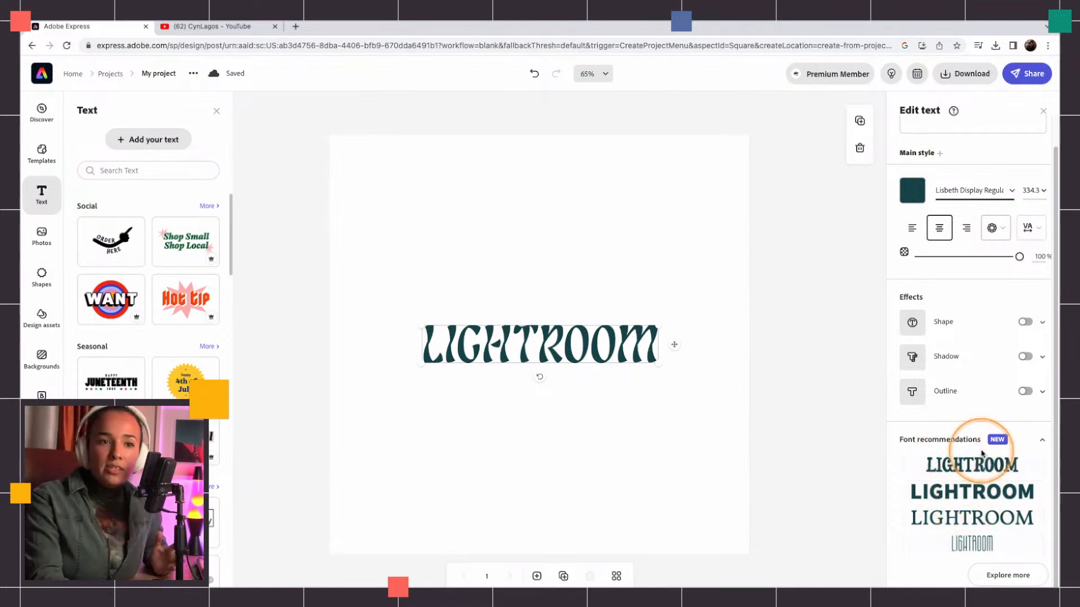
click(979, 474)
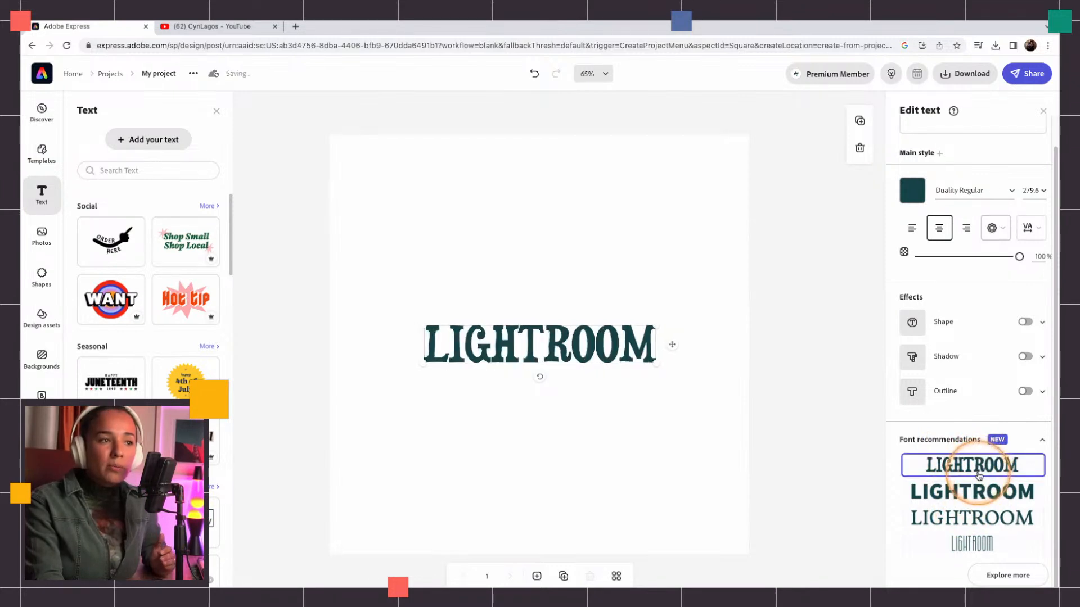
click(975, 492)
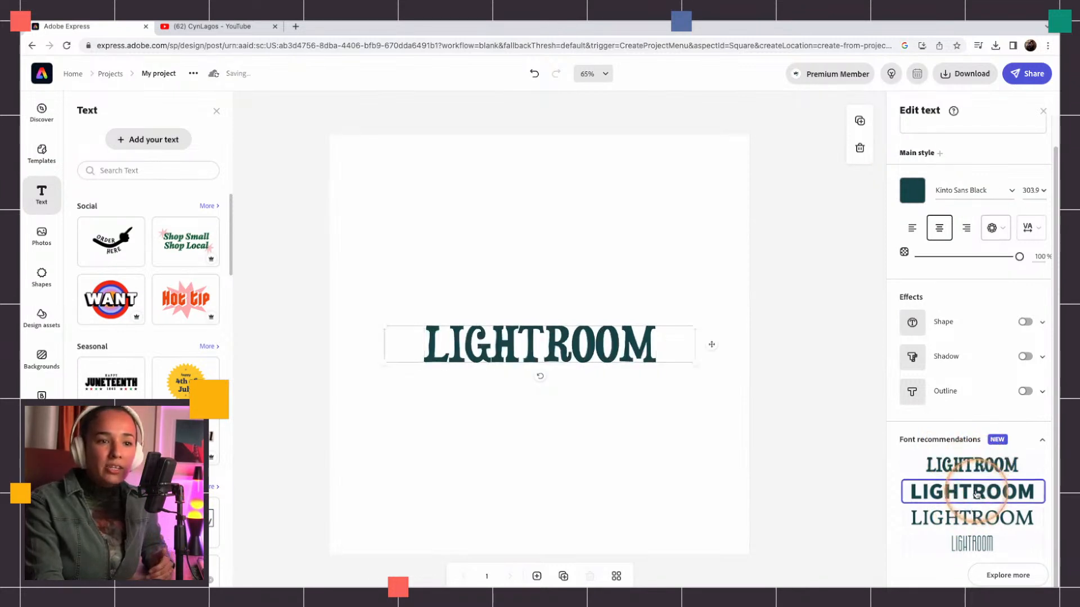
click(973, 528)
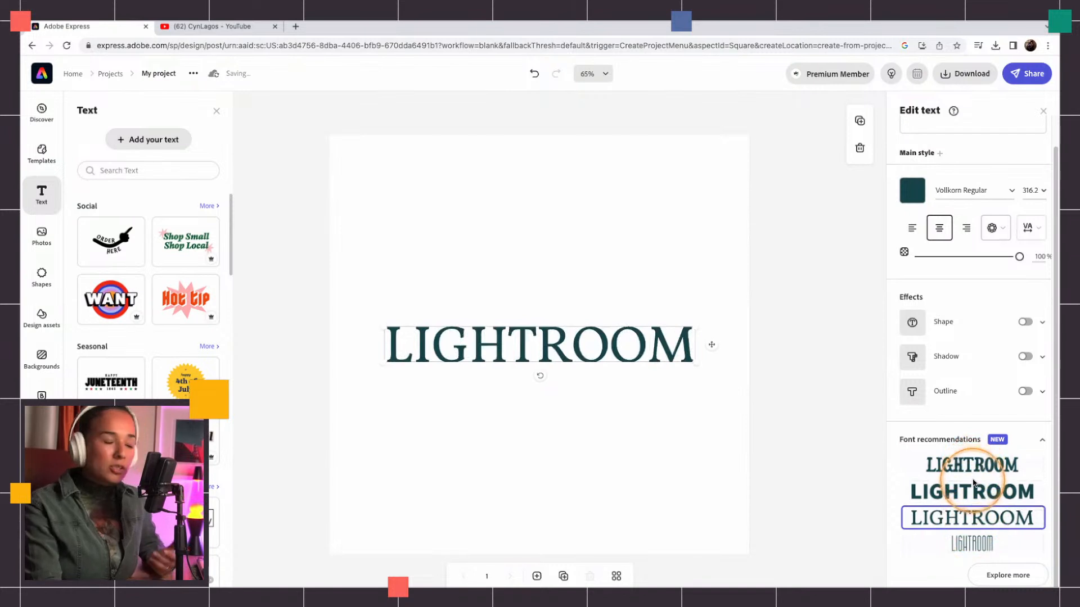
Step: Search the fonts for "blackes", apply Blackest Text Regular to the LIGHTROOM text, and move the text slightly higher on the canvas
click(956, 190)
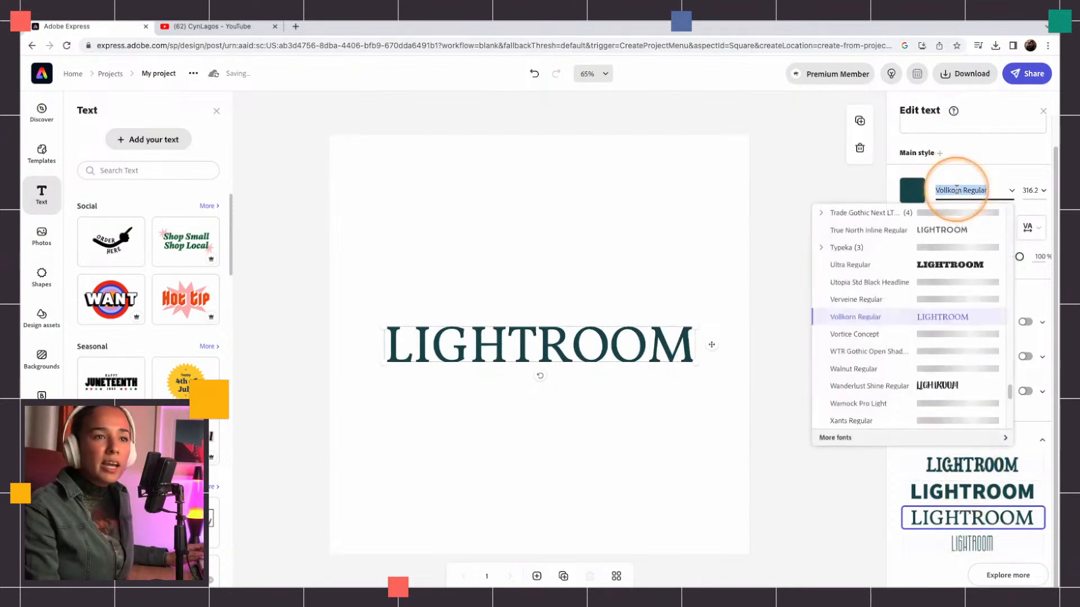
text(la)
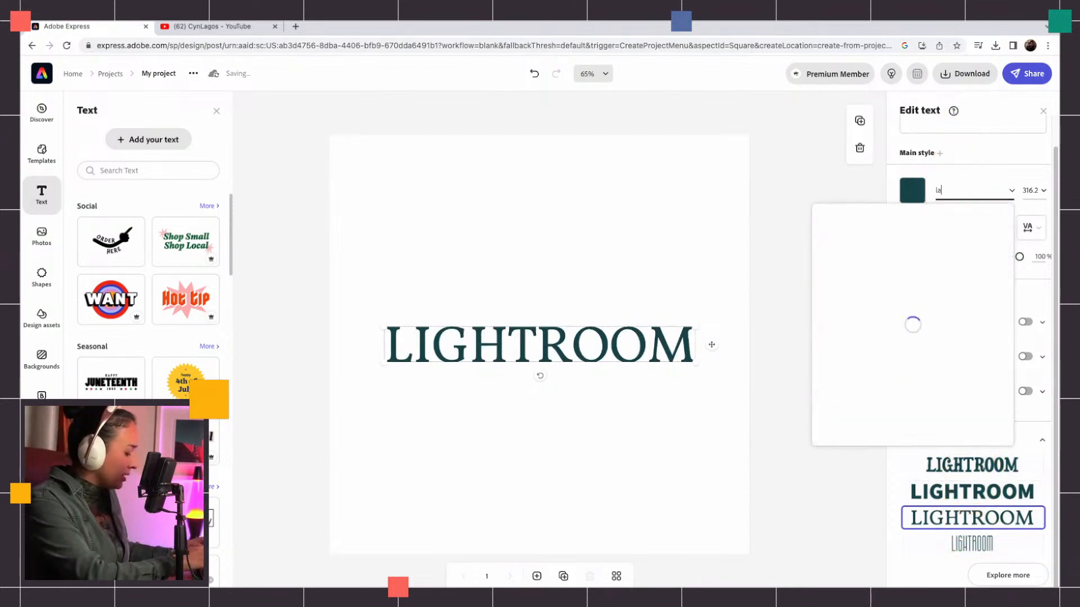
text(ck)
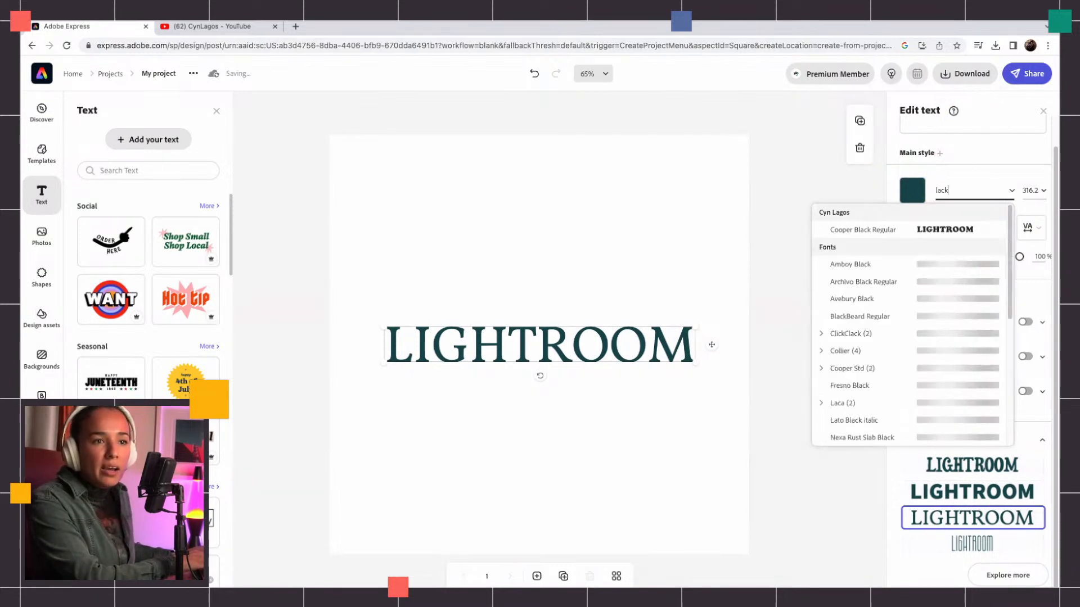
click(960, 189)
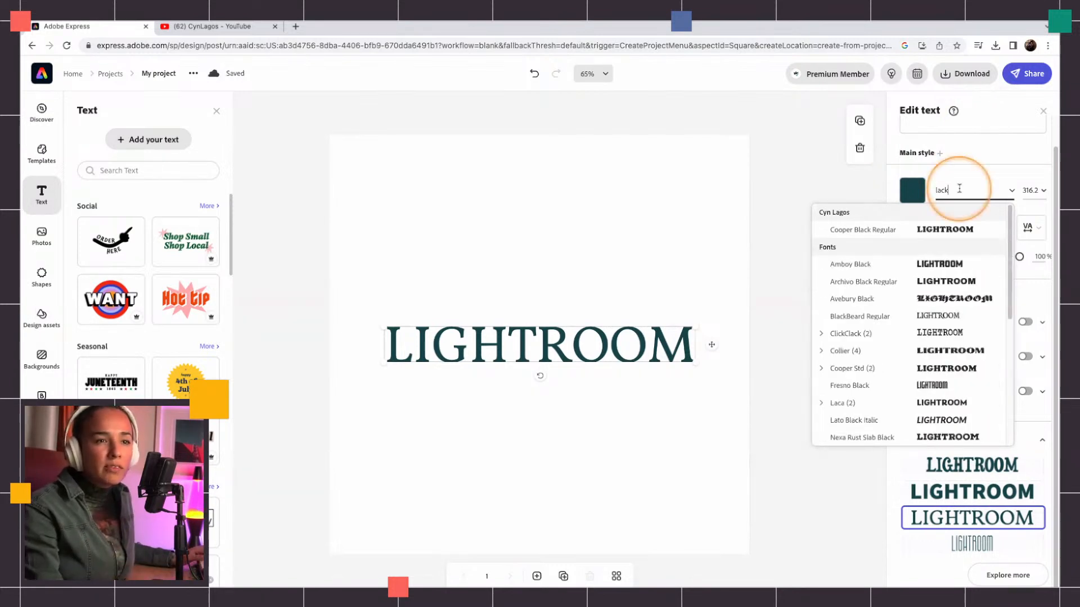
text(bla)
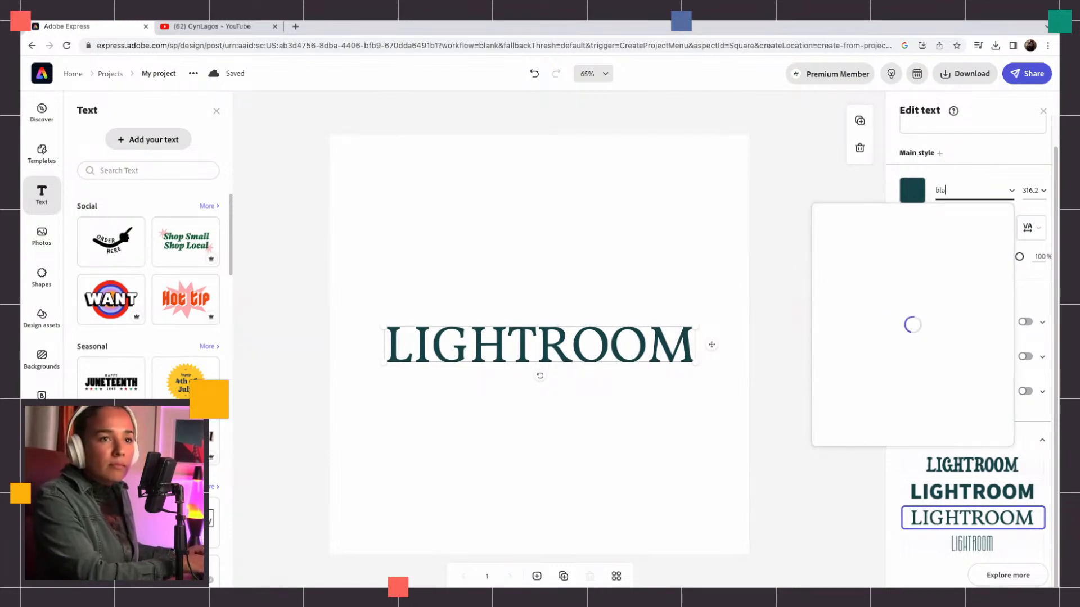
text(sckck)
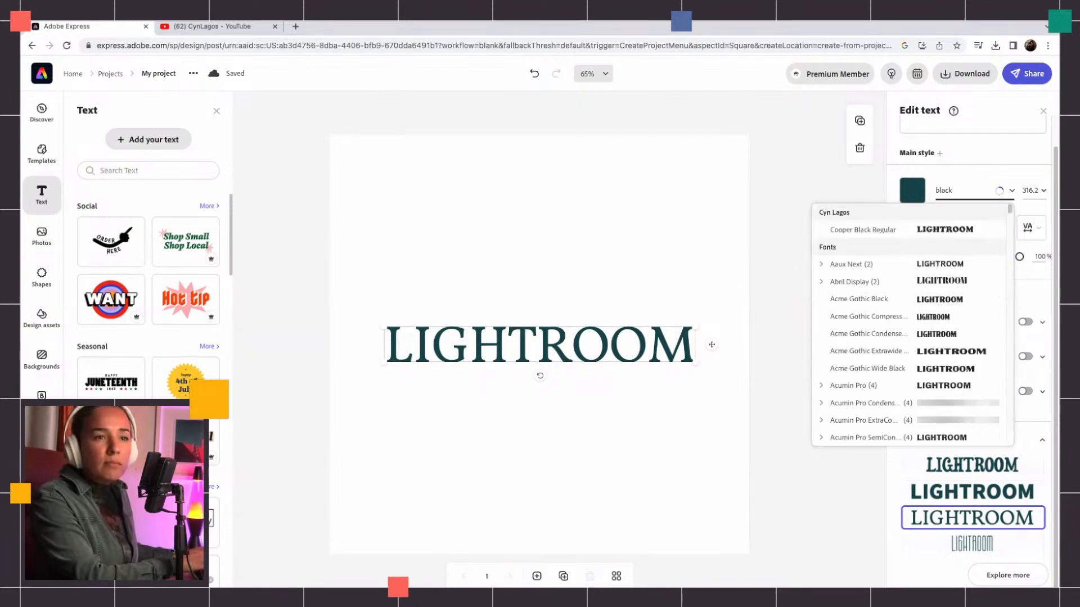
text(e)
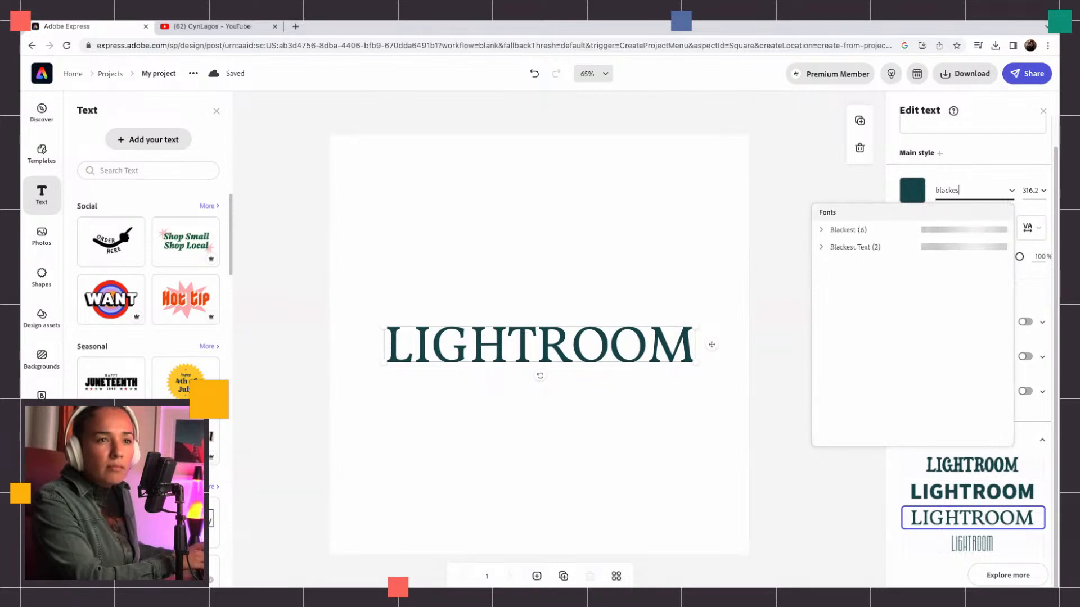
text(s)
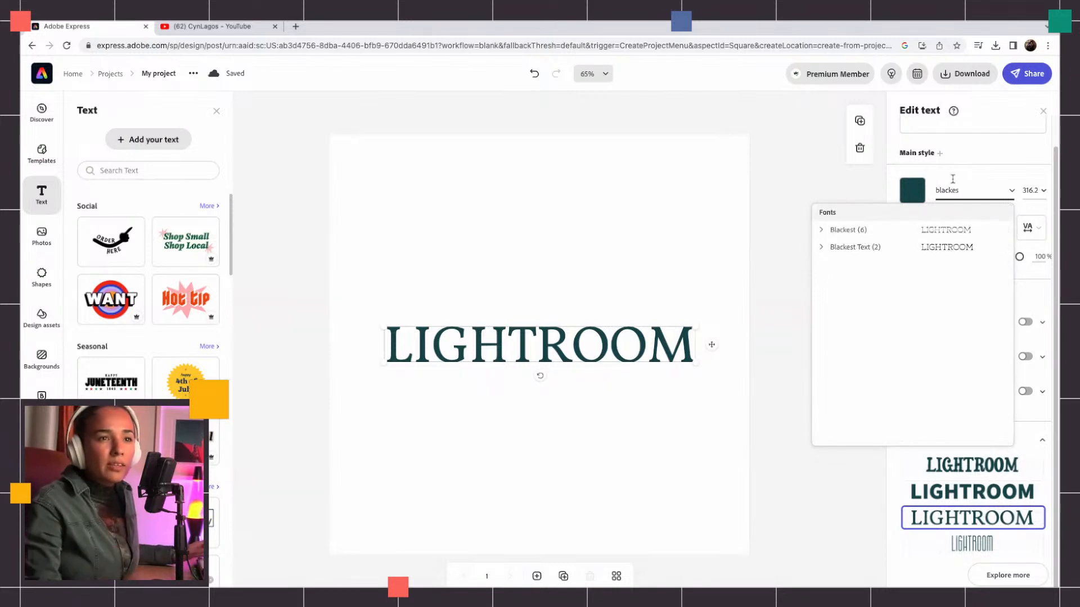
click(948, 250)
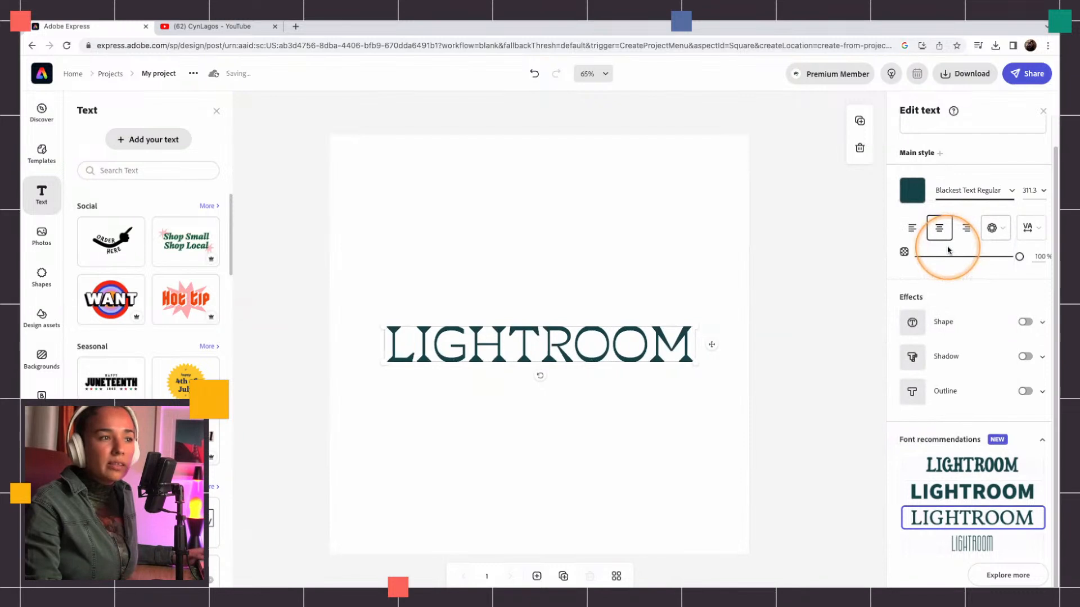
drag(584, 344, 582, 329)
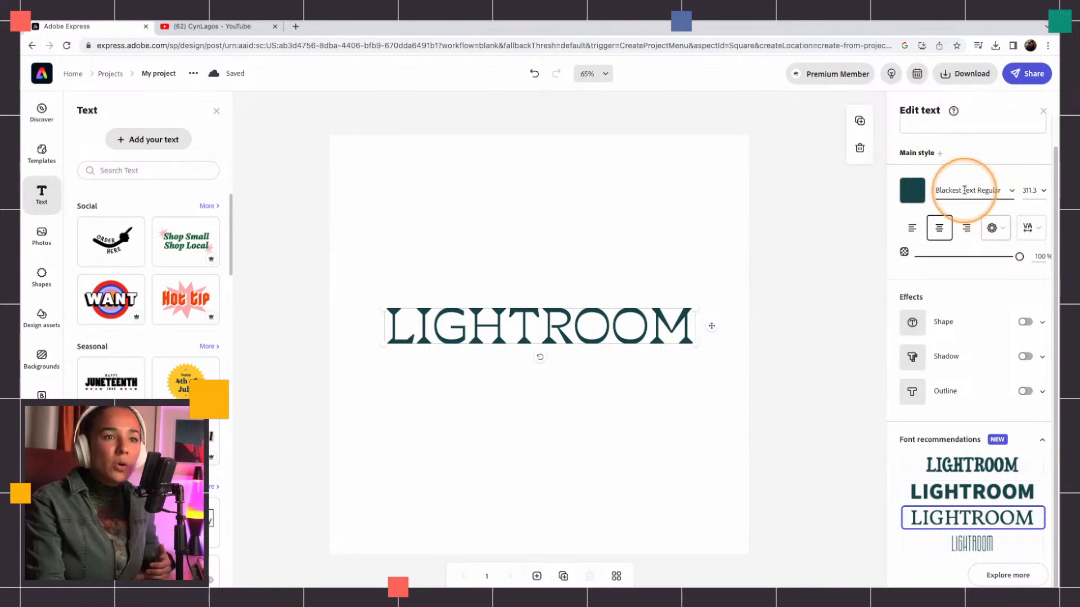
Step: Try both semicircle curves on the LIGHTROOM text, settle on the full circle curve, and enlarge it to a text size of about 207
click(992, 228)
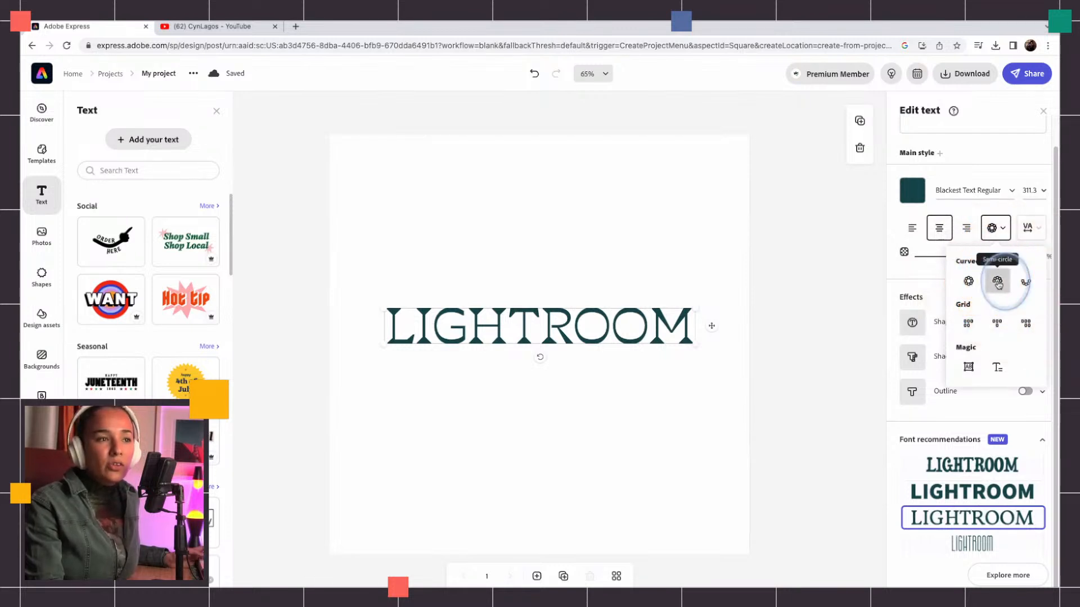
click(997, 281)
drag(636, 330, 560, 299)
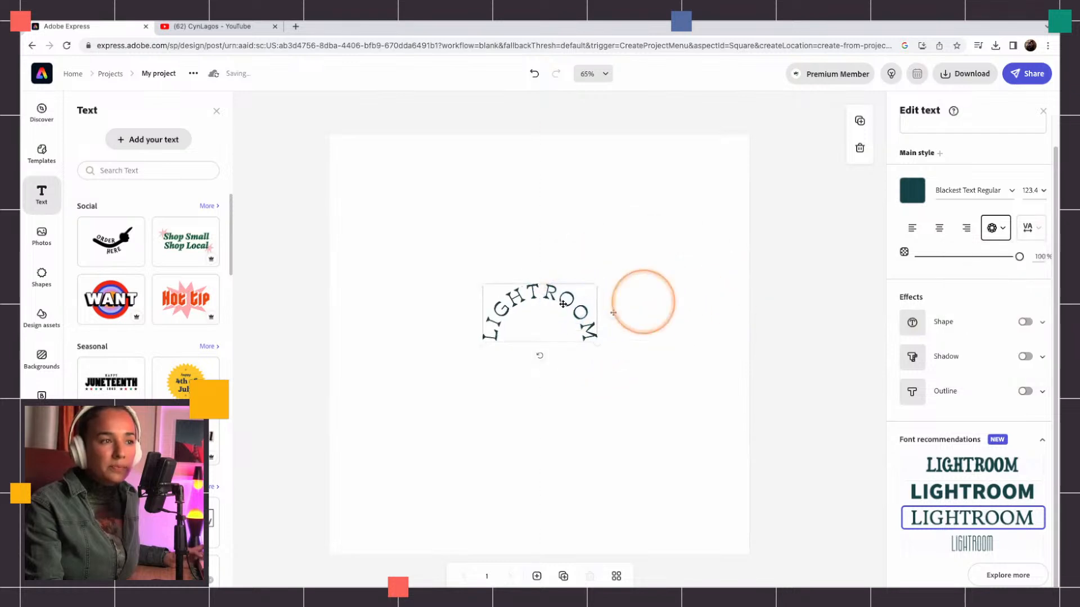
click(995, 228)
click(969, 281)
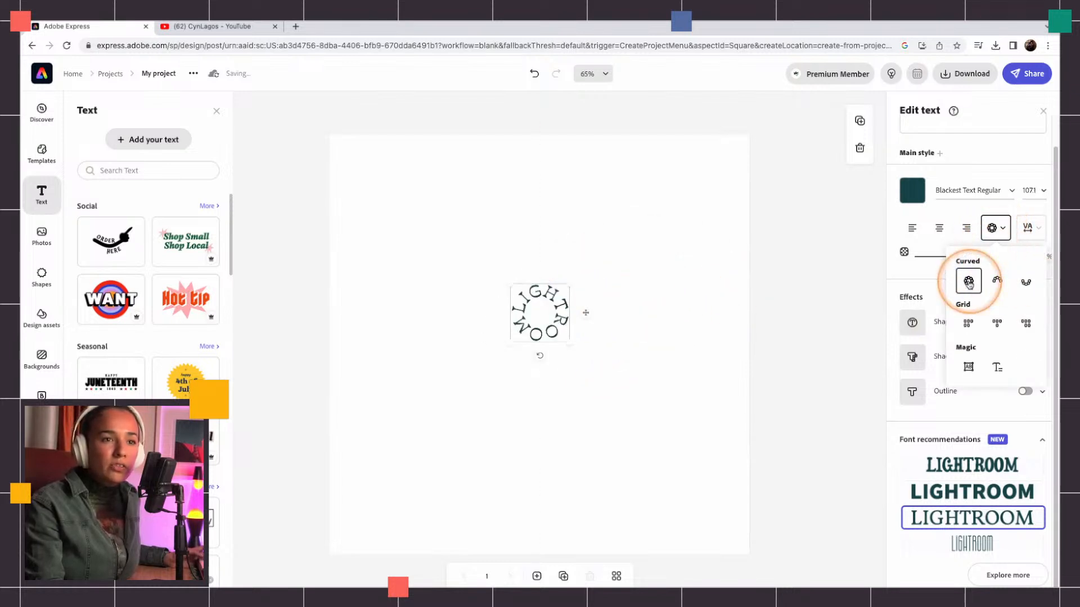
click(1025, 282)
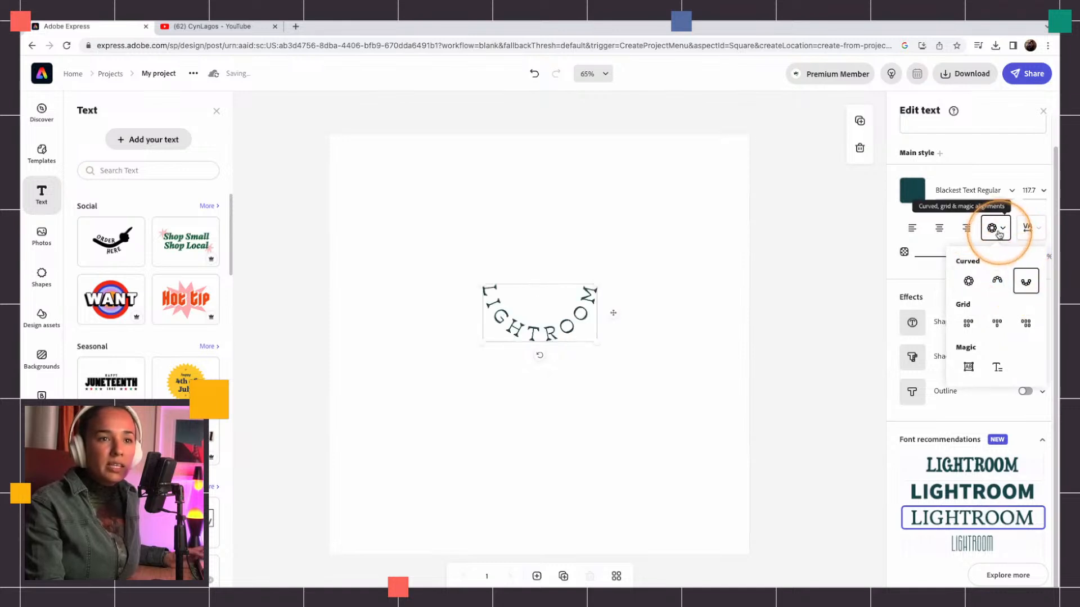
click(970, 282)
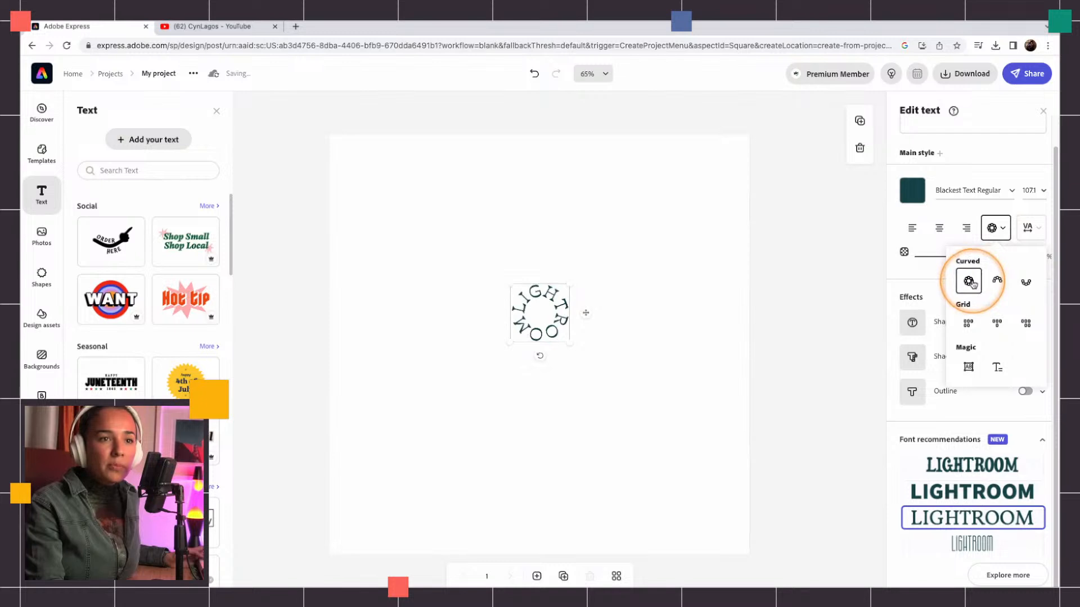
drag(569, 284, 660, 228)
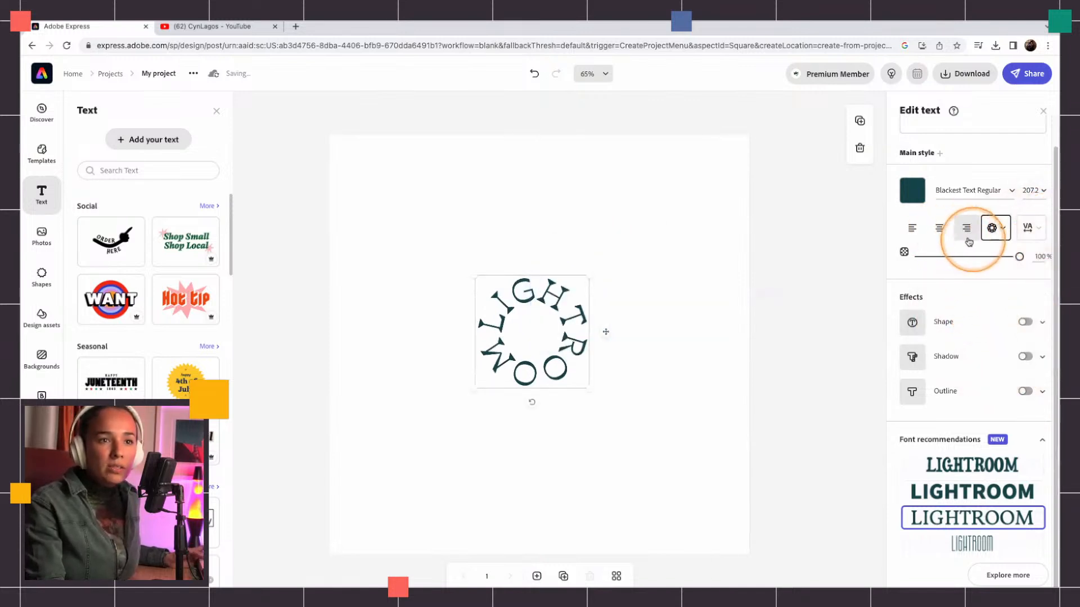
Step: Try text sizes 36 and 60 on the circular LIGHTROOM text, and enlarge it by hand to about 281
click(1036, 191)
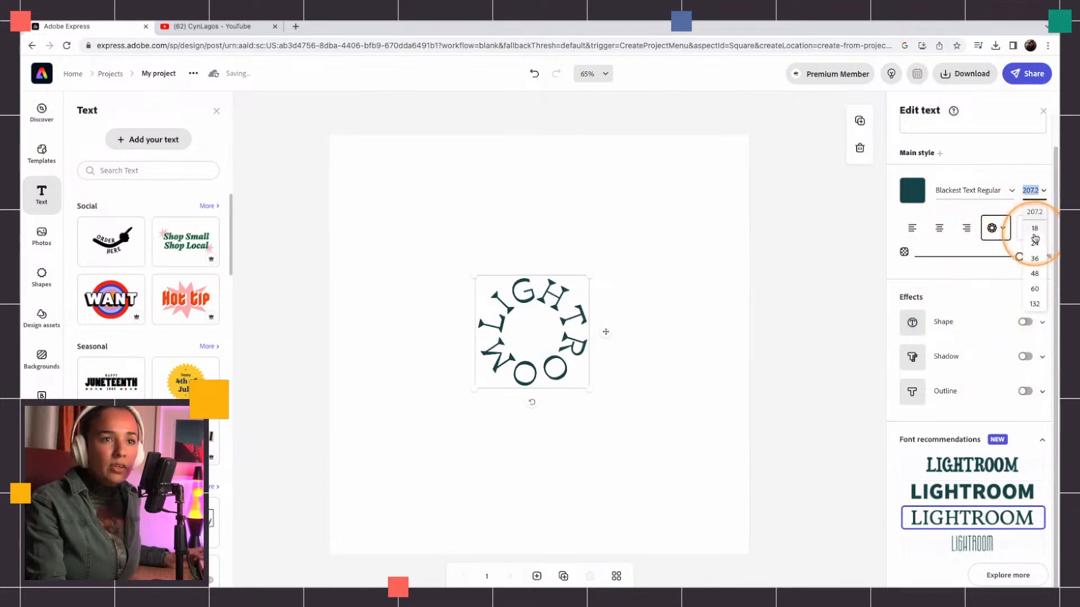
click(1035, 258)
click(1033, 191)
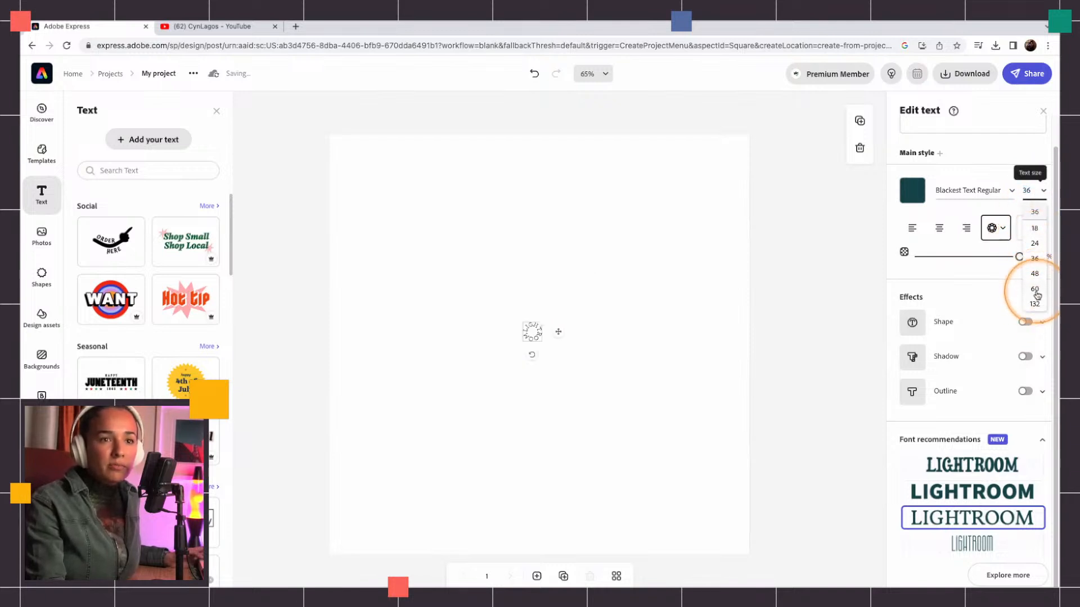
click(1035, 289)
drag(553, 300, 617, 269)
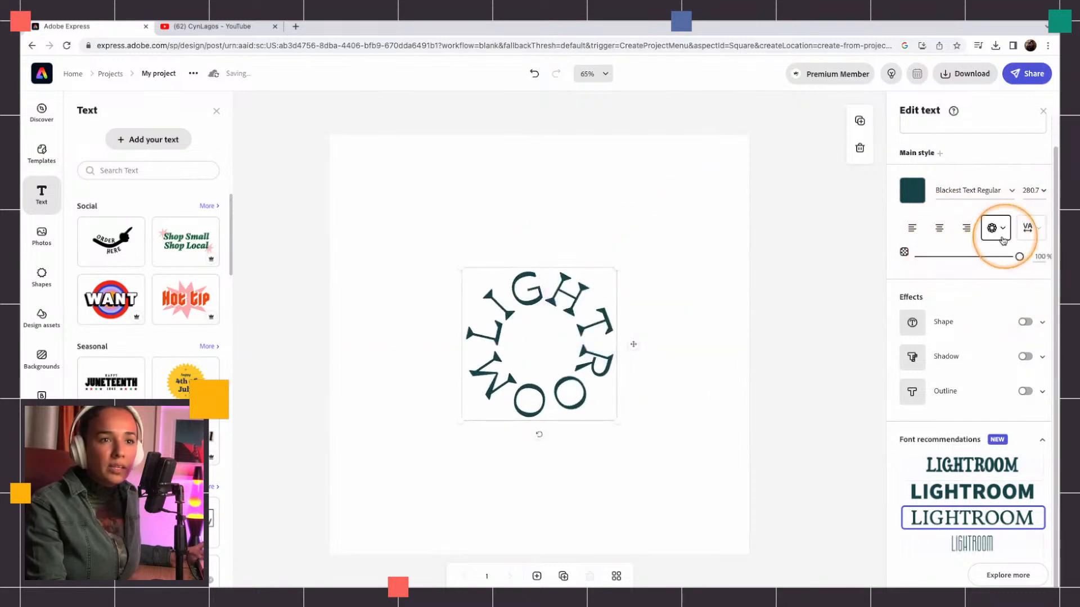
Step: Set the letter spacing of the circular LIGHTROOM text to 42
click(1026, 229)
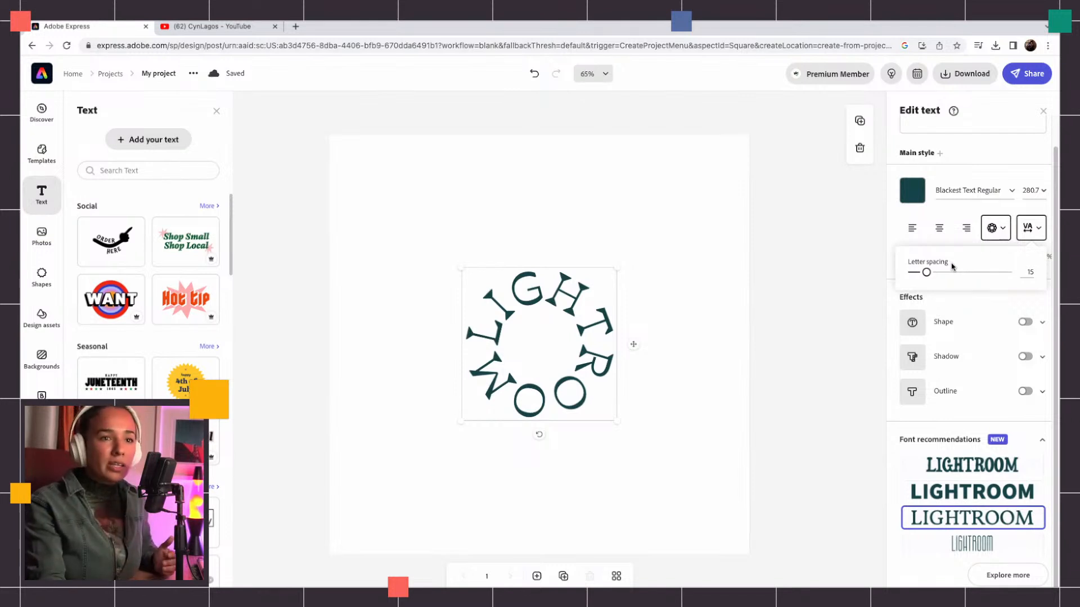
click(927, 273)
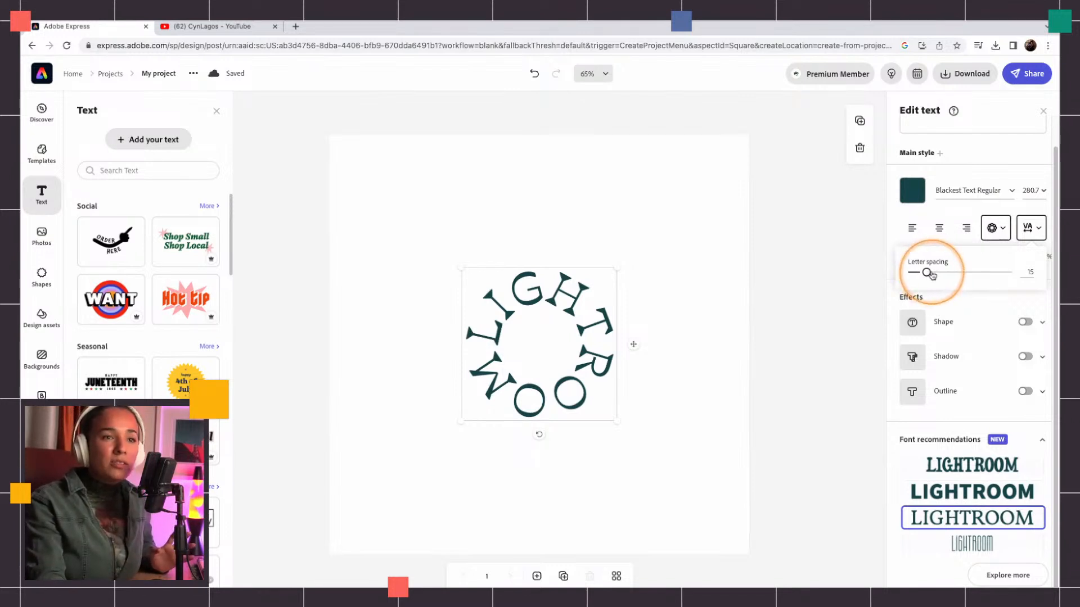
drag(927, 273, 952, 273)
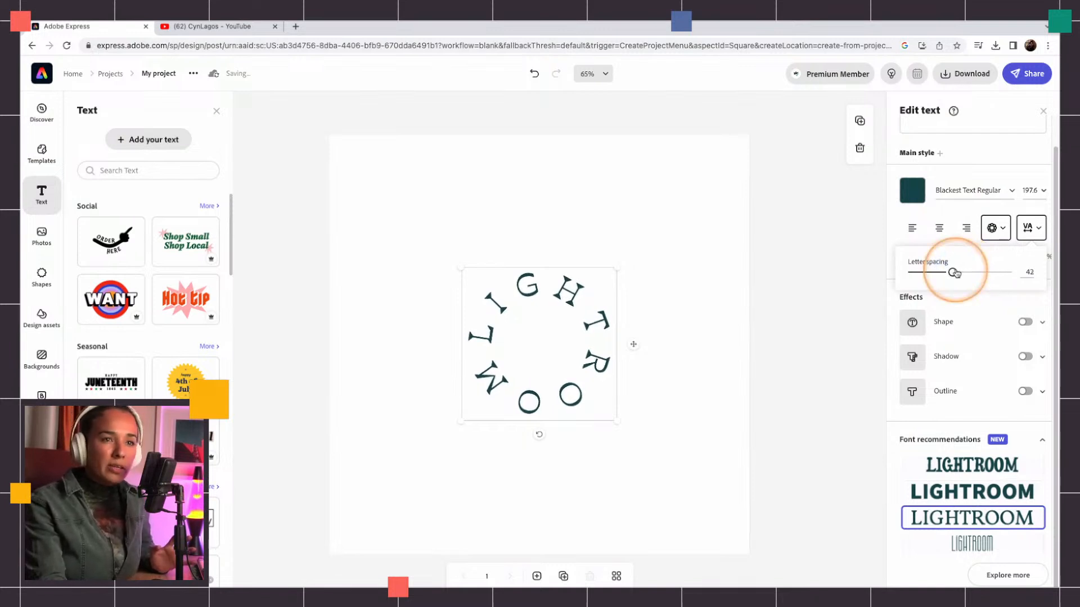
click(925, 243)
key(super+z)
click(937, 243)
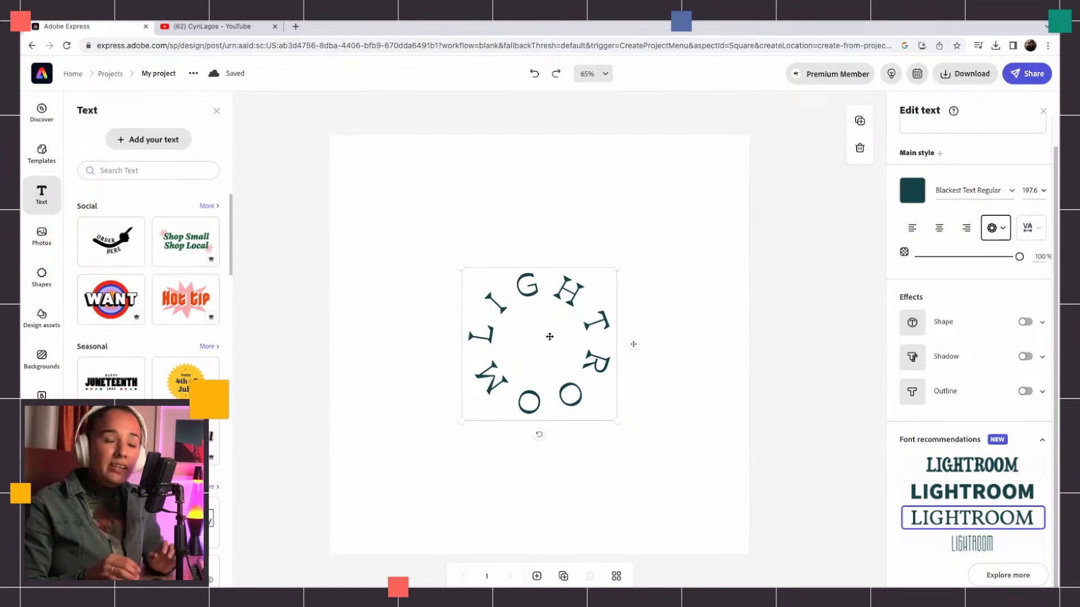
Step: Search the shapes for "computer" and add the smiling laptop drawing to the canvas
click(57, 317)
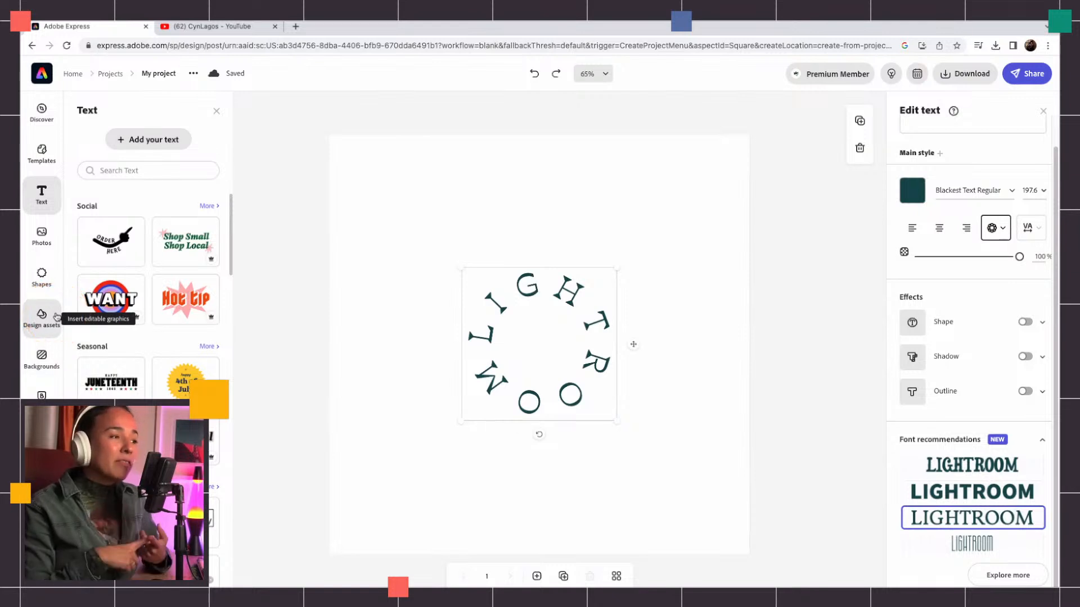
click(41, 274)
click(121, 140)
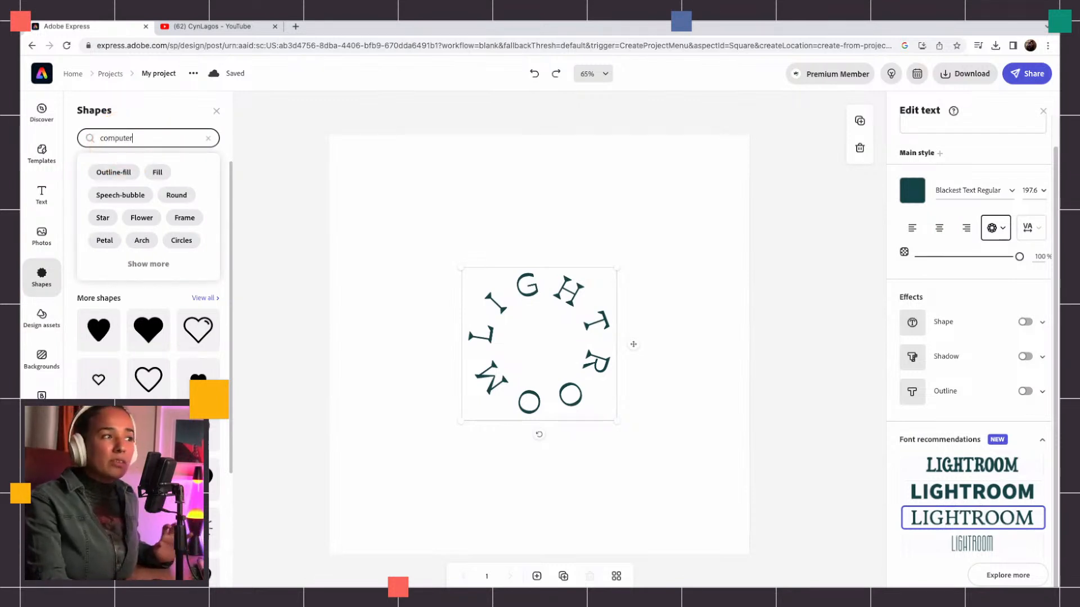
key(Return)
click(128, 140)
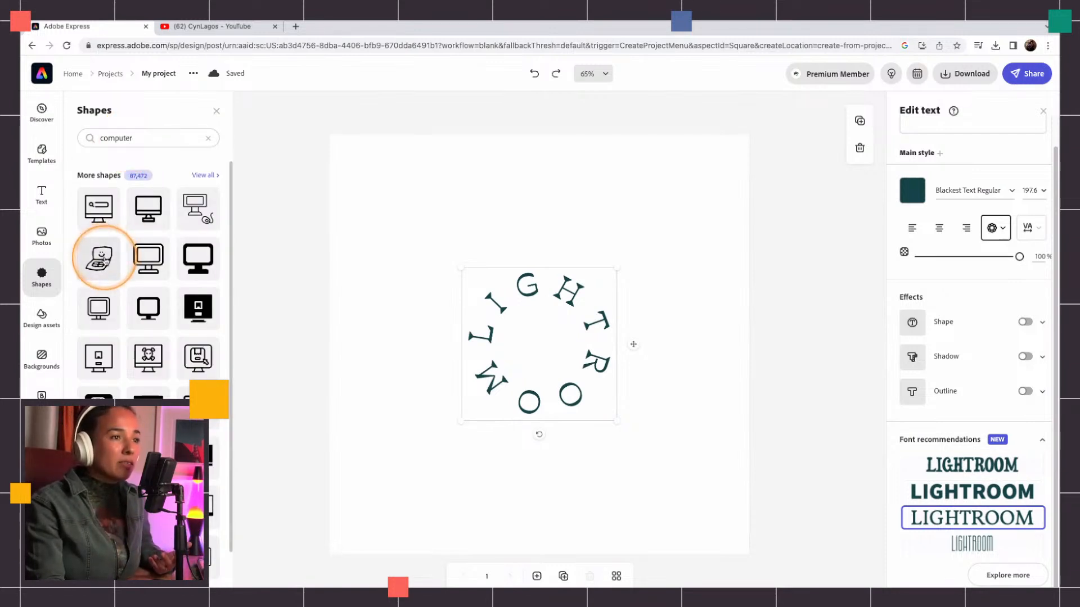
click(103, 261)
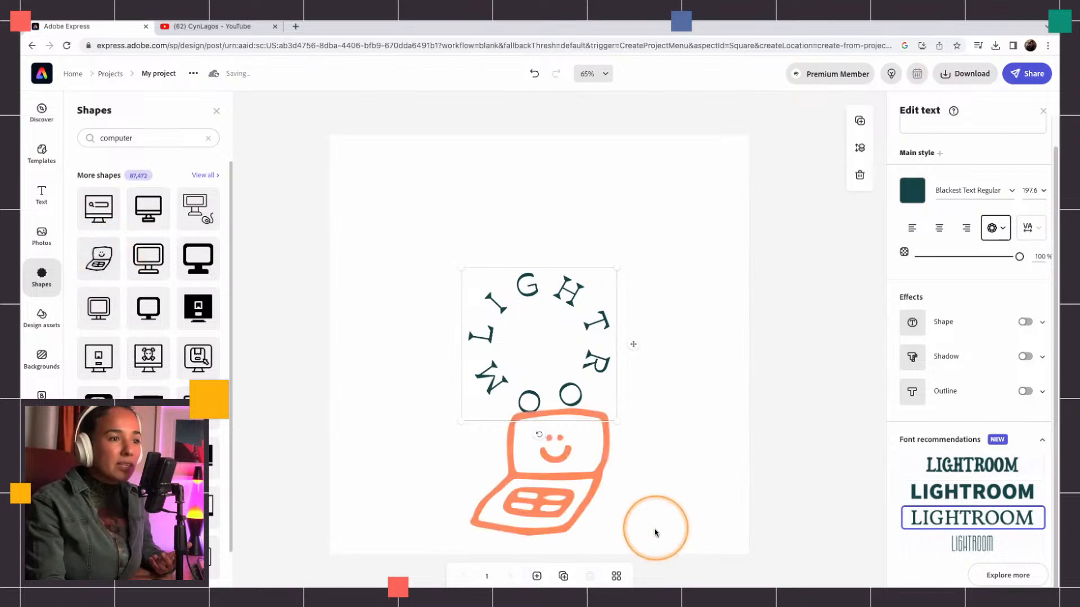
Step: Shrink the smiling laptop shape and centre it inside the LIGHTROOM text circle
click(590, 470)
drag(609, 408, 574, 454)
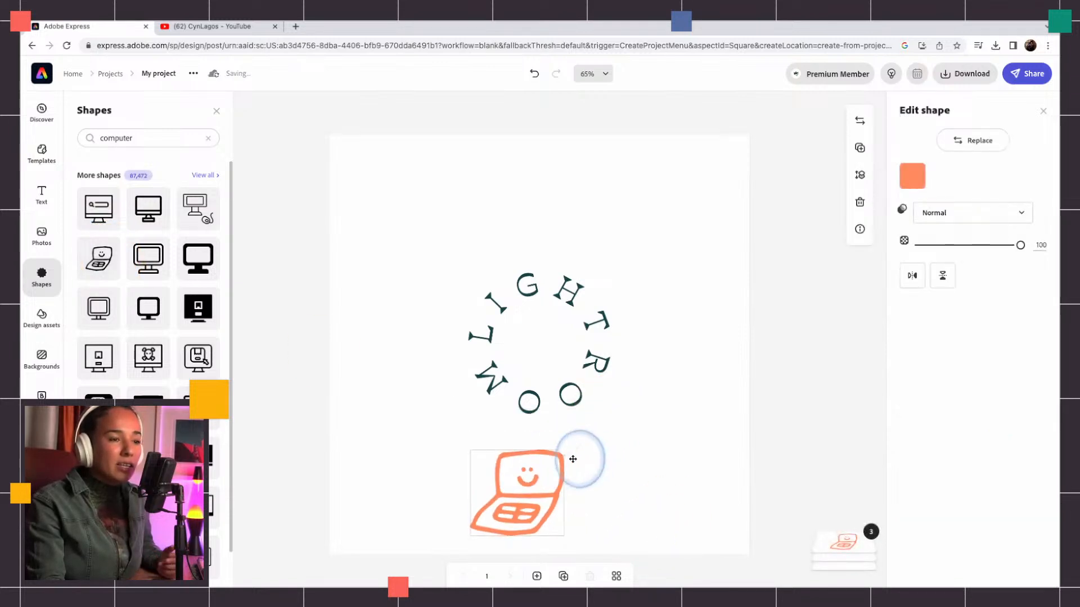
drag(533, 488, 564, 336)
drag(602, 285, 568, 318)
mouse_move(537, 352)
mouse_down()
mouse_move(551, 341)
mouse_move(534, 331)
mouse_move(537, 354)
mouse_move(551, 348)
mouse_up()
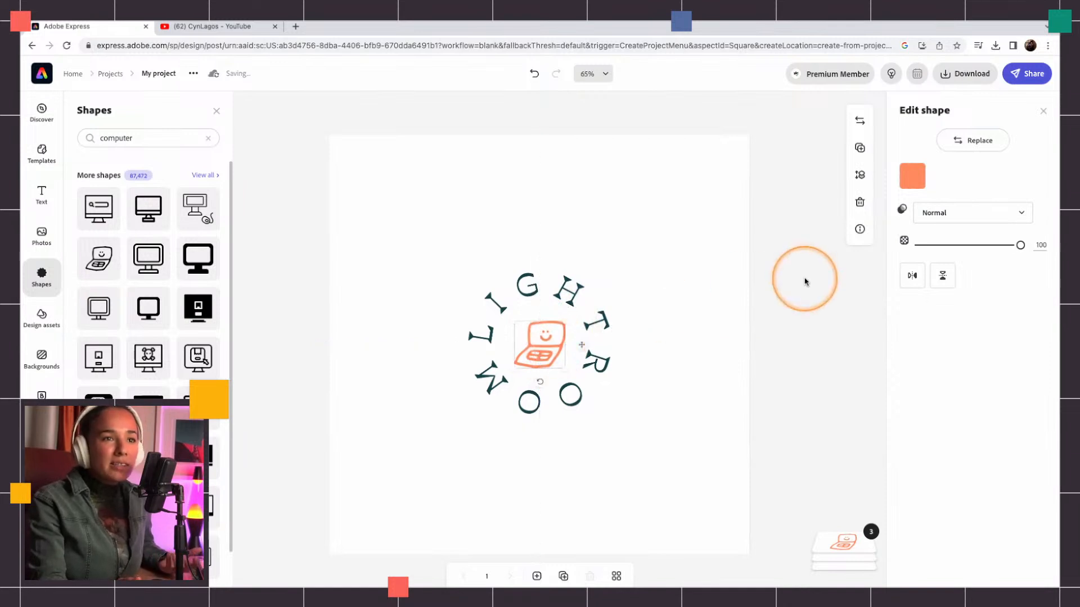
Step: Replace the laptop with the skull monitor, the sad-faced computer and finally the monitor standing on a desktop case
click(979, 145)
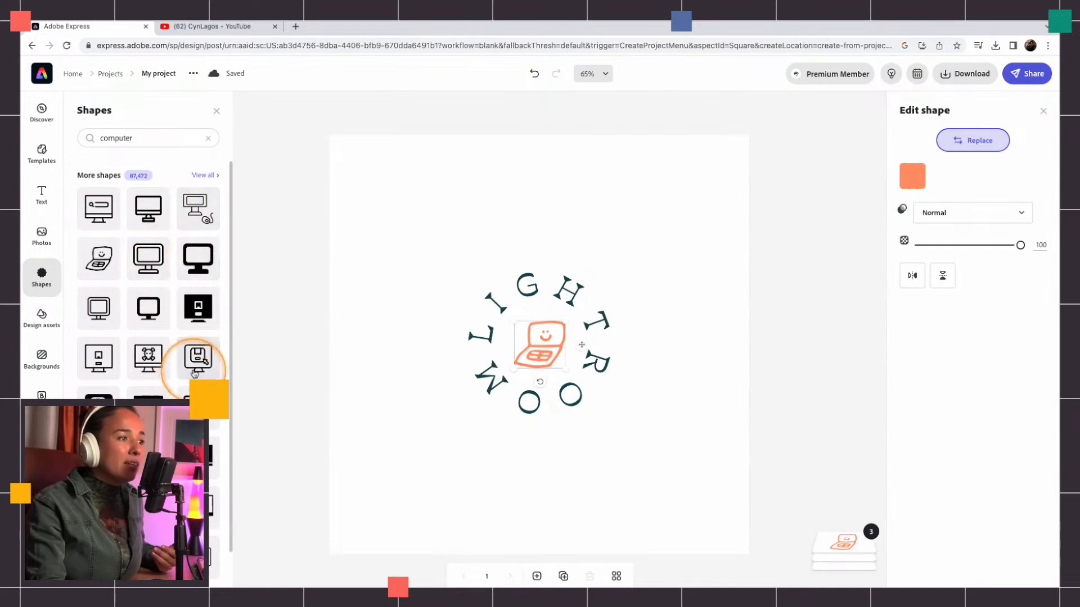
click(148, 358)
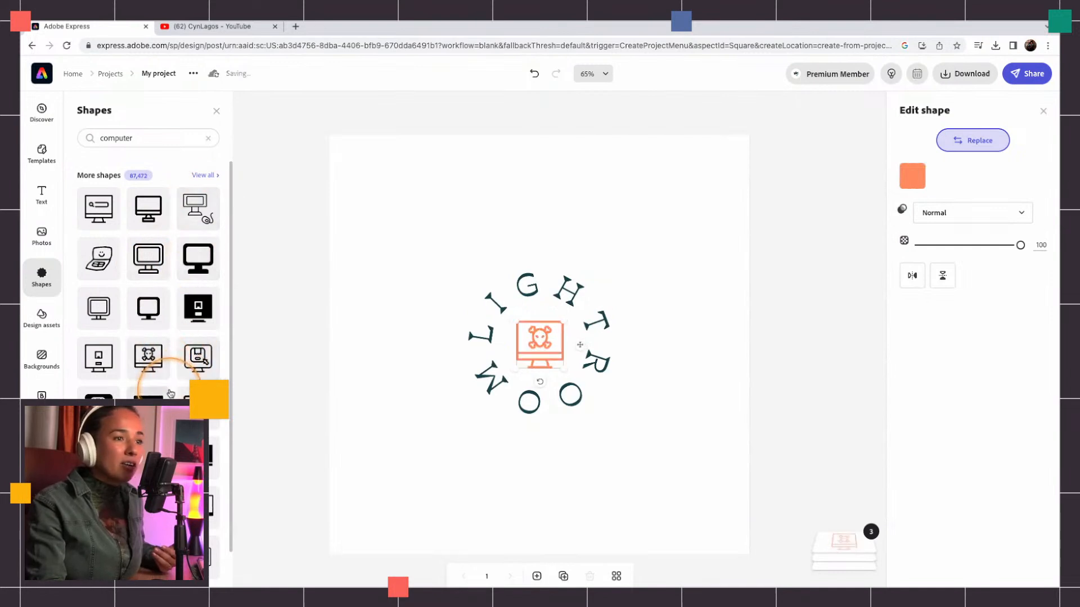
scroll(170, 394, down, 5)
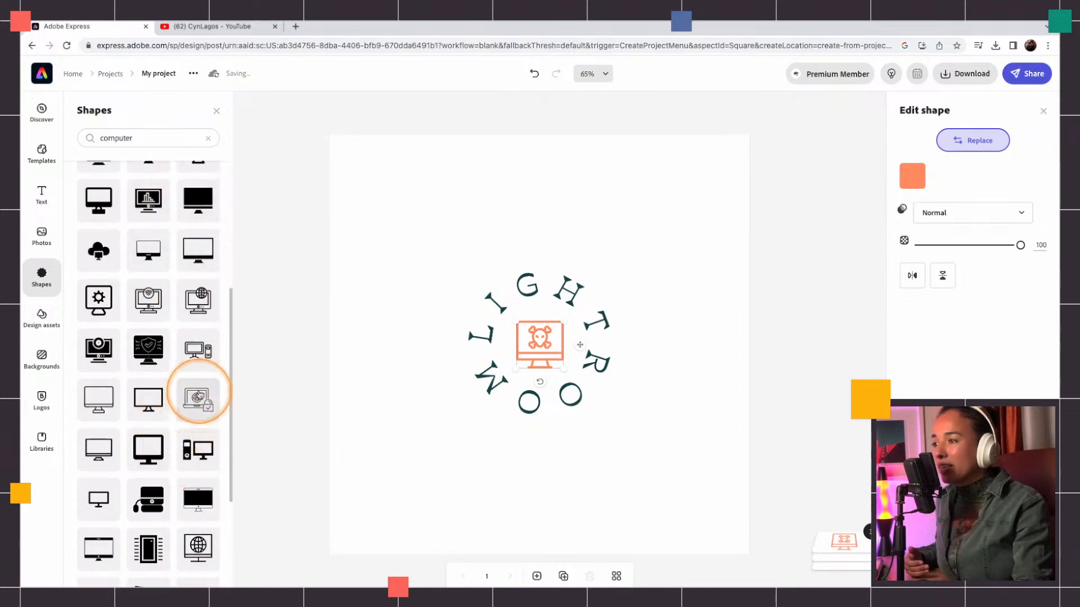
scroll(180, 431, down, 3)
scroll(180, 430, down, 5)
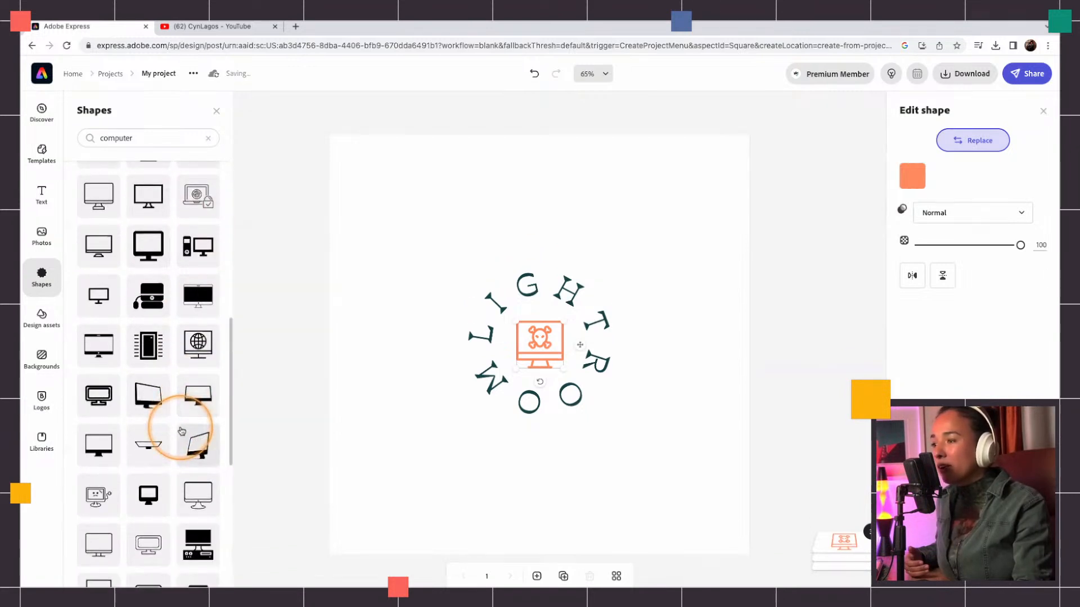
click(97, 279)
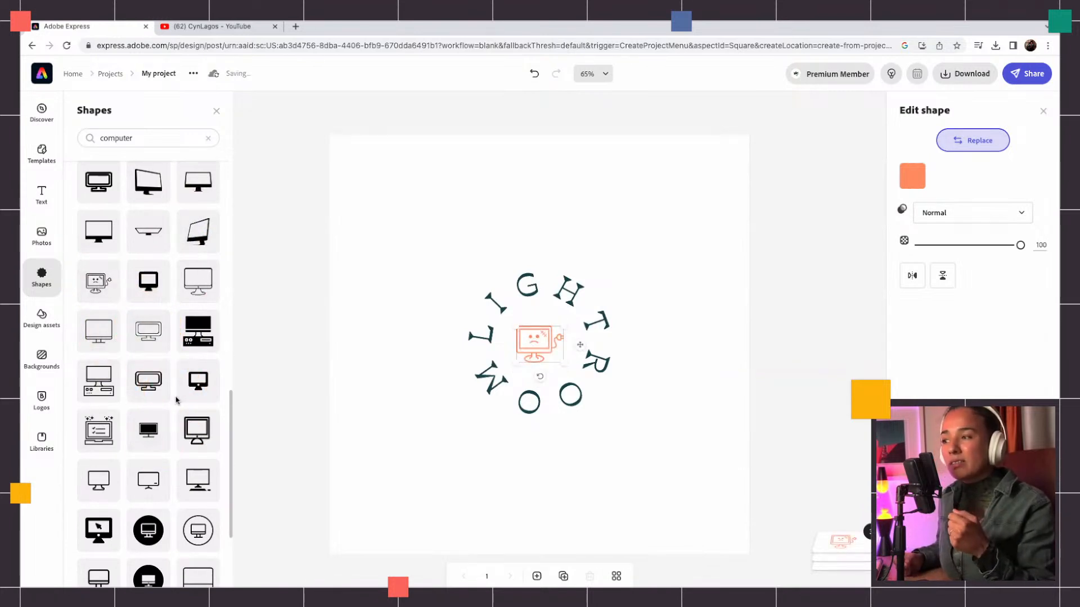
click(144, 399)
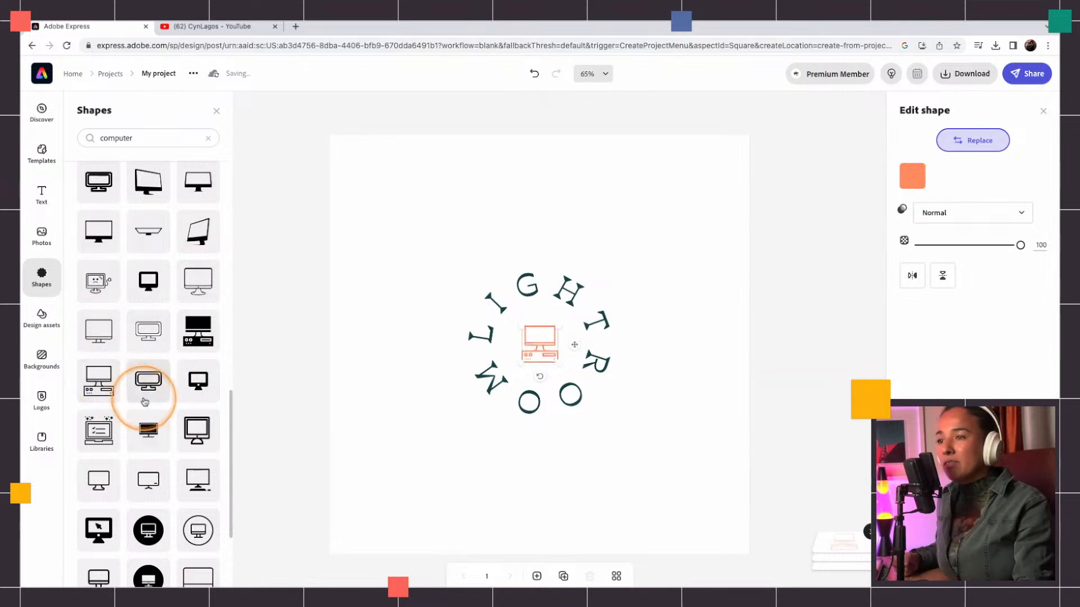
Step: Replace the desktop computer shape with the outlined monitor showing an eye and enlarge it at the centre of the LIGHTROOM circle
scroll(155, 431, down, 3)
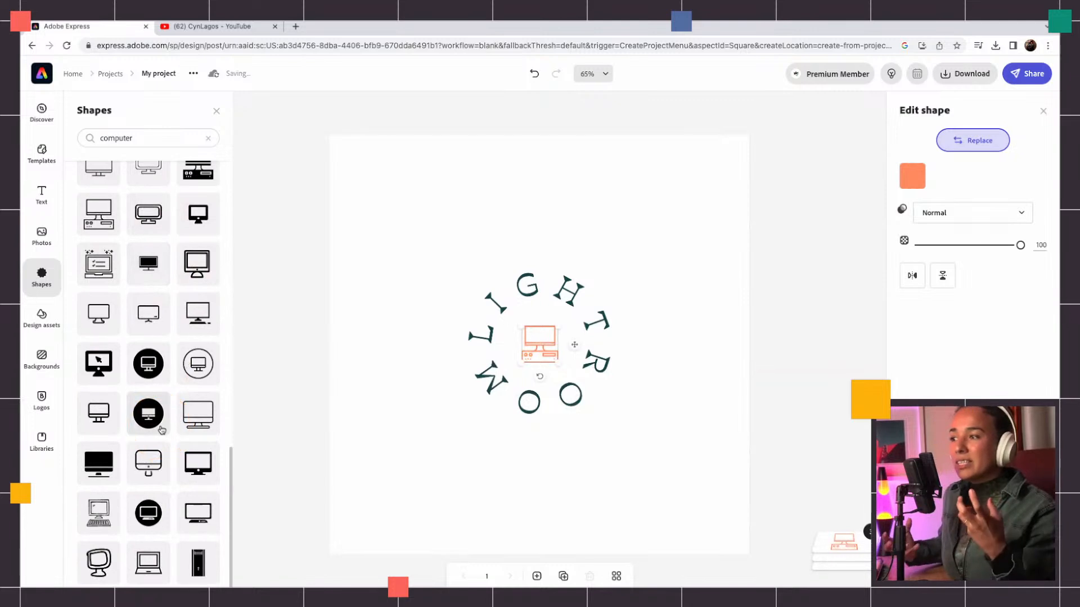
scroll(163, 431, down, 1)
scroll(164, 433, down, 2)
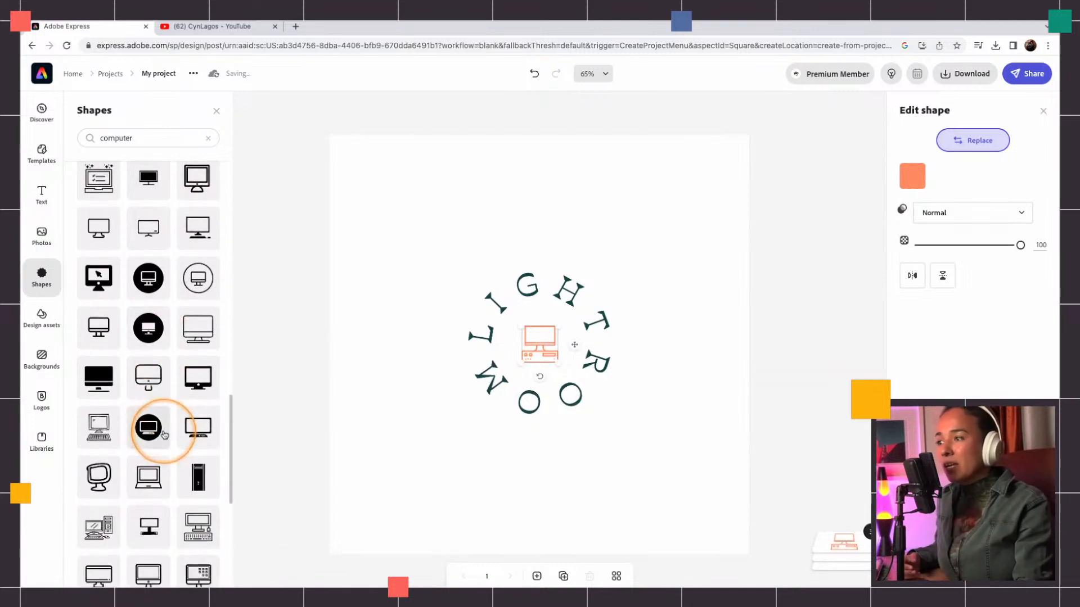
scroll(168, 432, down, 3)
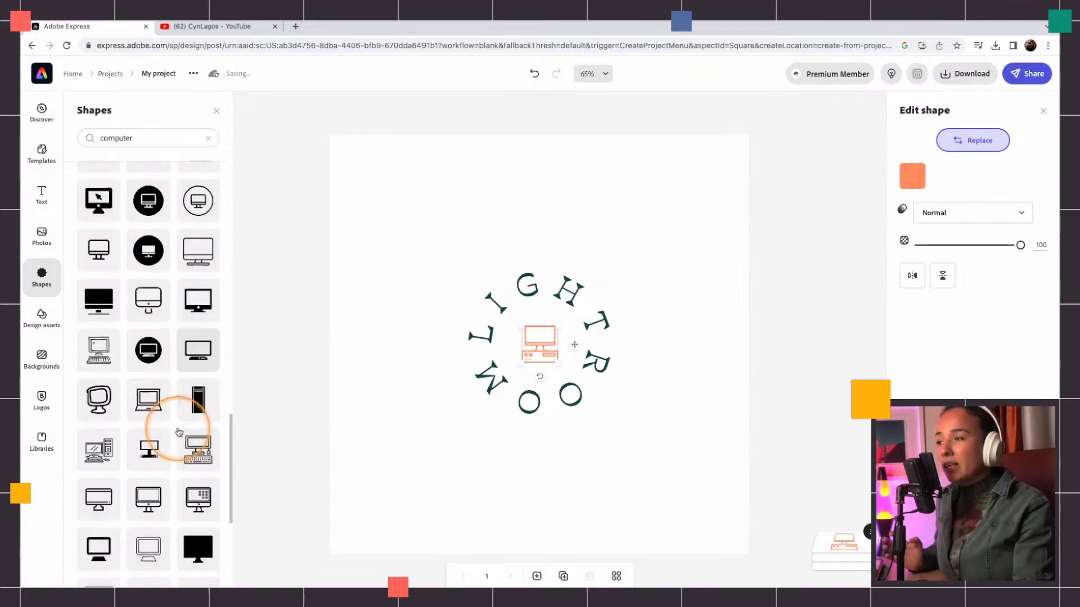
scroll(179, 430, down, 5)
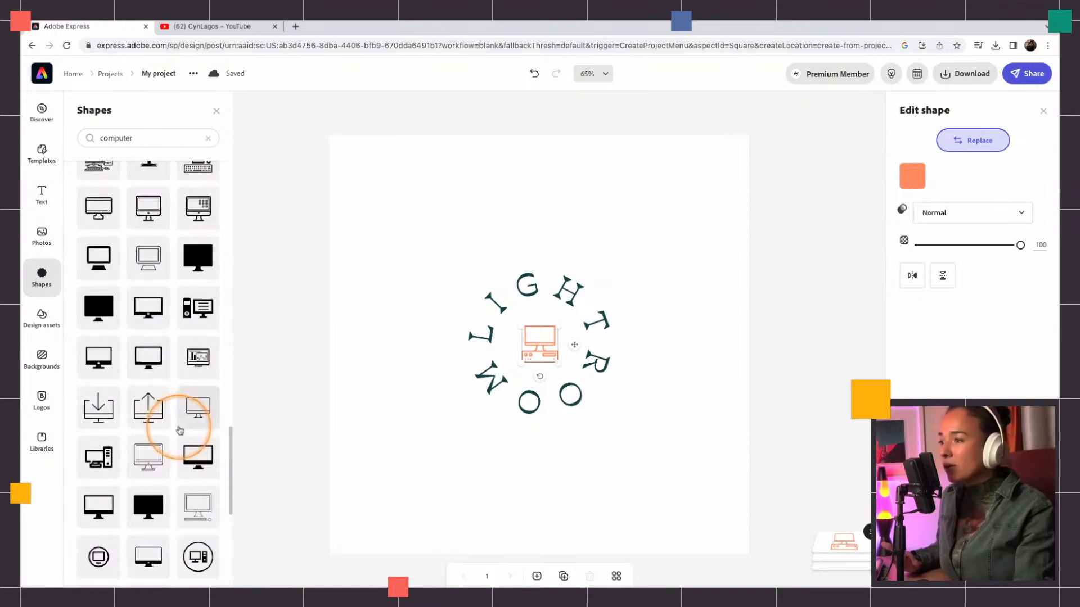
scroll(180, 432, down, 1)
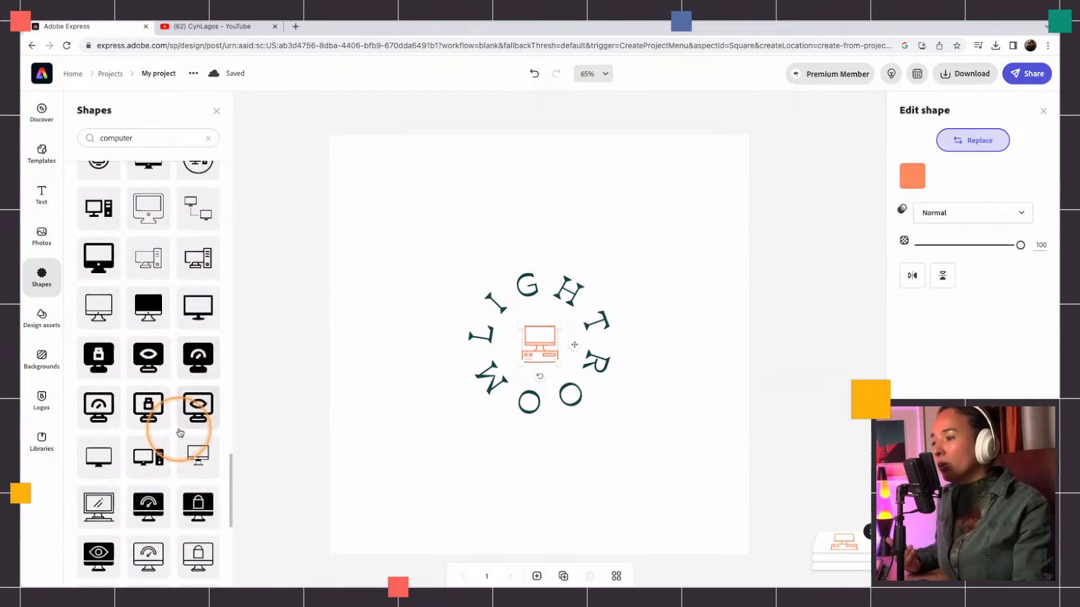
scroll(180, 433, down, 6)
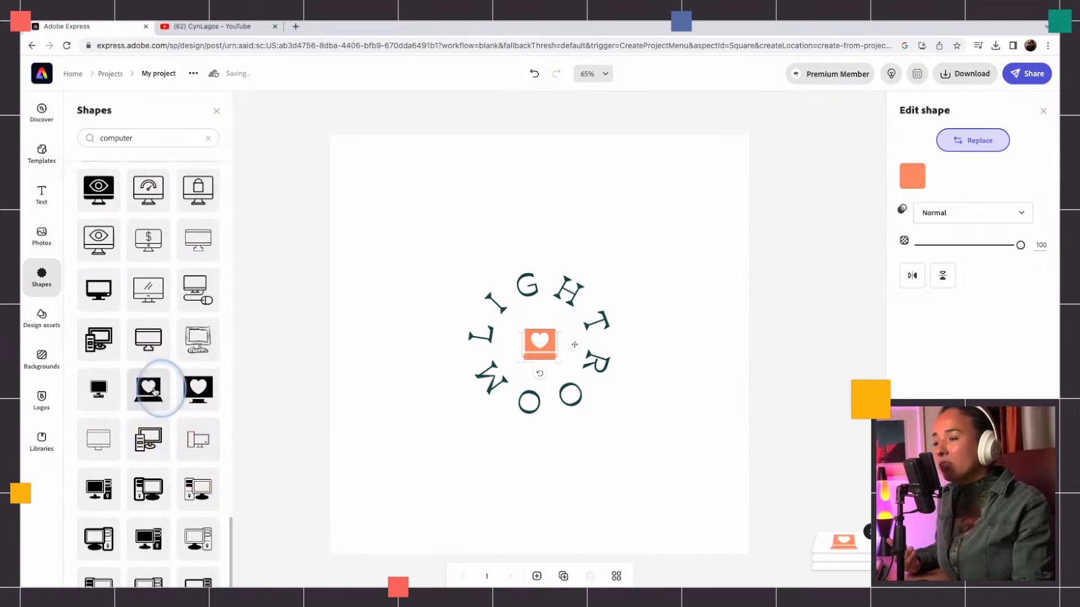
scroll(180, 472, down, 1)
scroll(179, 471, up, 3)
click(99, 292)
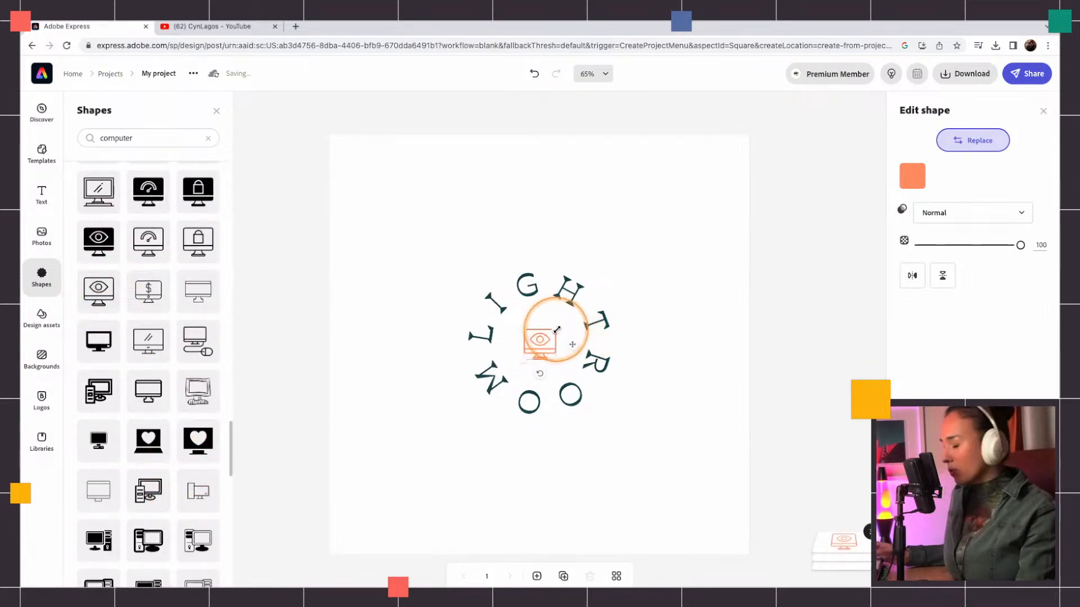
mouse_move(556, 330)
mouse_down()
mouse_move(576, 311)
mouse_move(541, 343)
mouse_up()
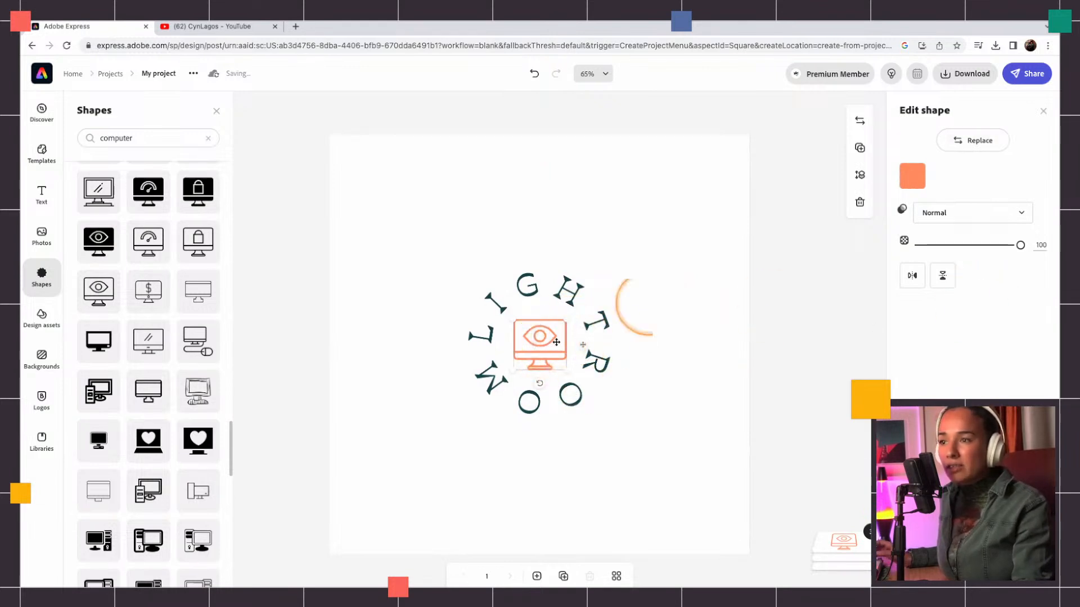
Step: Recolour the eye monitor to the brand orange-red #FC4C0B and the circular LIGHTROOM text to blue
click(911, 177)
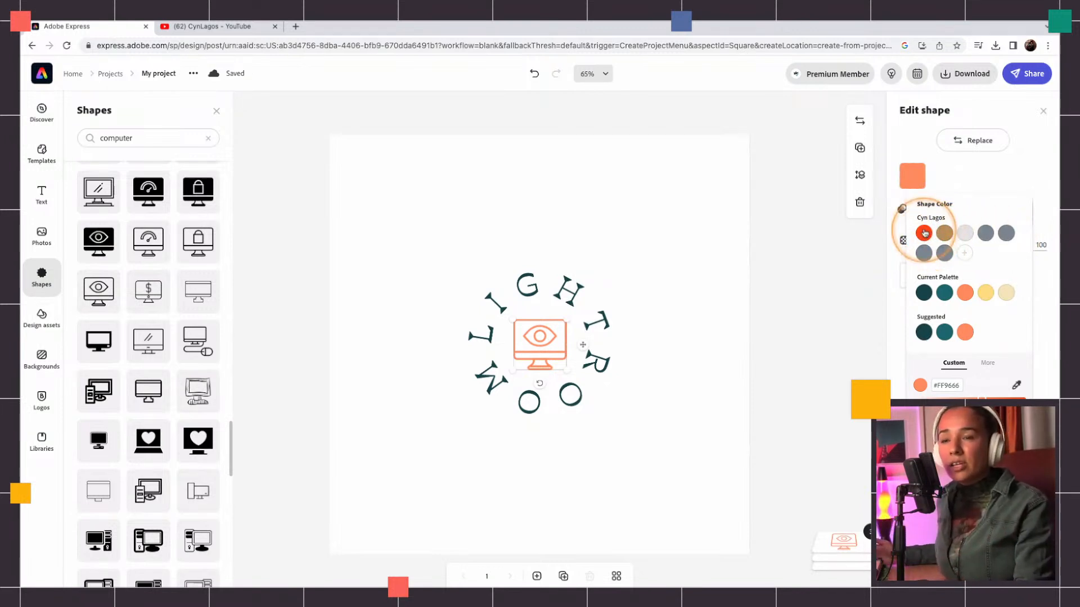
click(925, 234)
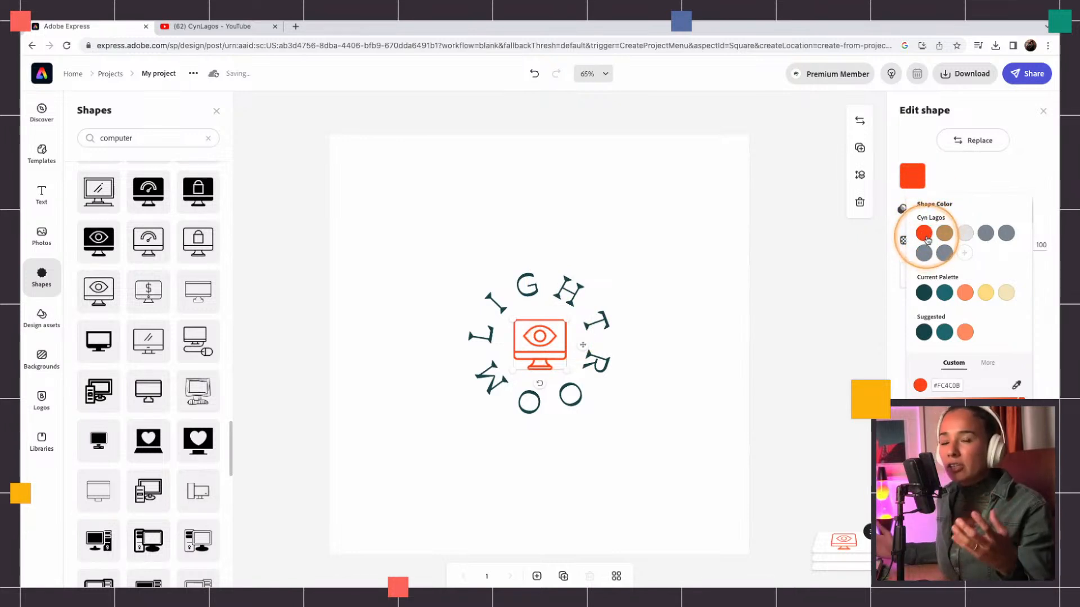
click(575, 284)
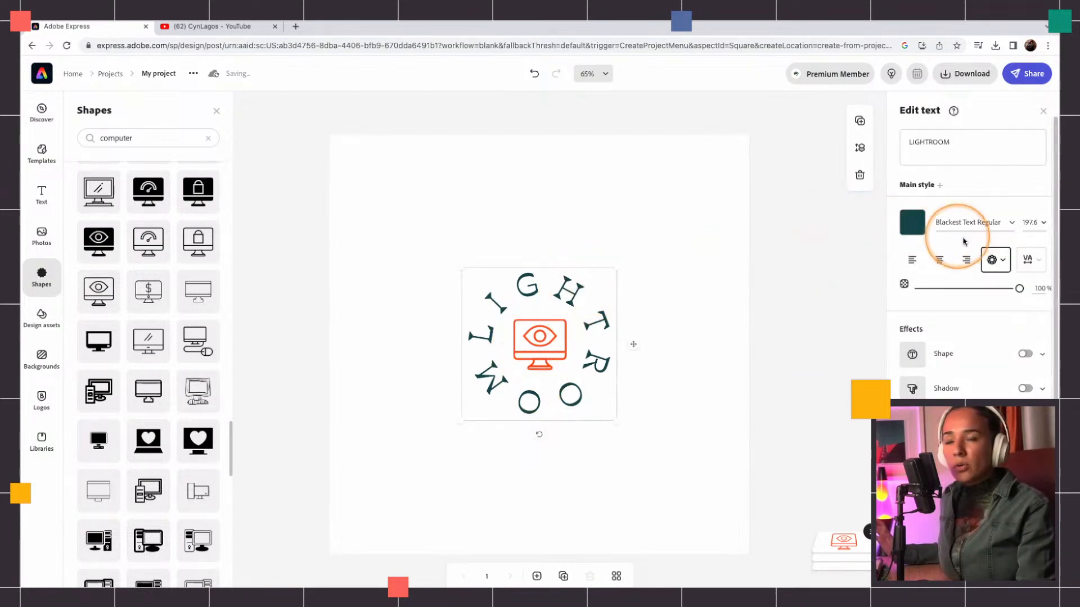
click(912, 223)
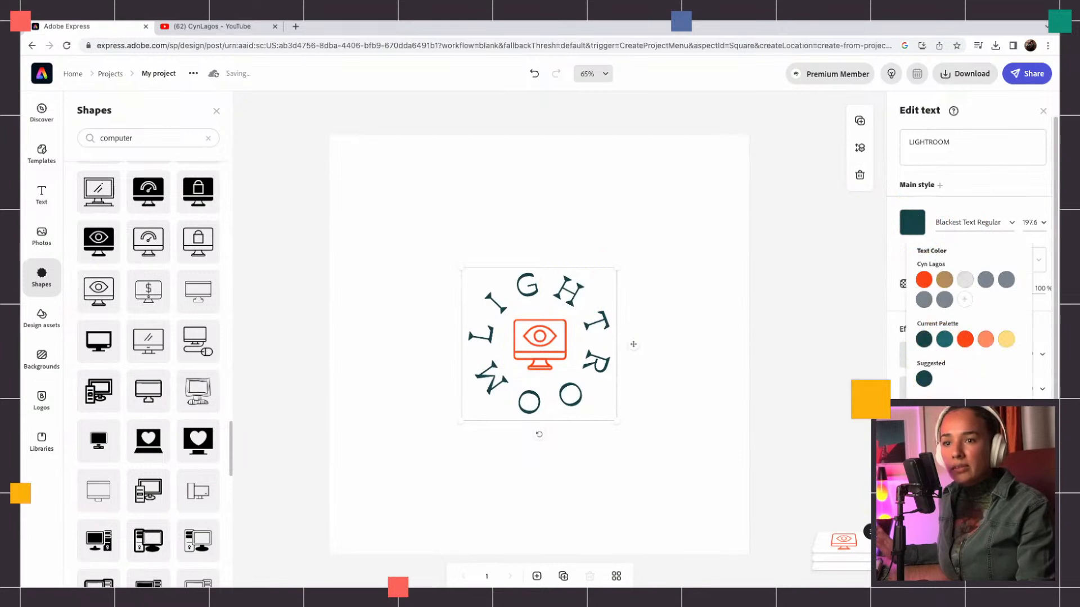
click(965, 439)
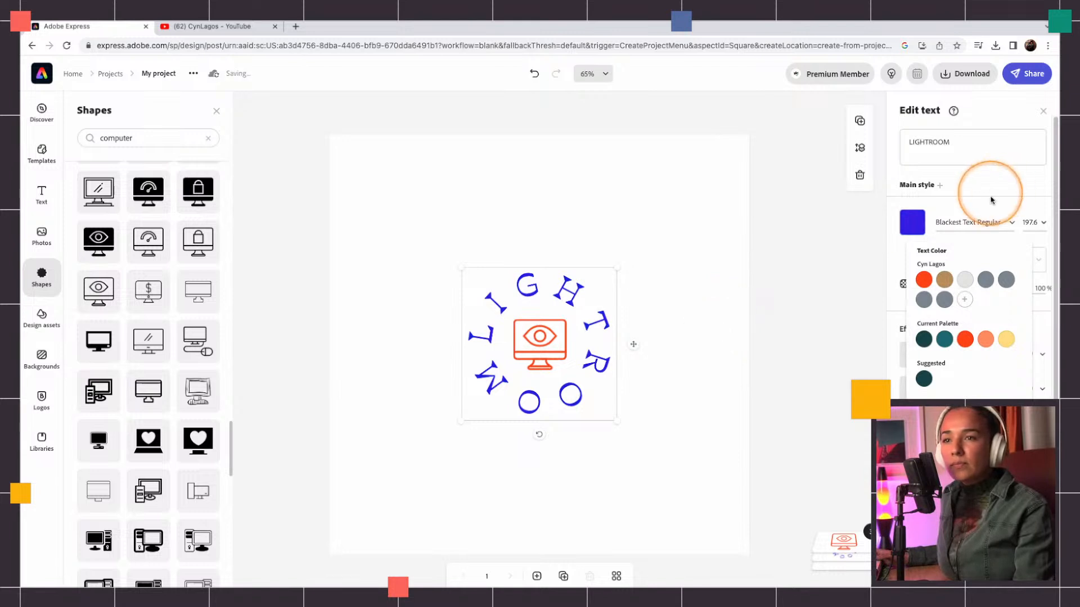
click(647, 149)
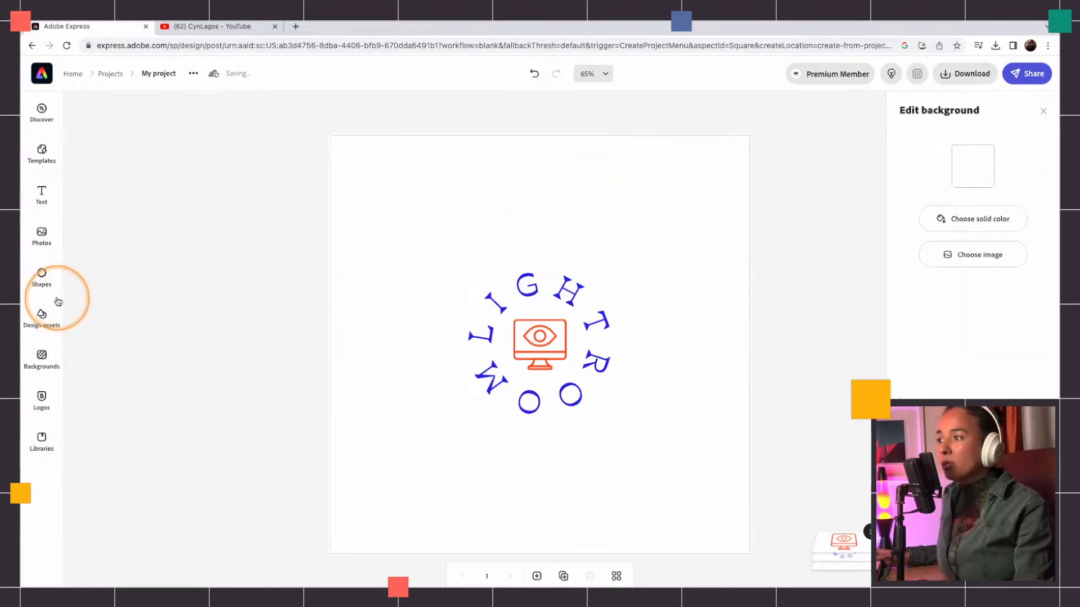
Step: Add a new text reading "Night" and place it directly below the LIGHTROOM circle
click(566, 296)
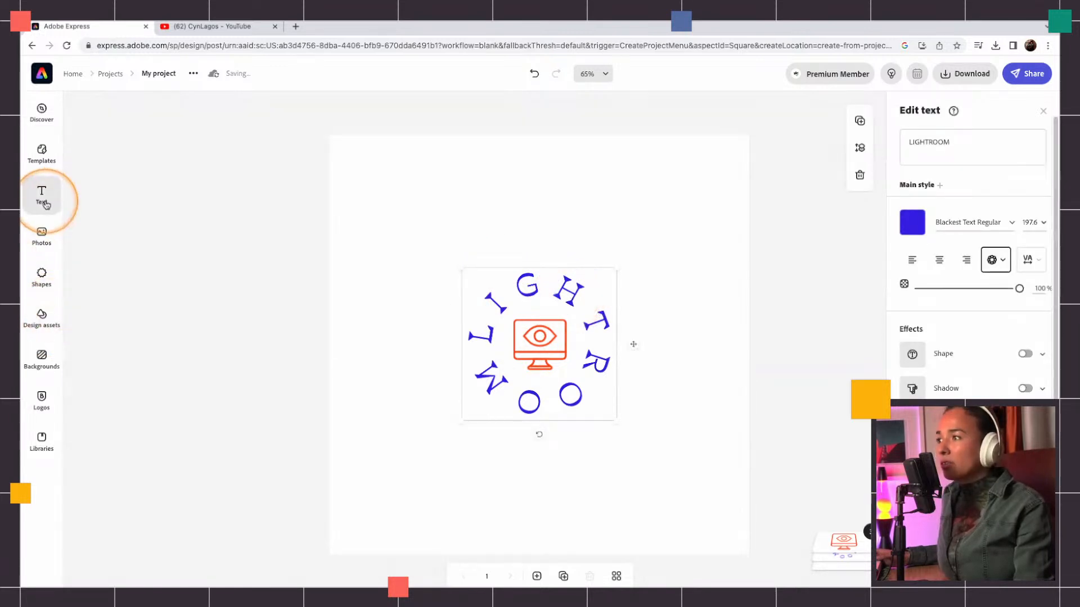
click(44, 194)
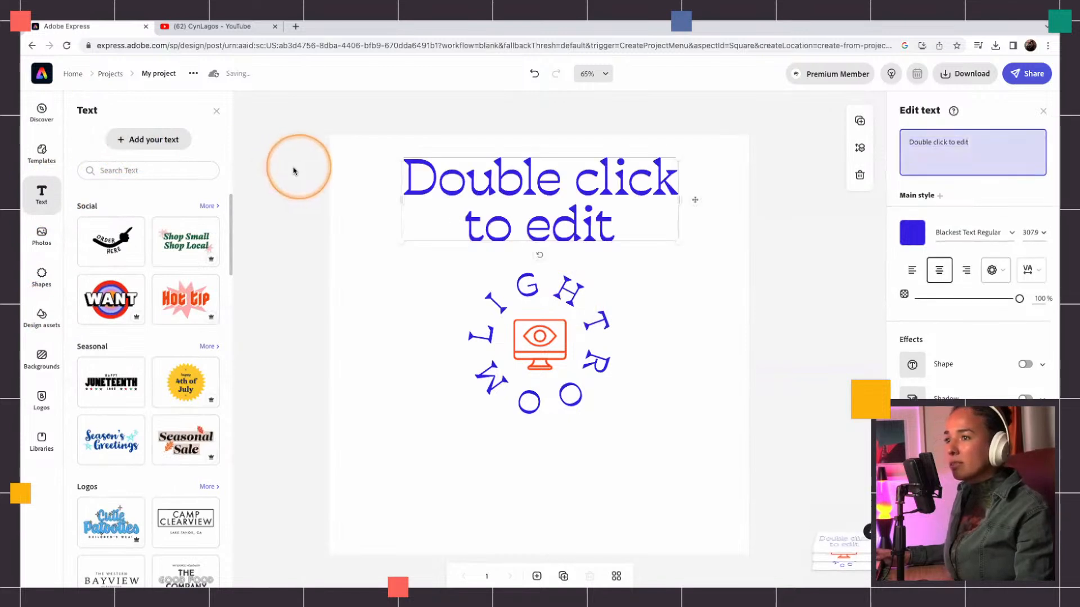
click(923, 140)
text(Livestrea)
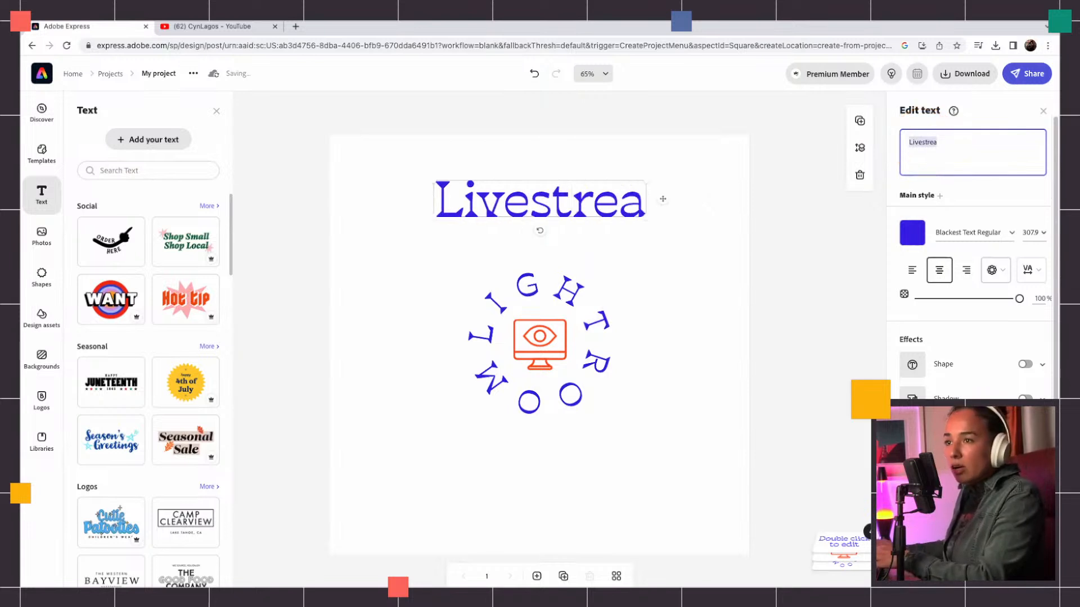
text(Ni)
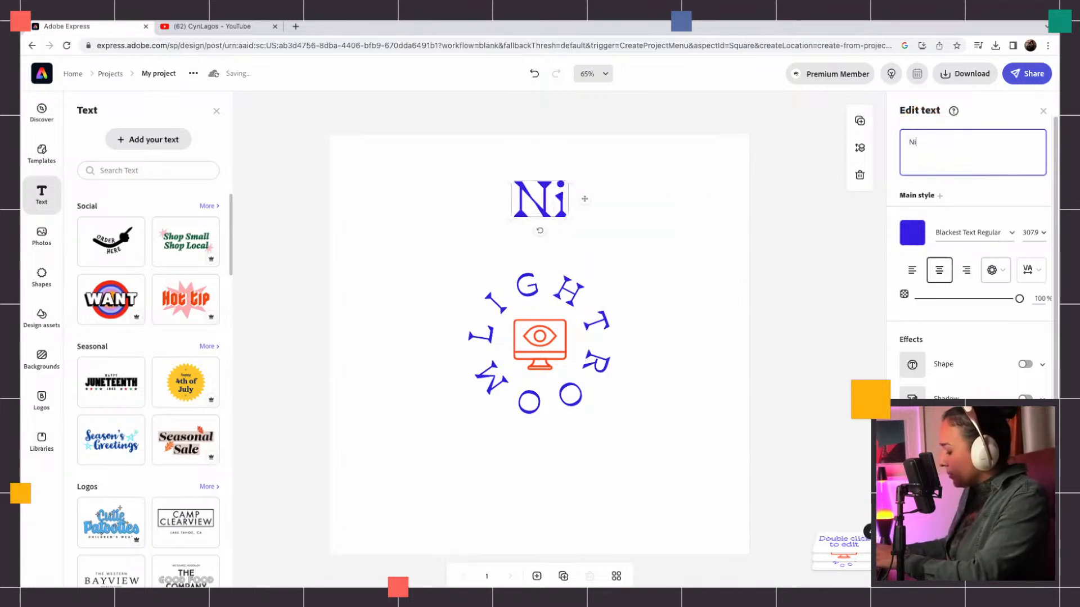
text(ght C)
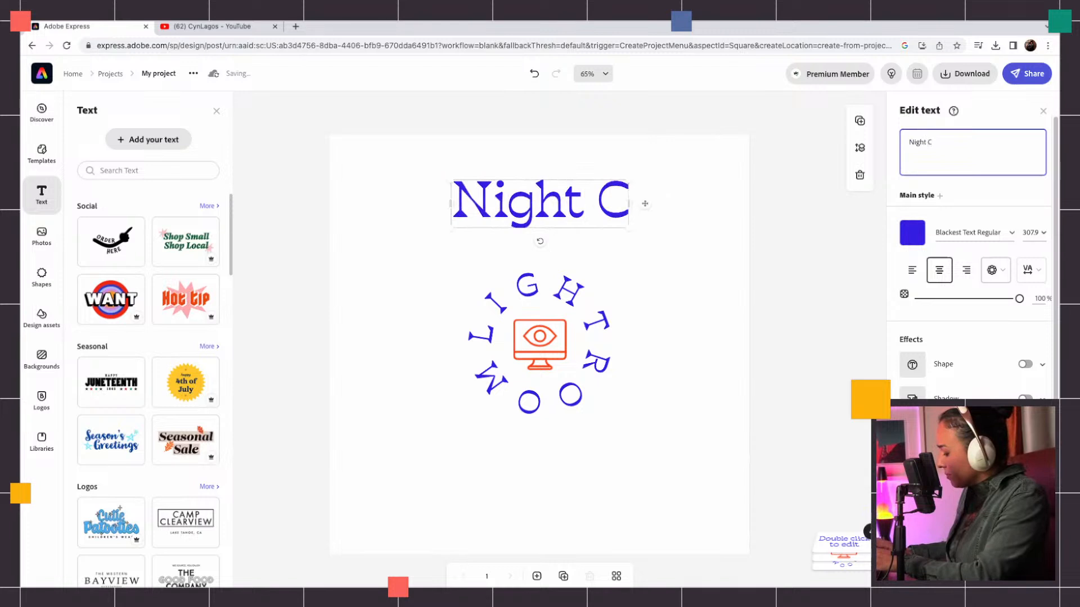
key(BackSpace)
drag(520, 196, 545, 453)
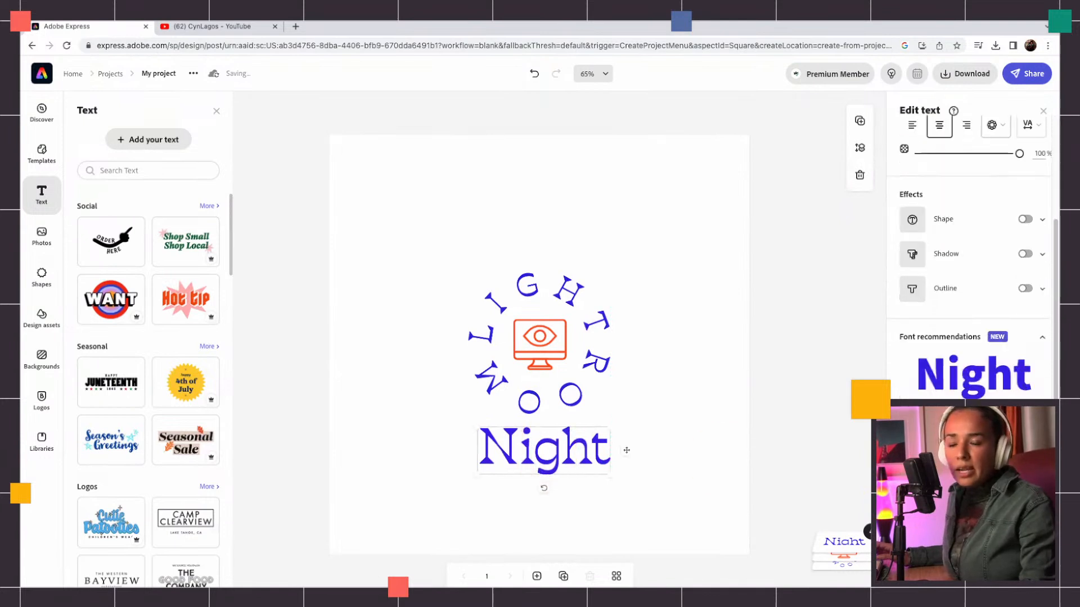
Step: Apply the recommended bold sans-serif font to Night and shrink the word beneath the lower-left part of the circle
click(979, 354)
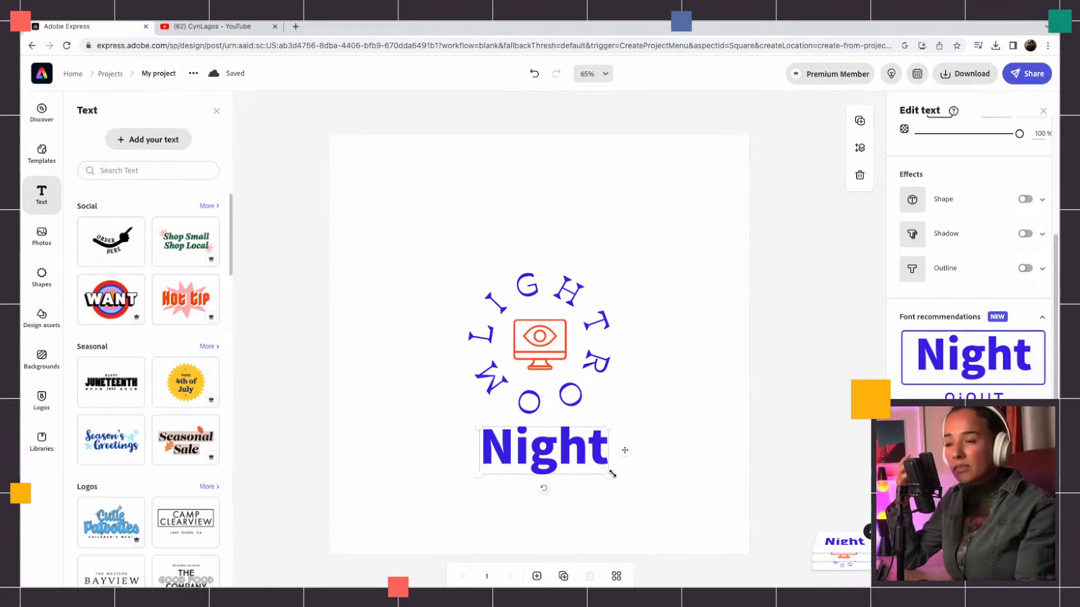
drag(608, 474, 542, 456)
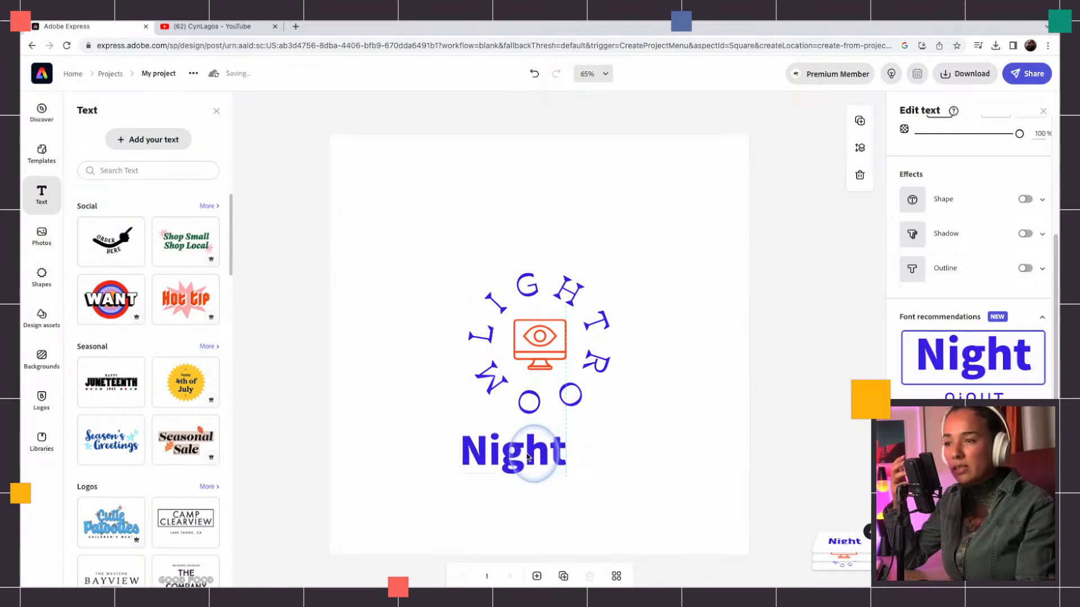
drag(565, 437, 522, 447)
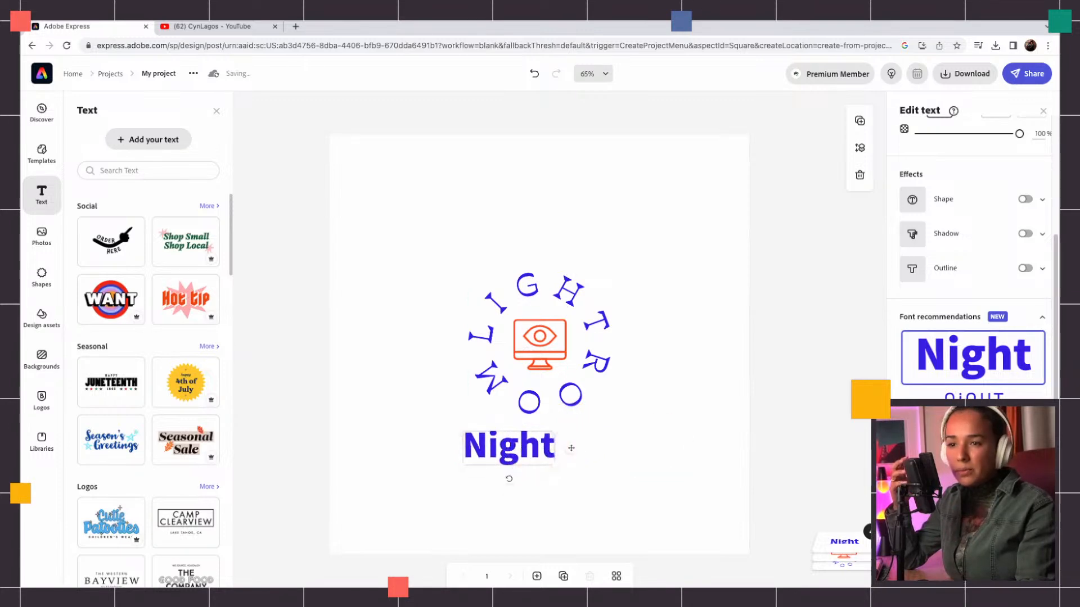
Step: Try the recommended italic serif on Night, return it to Kinto Sans Black and nudge the word up and left
click(990, 523)
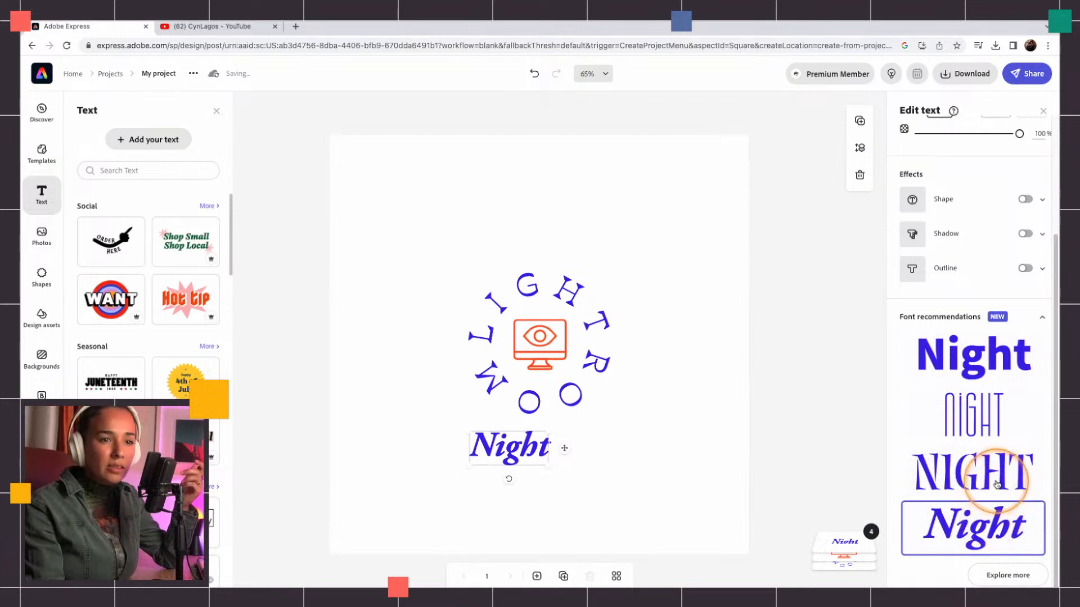
click(970, 358)
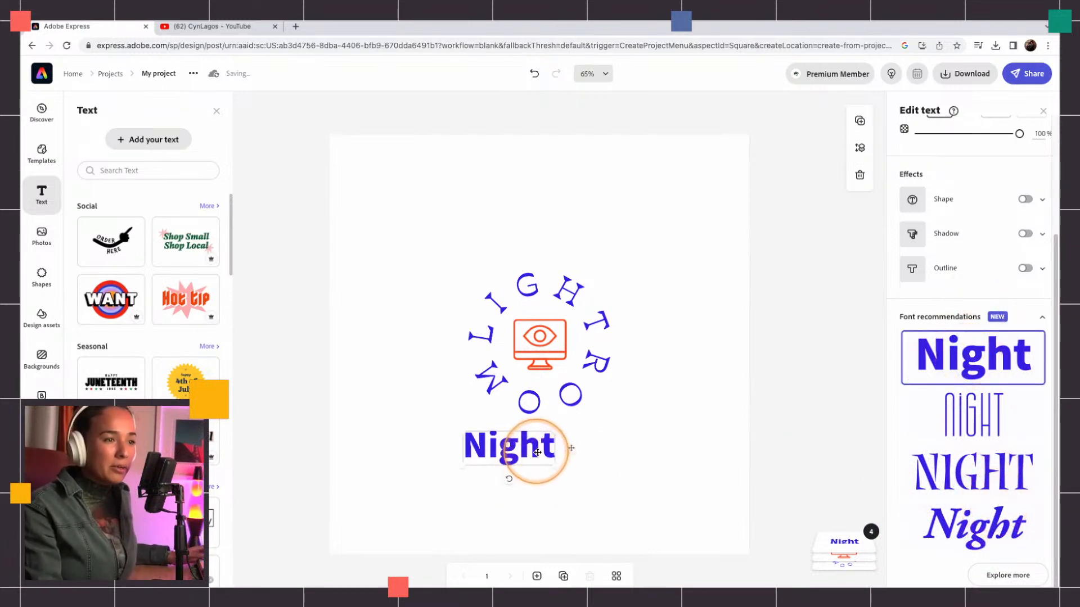
drag(527, 450, 517, 447)
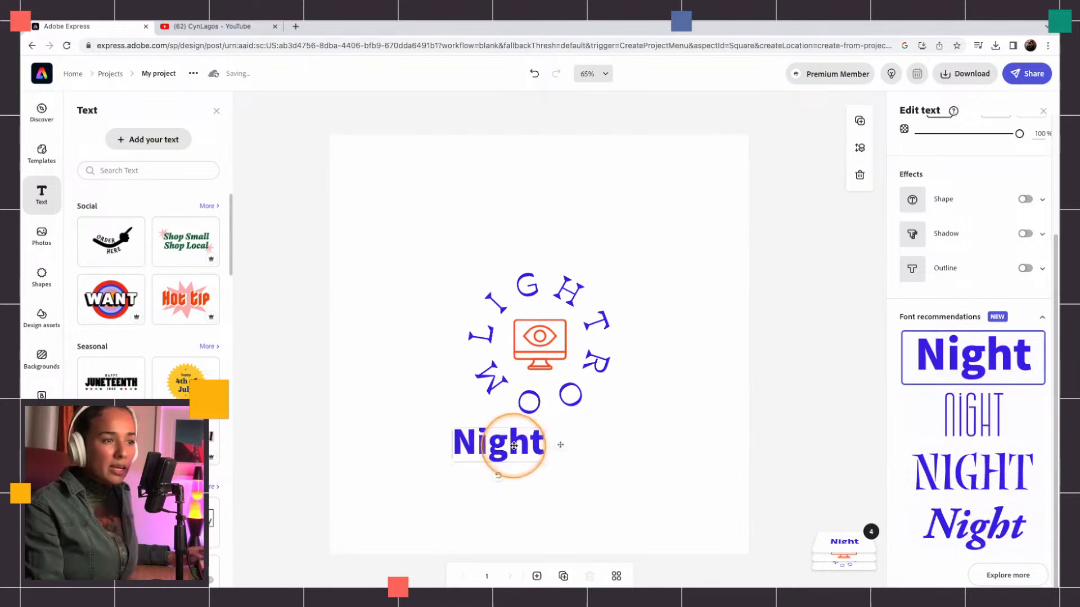
Step: Set the Night text in Cooper Black Regular and enlarge it to size 236
scroll(1019, 278, up, 3)
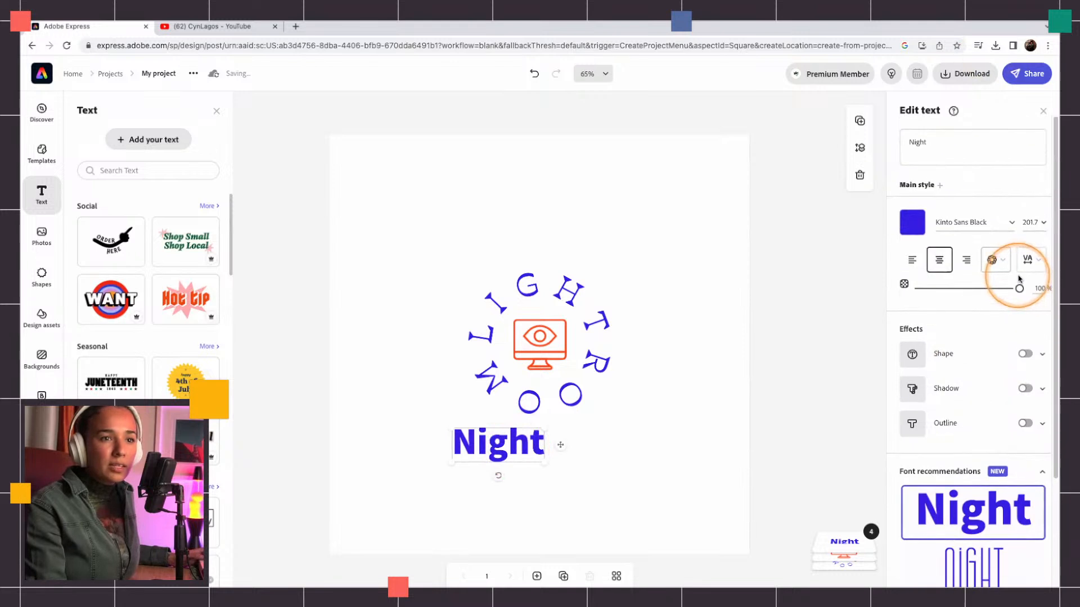
click(981, 224)
scroll(962, 335, up, 15)
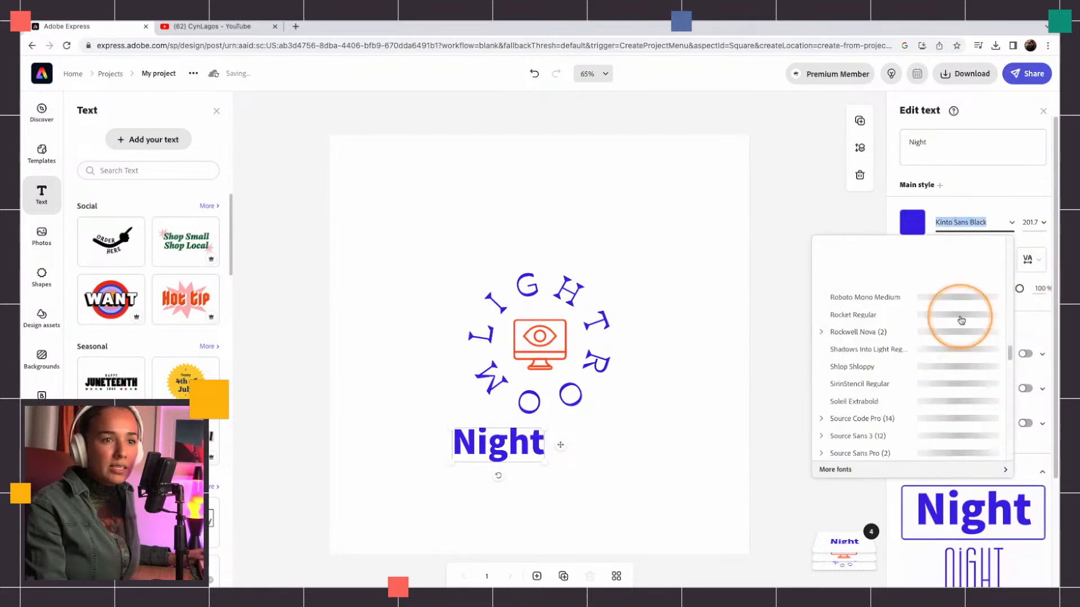
scroll(999, 348, up, 10)
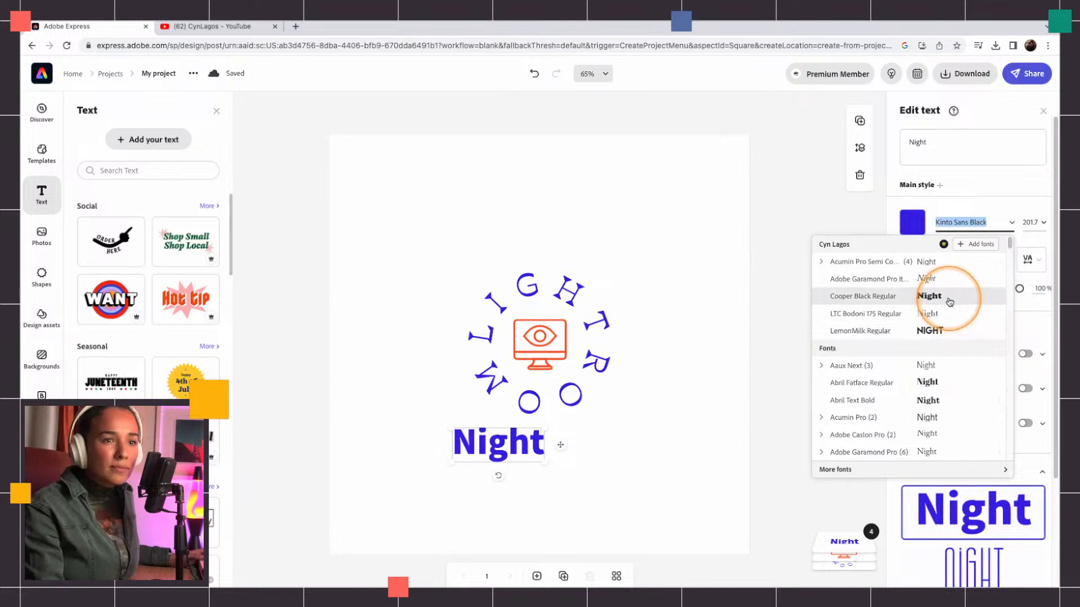
click(948, 300)
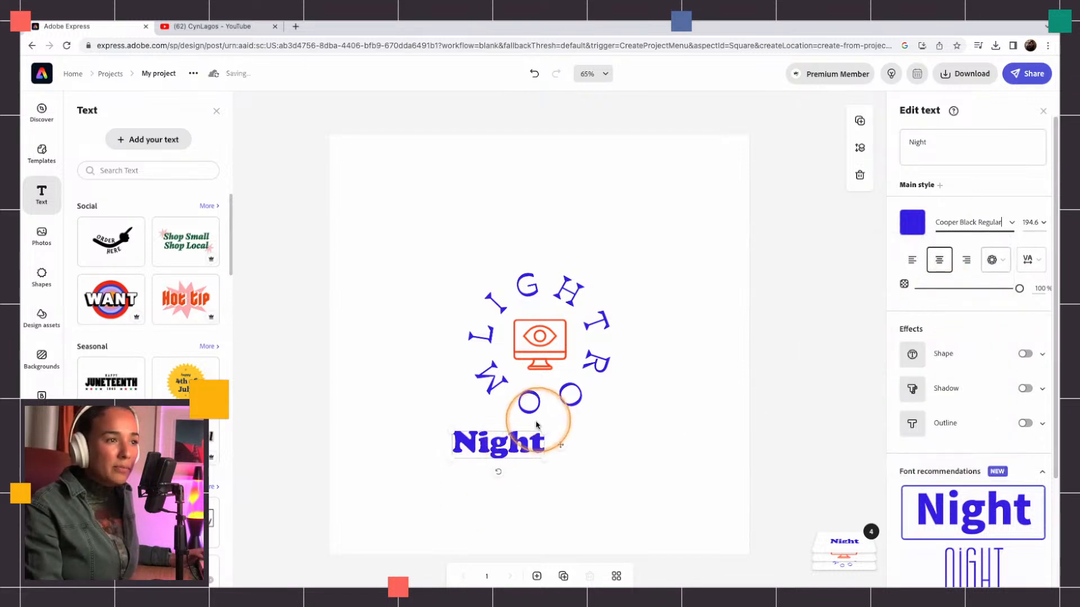
drag(544, 433, 563, 428)
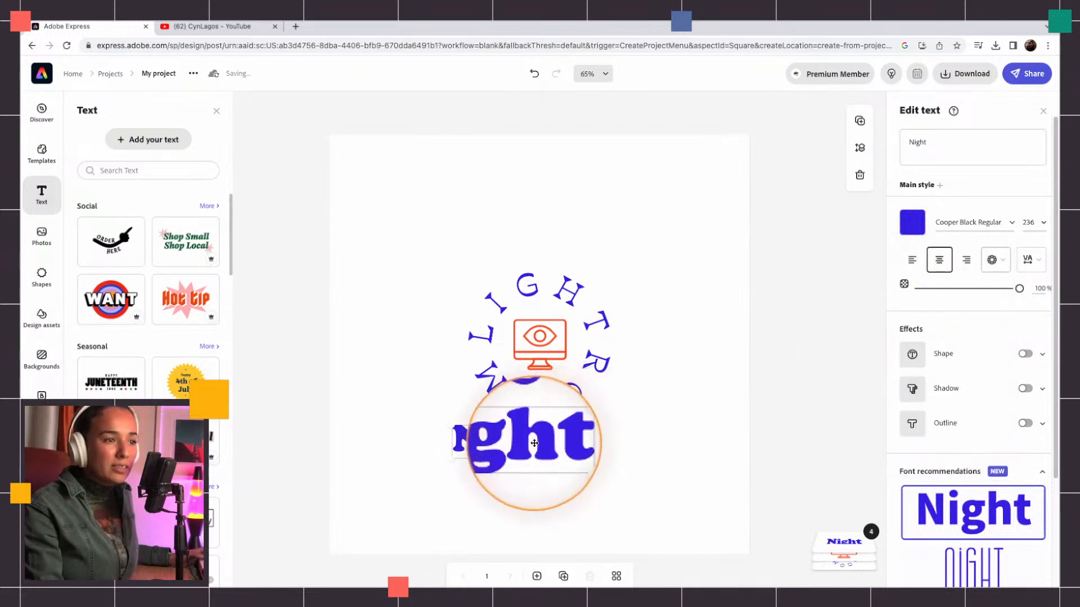
Step: Duplicate the Night text, place the copy below and to the right of it, and change its wording to "Cap"
key(super+v)
drag(566, 481, 594, 485)
click(959, 140)
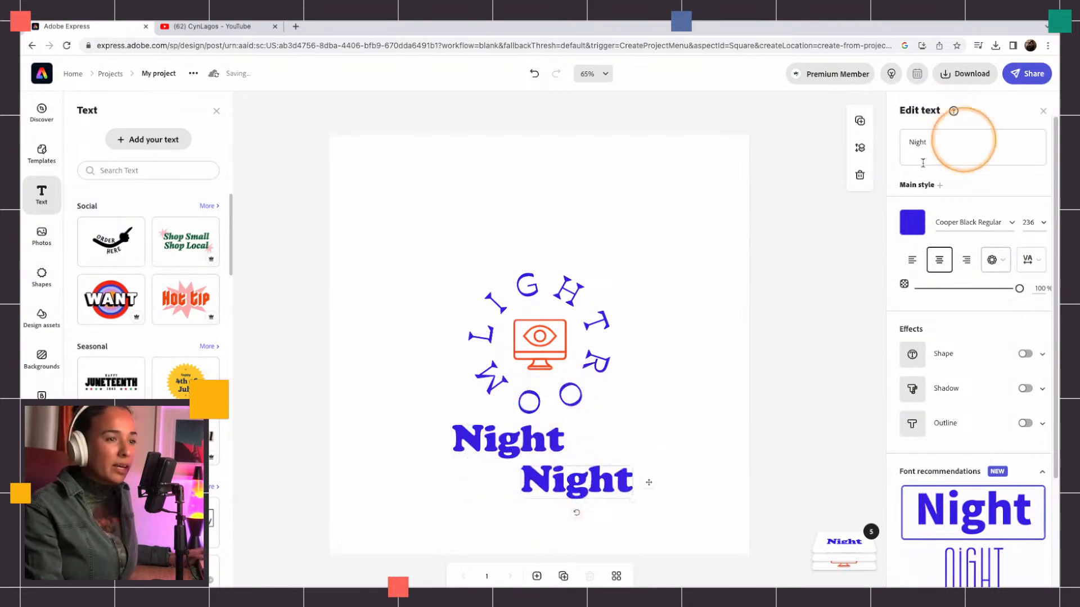
click(859, 145)
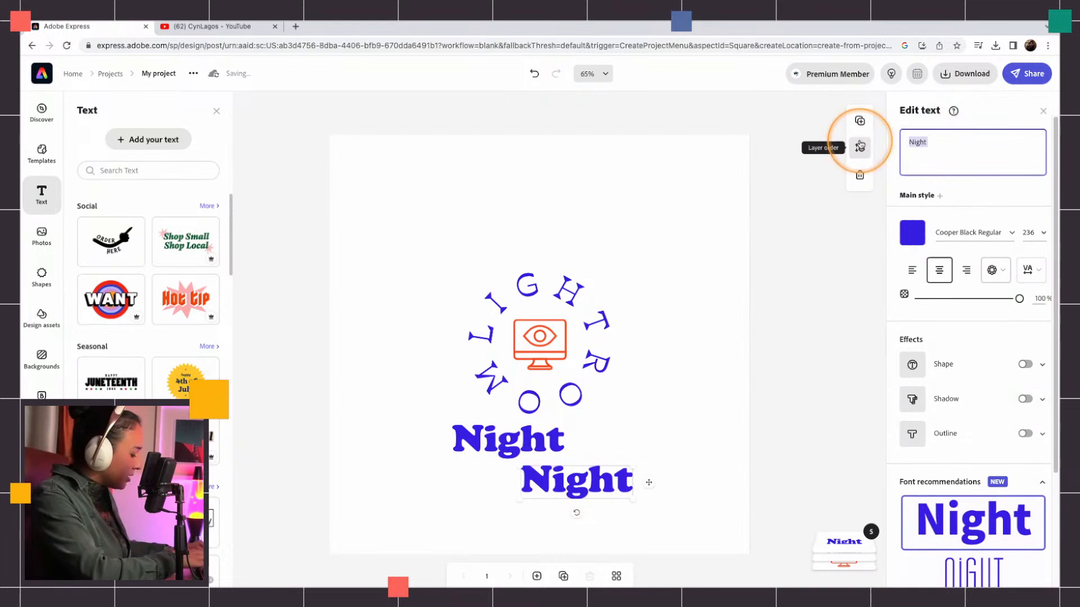
text(Cap)
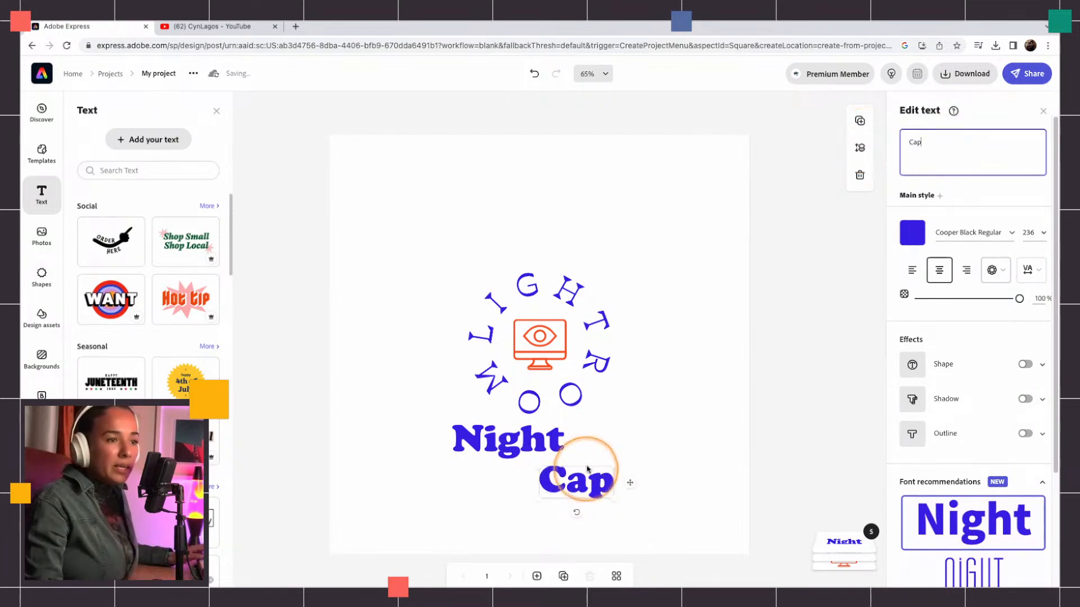
Step: Remove the C from Cap and move the remaining "ap" up and right, close beneath the end of Night
drag(915, 143, 909, 149)
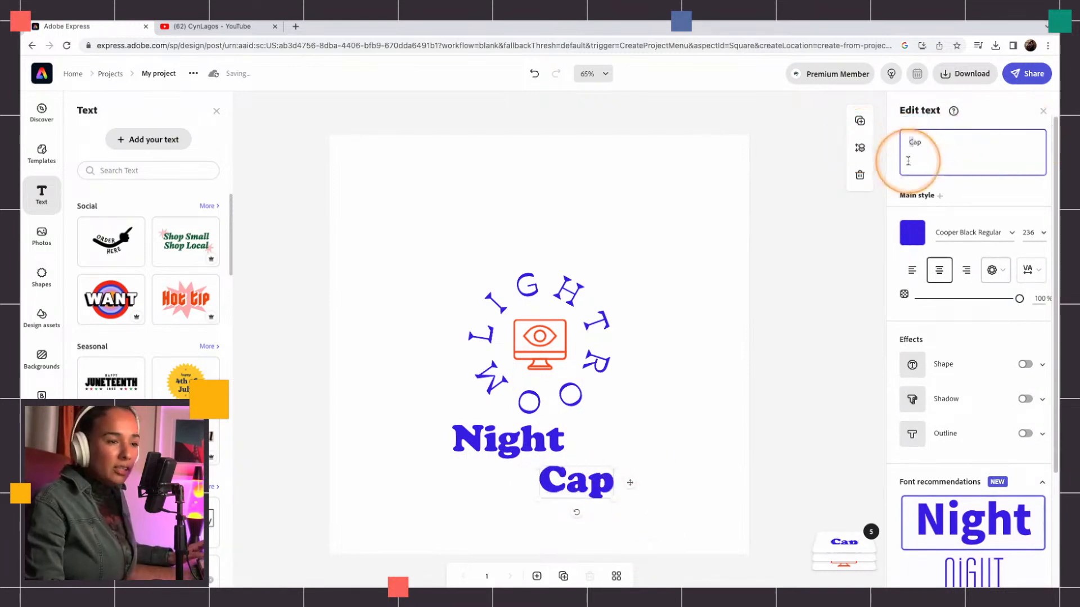
key(BackSpace)
click(579, 475)
drag(593, 474, 608, 461)
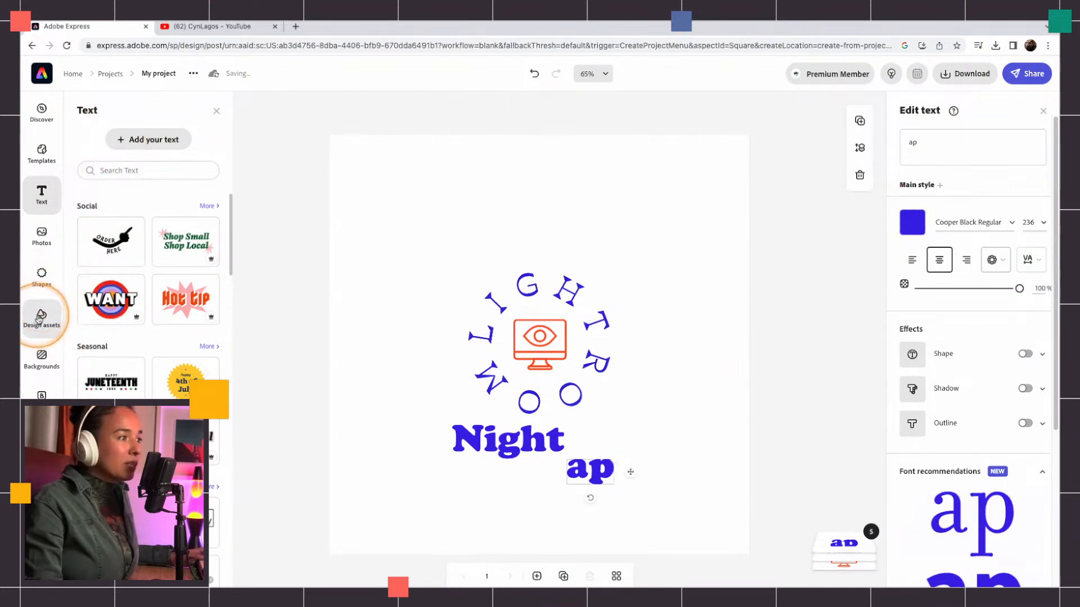
Step: Search the shapes for "moon", add a solid crescent, then shrink, rotate and place it before "ap" as the letter C
click(42, 276)
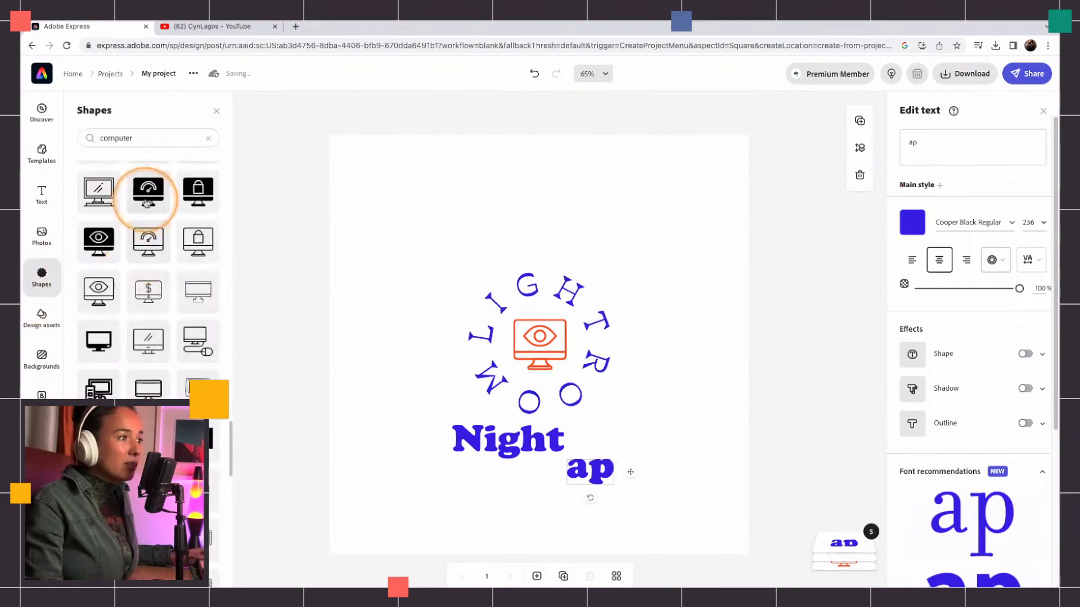
click(150, 138)
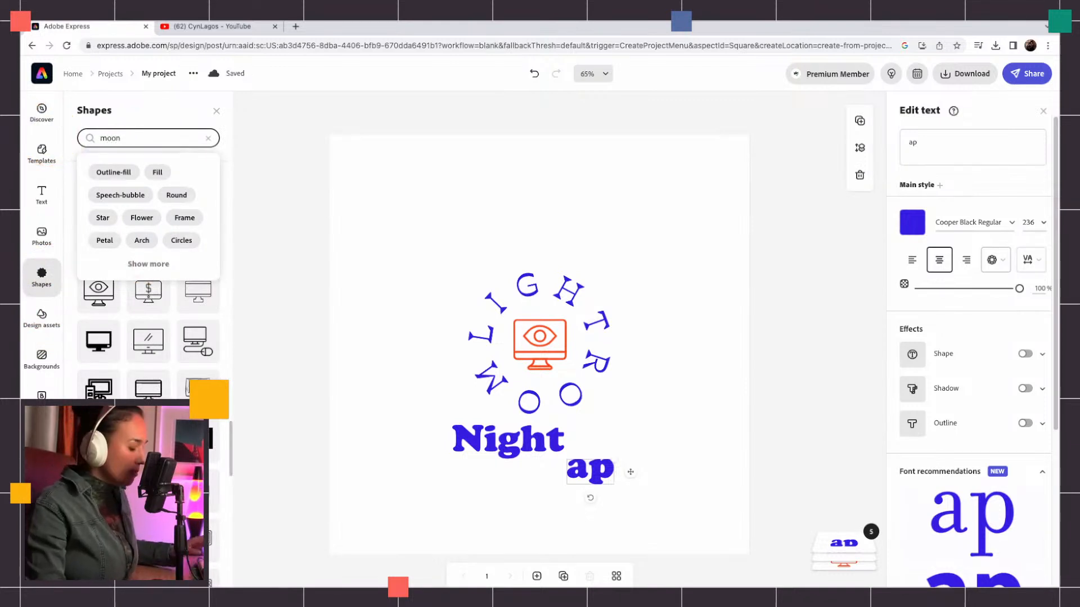
text(moon)
key(Return)
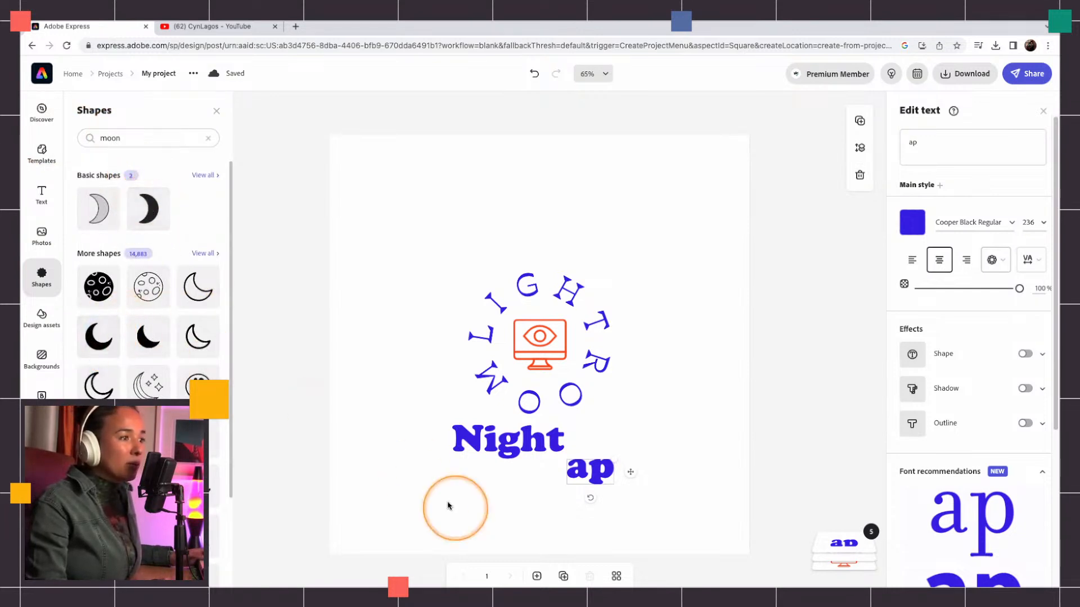
click(682, 250)
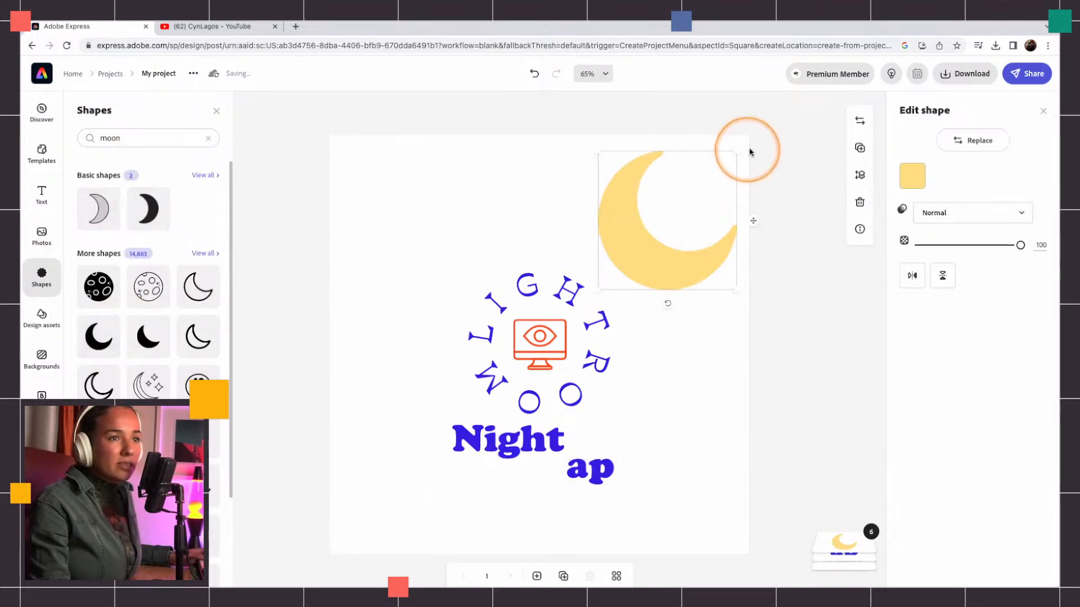
drag(740, 150, 525, 515)
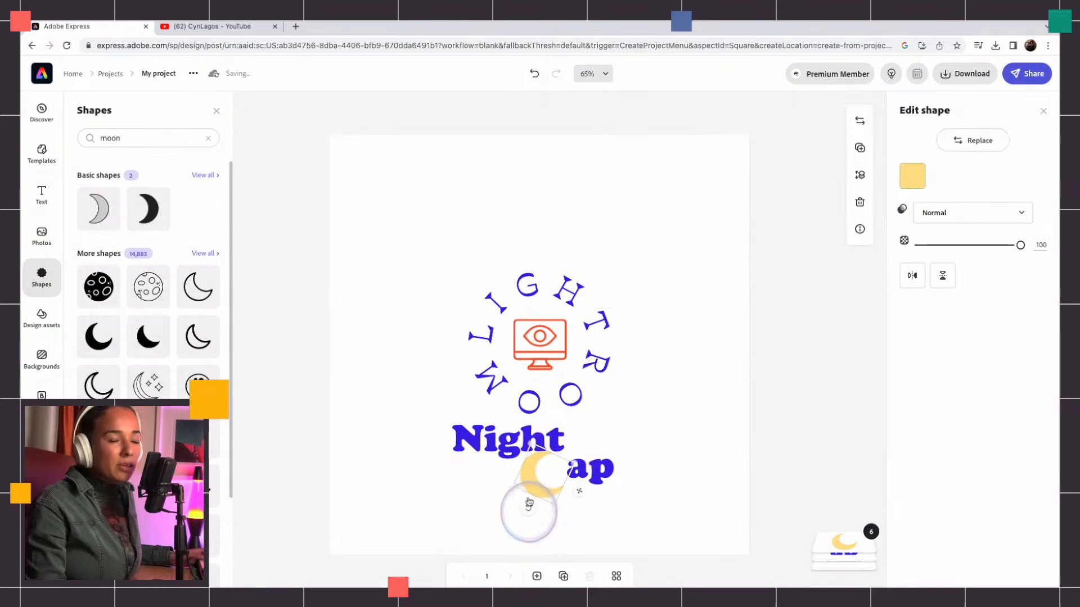
drag(566, 466, 543, 478)
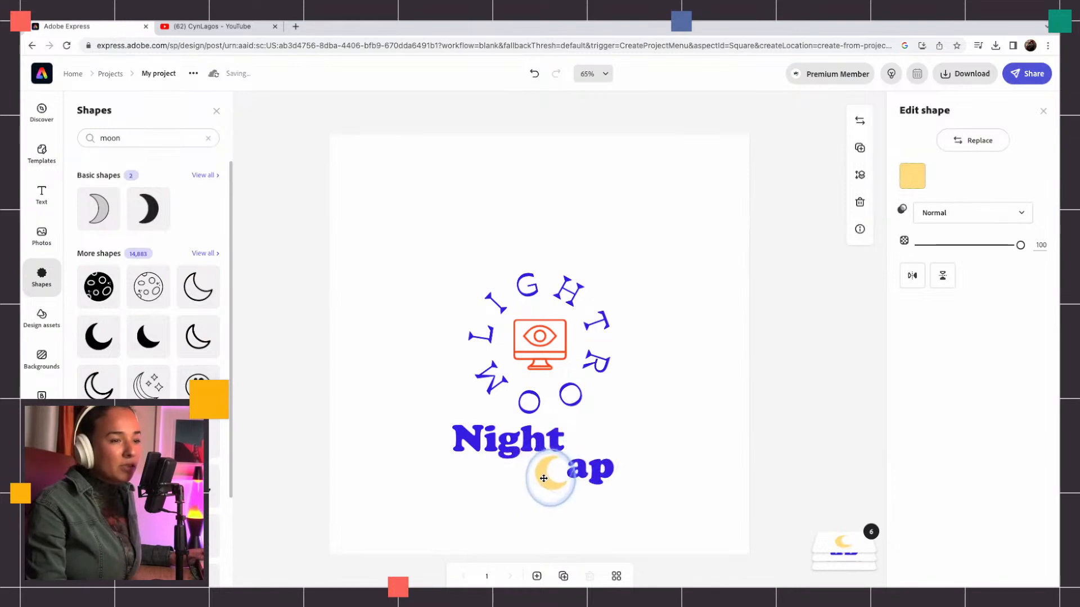
Step: Recolour the crescent moon with the orange-red brand colour and nudge it right, closer to "ap"
click(912, 175)
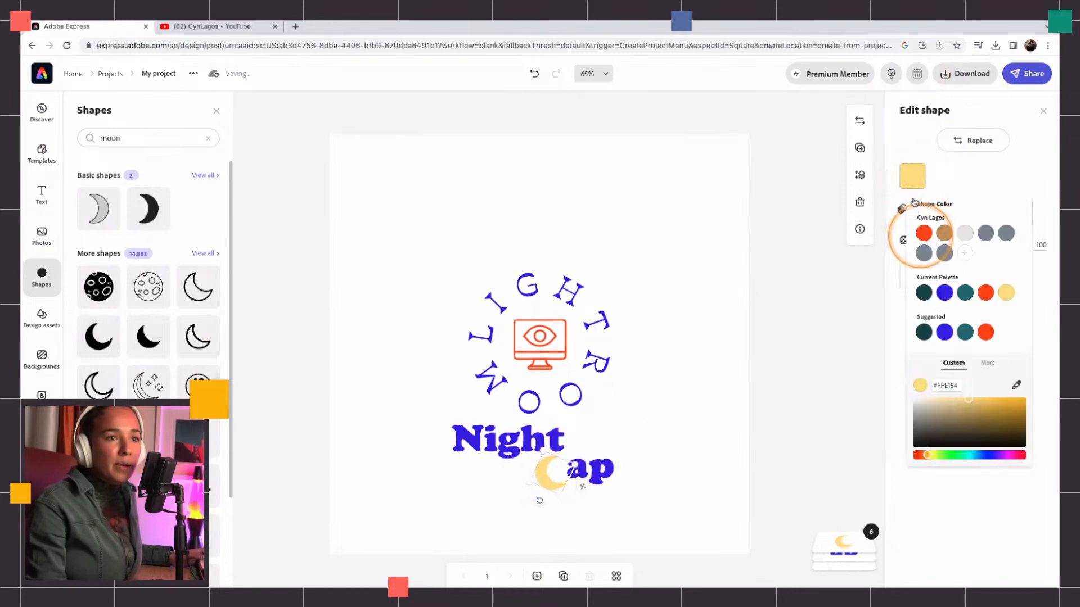
click(924, 234)
click(656, 386)
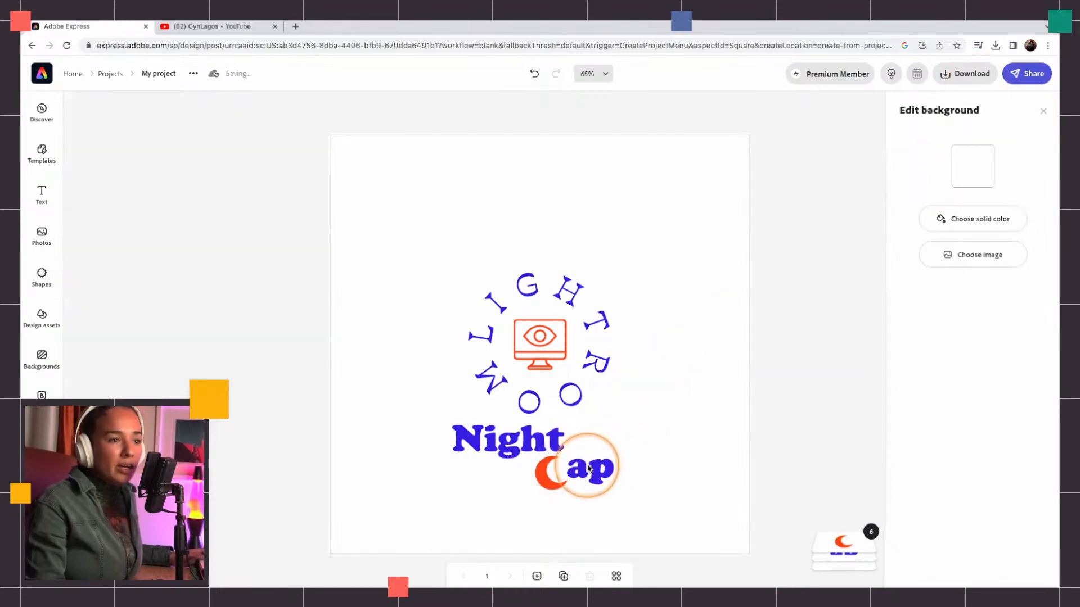
click(548, 475)
drag(548, 476, 552, 476)
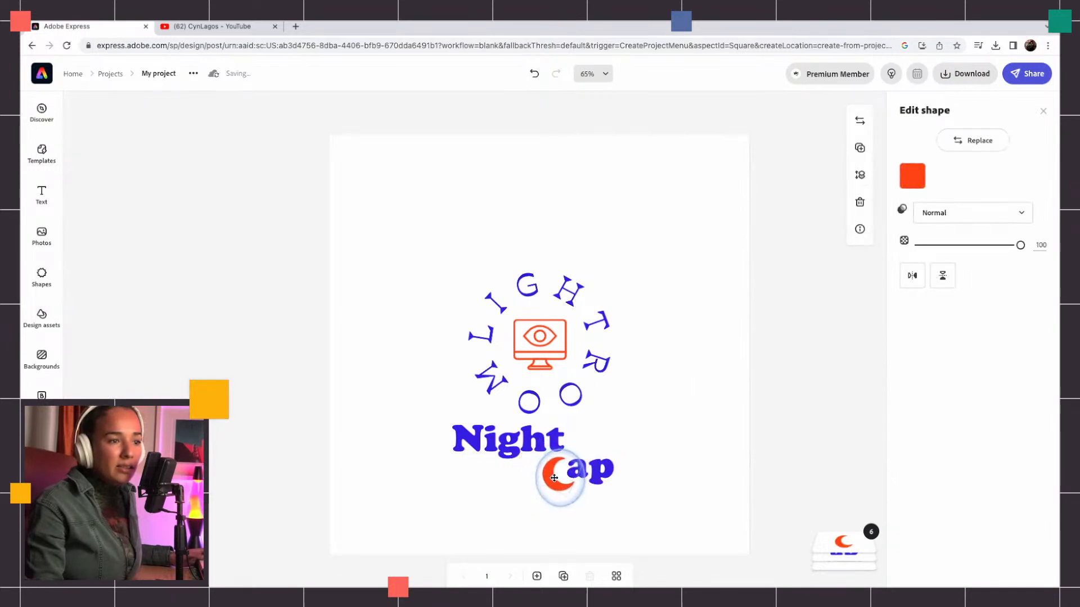
click(687, 433)
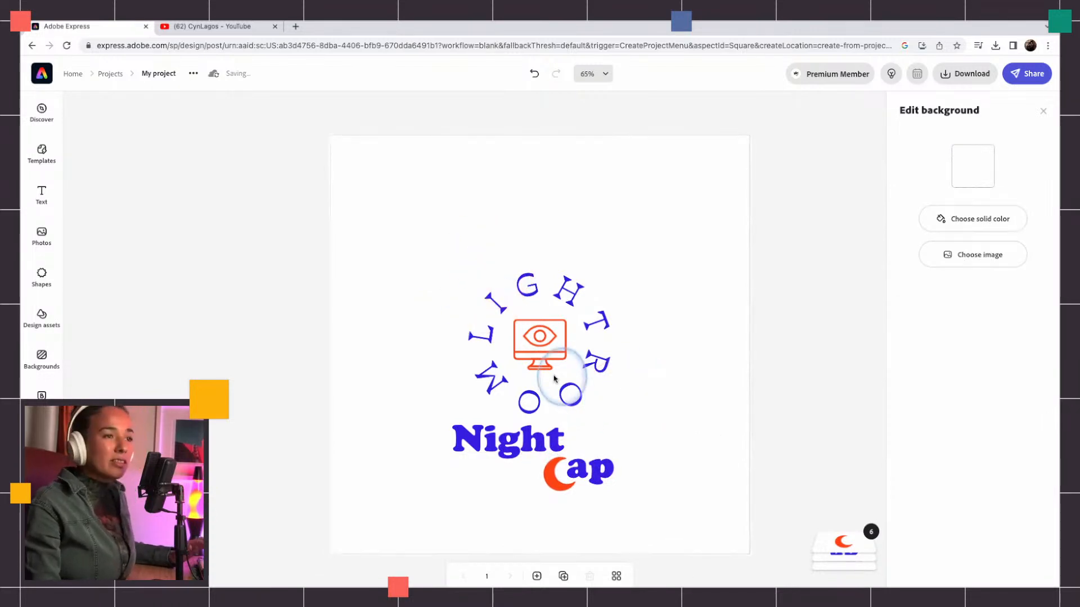
Step: Move the LIGHTROOM circle and computer icon up together, and shift the Night Cap lettering up and right beneath them
click(551, 337)
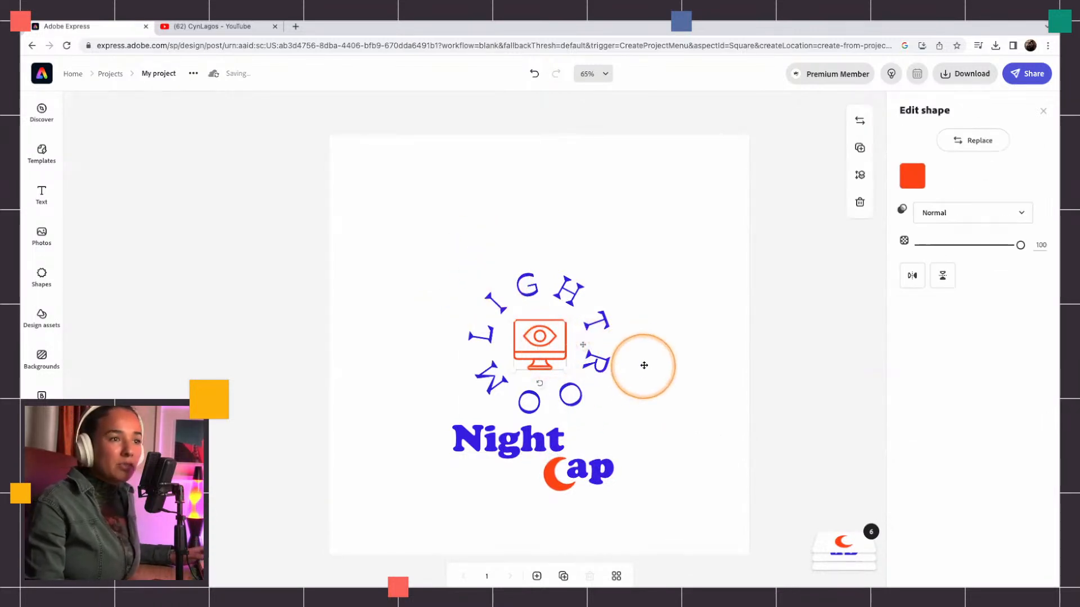
drag(609, 365, 483, 294)
drag(557, 294, 554, 273)
drag(424, 444, 651, 487)
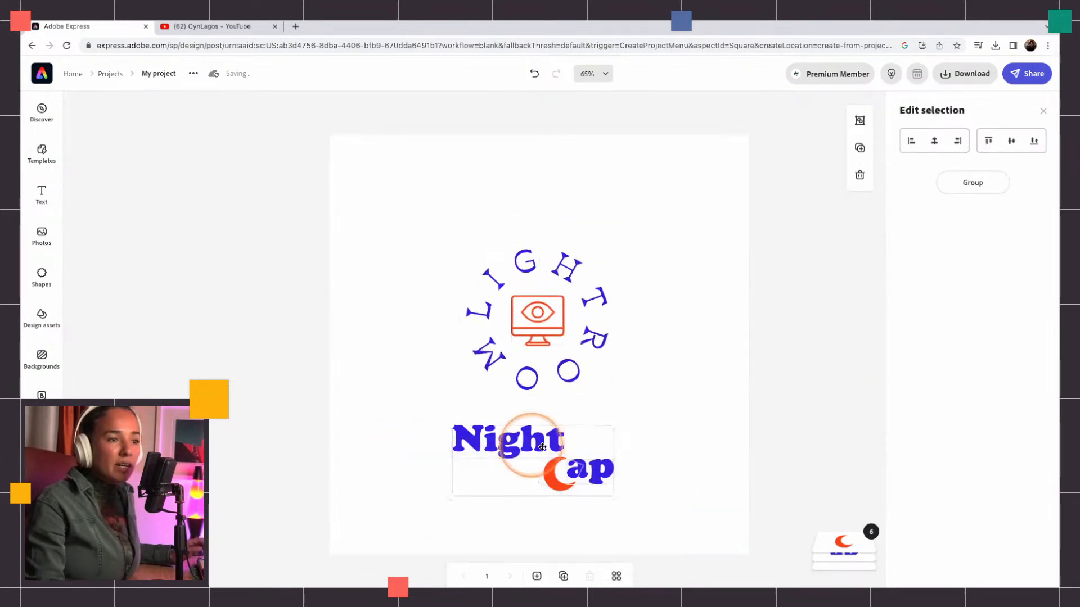
drag(553, 435, 556, 429)
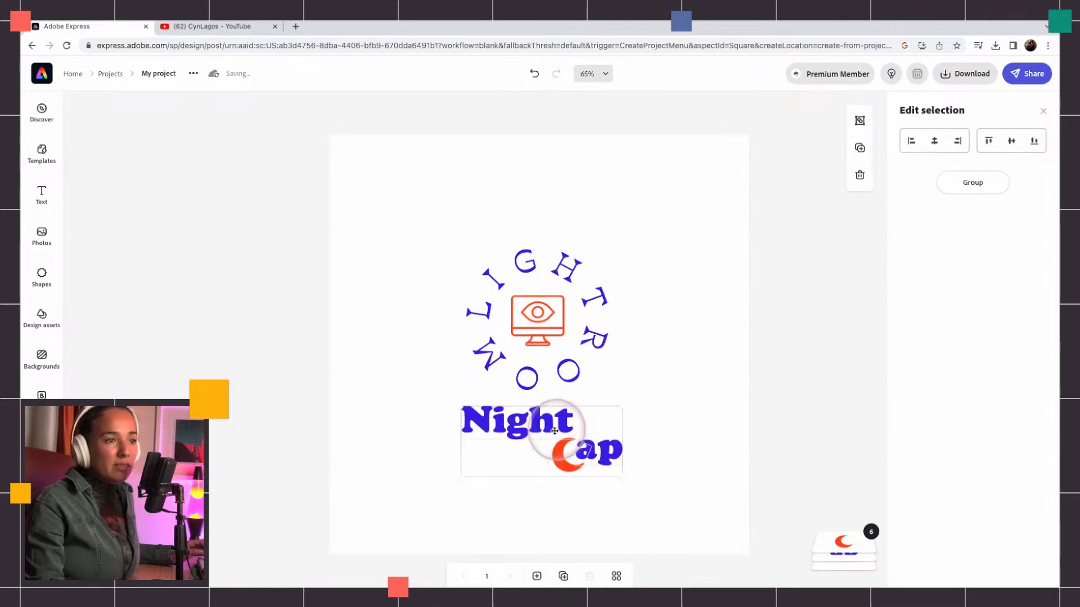
click(661, 402)
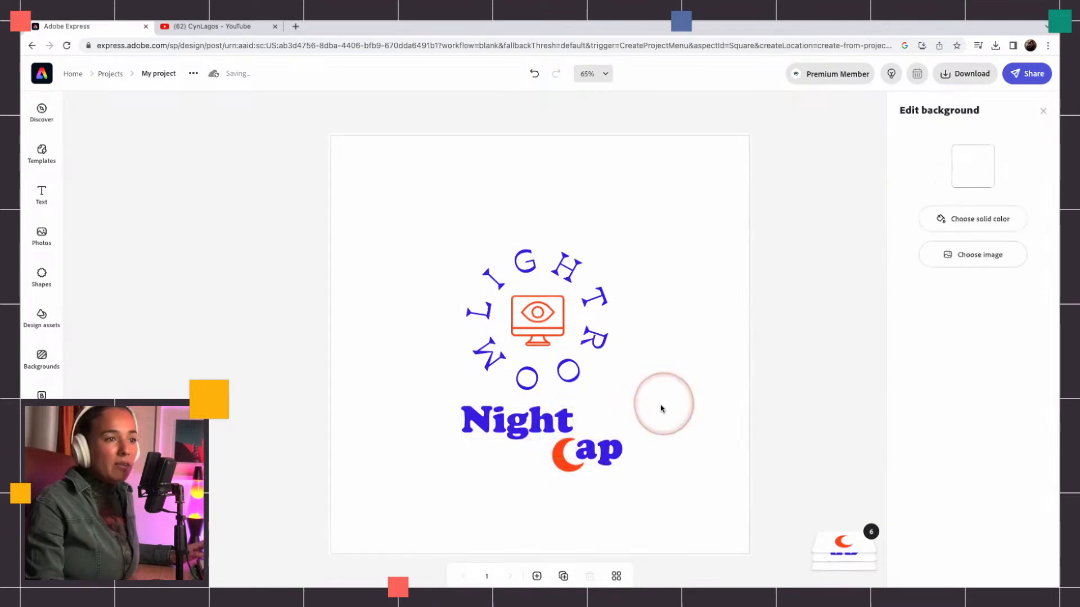
Step: Duplicate the logo page and give the copy a solid background in the same blue as the lettering
click(564, 577)
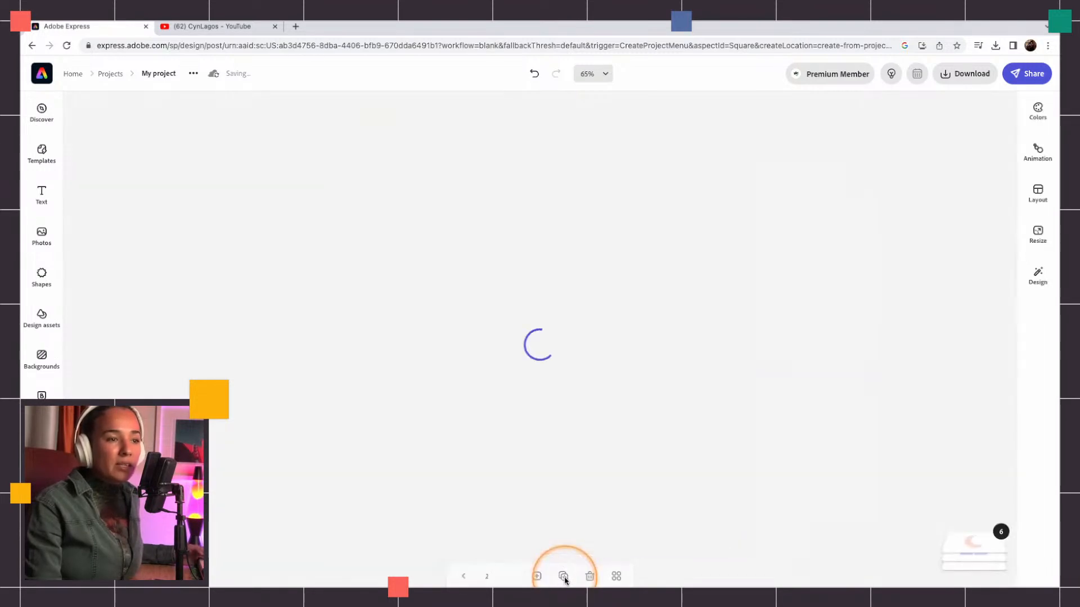
click(608, 423)
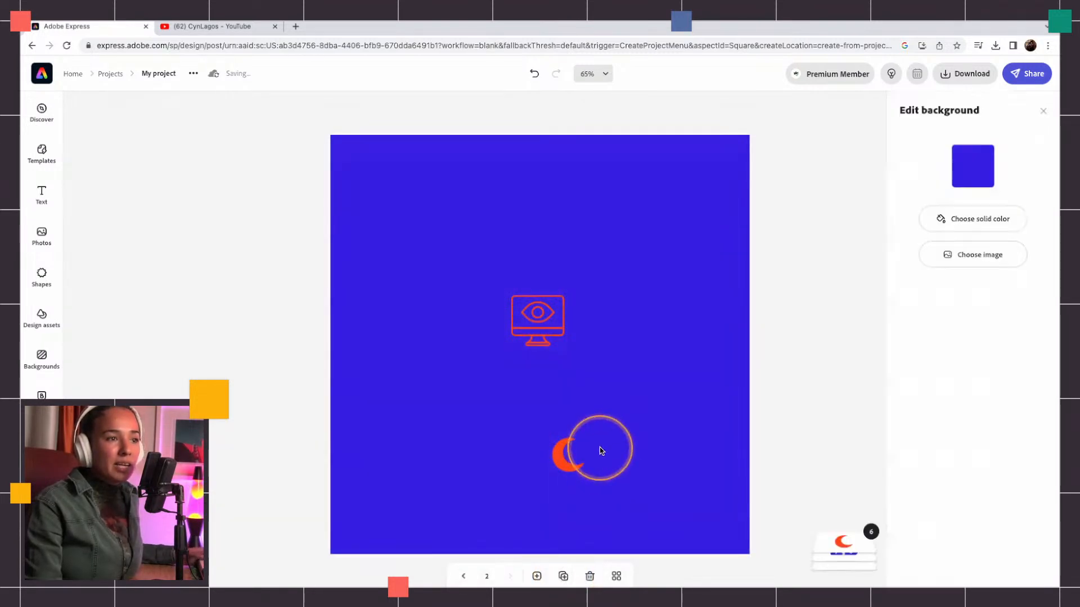
click(560, 455)
Step: Recolour the circular LIGHTROOM text on the blue page with the light grey brand colour
click(525, 247)
click(914, 224)
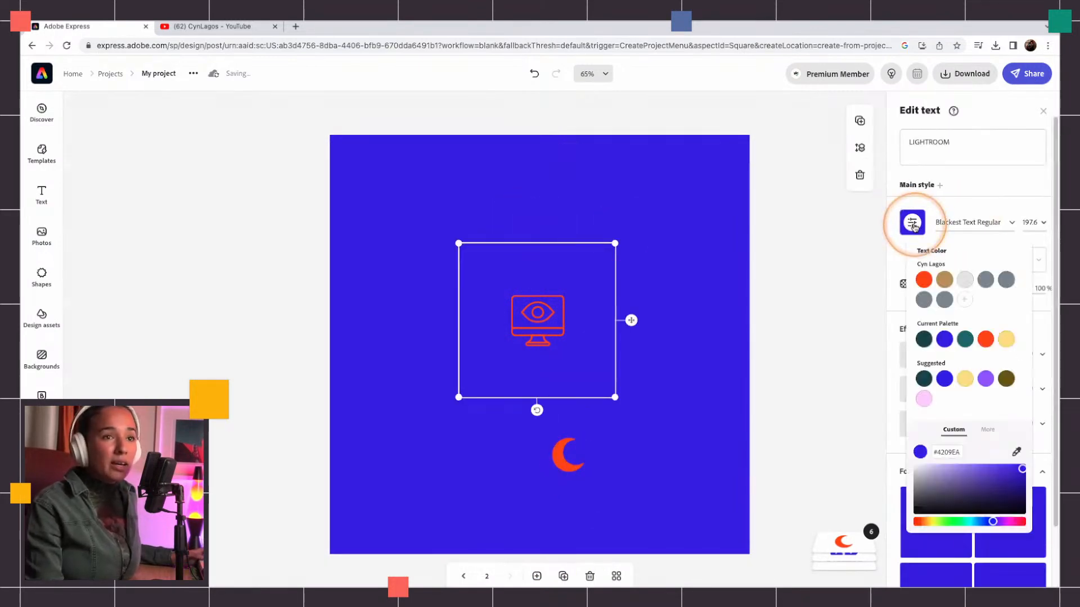
click(965, 280)
click(658, 379)
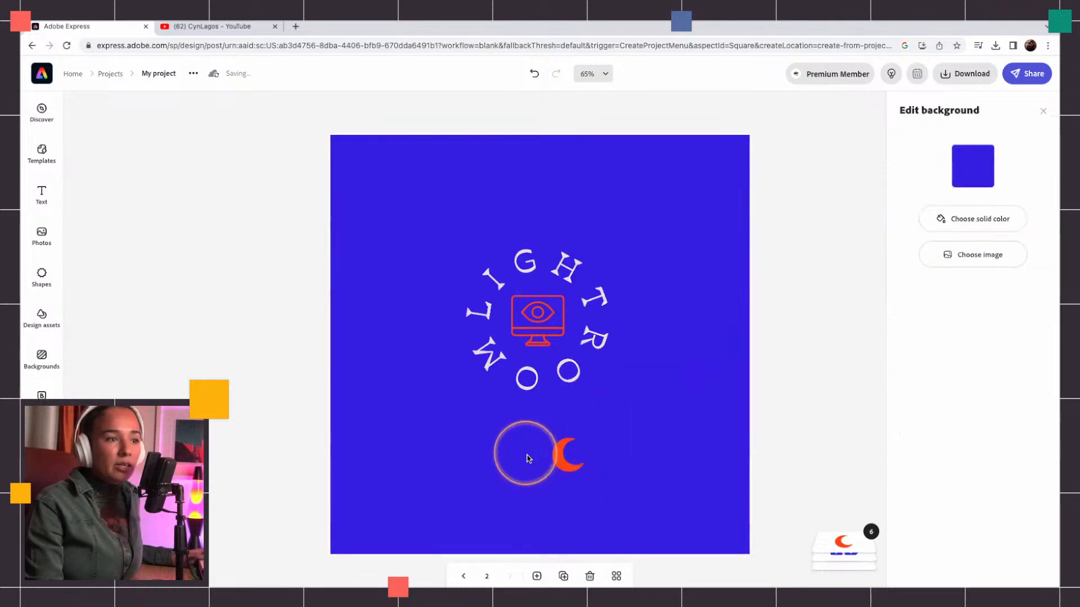
Step: Recolour the Night and "ap" texts on the blue page with the light grey brand colour #E7E7E5
click(519, 495)
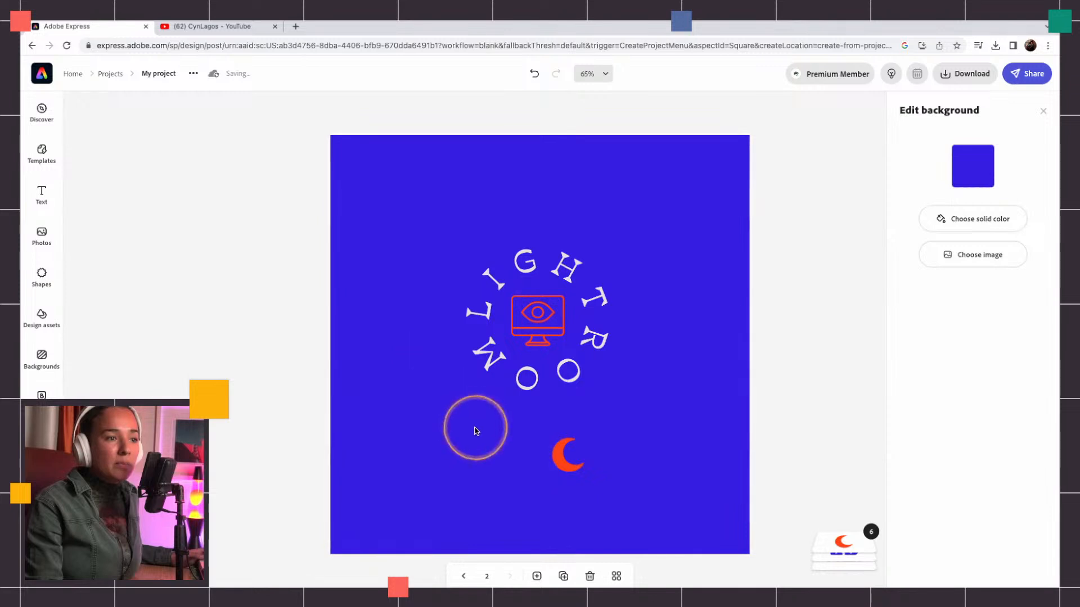
click(520, 428)
click(913, 222)
click(967, 280)
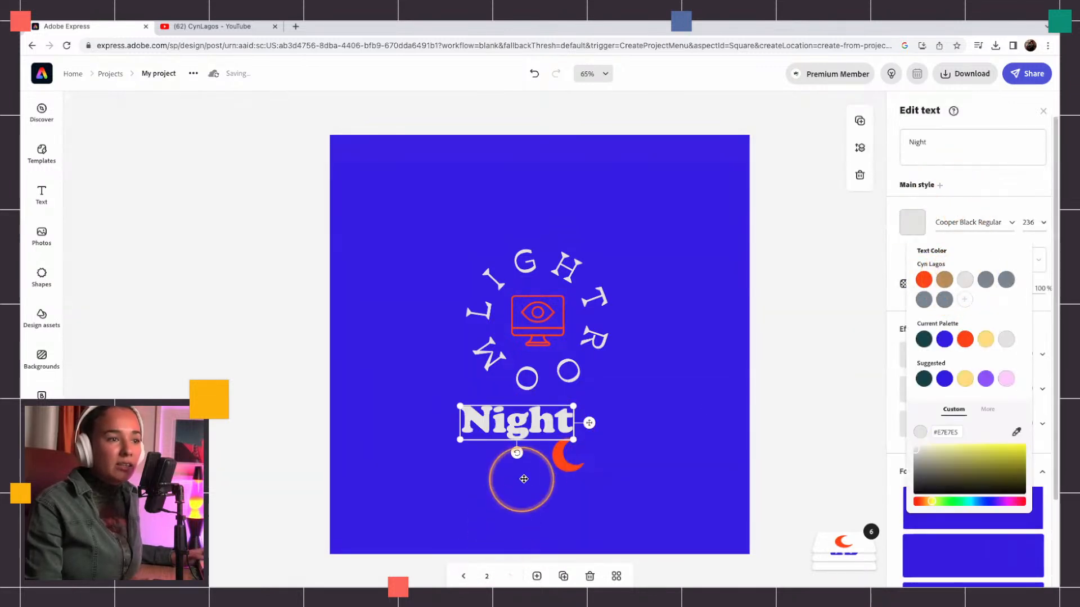
click(545, 457)
click(601, 458)
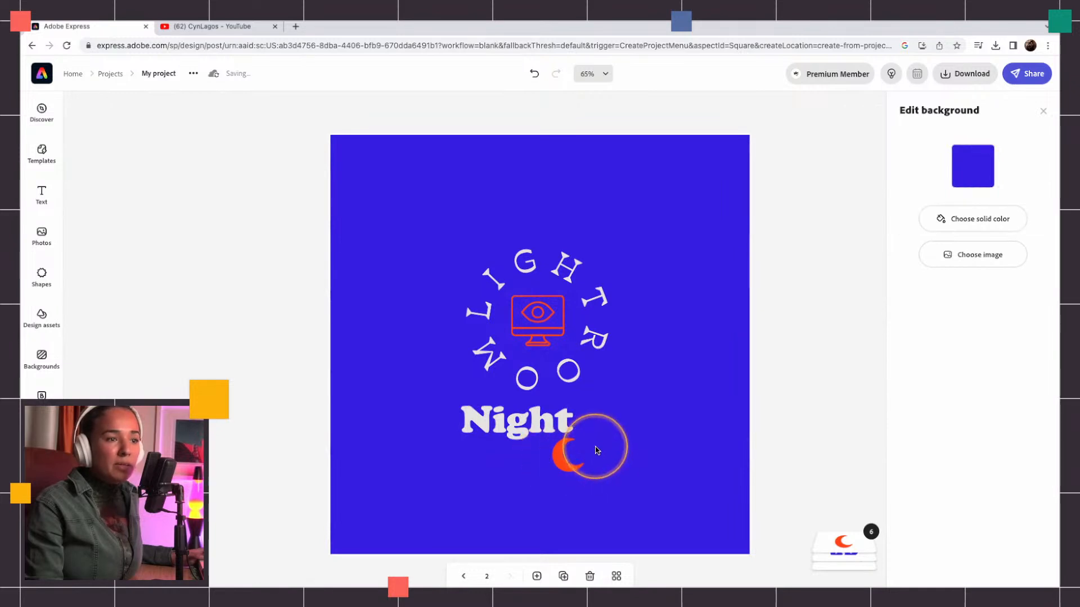
click(912, 222)
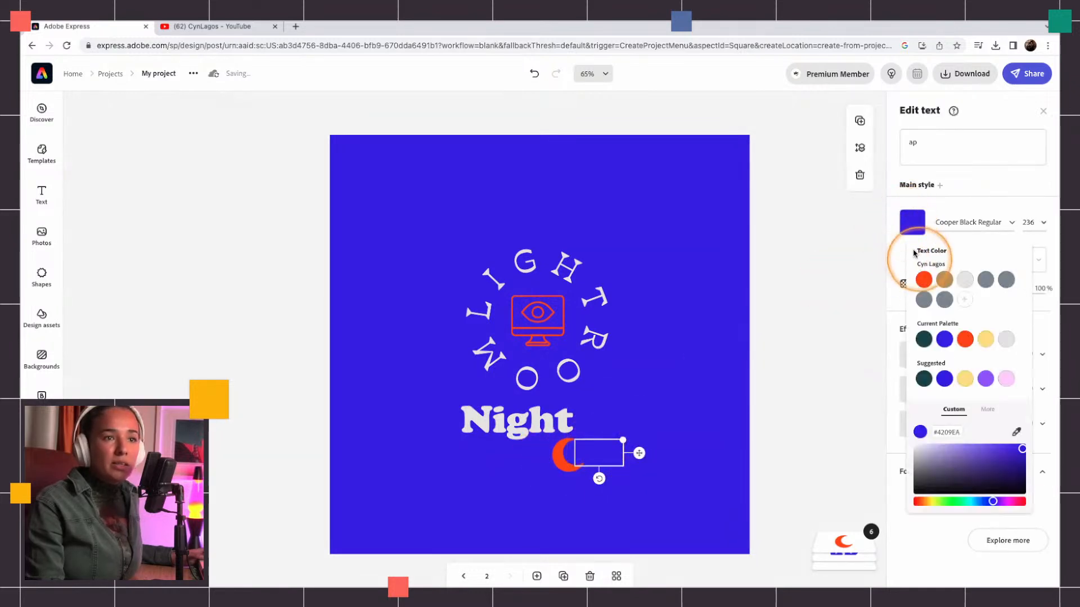
click(965, 280)
click(731, 348)
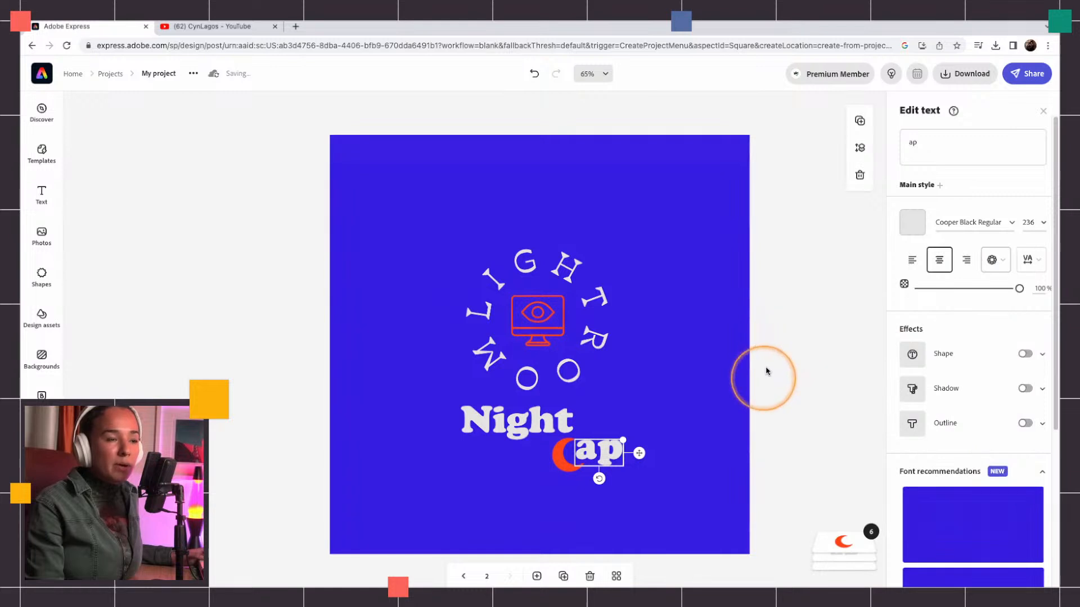
click(804, 369)
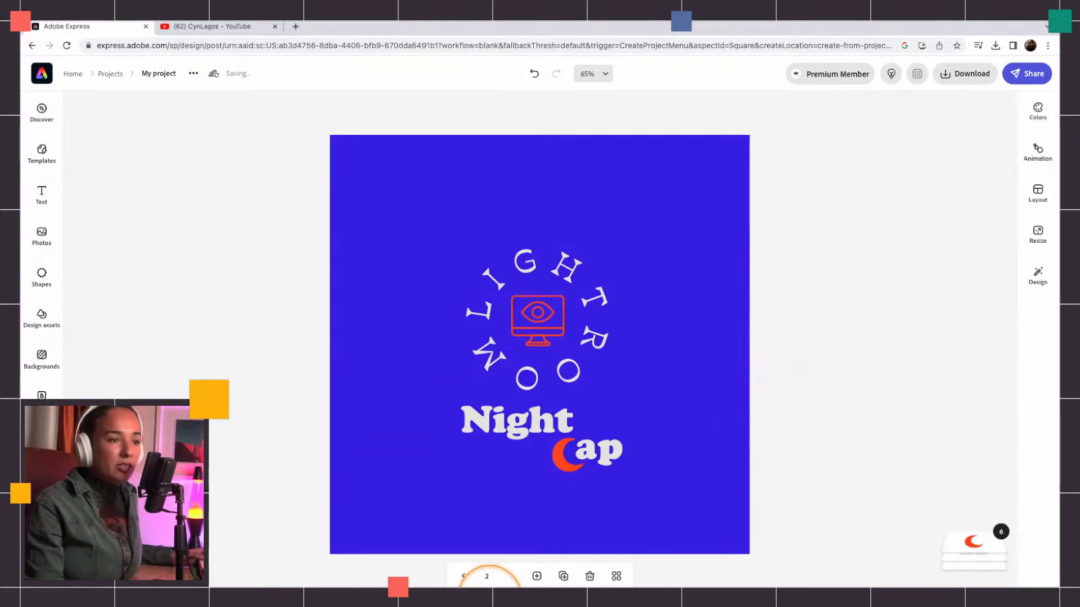
Step: Add a blank third page at the same size as the blue page and open the logo templates
click(537, 576)
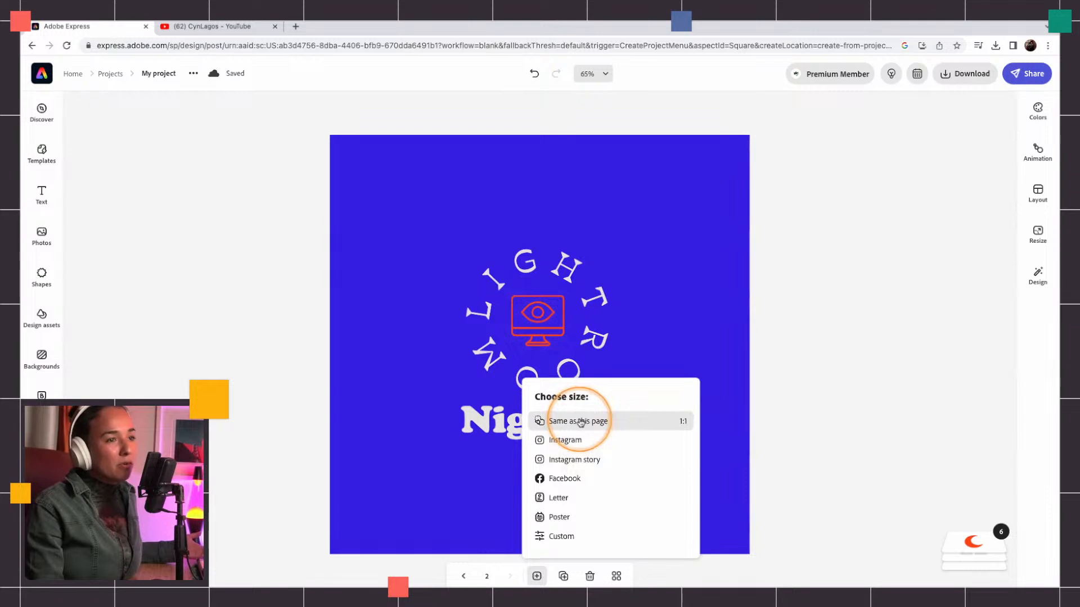
click(580, 422)
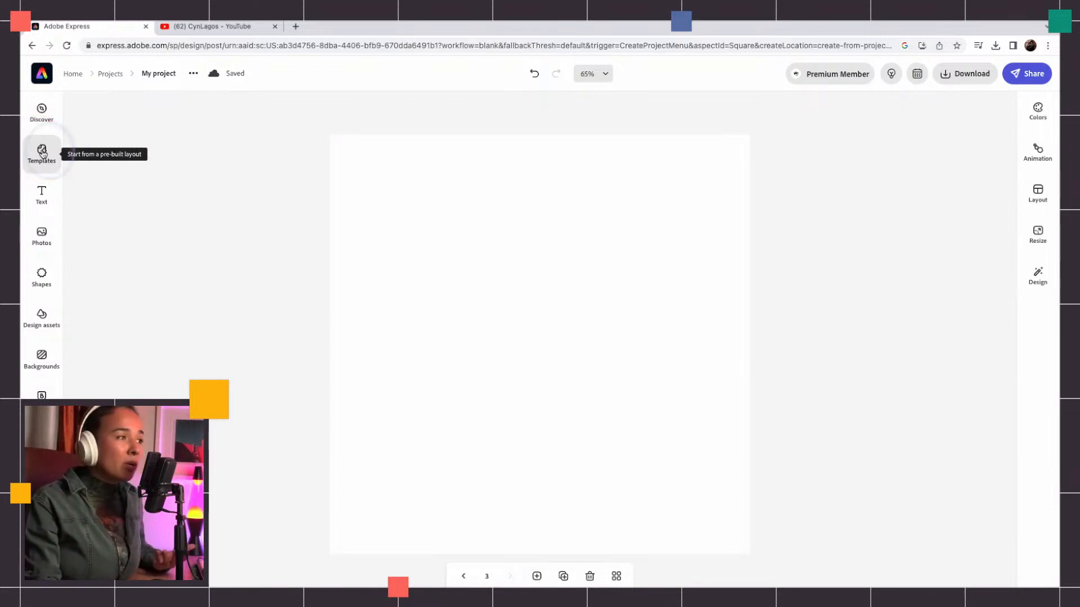
click(42, 150)
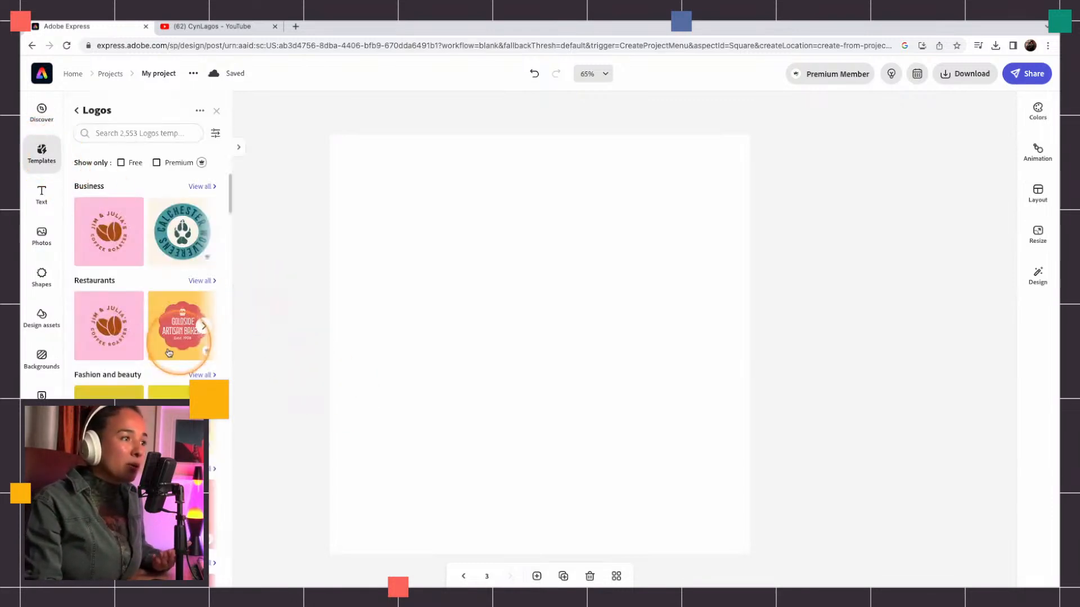
Step: Browse the logo templates and replace the blank page with the orange Reuslington Creek Camping Grounds badge
scroll(169, 352, down, 3)
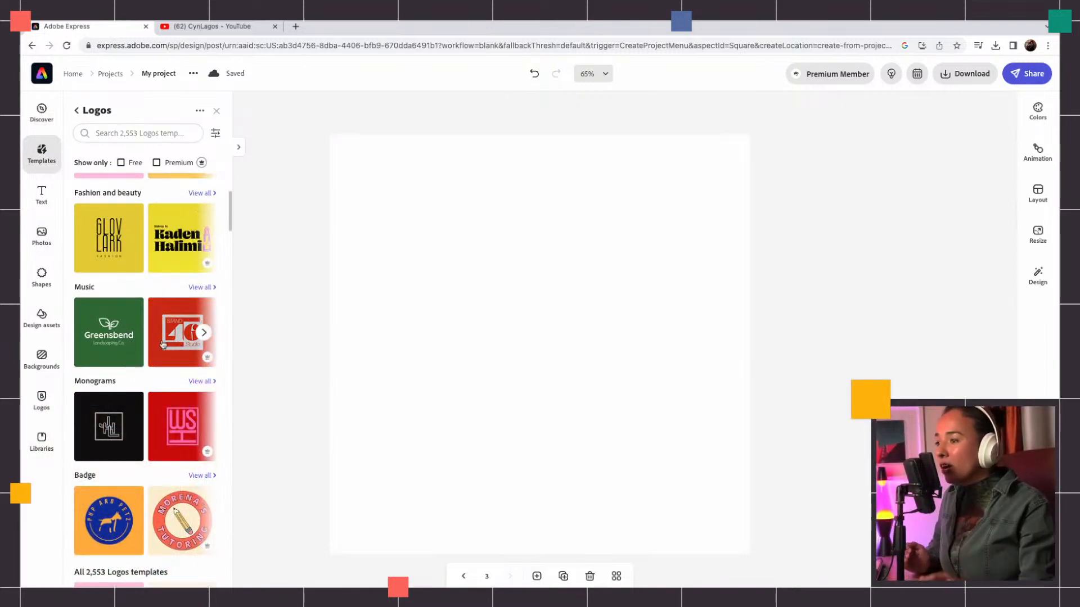
scroll(183, 349, down, 5)
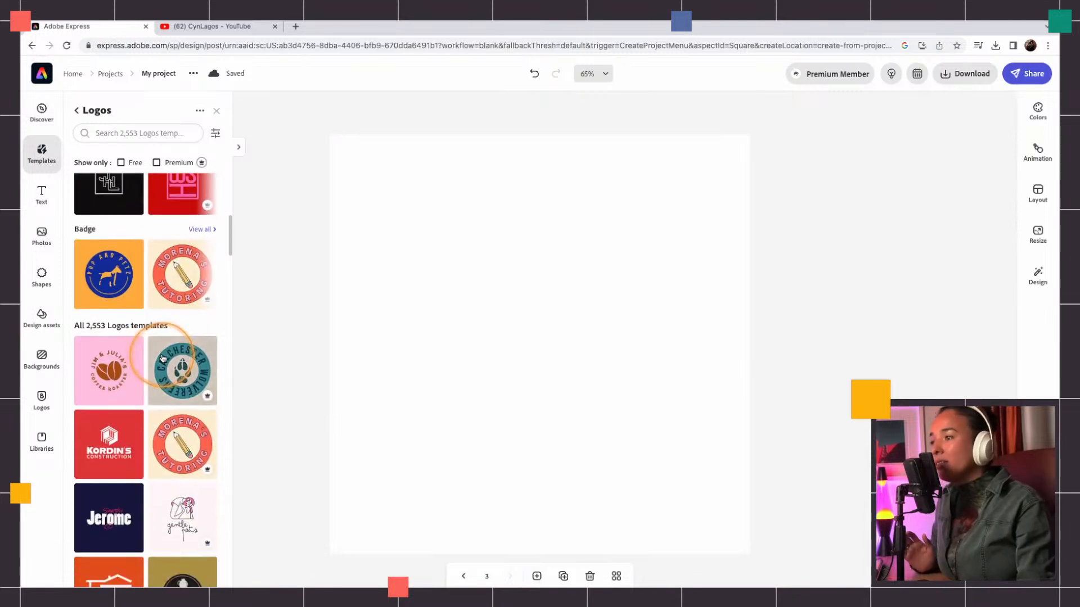
scroll(163, 358, down, 5)
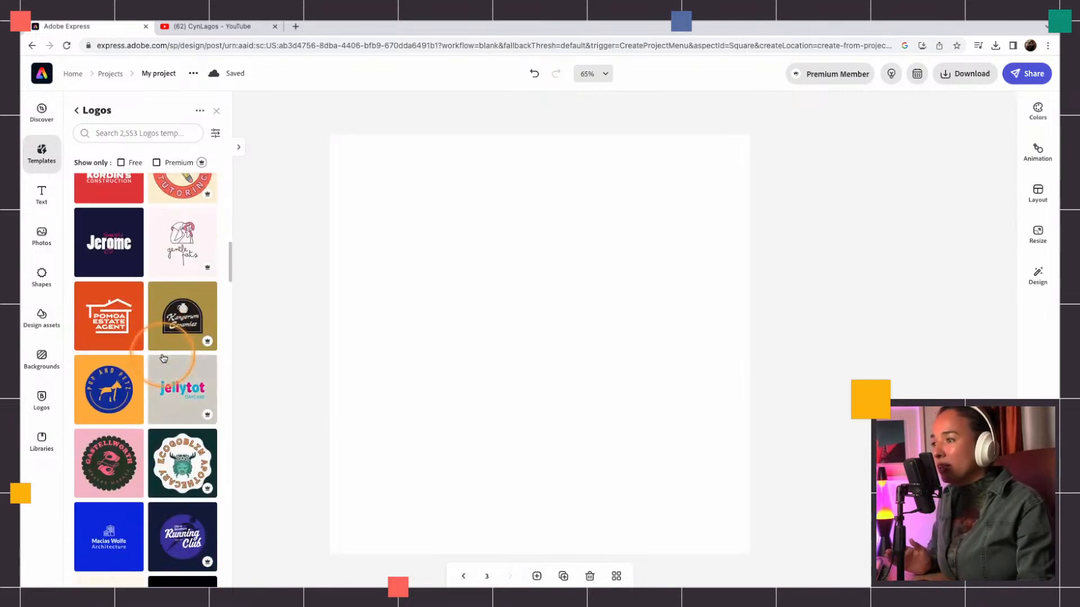
scroll(163, 358, down, 1)
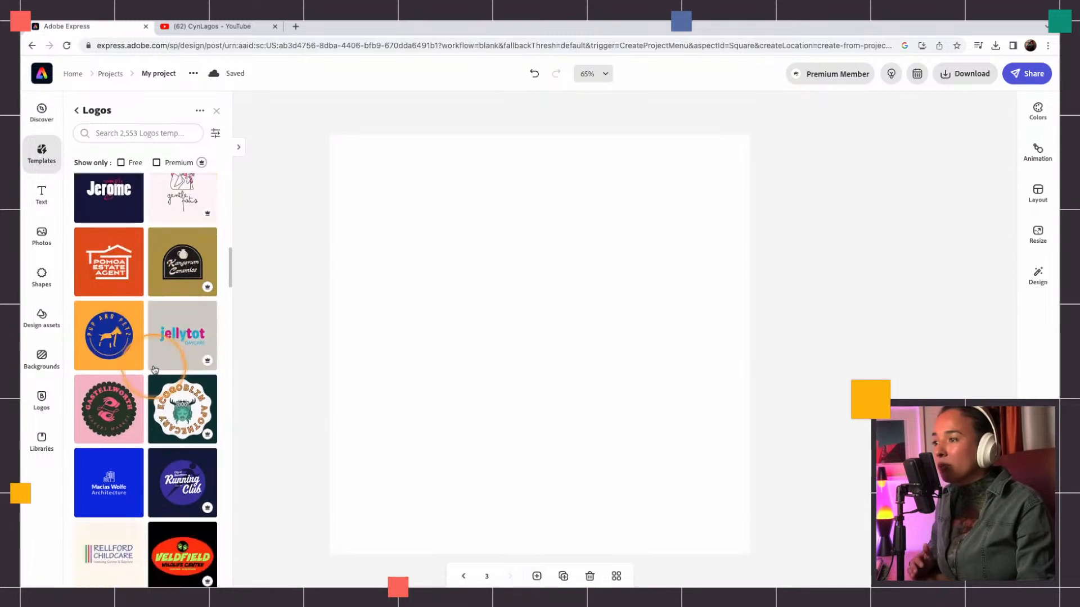
scroll(154, 368, down, 5)
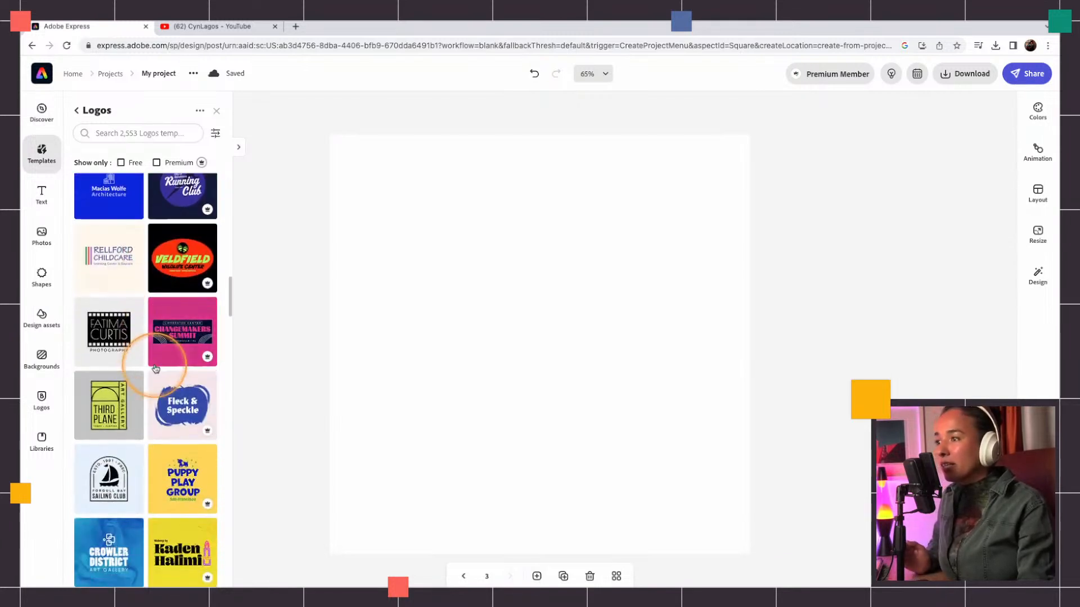
scroll(156, 368, down, 2)
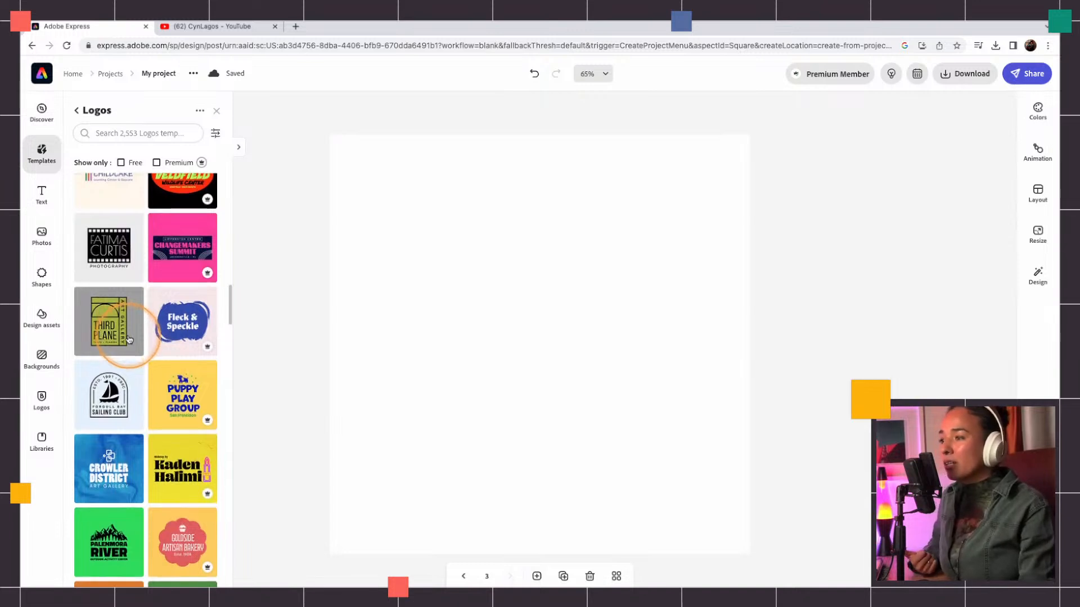
scroll(130, 340, down, 3)
scroll(175, 363, down, 1)
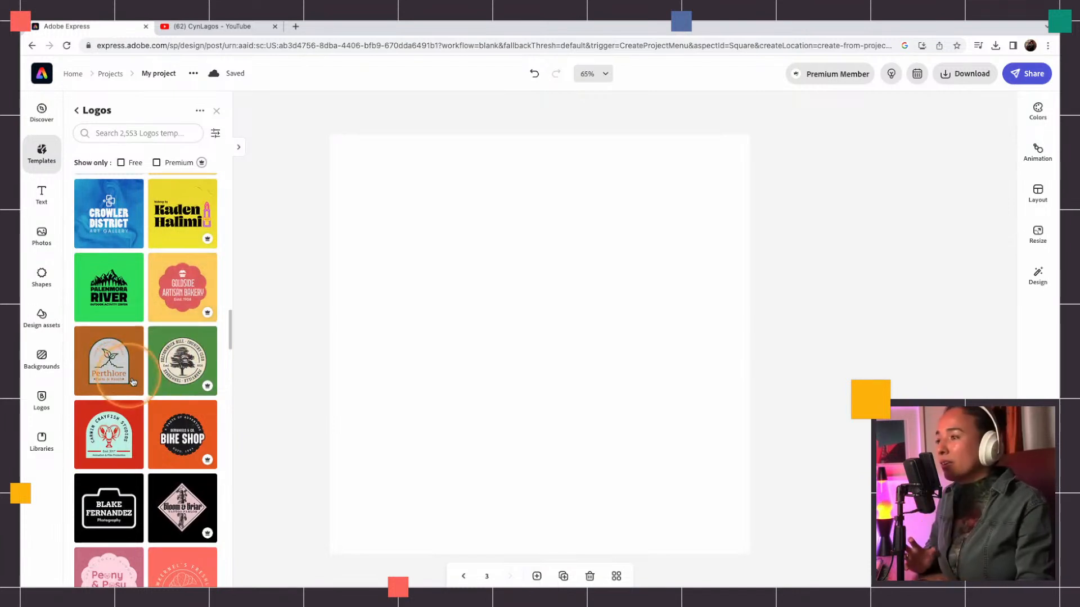
scroll(131, 371, down, 1)
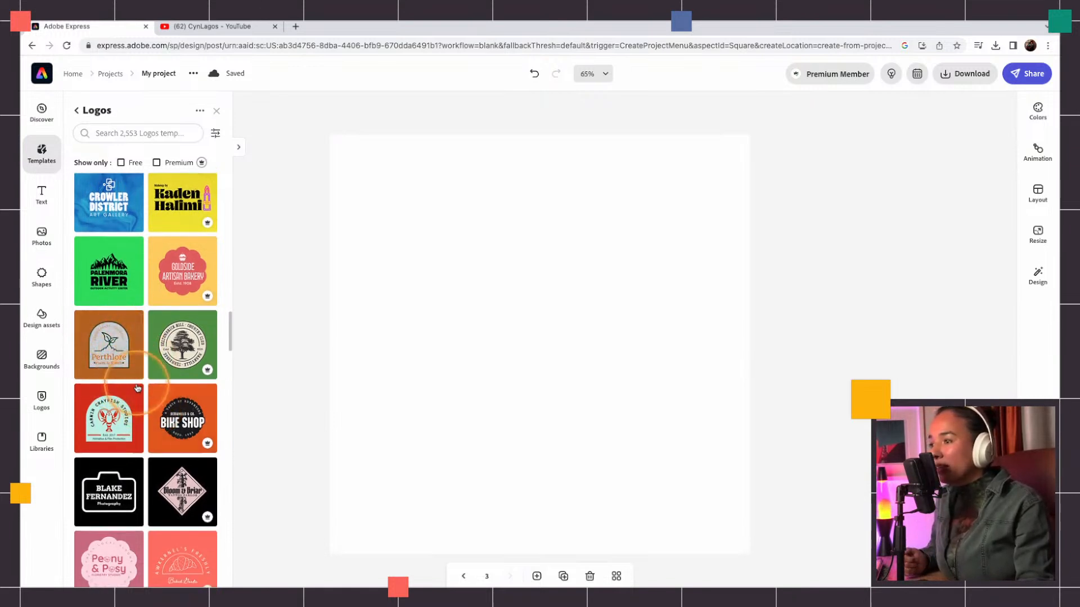
scroll(137, 386, down, 3)
click(182, 307)
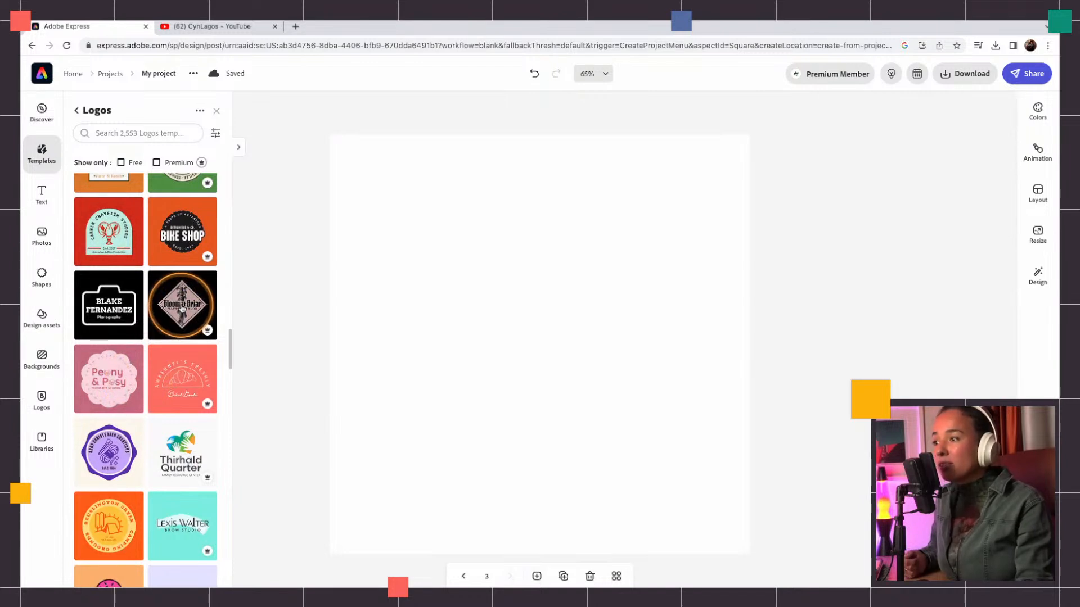
scroll(182, 309, down, 1)
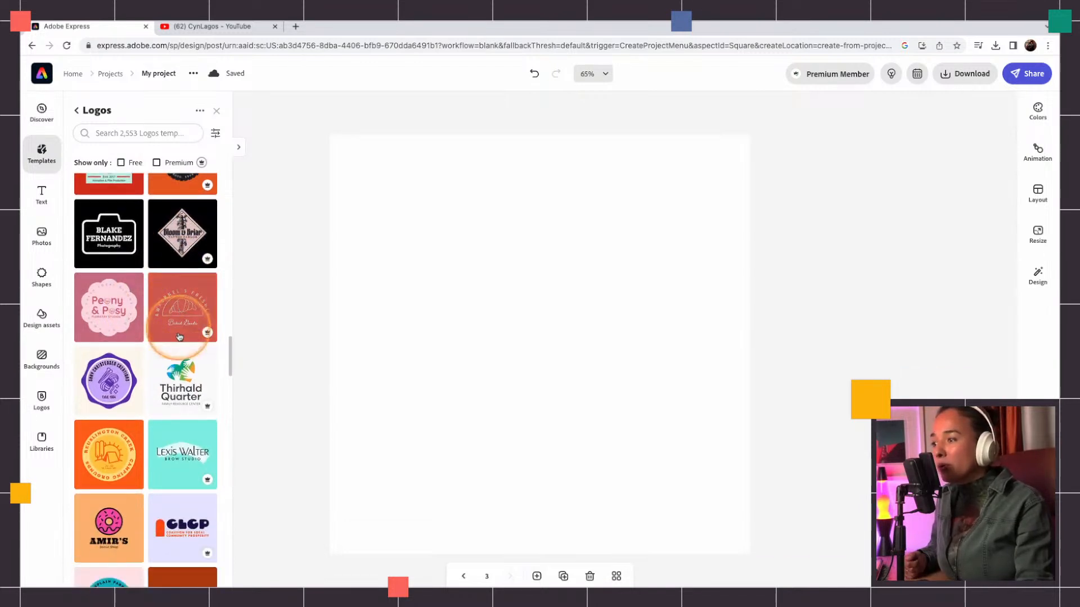
click(120, 457)
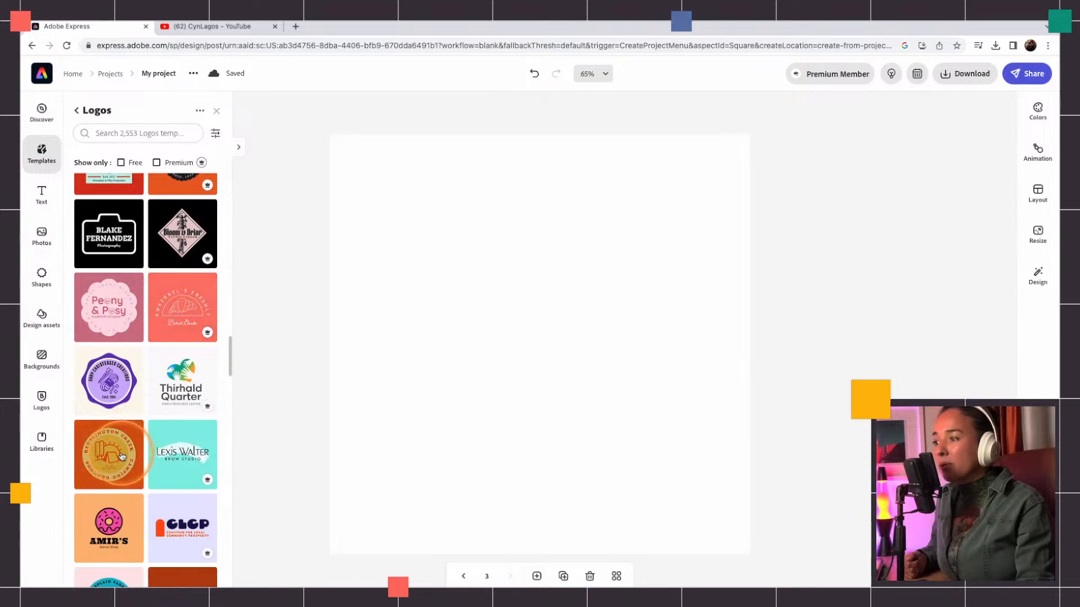
scroll(120, 457, down, 3)
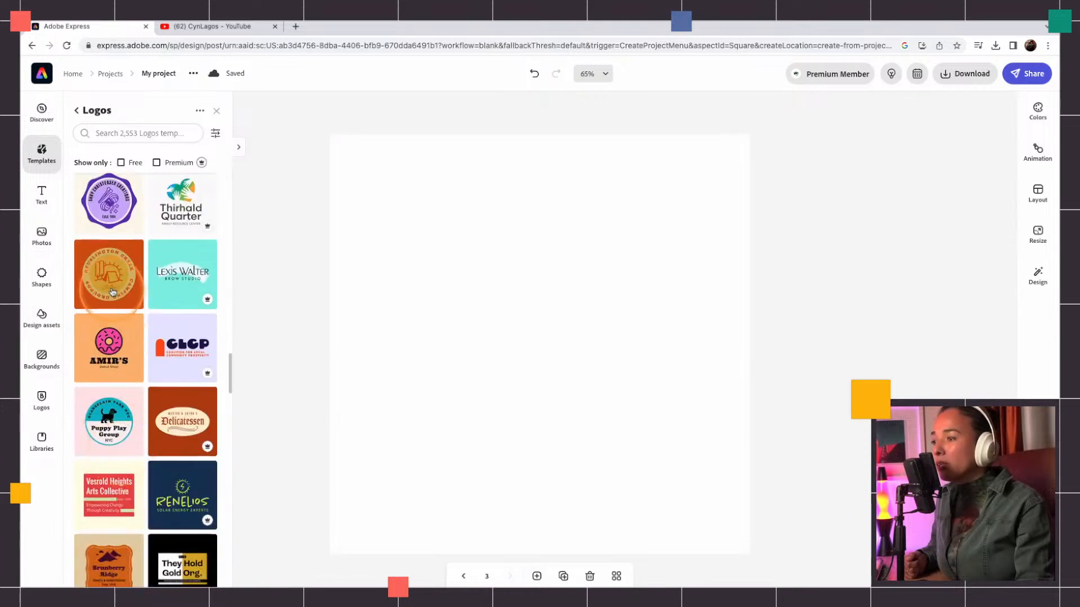
click(114, 273)
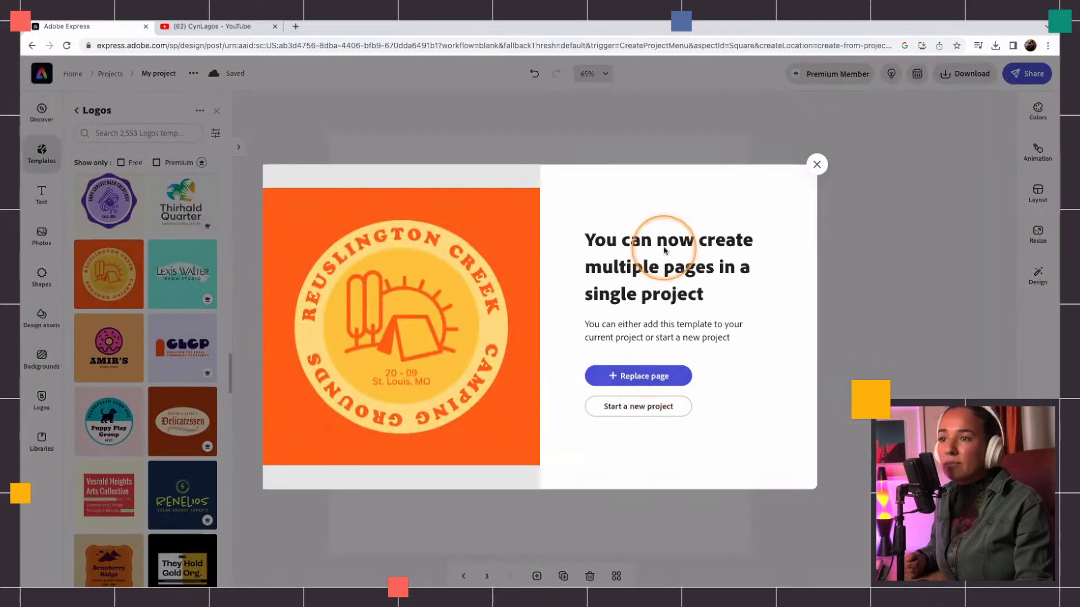
click(646, 377)
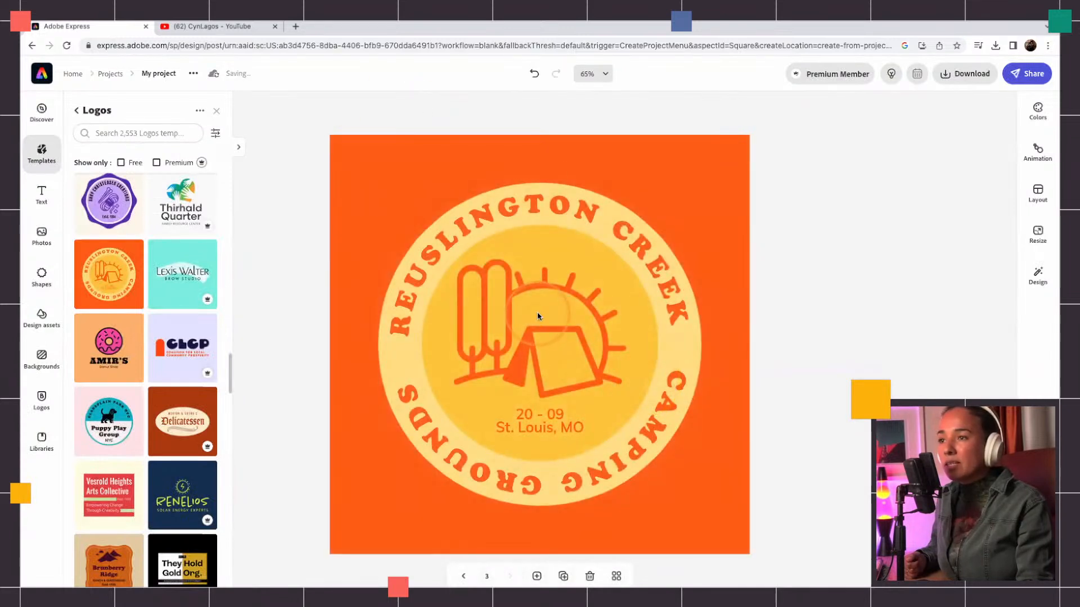
Step: Search the shapes for "computer" and replace the badge's camping illustration with the outlined desktop monitor
click(541, 332)
click(547, 350)
click(972, 141)
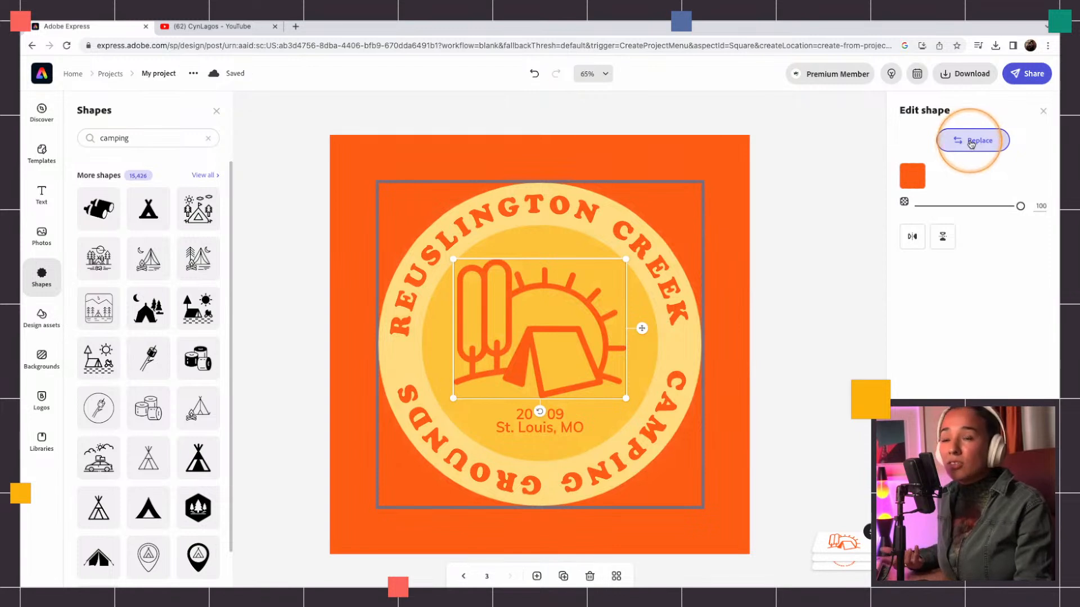
click(209, 139)
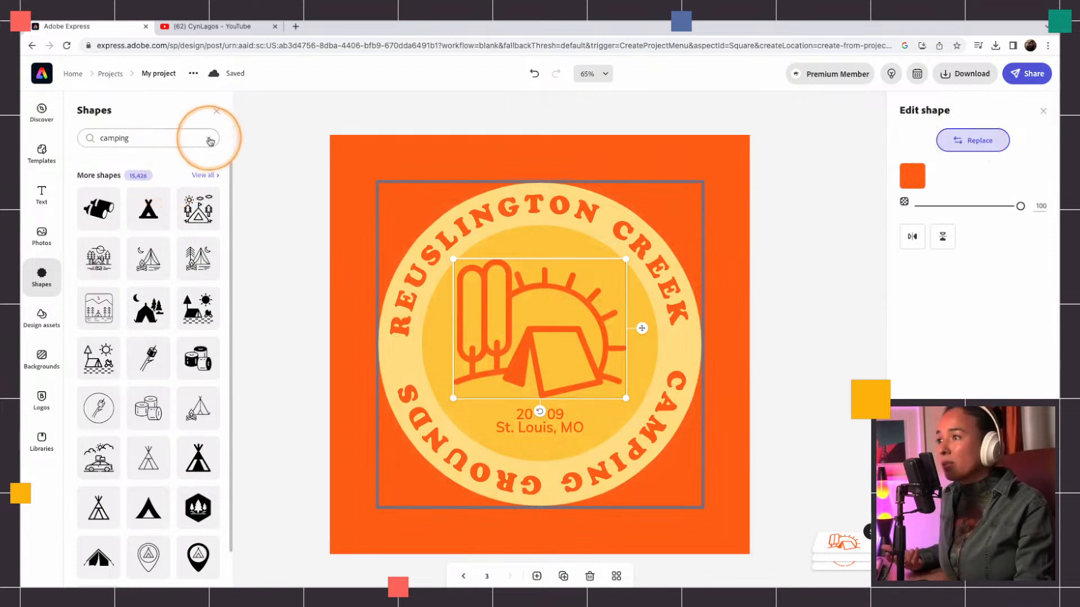
click(154, 137)
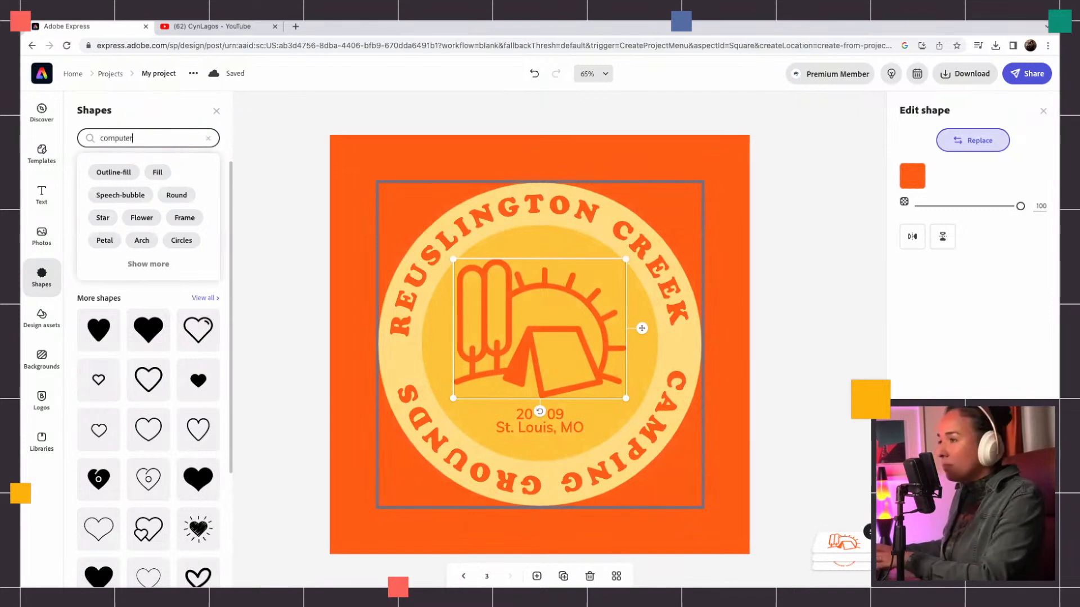
key(Return)
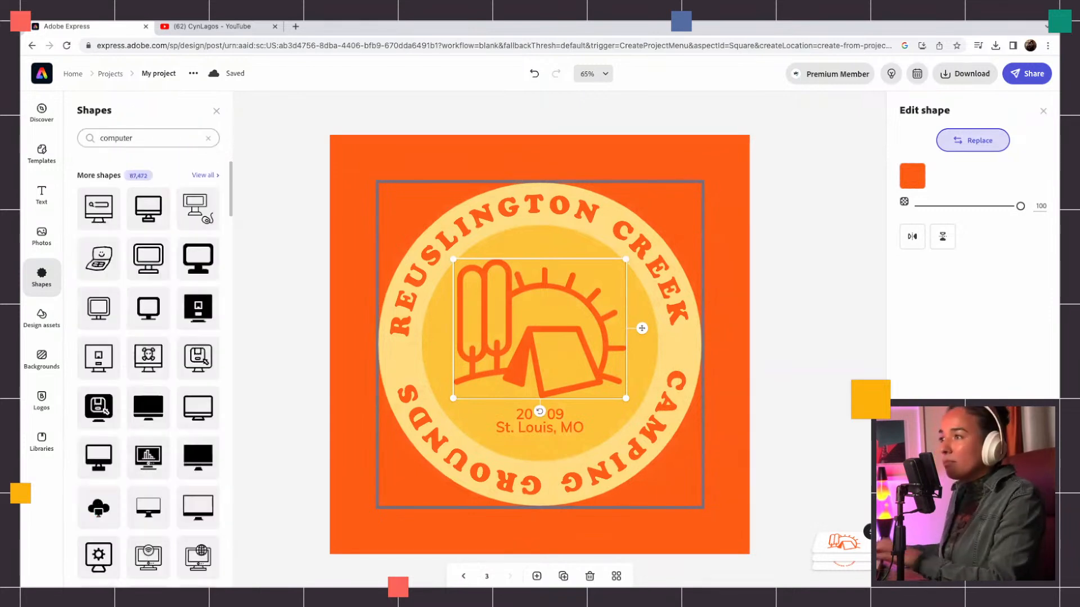
click(149, 211)
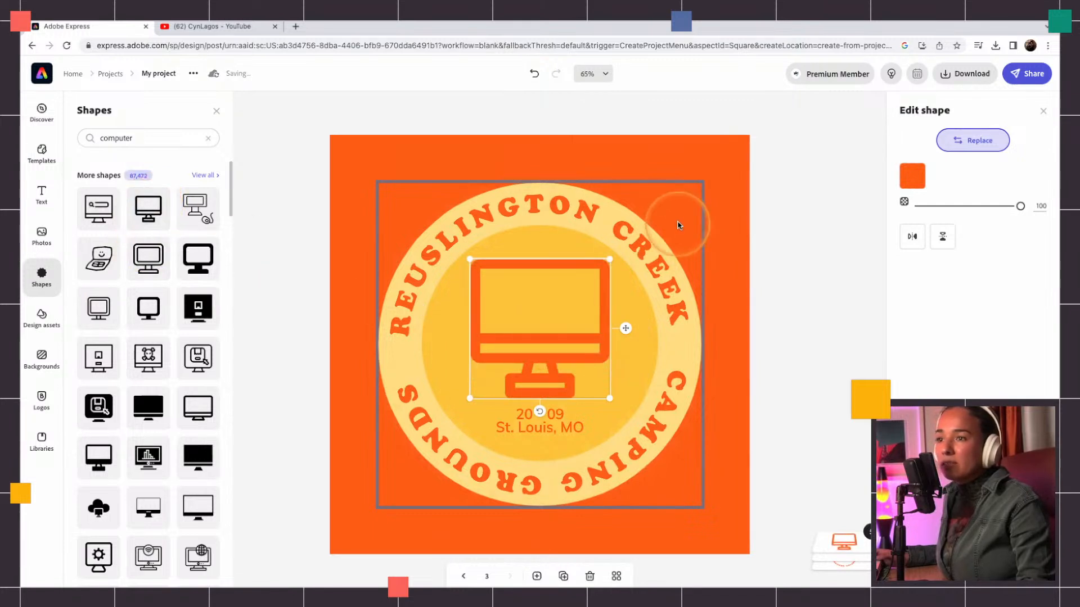
click(770, 197)
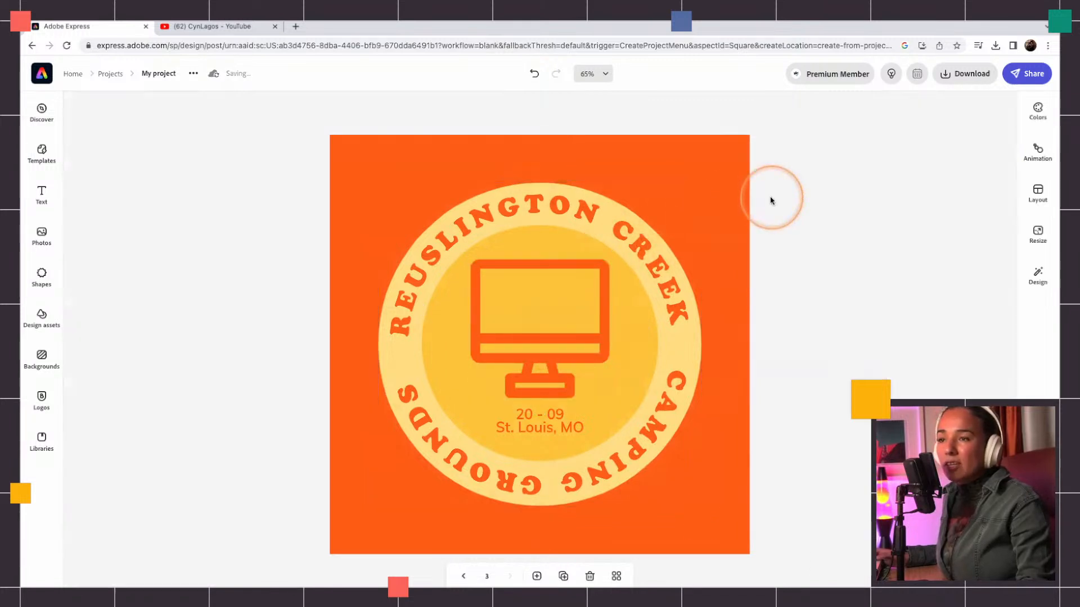
Step: Change the badge's circular text to "Lightroom night cap livestream"
click(536, 207)
double_click(537, 206)
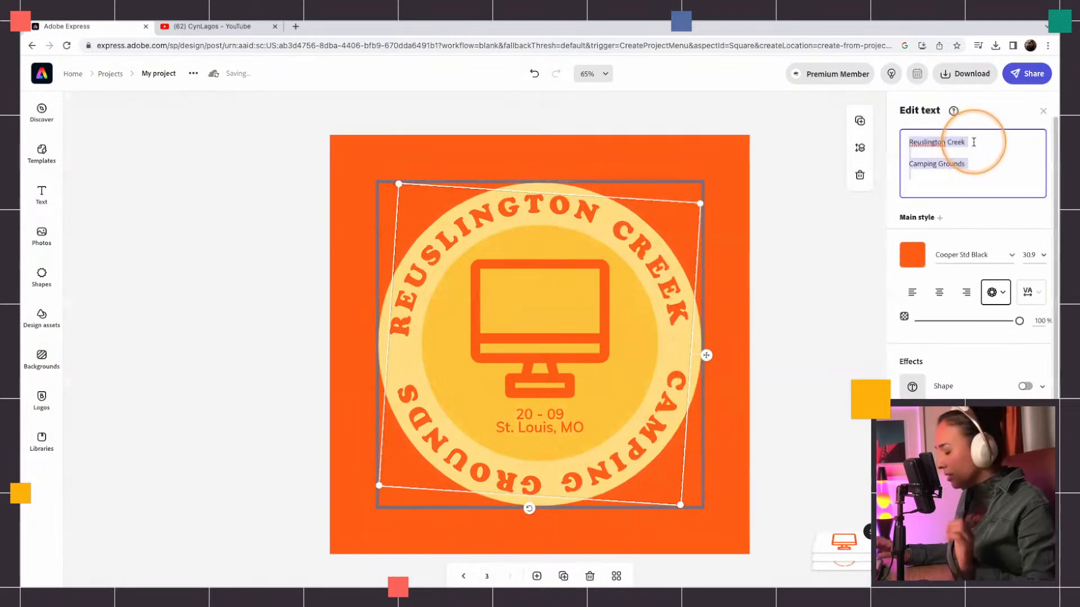
text(Light)
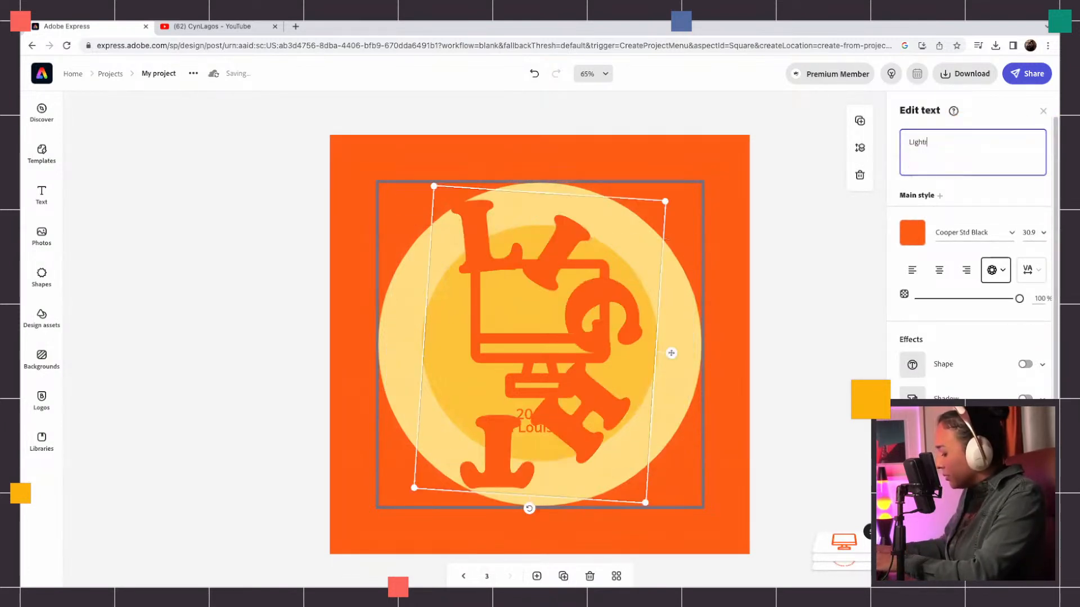
text(room )
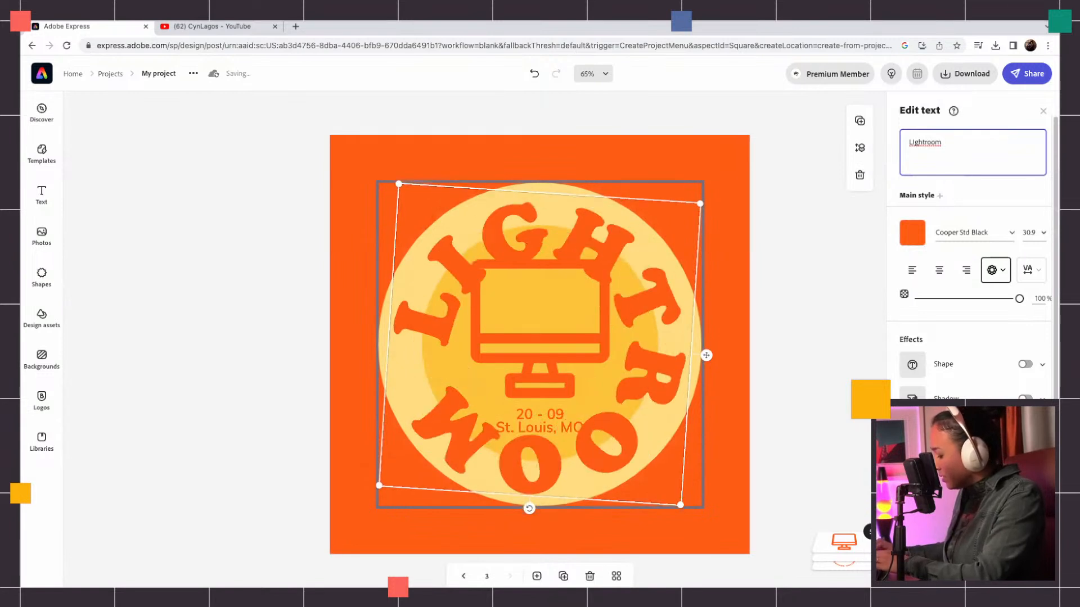
text(L)
key(BackSpace)
text(night cap)
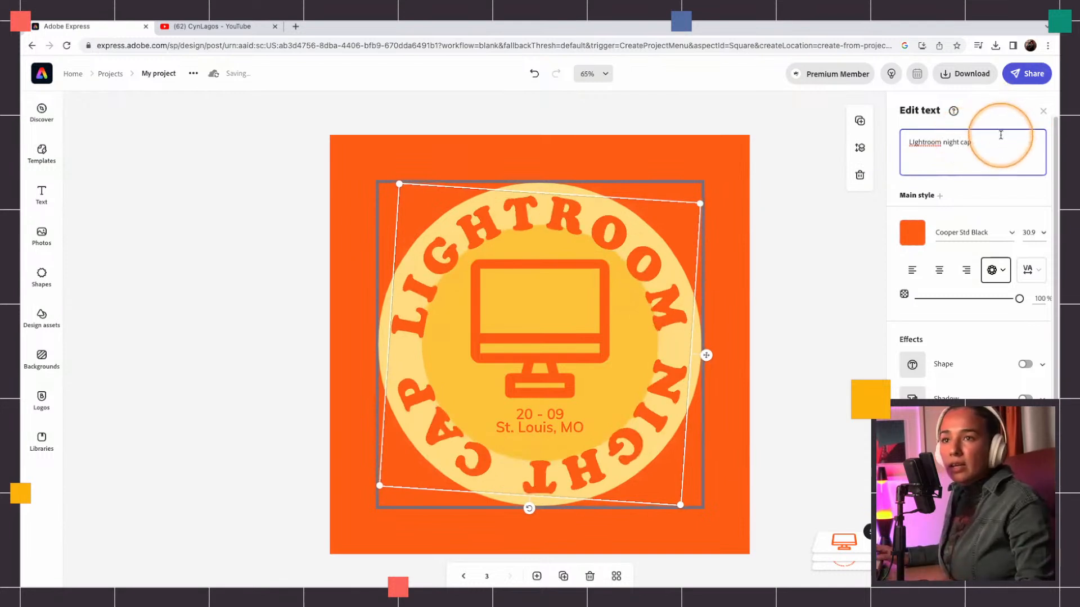
text( li)
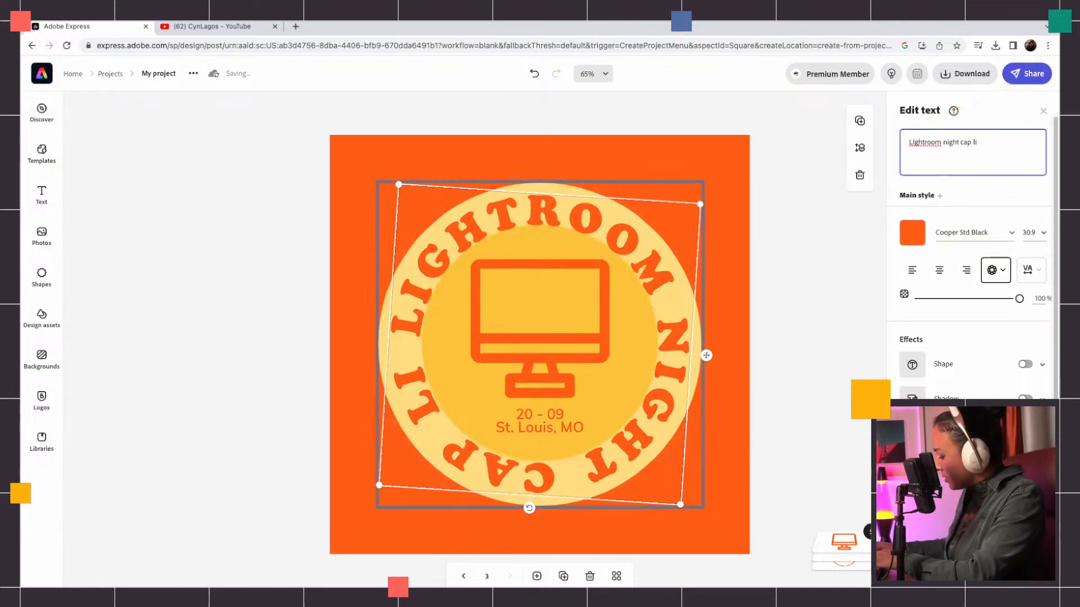
text(vestream)
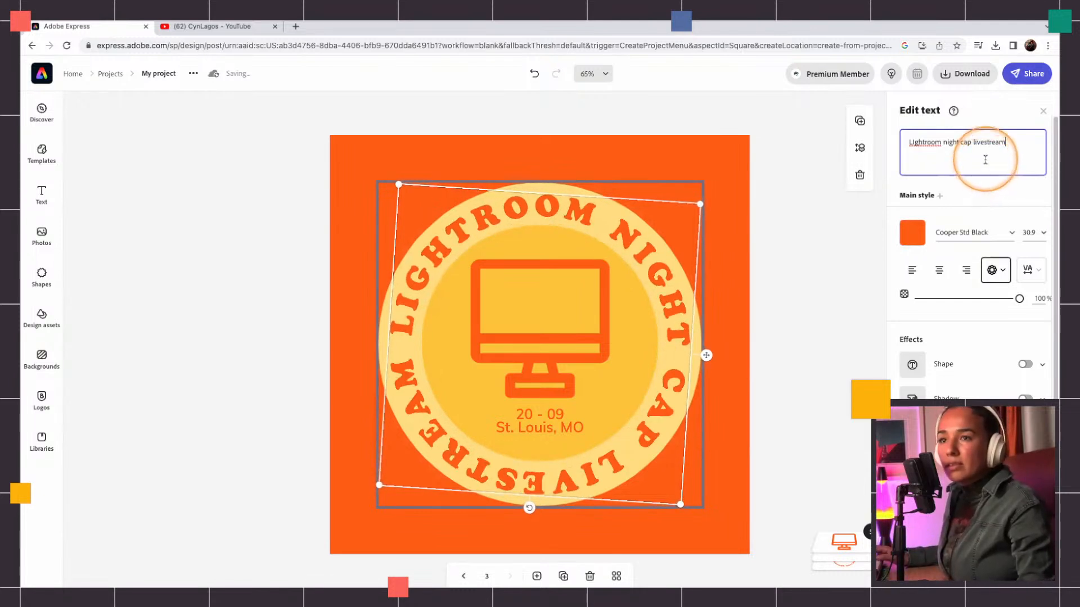
click(915, 141)
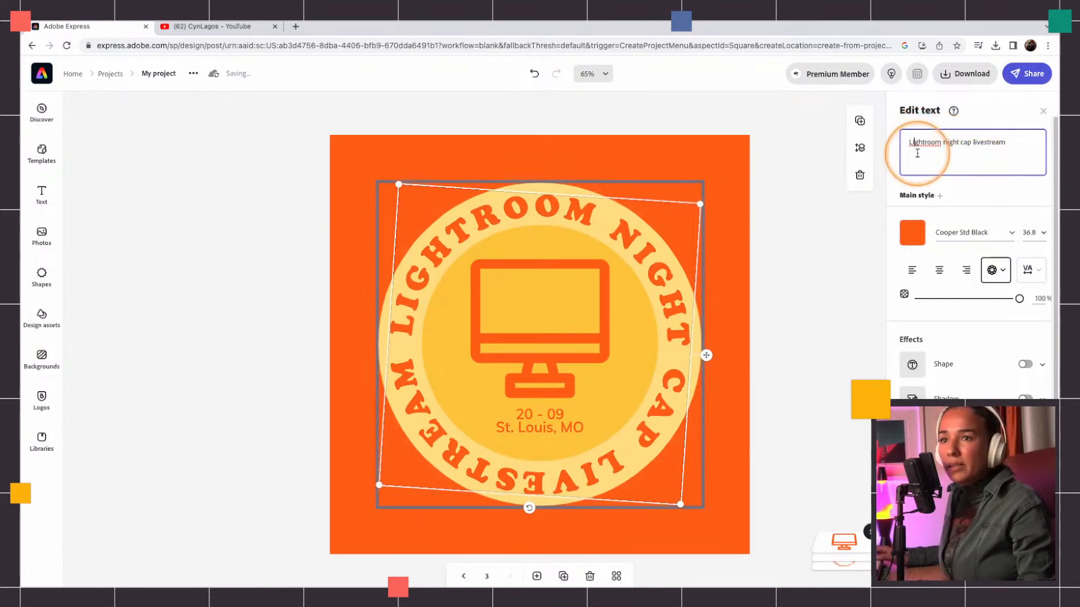
click(772, 237)
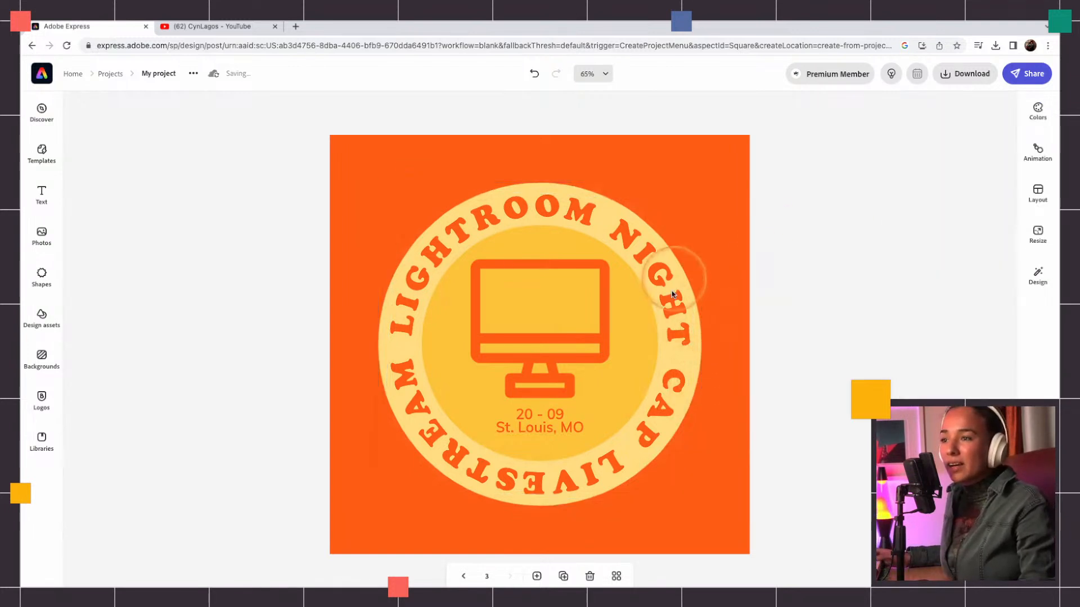
Step: Replace the badge's date and St. Louis, MO lines with the text "Every friday"
click(545, 417)
click(541, 427)
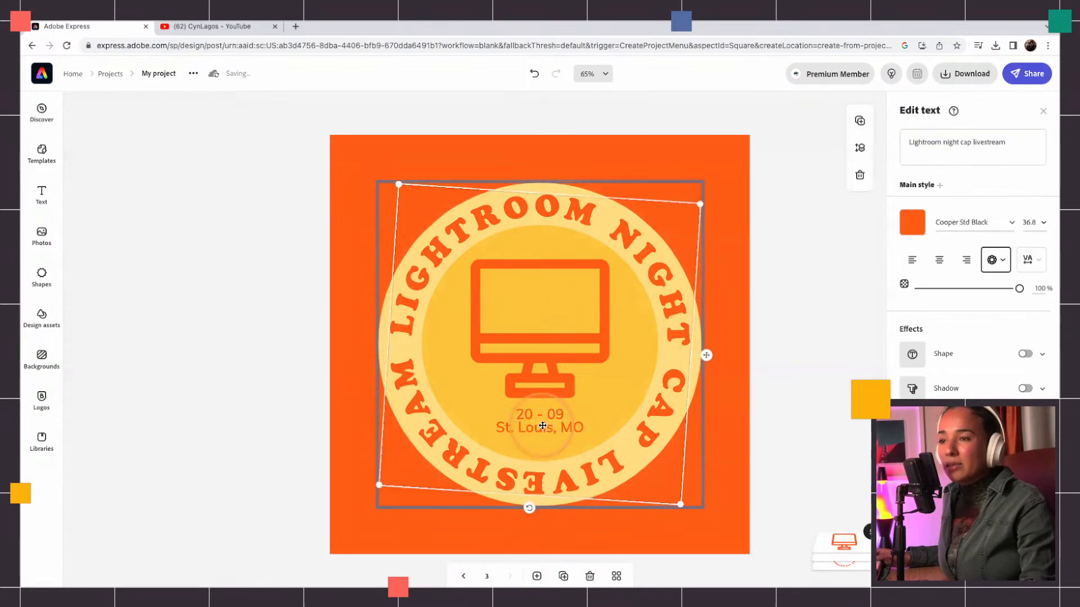
click(532, 428)
click(531, 427)
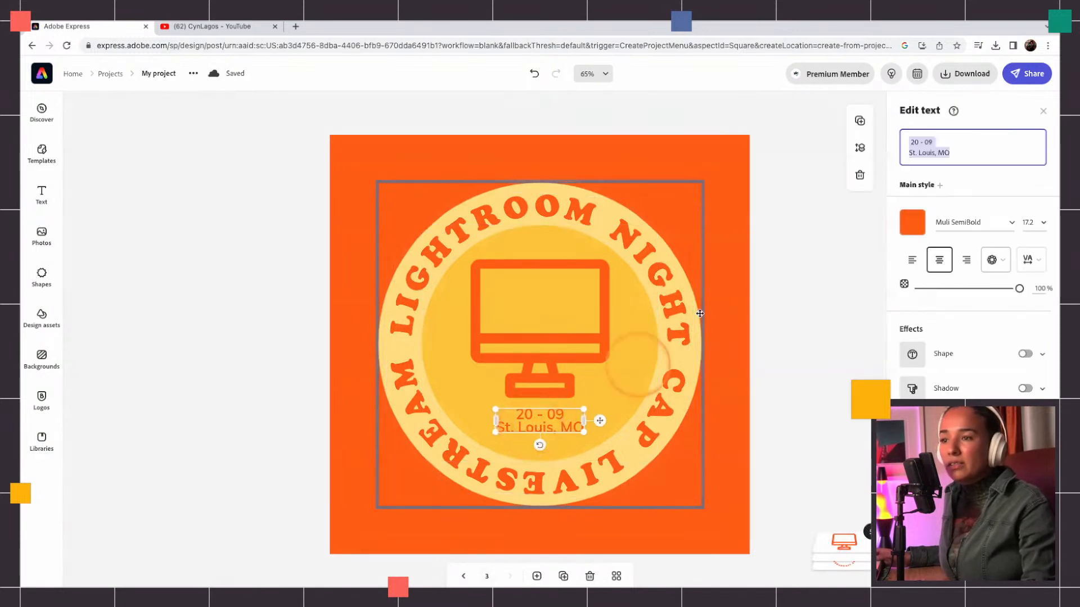
click(956, 149)
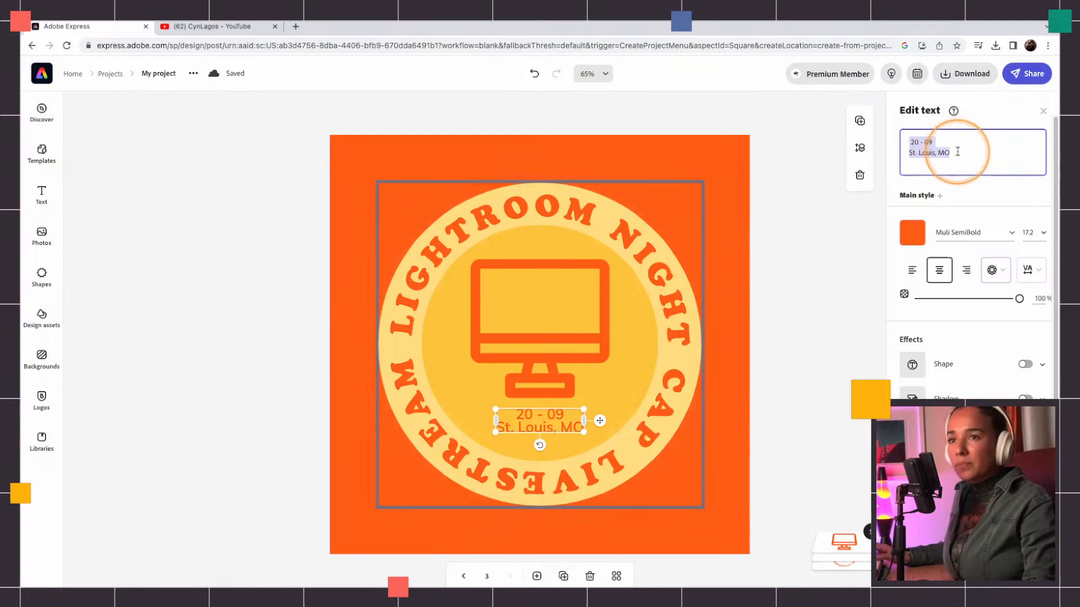
text(Evry friday)
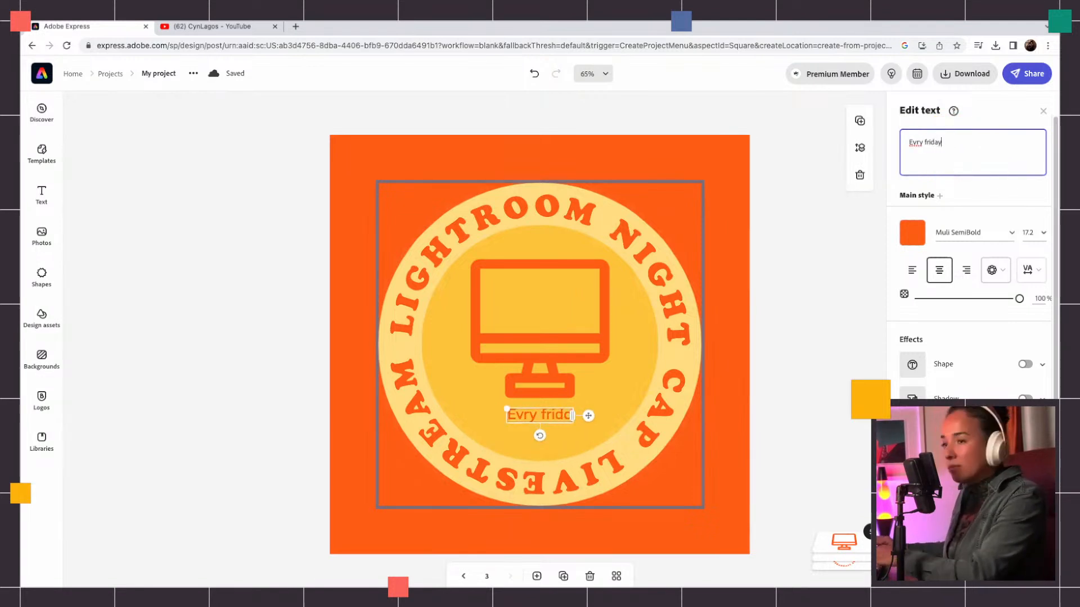
click(916, 143)
text(e)
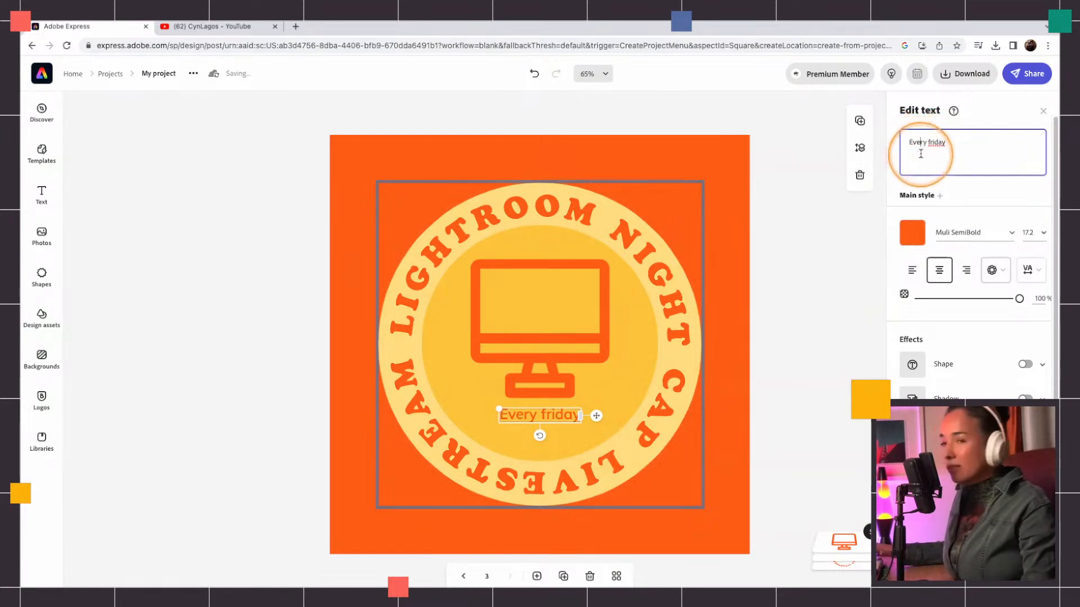
click(912, 235)
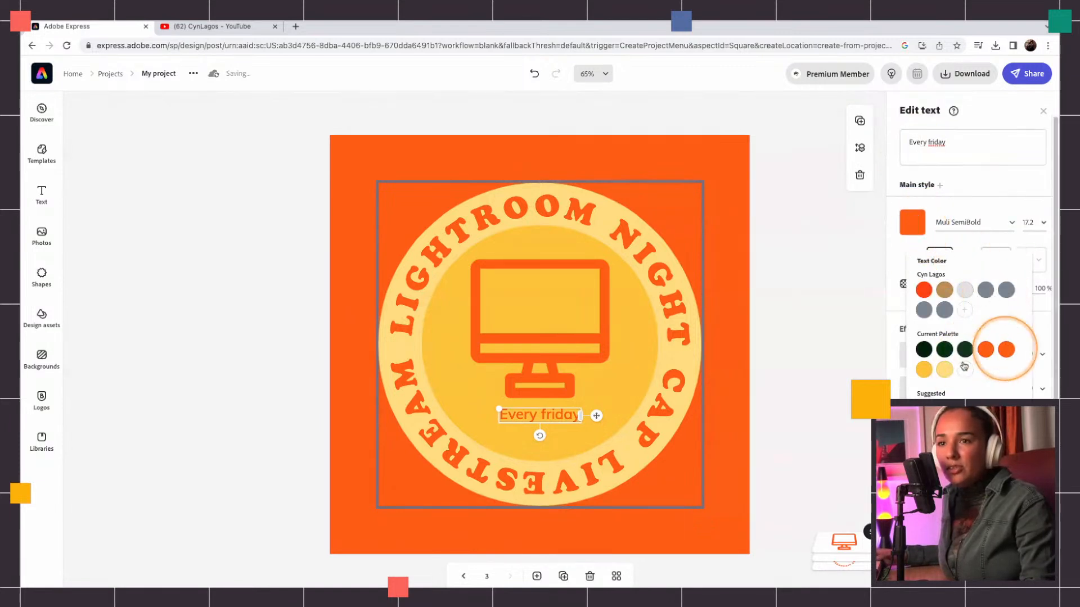
Step: Change the badge page's background to the dark blue #2F21A3
click(694, 141)
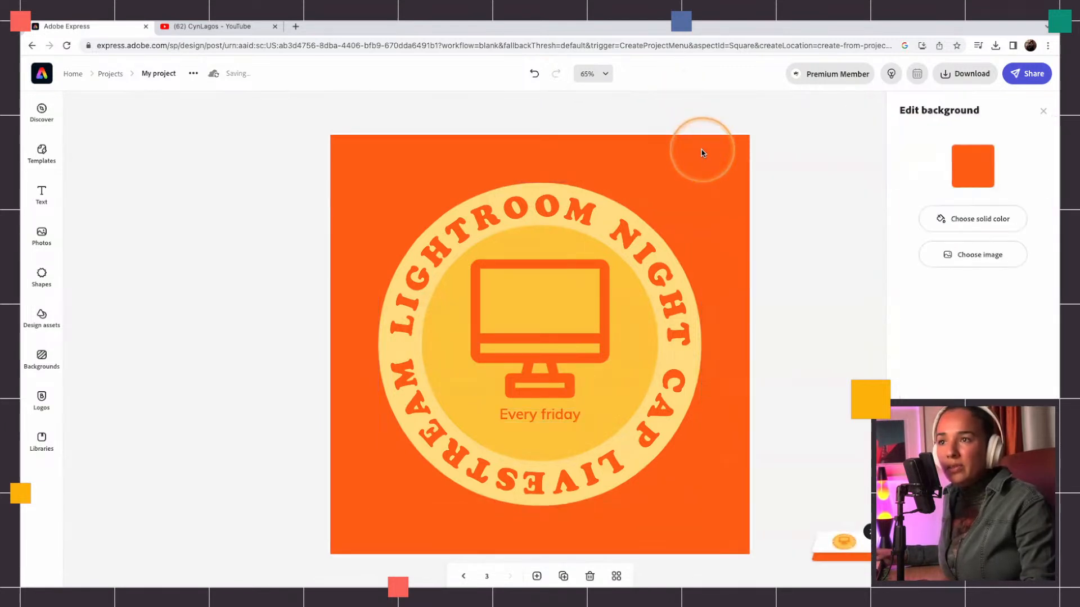
click(994, 165)
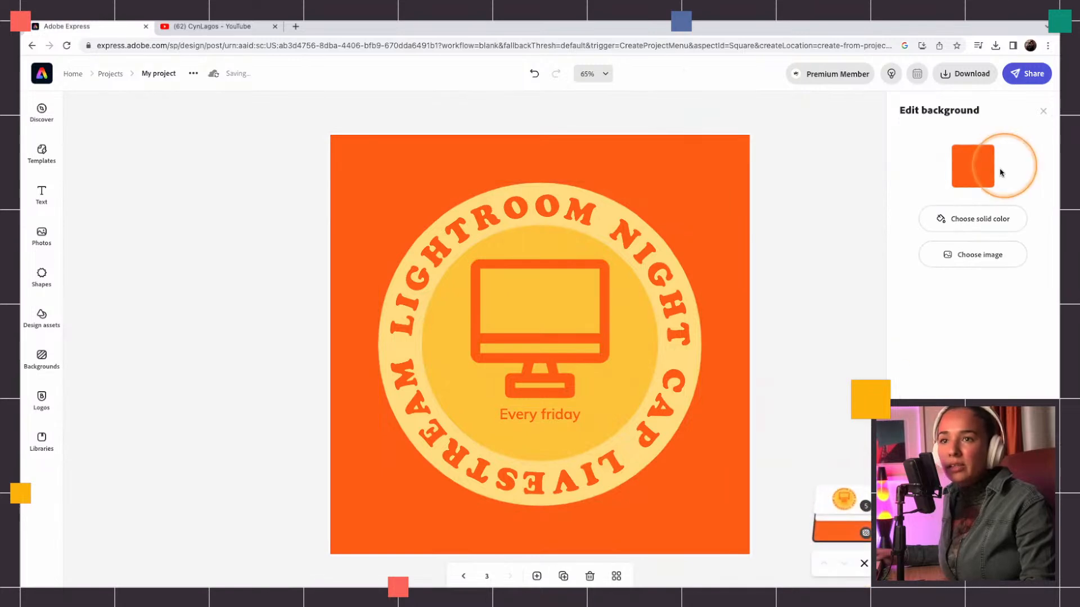
click(1008, 352)
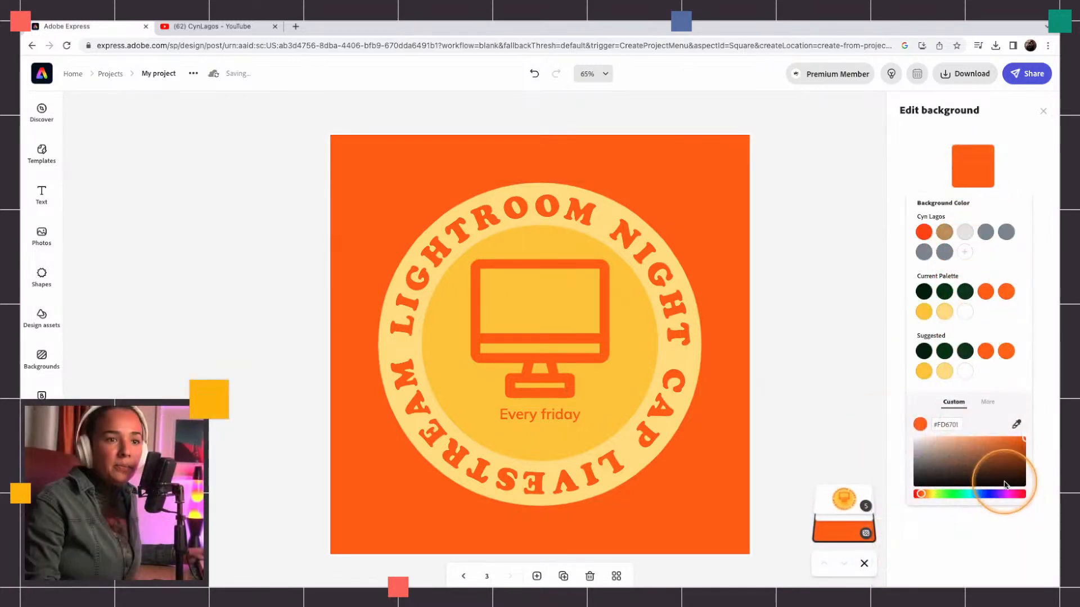
drag(1006, 484, 1001, 459)
click(992, 495)
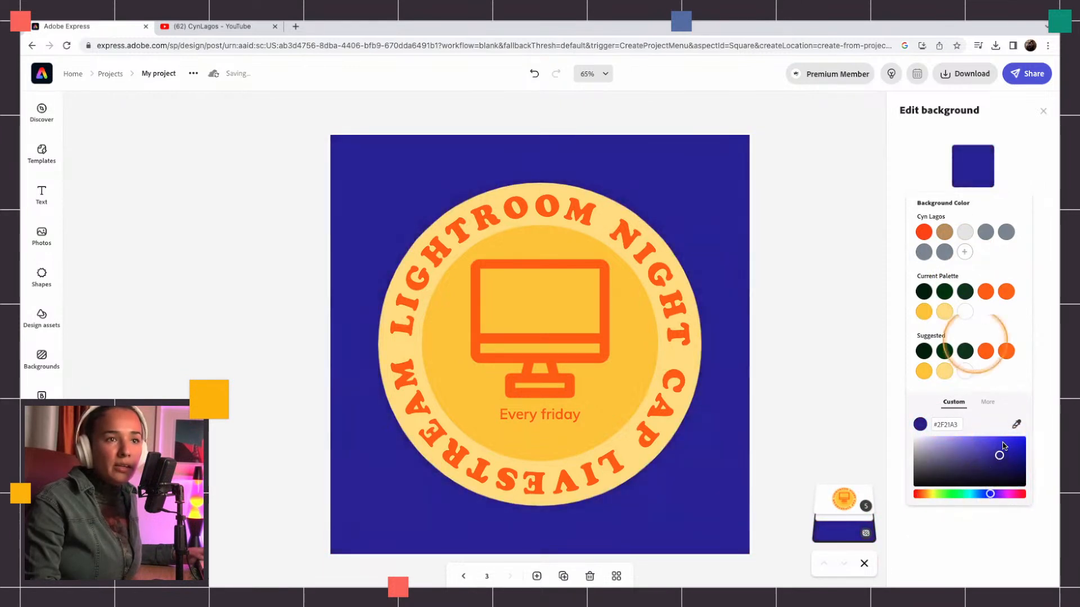
Step: Try light grey, dark blue and white as the fill of the badge's inner circle
click(849, 505)
click(849, 505)
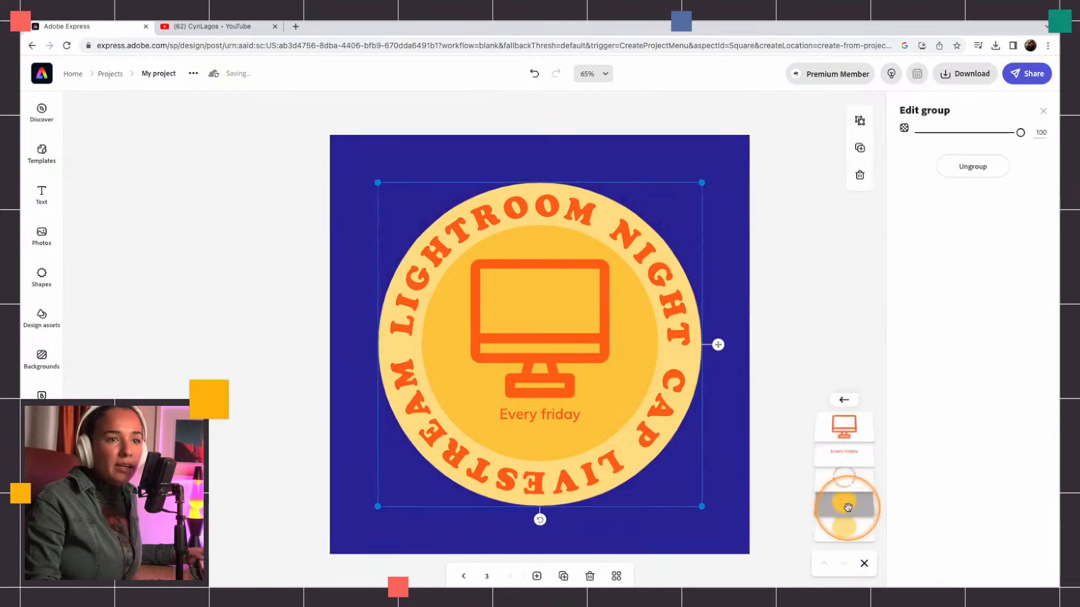
click(846, 509)
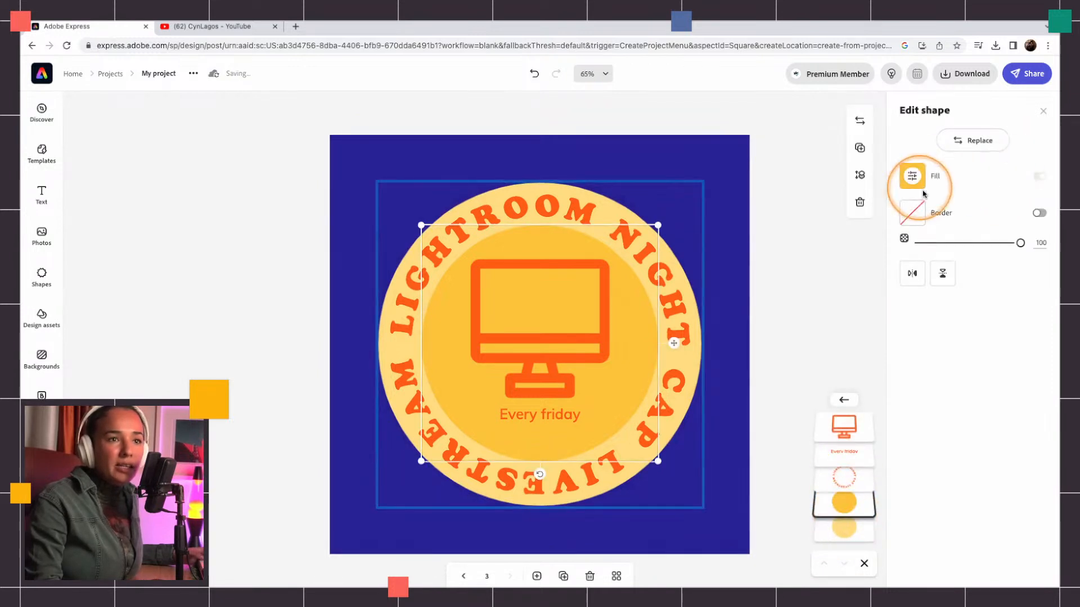
click(911, 176)
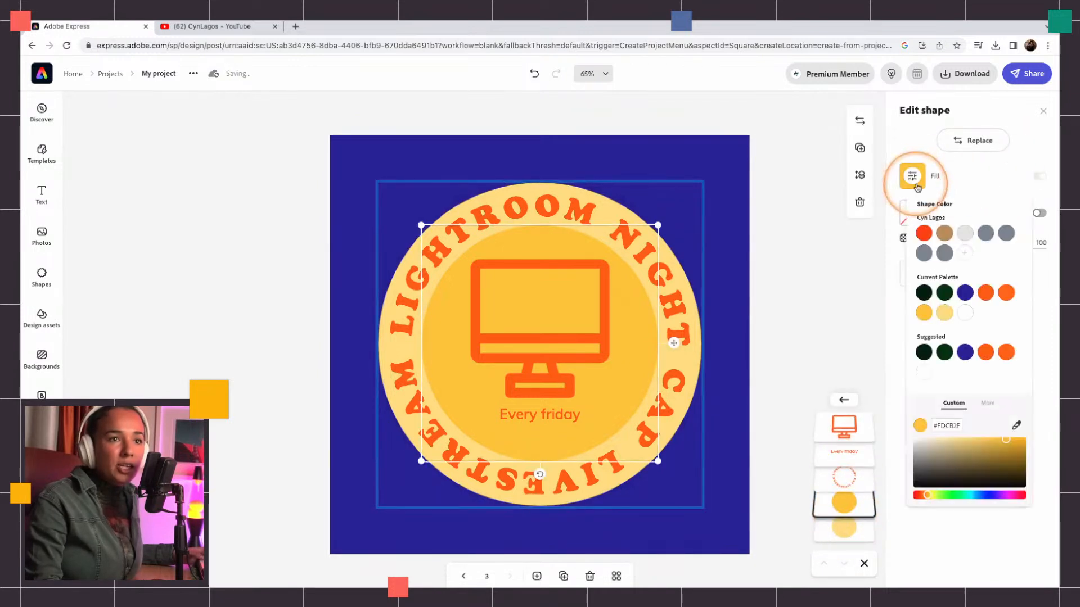
click(964, 234)
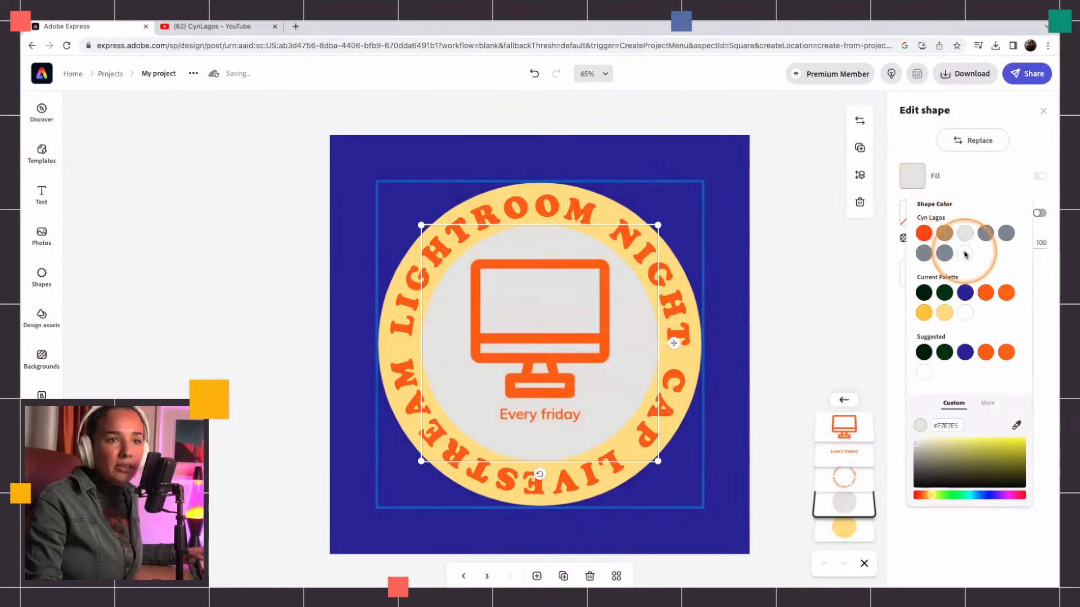
click(965, 292)
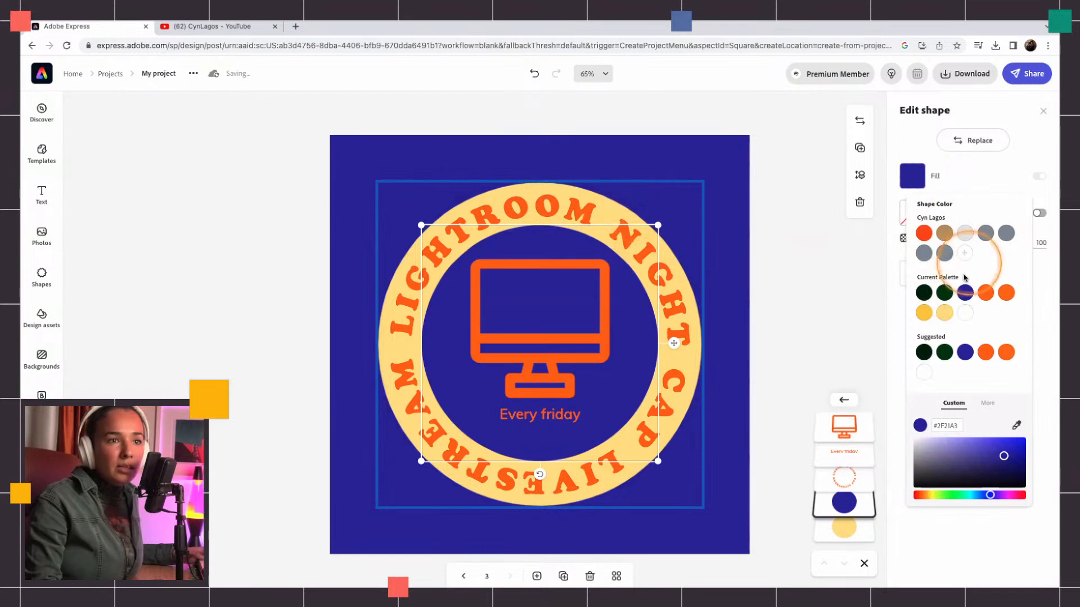
click(965, 313)
Step: Shrink the desktop monitor slightly and centre it above the "Every friday" text
click(542, 415)
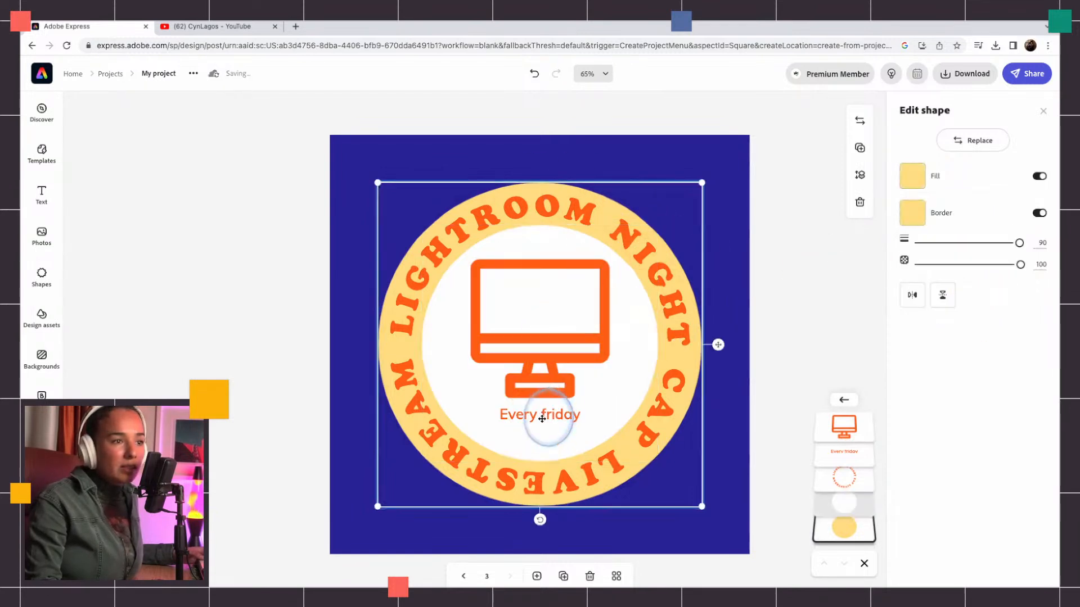
double_click(544, 366)
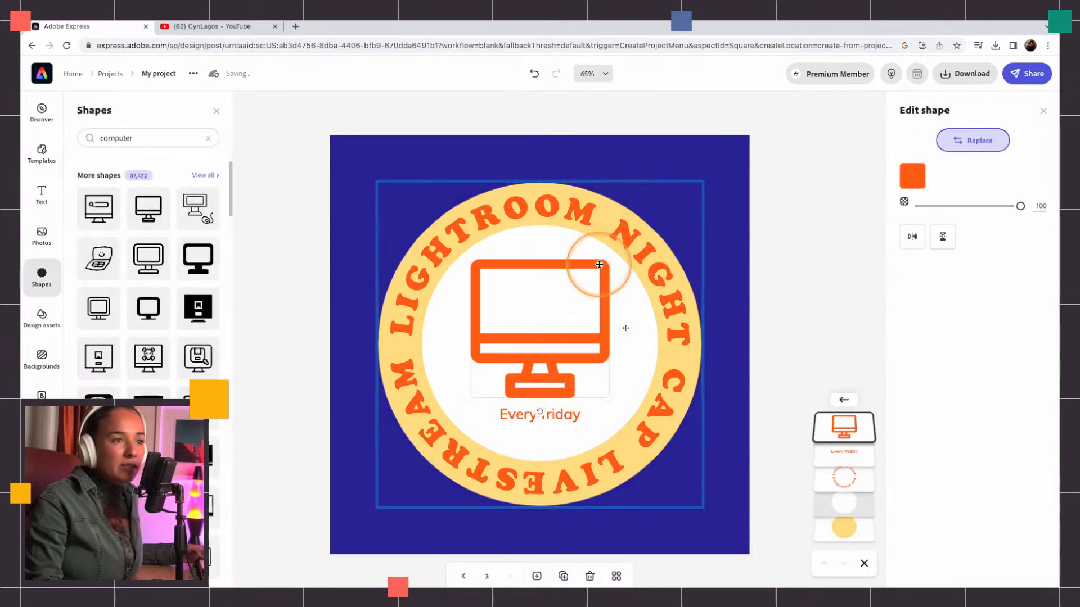
drag(609, 260, 585, 284)
drag(542, 326, 539, 349)
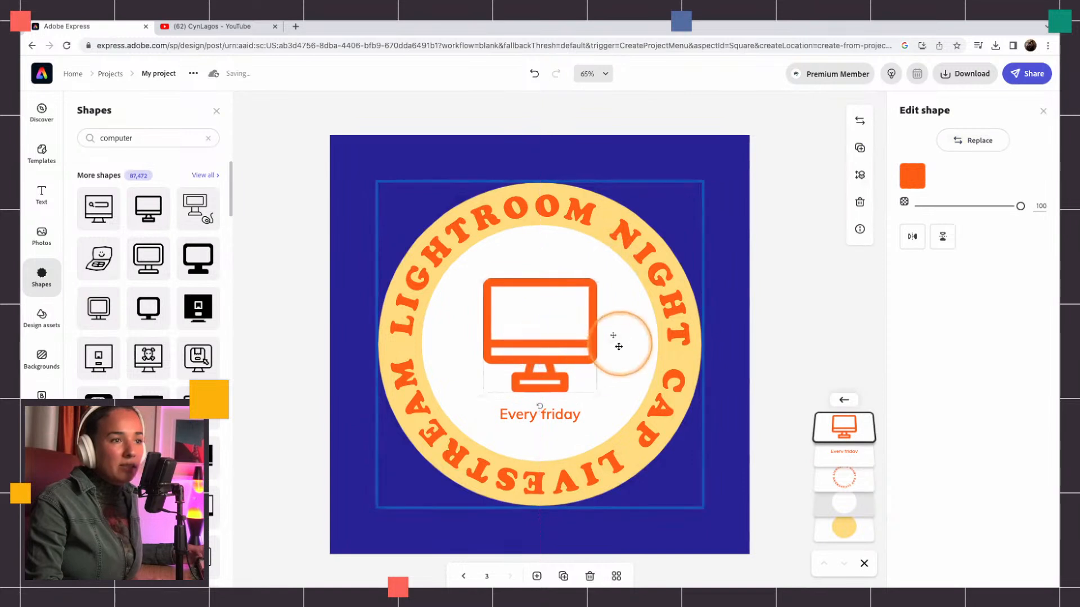
Step: Fill the badge's inner circle with the pale yellow #FFE184 of the outer ring
click(634, 331)
click(640, 335)
click(912, 175)
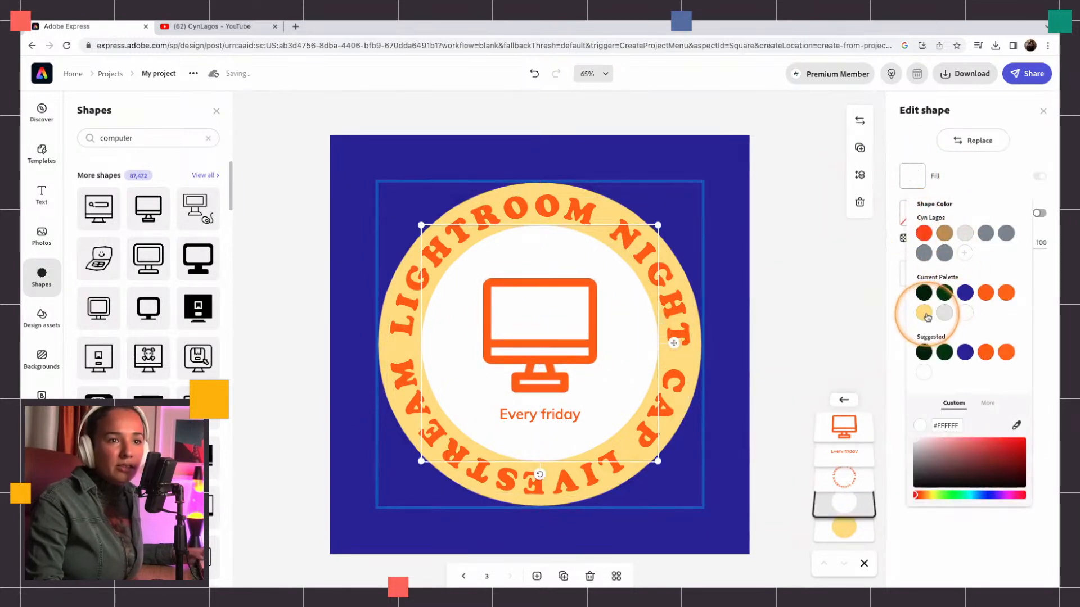
click(924, 312)
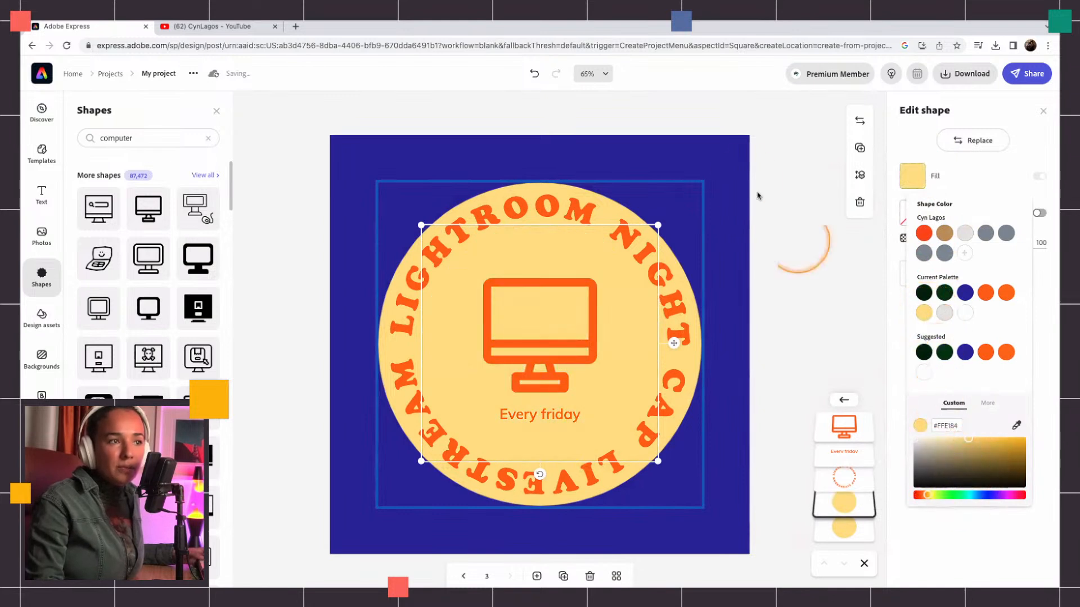
click(780, 191)
click(646, 173)
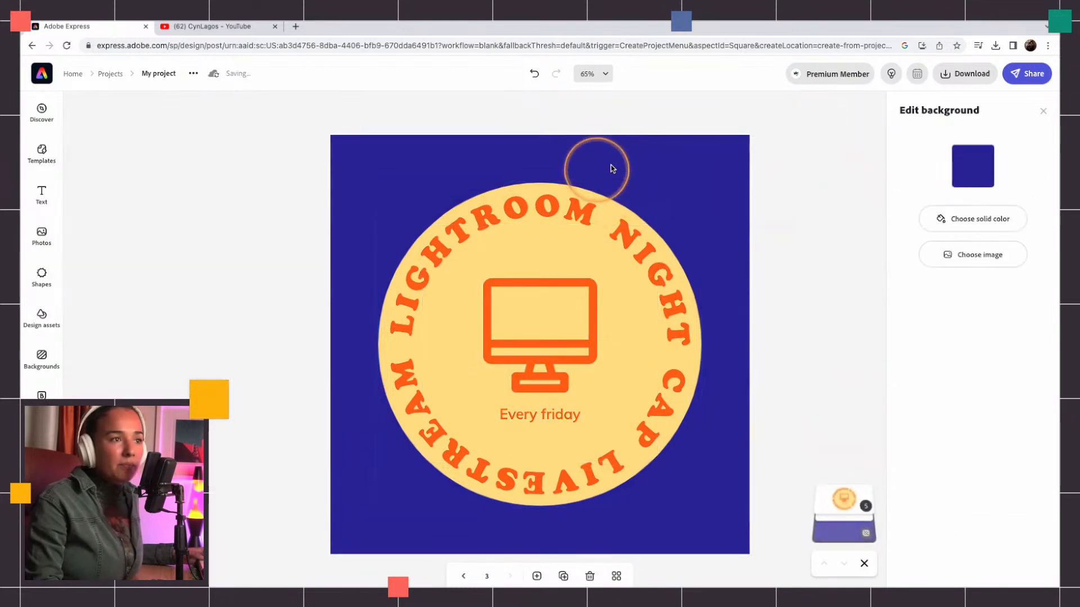
Step: Add a blank fourth page at the same size as the badge page and open the logo templates
click(537, 576)
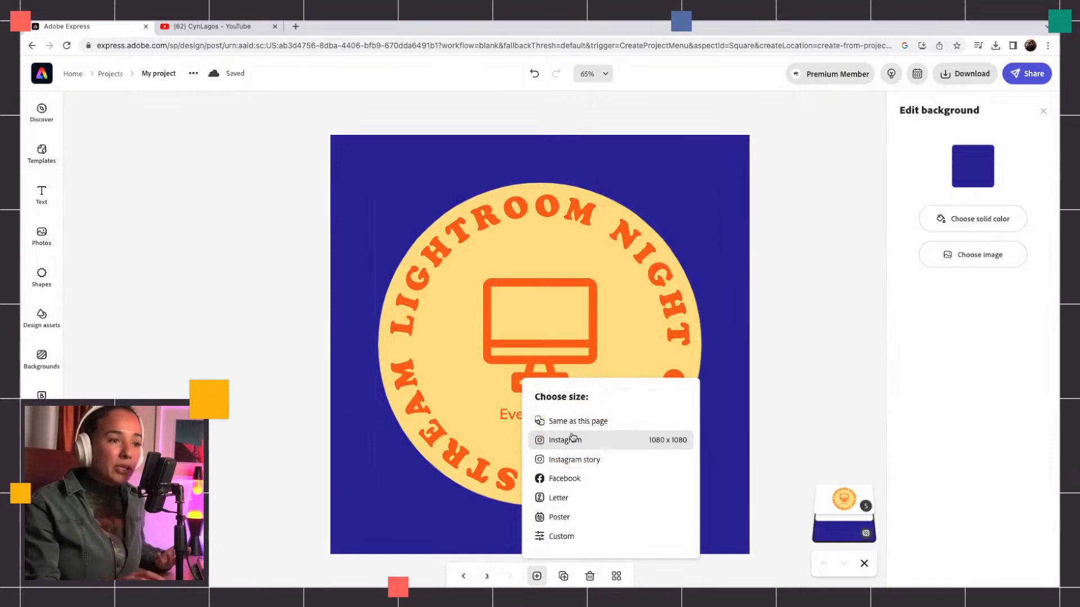
click(584, 425)
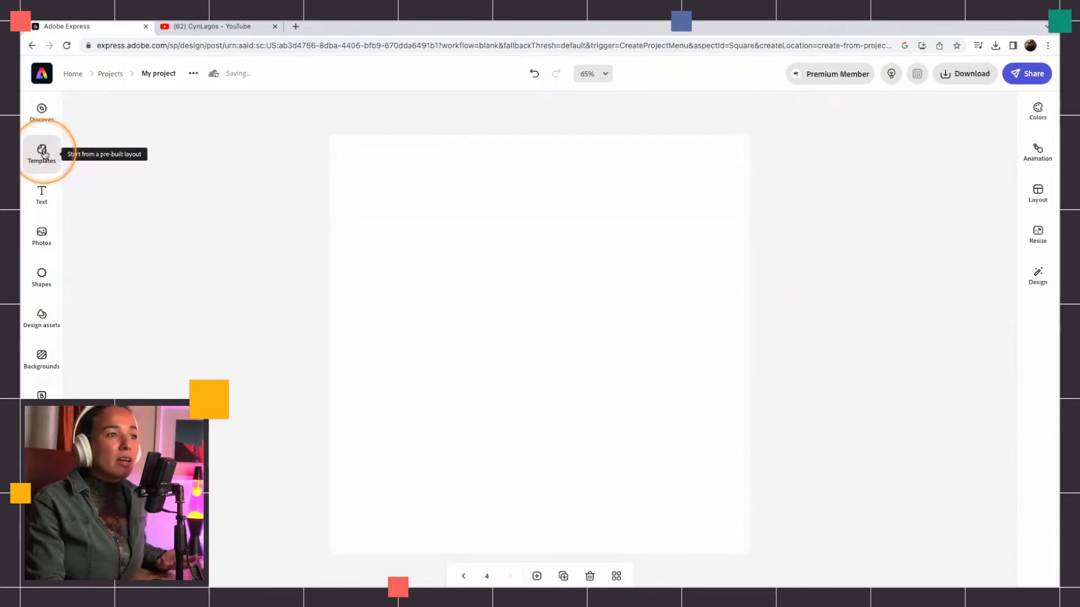
click(42, 157)
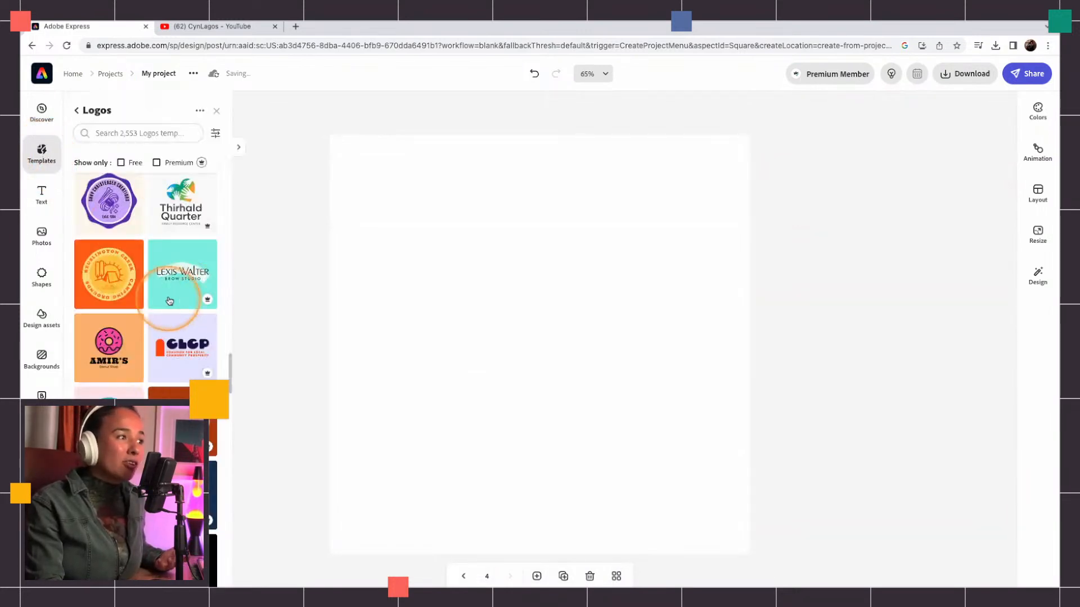
Step: Browse the logo templates and replace the blank page with the dark purple Disco Craft Brewery design
scroll(169, 300, down, 5)
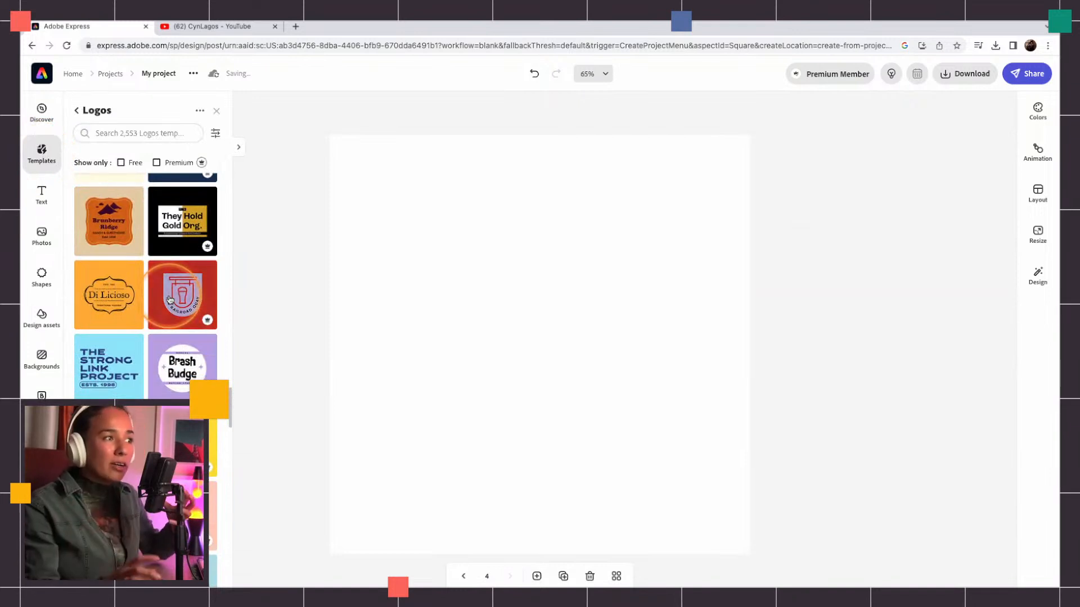
scroll(172, 309, down, 3)
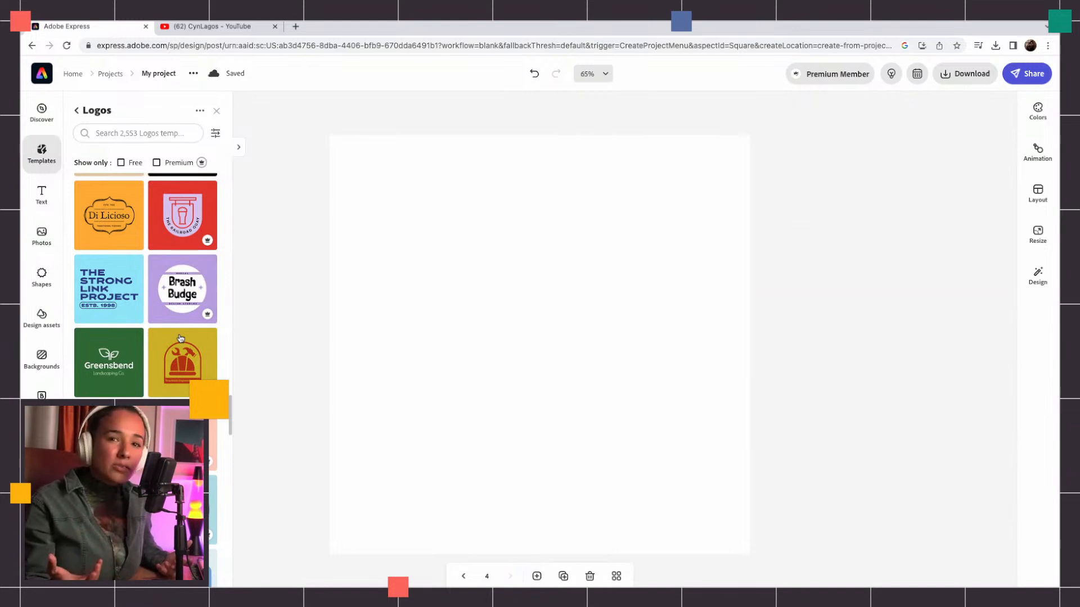
scroll(178, 351, down, 3)
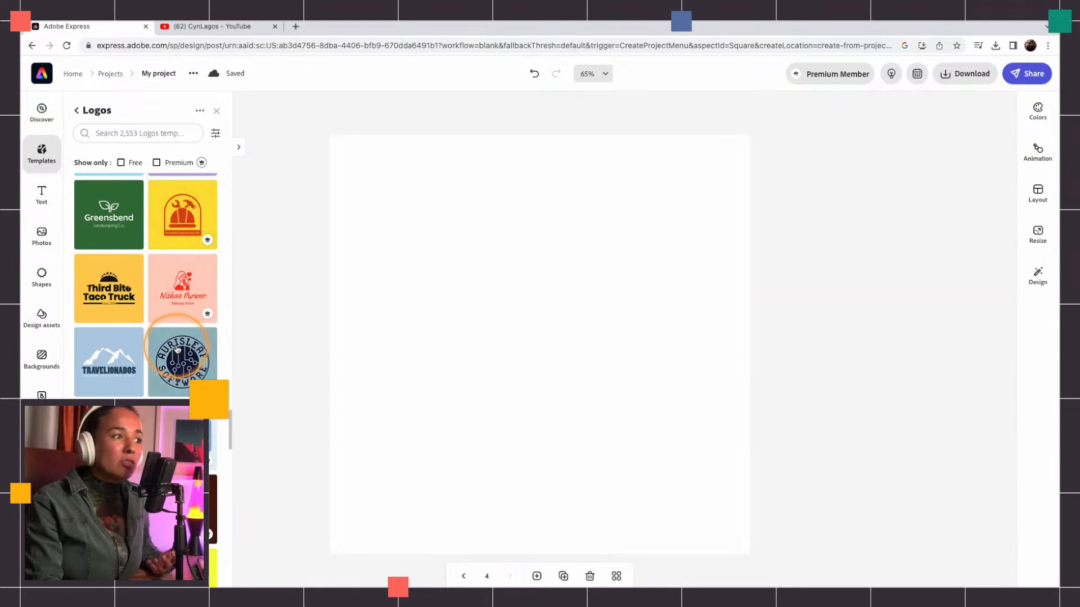
scroll(177, 351, down, 10)
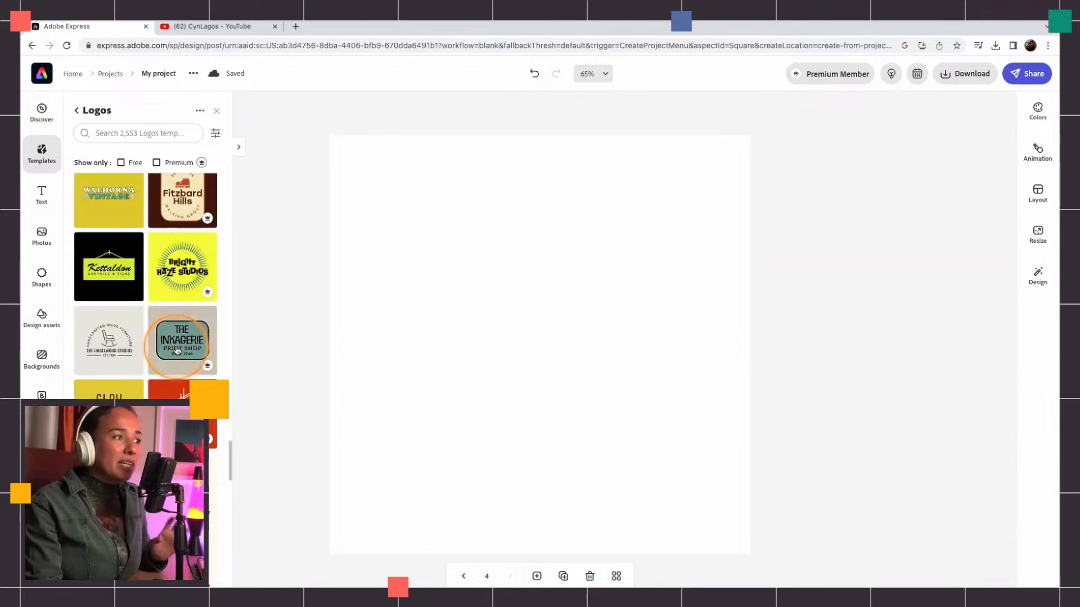
scroll(177, 351, down, 2)
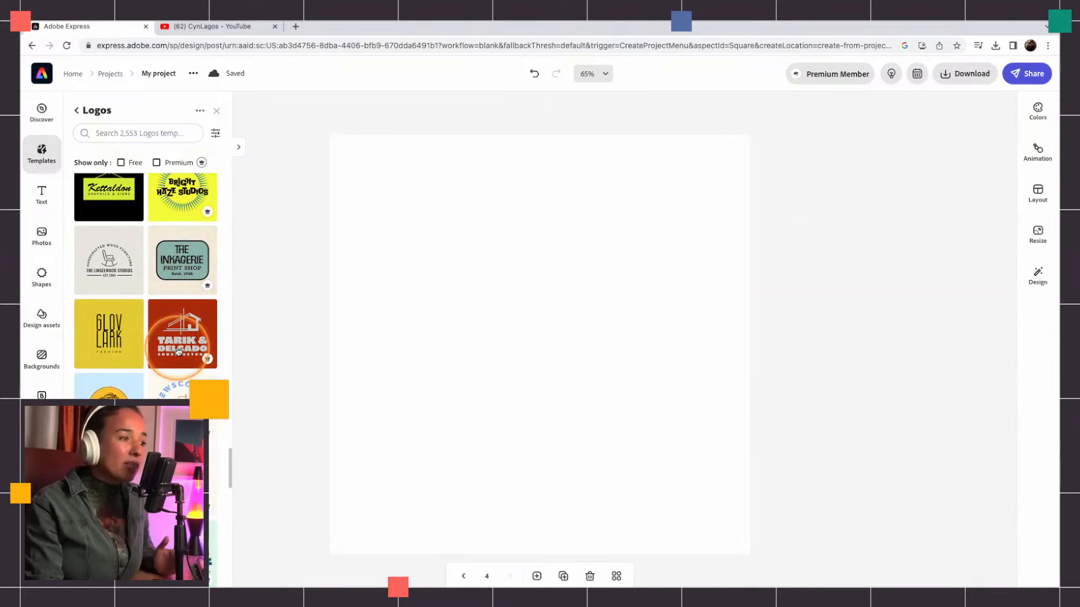
scroll(178, 350, down, 3)
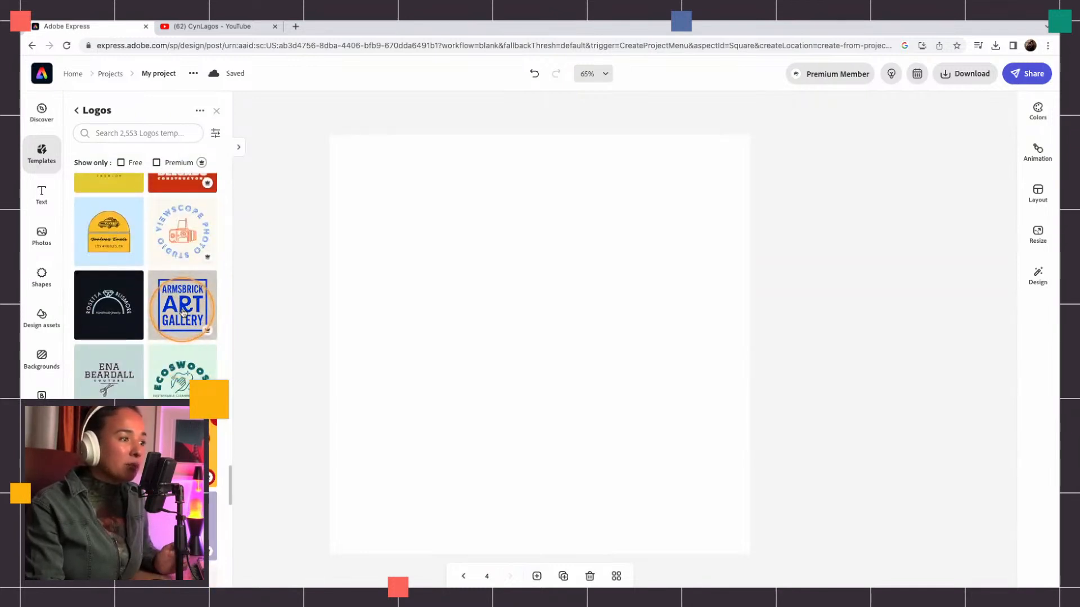
scroll(178, 386, down, 5)
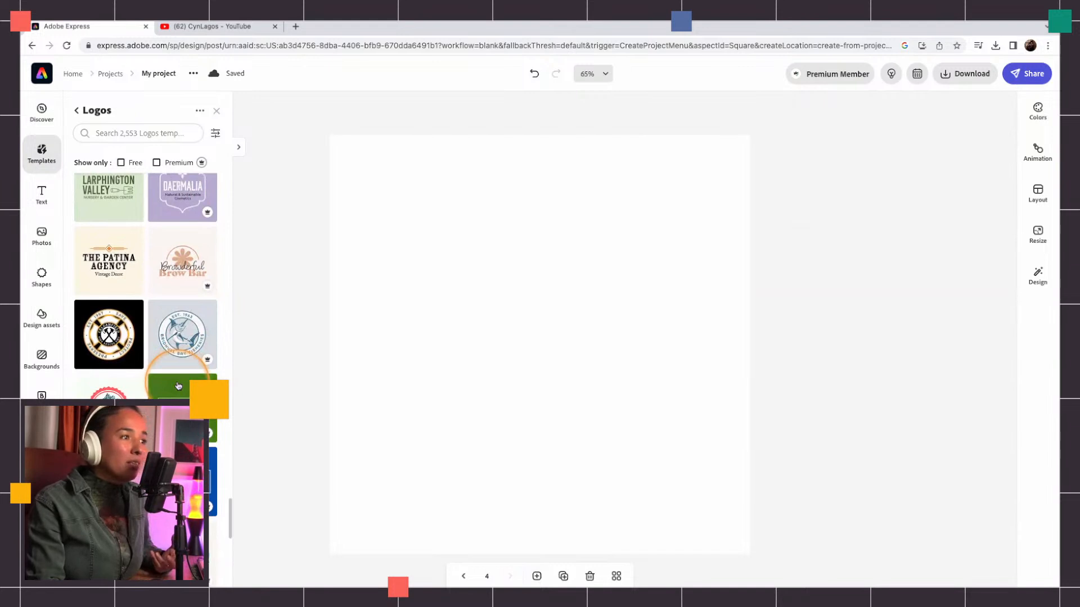
scroll(178, 385, down, 3)
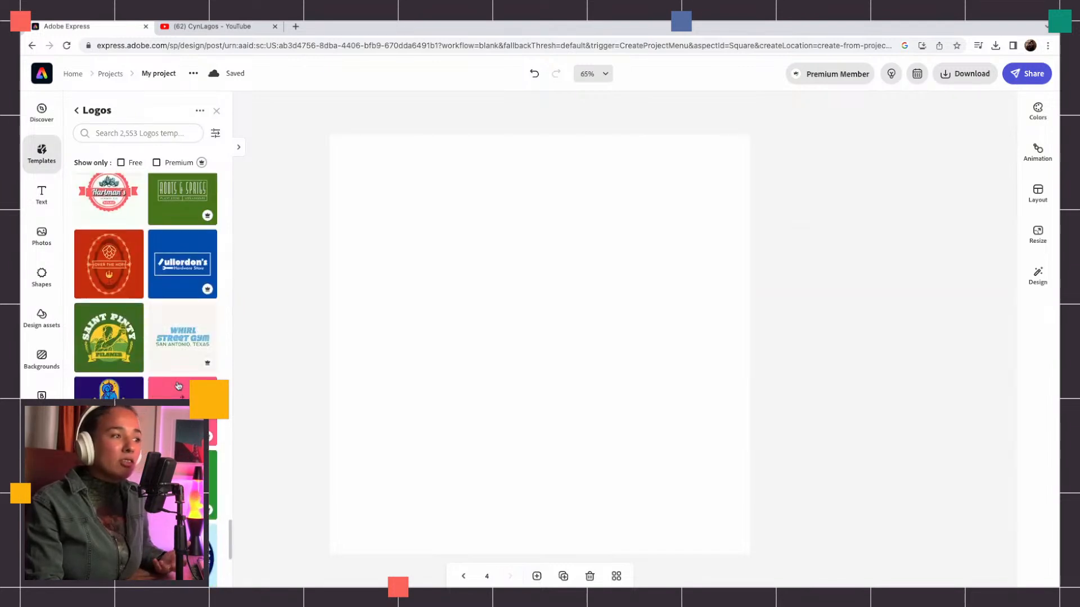
click(125, 400)
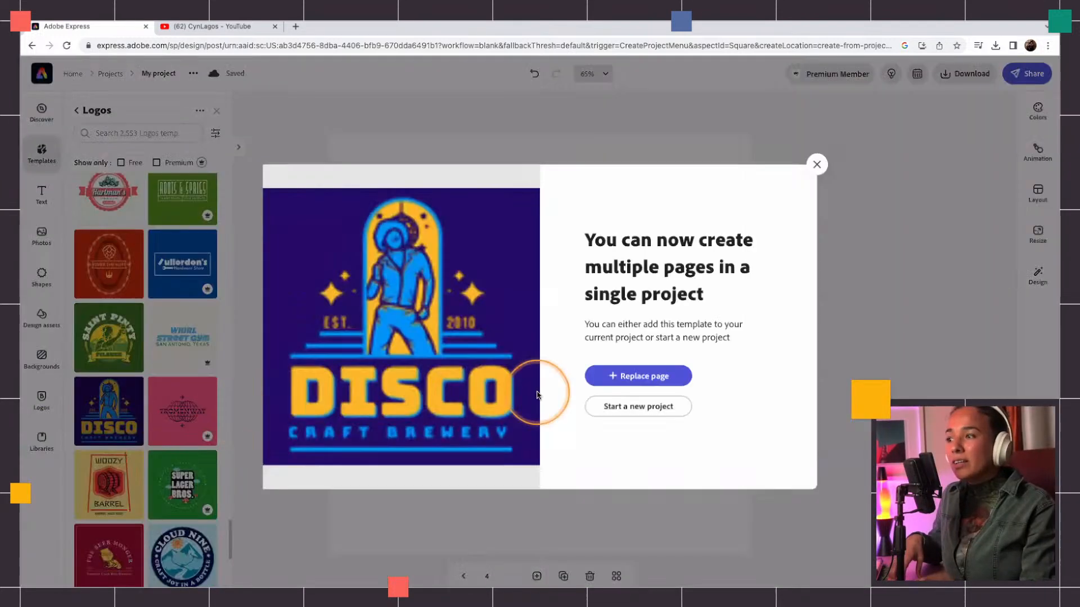
click(652, 377)
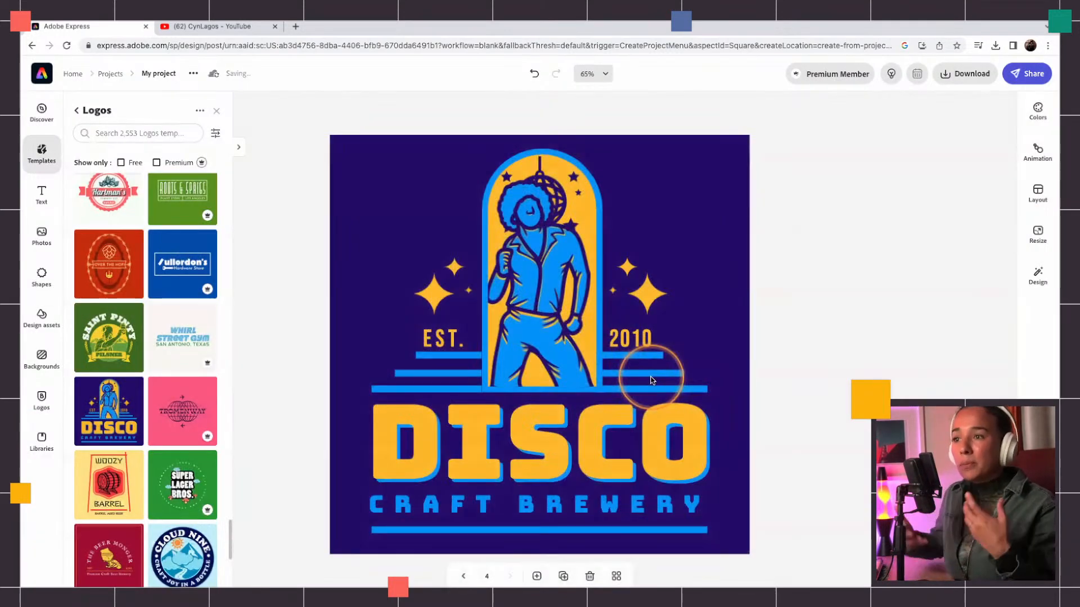
Step: Replace the large "DISCO" title on the purple logo with "NIGHT"
click(593, 433)
double_click(985, 144)
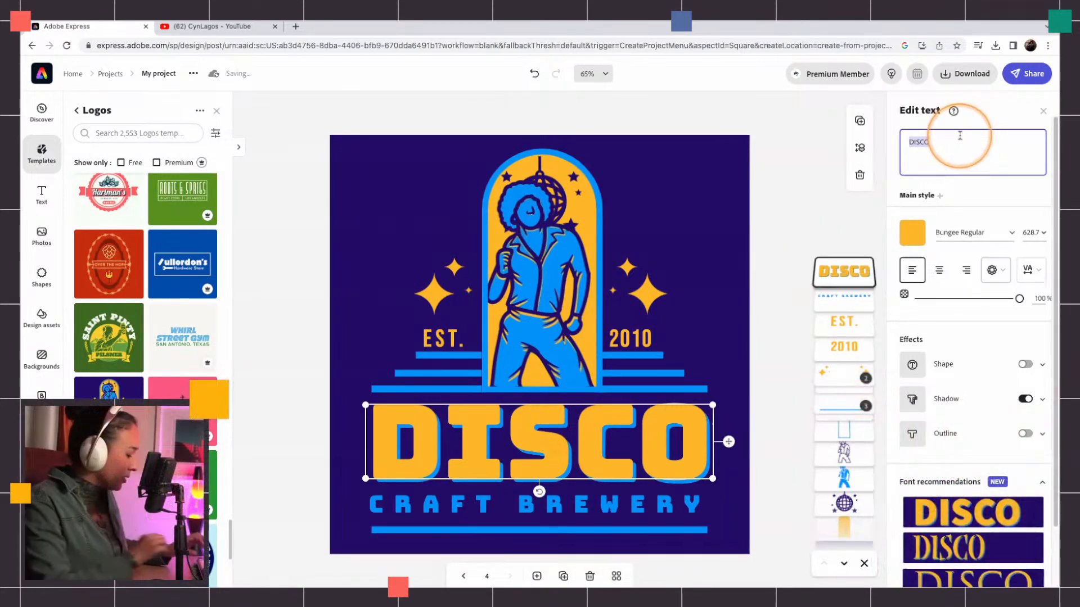
text(NIGH)
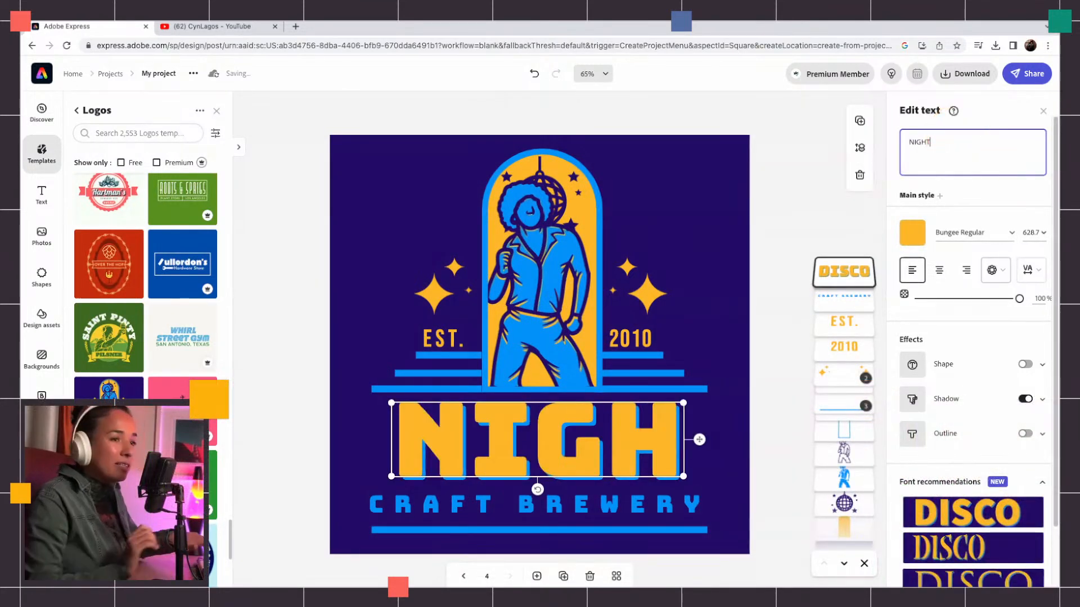
text(T)
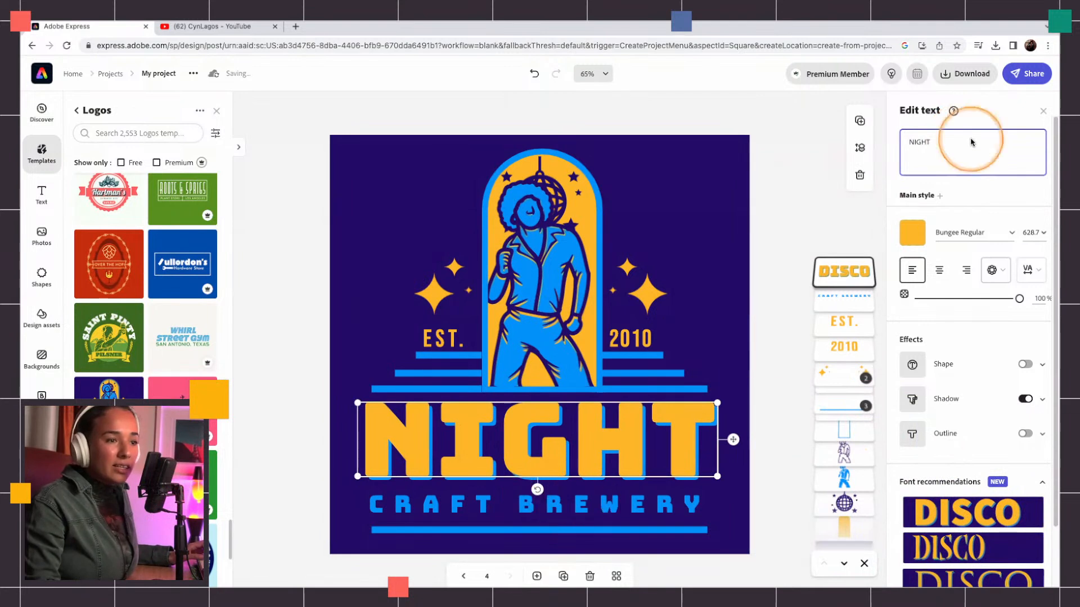
Step: Replace the "CRAFT BREWERY" line under the title with "Livestreams"
click(572, 506)
click(988, 133)
triple_click(935, 143)
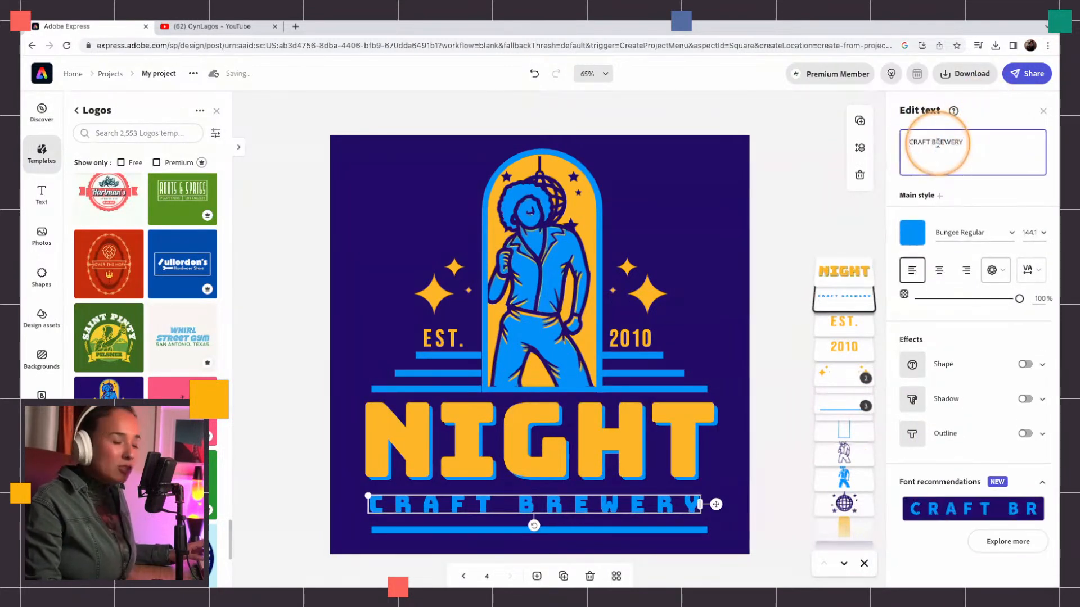
text(Livestre)
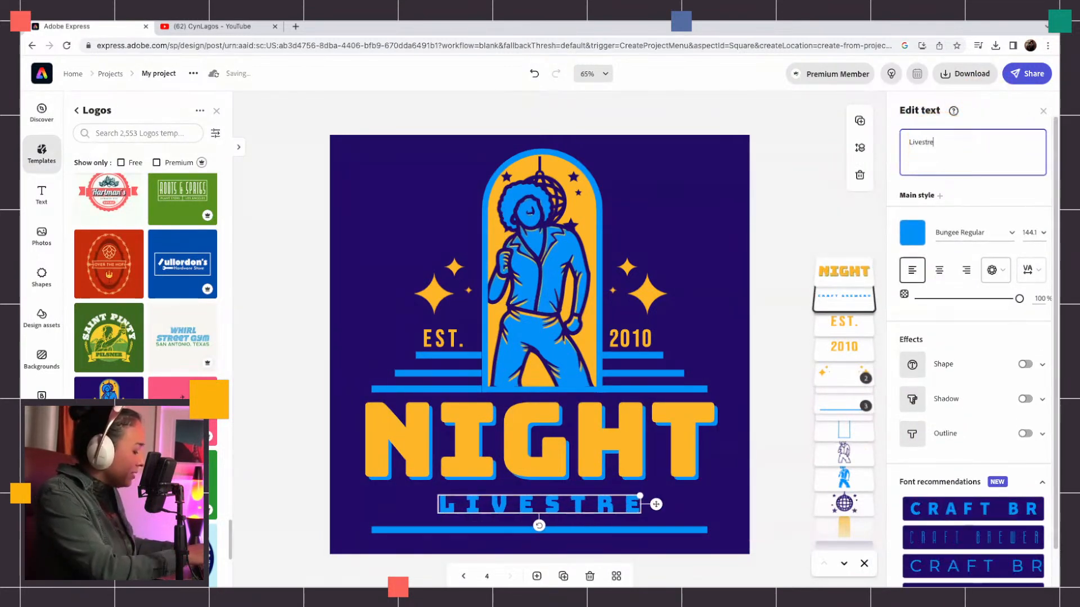
text(am s)
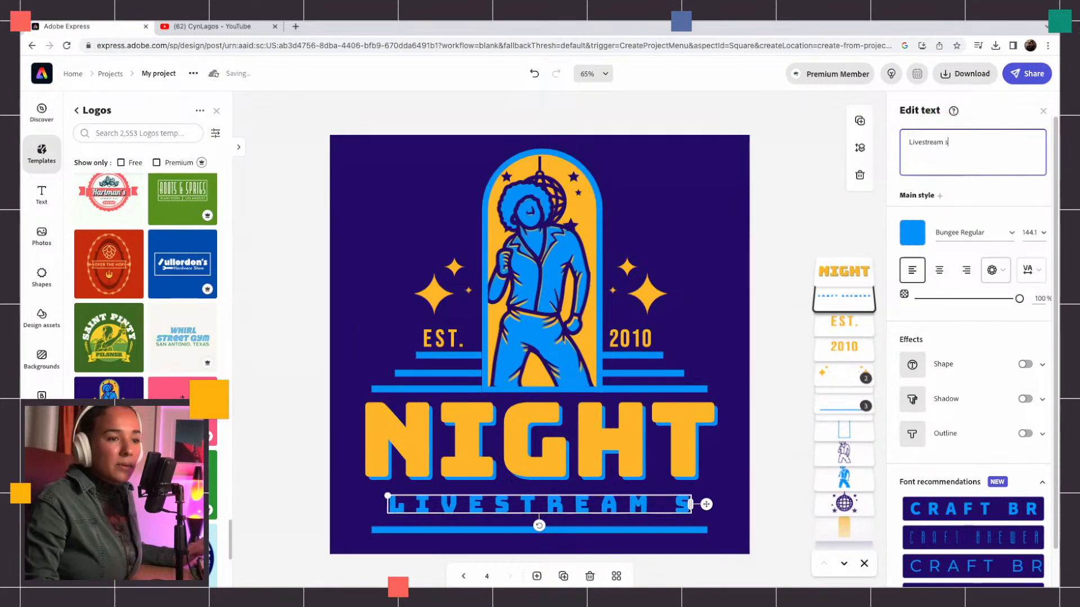
key(BackSpace)
key(BackSpace)
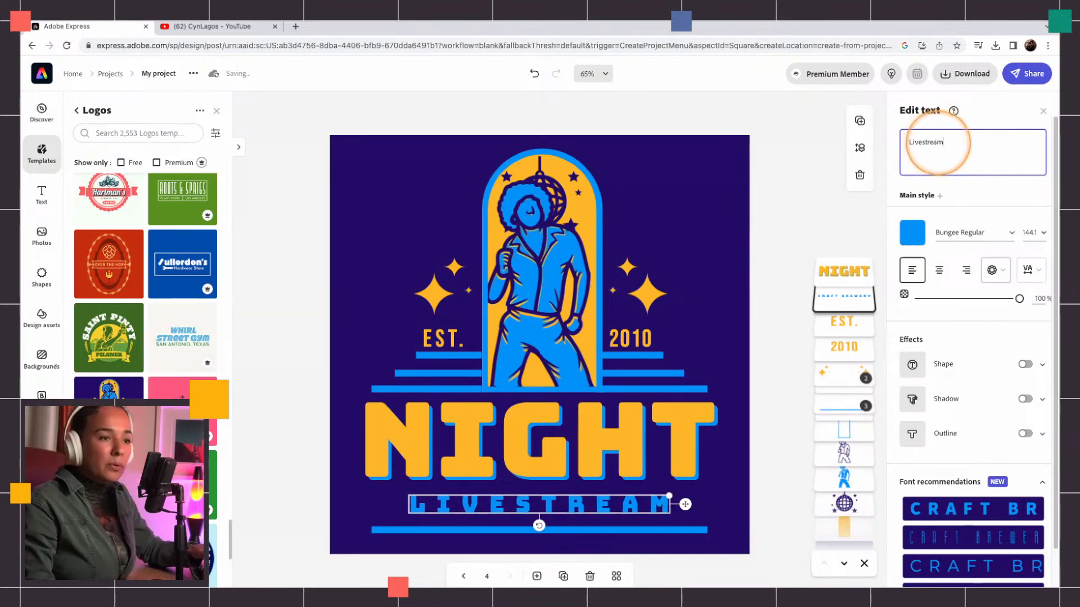
text(s)
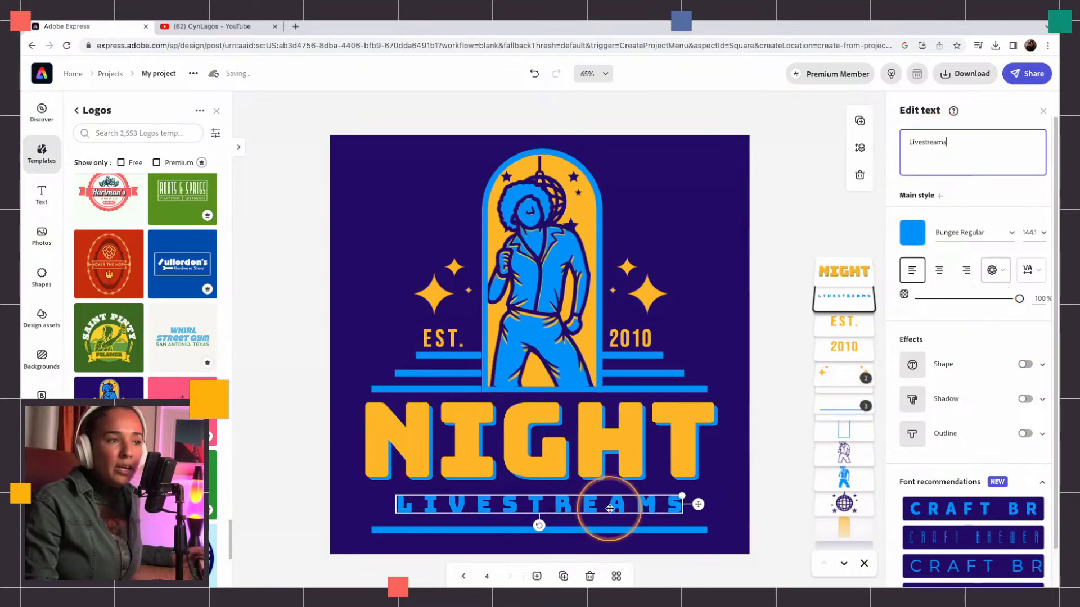
Step: Delete the single blue line below "Livestreams" from the group of lines
click(602, 529)
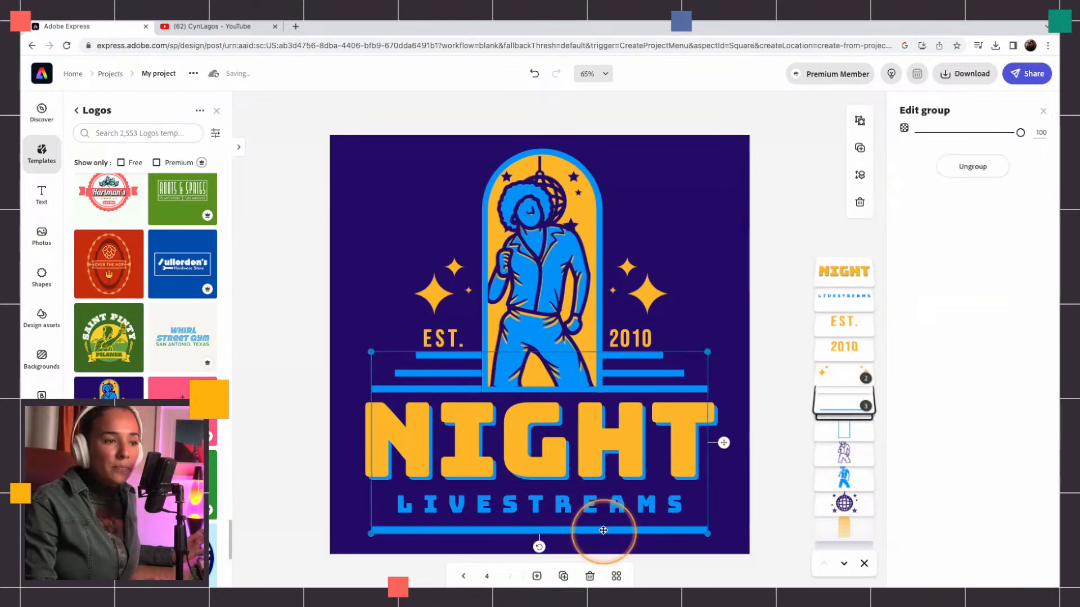
click(601, 531)
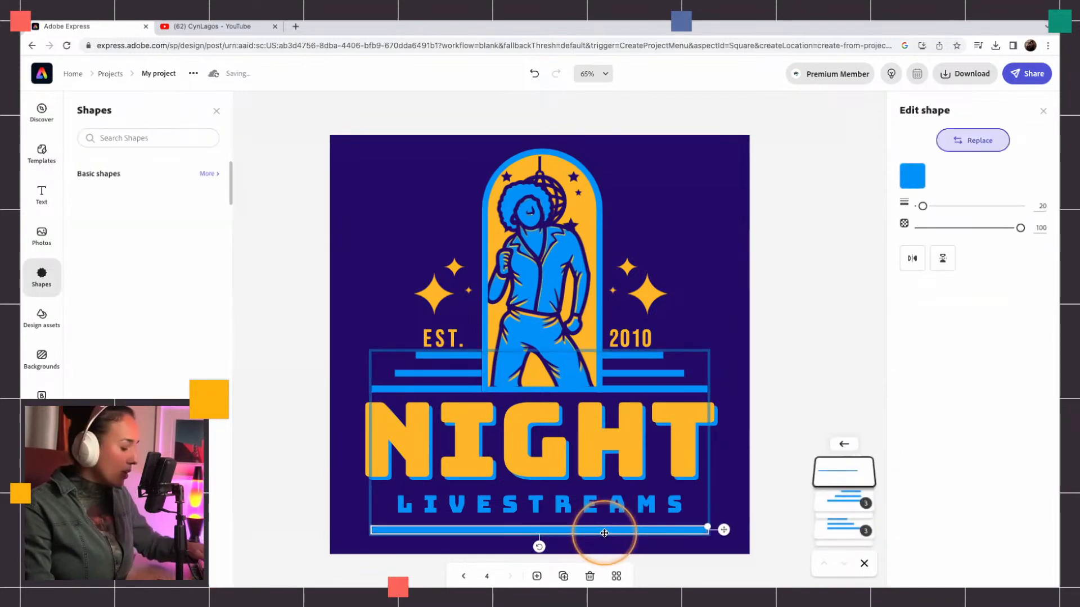
click(604, 534)
Step: Add a pale yellow shape effect behind "Livestreams" with size 53, trying pill and circle styles before choosing the solid diamond
click(587, 506)
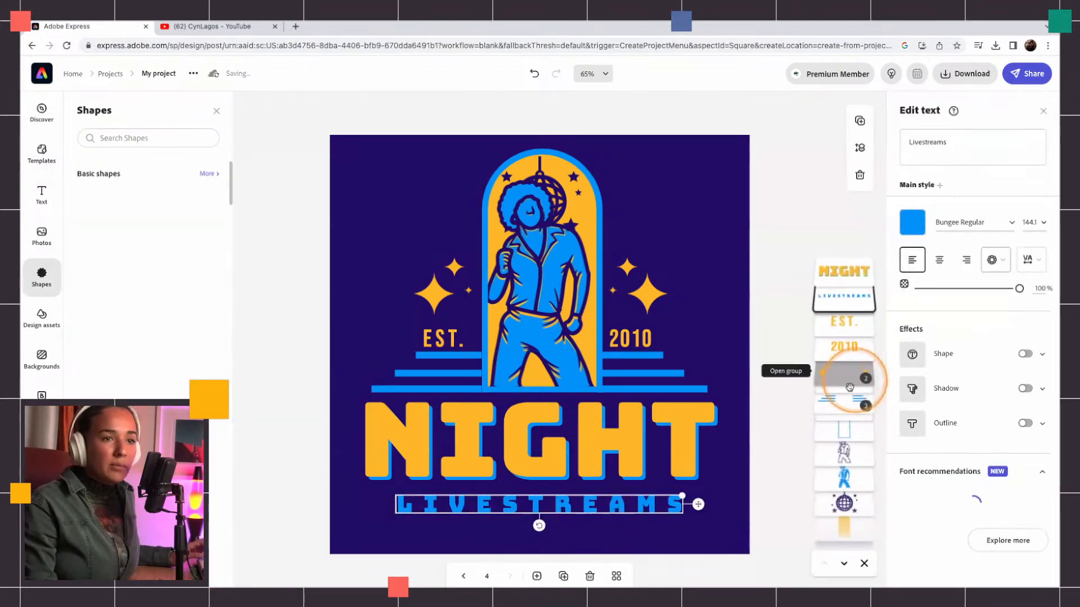
click(1025, 354)
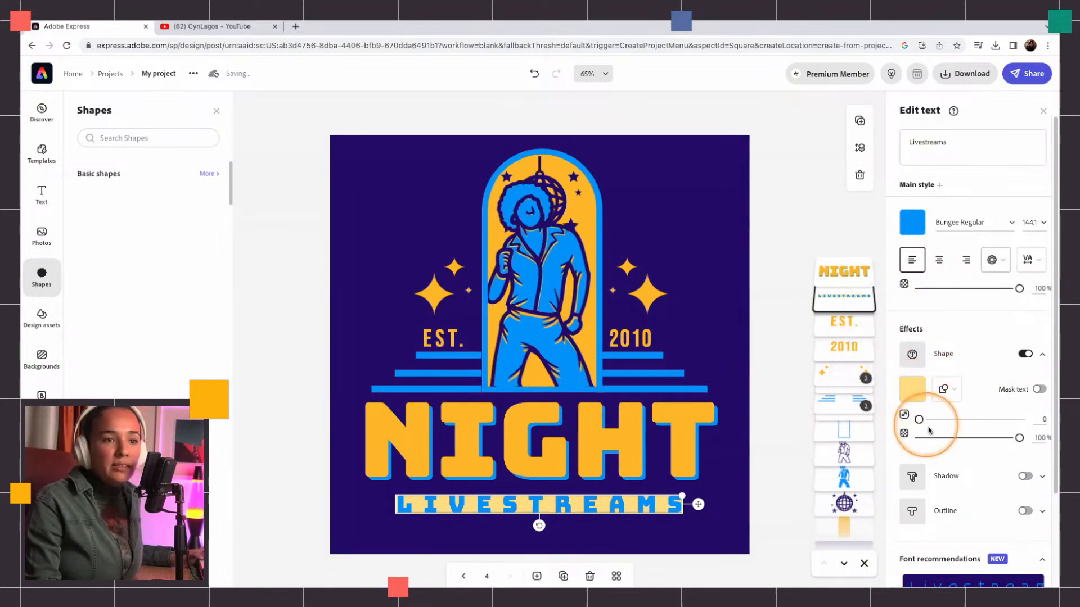
drag(919, 419, 973, 418)
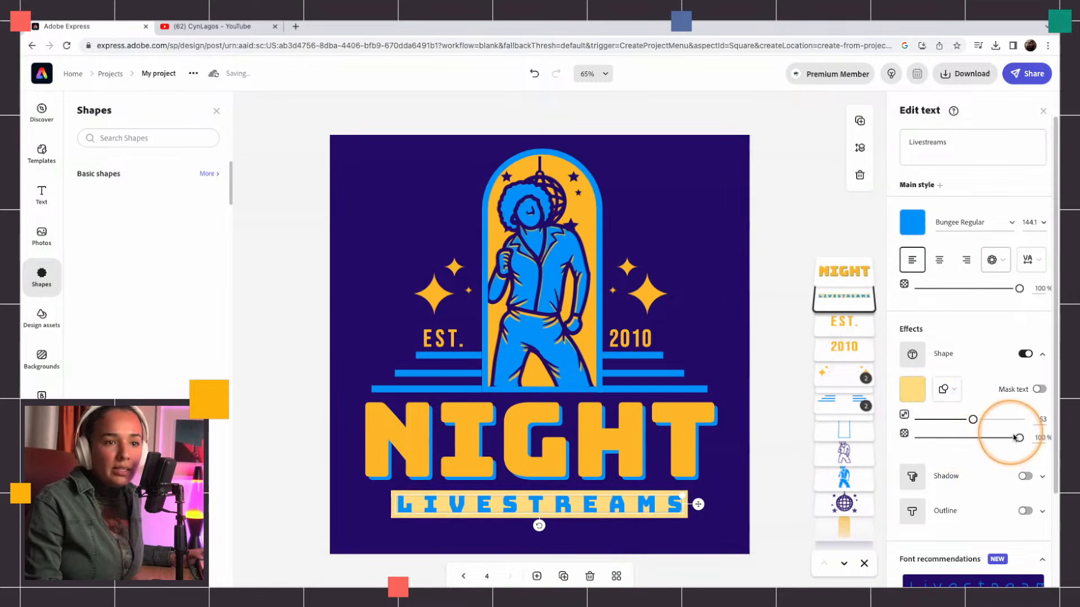
click(946, 389)
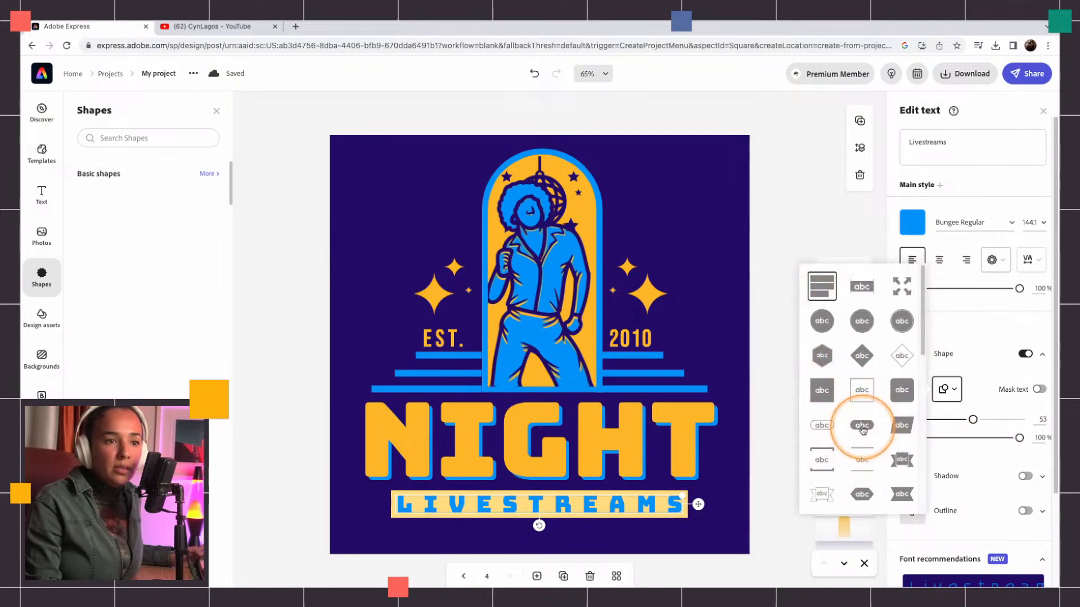
click(862, 427)
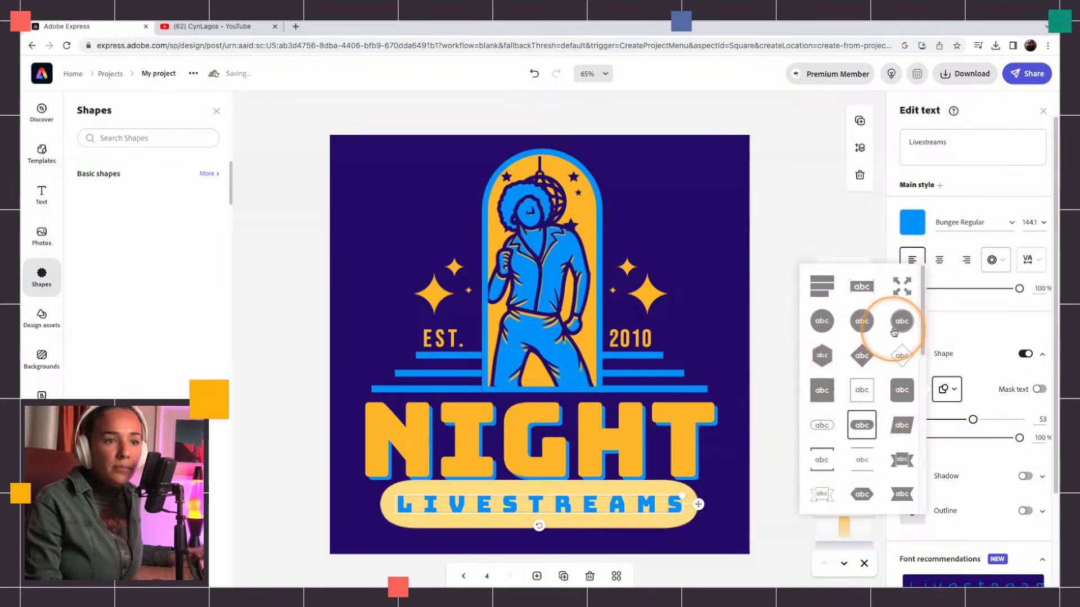
click(864, 321)
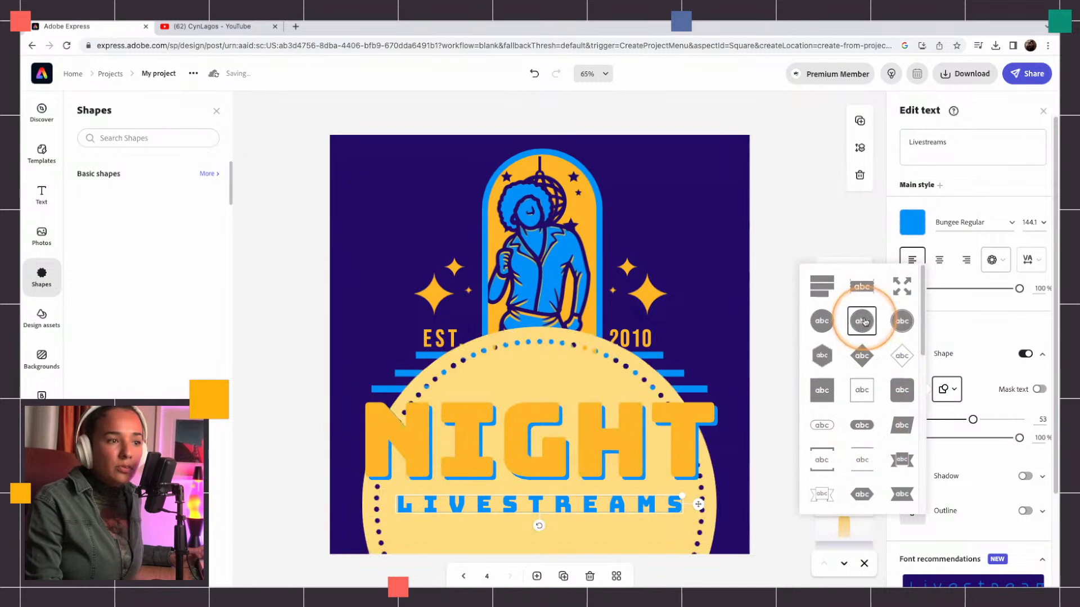
click(862, 357)
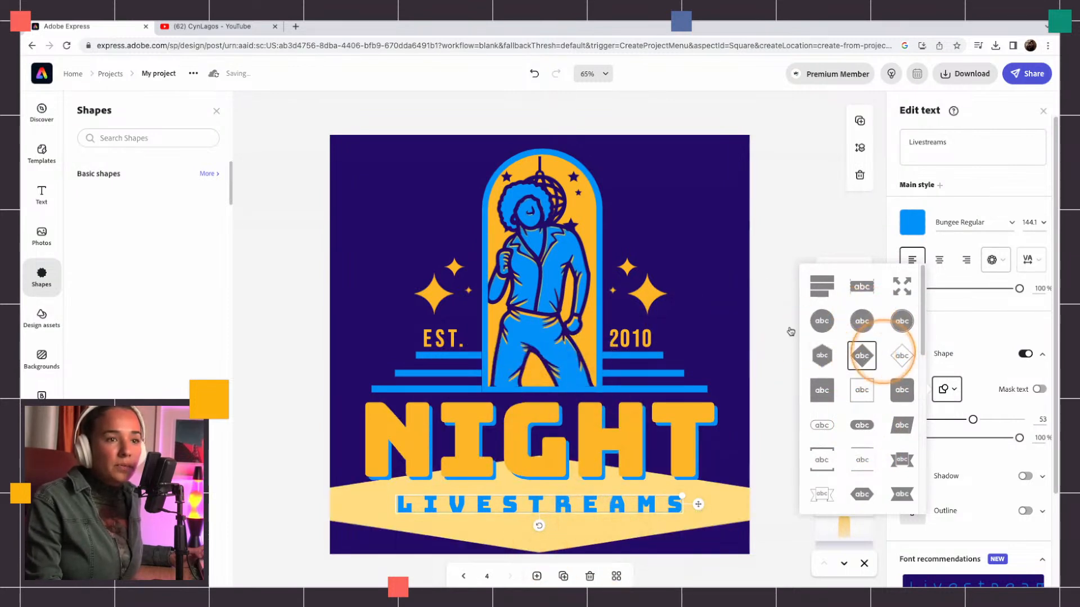
click(984, 329)
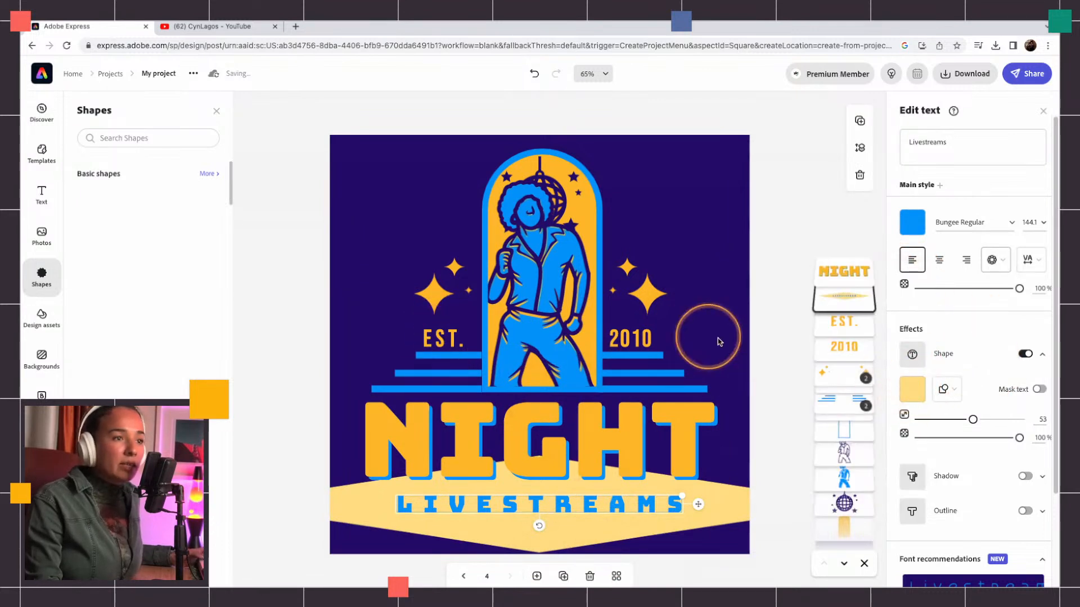
Step: Change the established year beside the arch to 2023
click(635, 338)
click(928, 147)
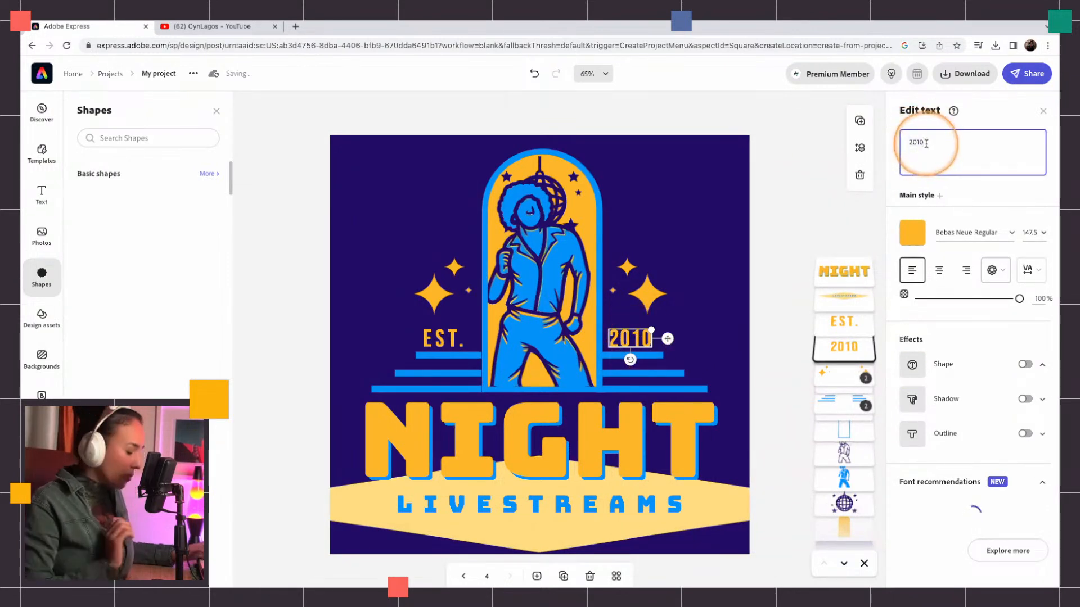
key(BackSpace)
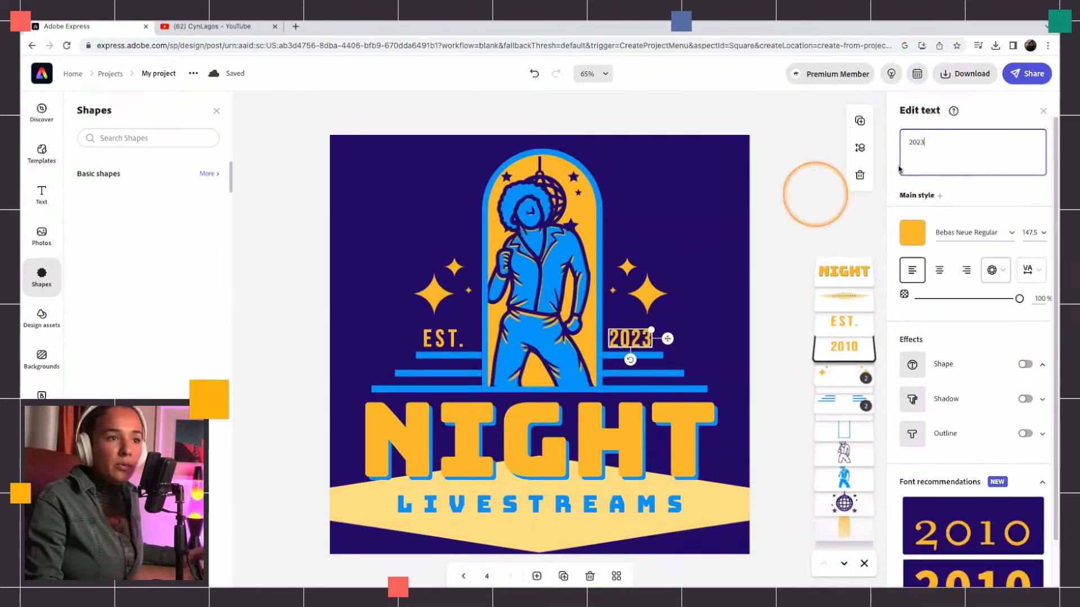
Step: Delete the blue arch outline framing the disco dancer
click(569, 221)
click(550, 248)
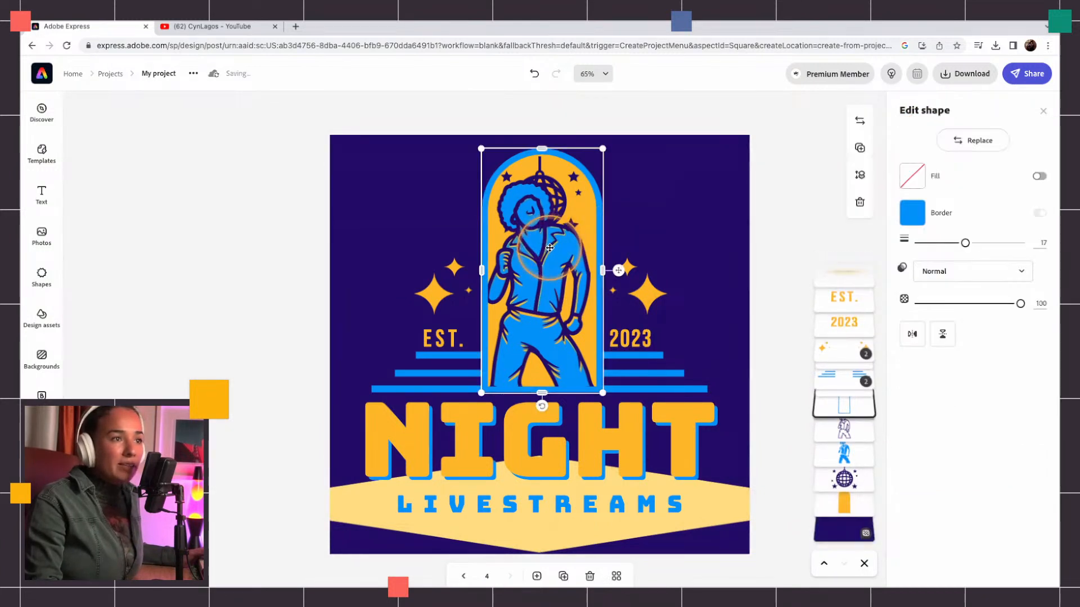
double_click(549, 248)
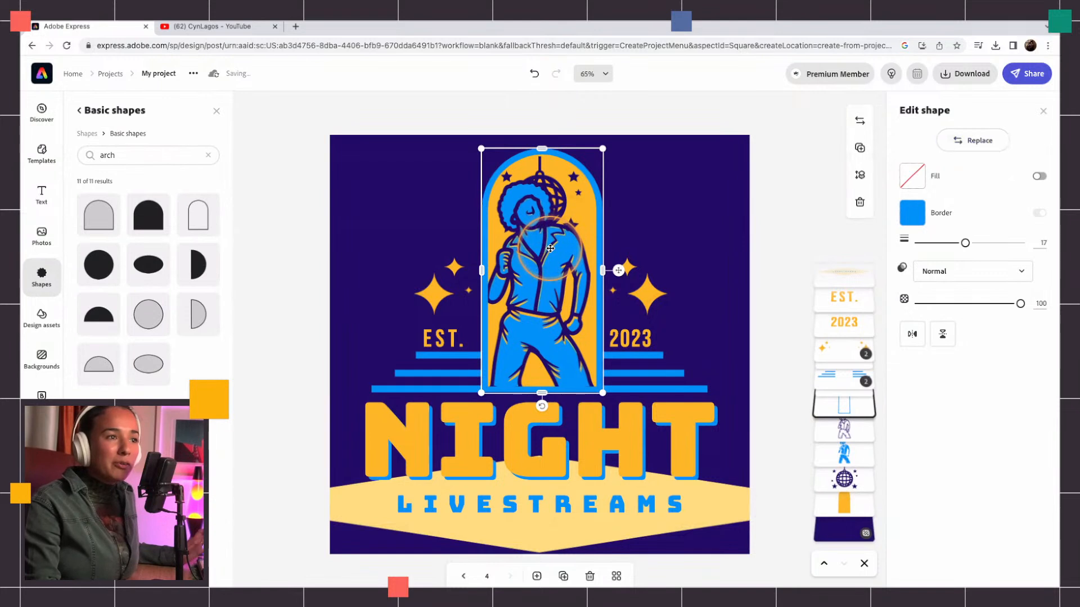
drag(548, 251, 586, 247)
key(super+z)
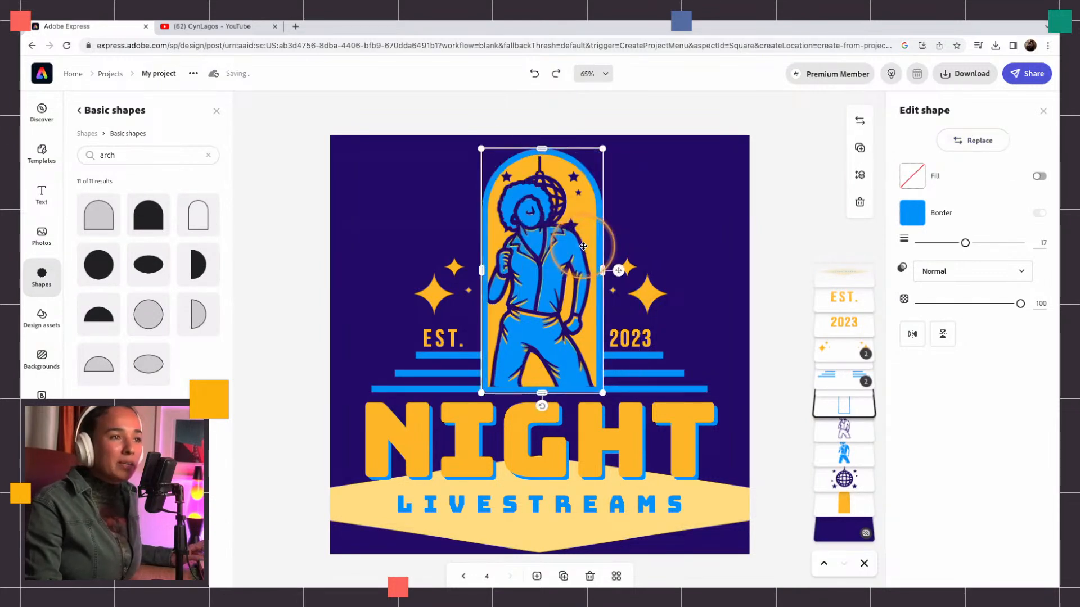
key(BackSpace)
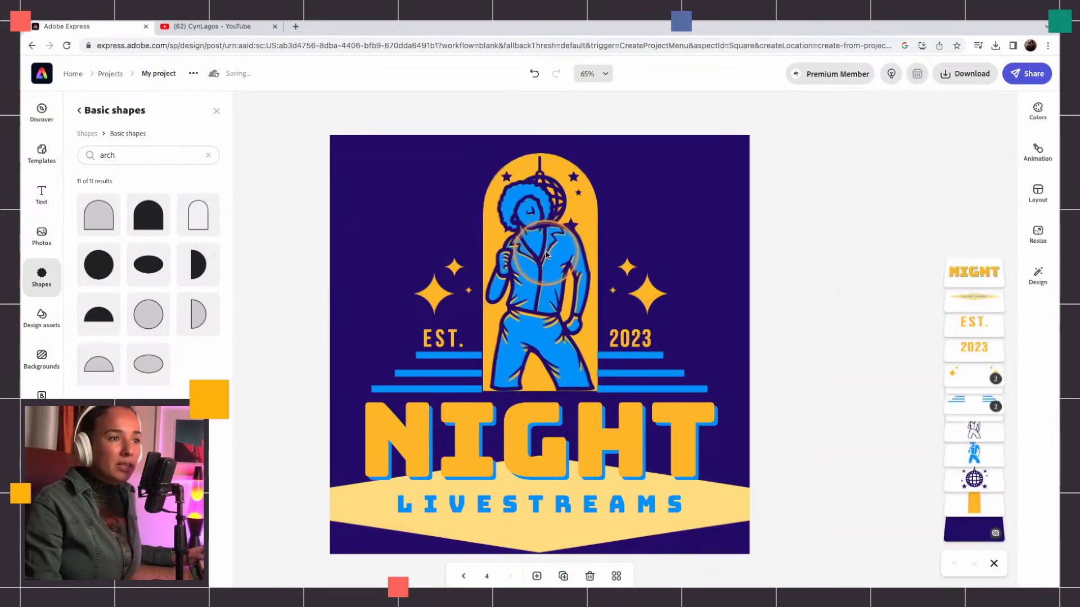
Step: Select the dancer's dark outline shape and search the shapes for "camera"
click(548, 253)
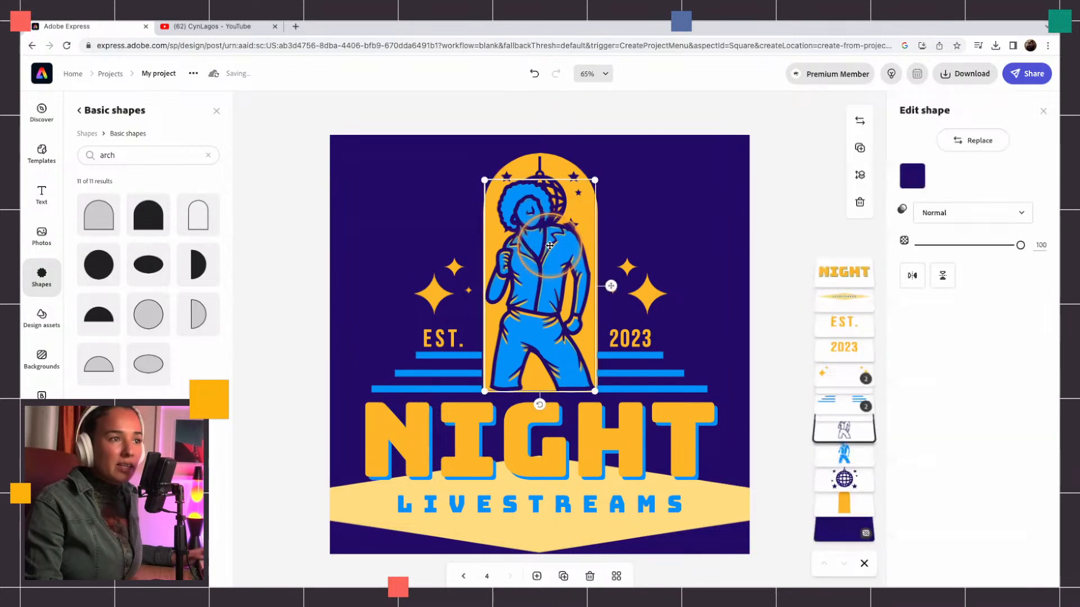
click(972, 140)
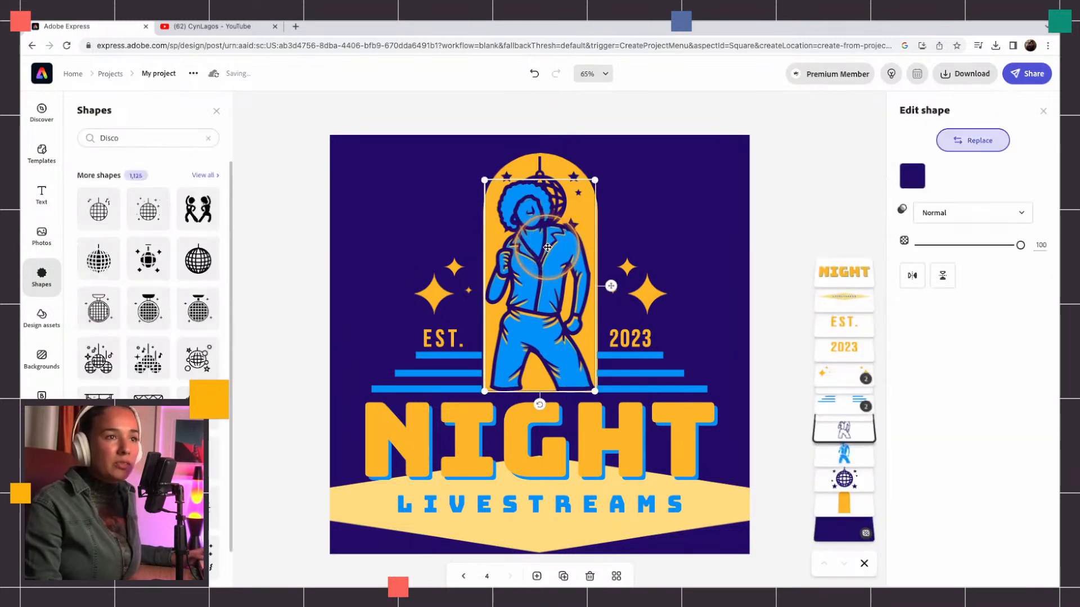
click(981, 141)
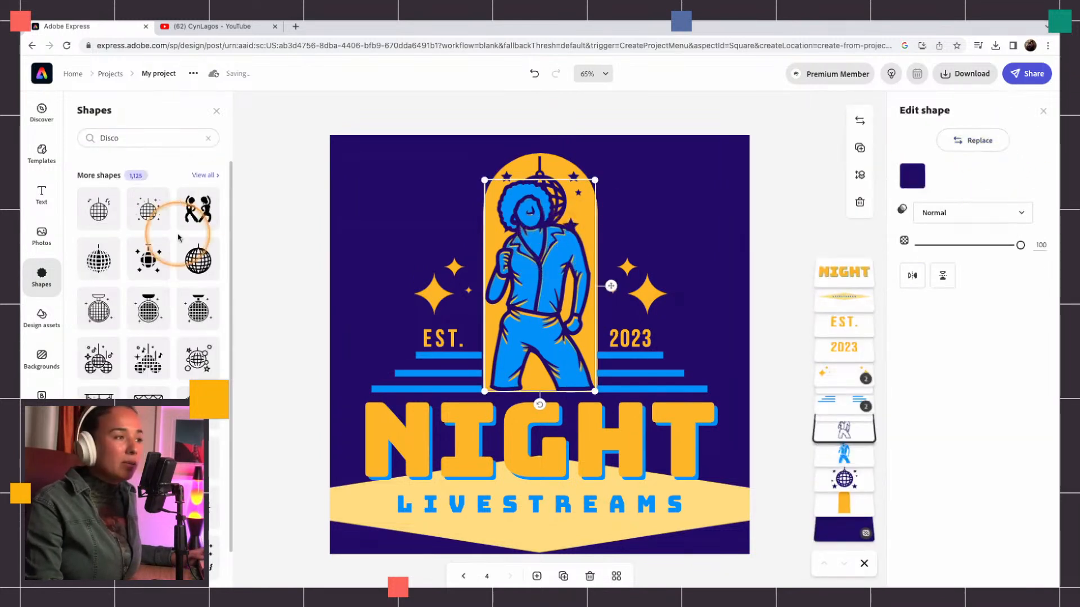
click(207, 138)
click(124, 137)
text(came)
key(Return)
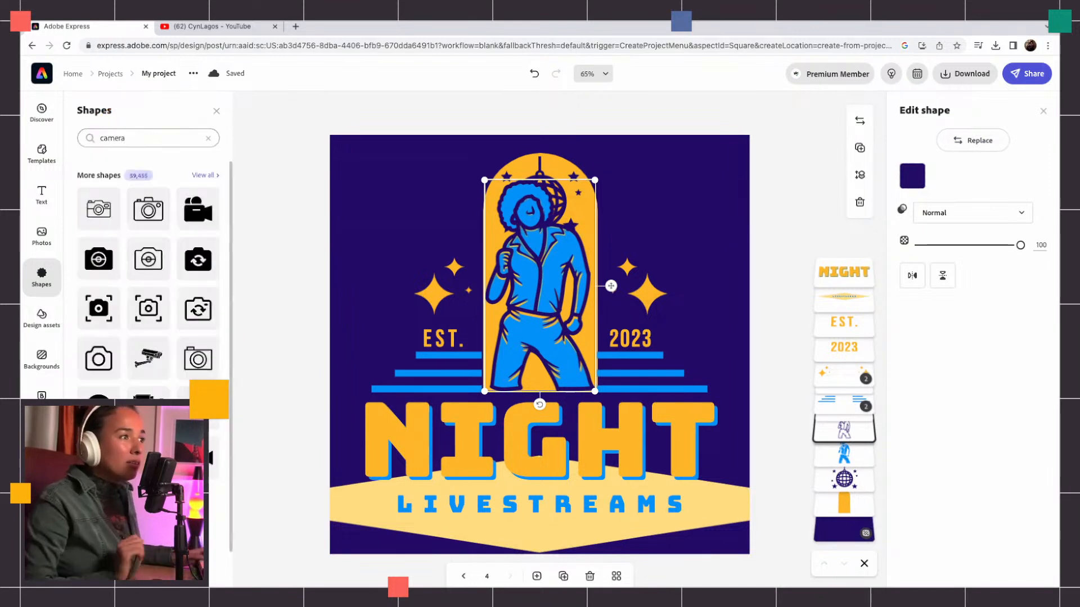
click(98, 209)
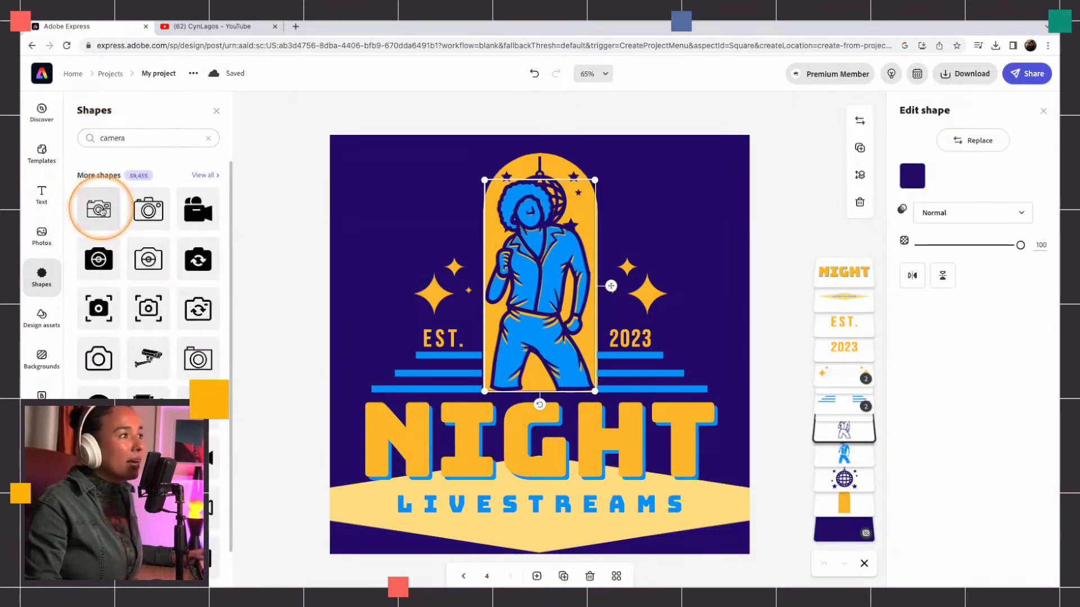
click(104, 213)
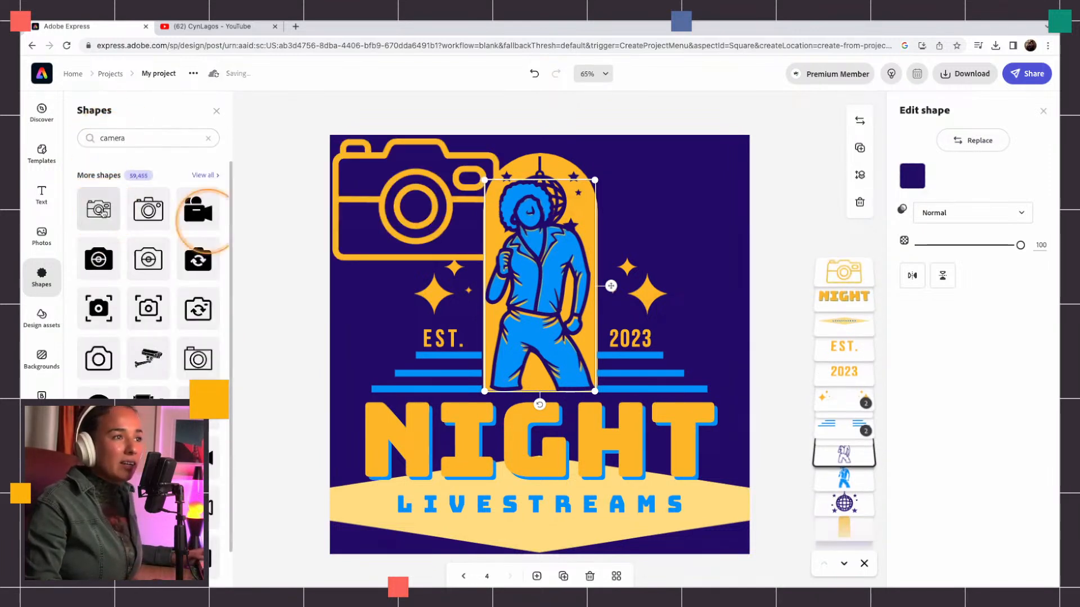
key(super+z)
Step: Delete the dancer's dark outline and blue fill, and add the outlined photo camera shape to the logo
mouse_move(550, 246)
mouse_down()
mouse_move(465, 244)
mouse_move(554, 248)
mouse_move(541, 250)
mouse_up()
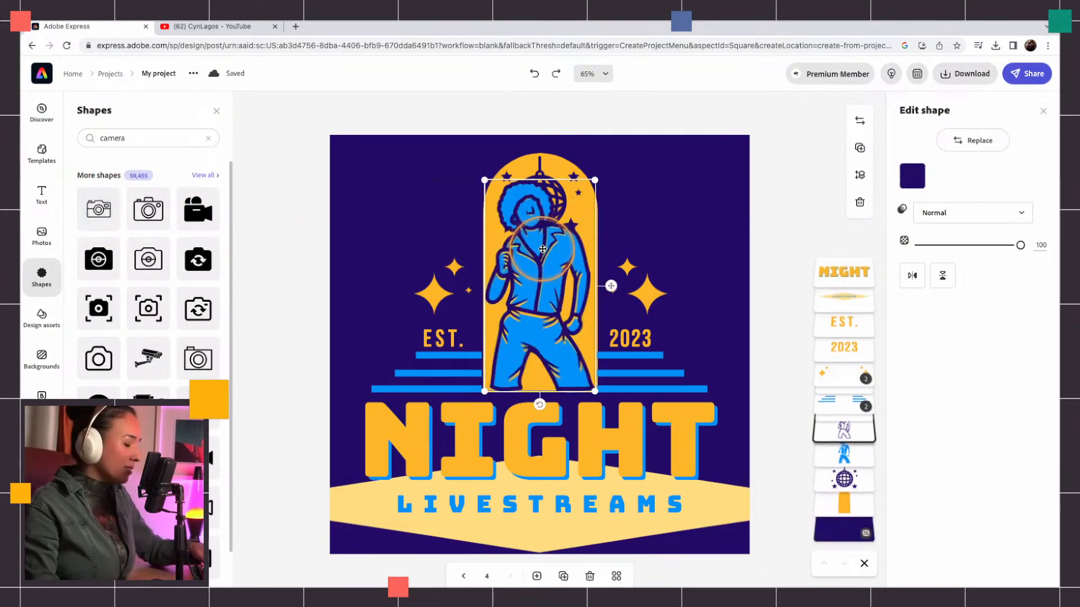
key(Delete)
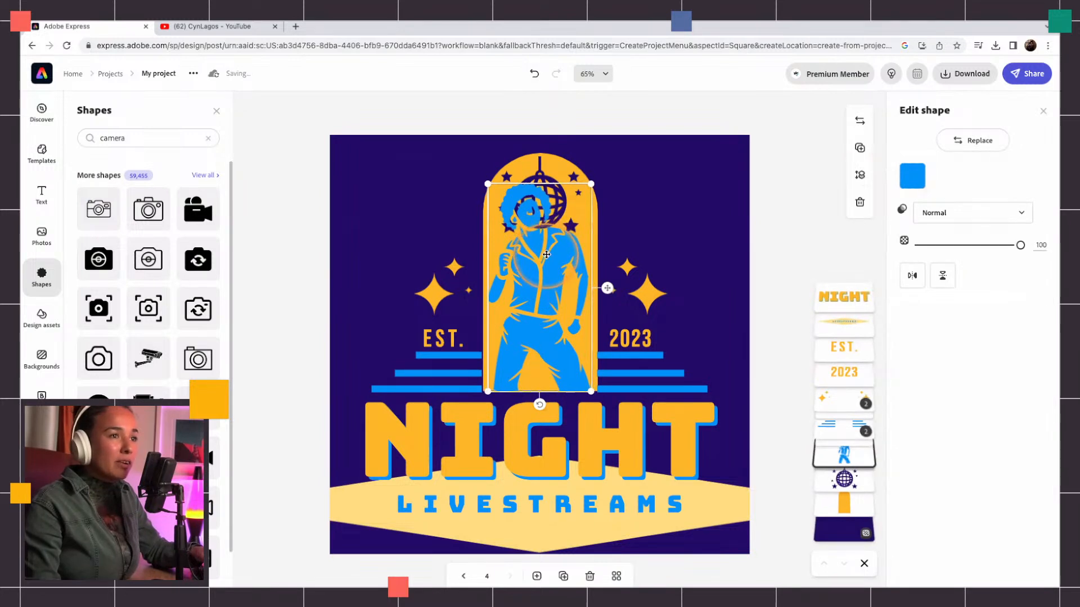
click(99, 214)
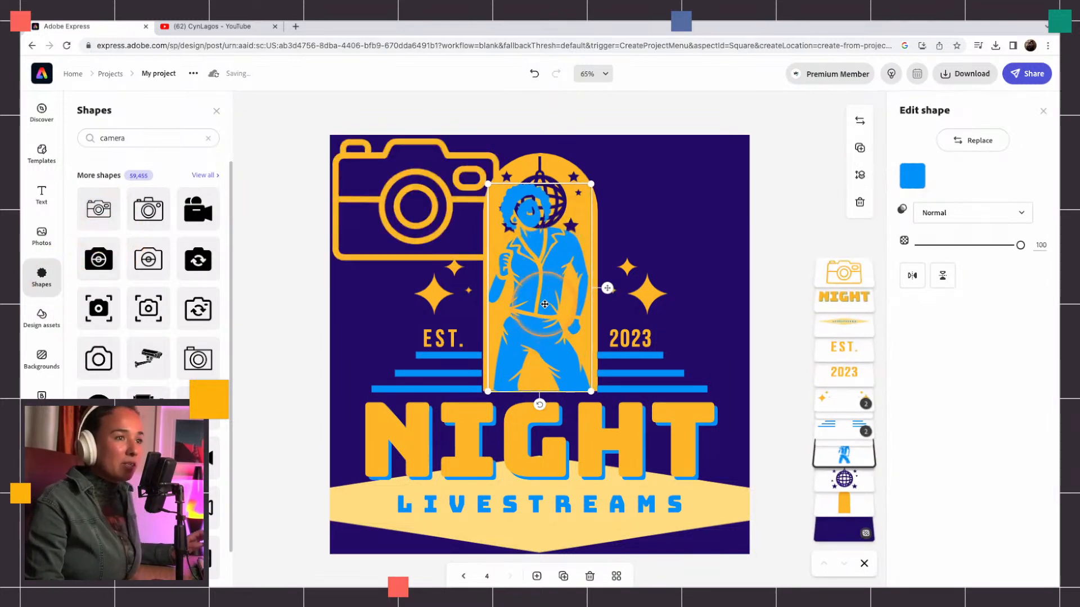
key(Delete)
Step: Move the outlined camera onto the lower part of the yellow arch and recolour it white
drag(414, 207, 534, 304)
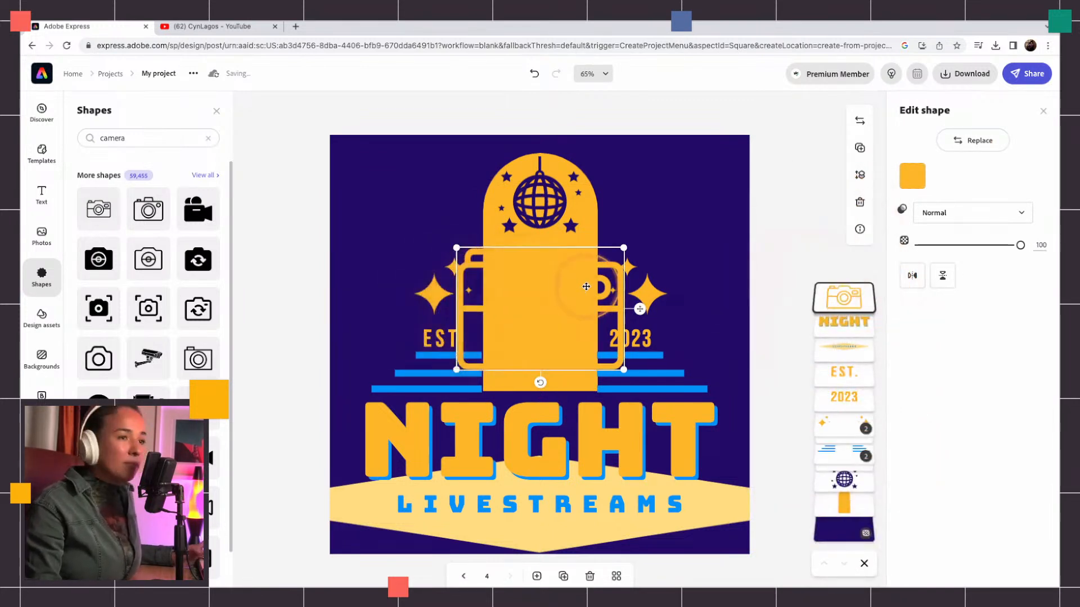
click(912, 176)
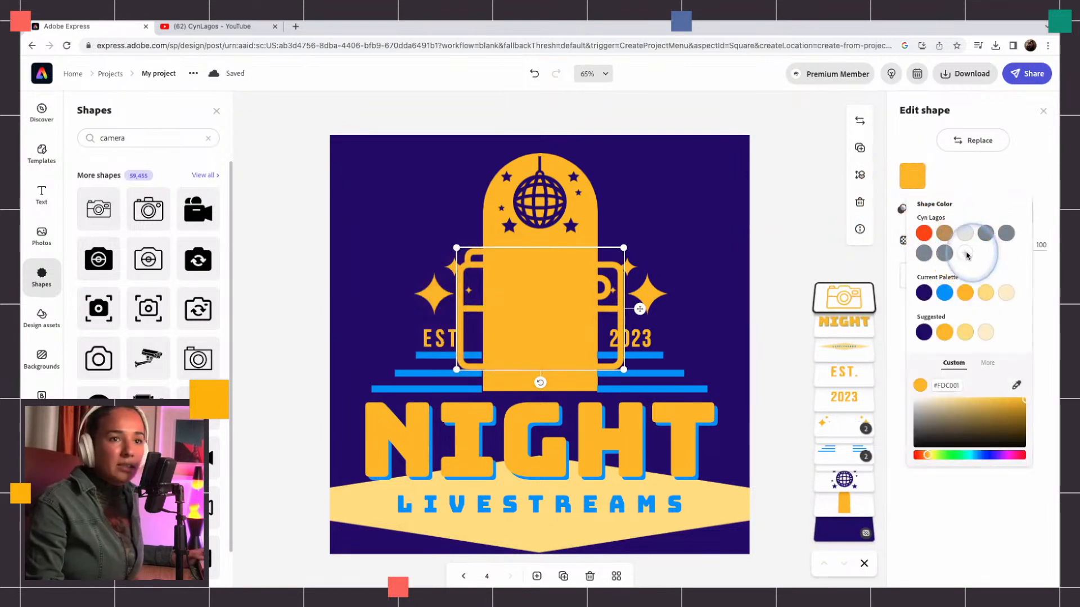
drag(919, 402, 909, 389)
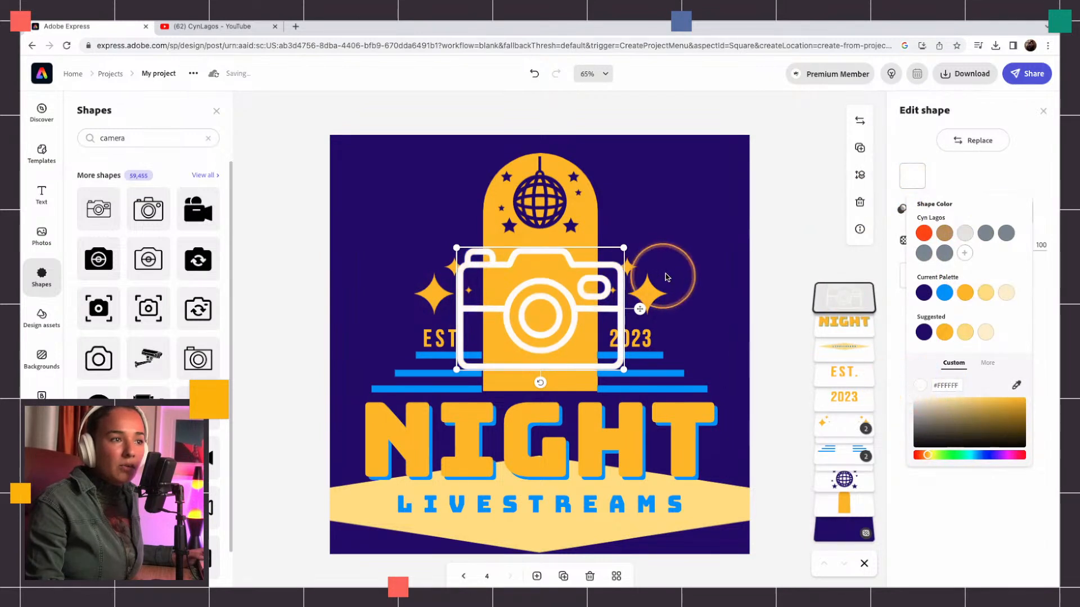
Step: Shrink the white camera to fit inside the arch's width and centre it beneath the disco ball
drag(624, 248, 561, 290)
drag(512, 328, 546, 294)
drag(591, 258, 582, 264)
drag(528, 299, 538, 288)
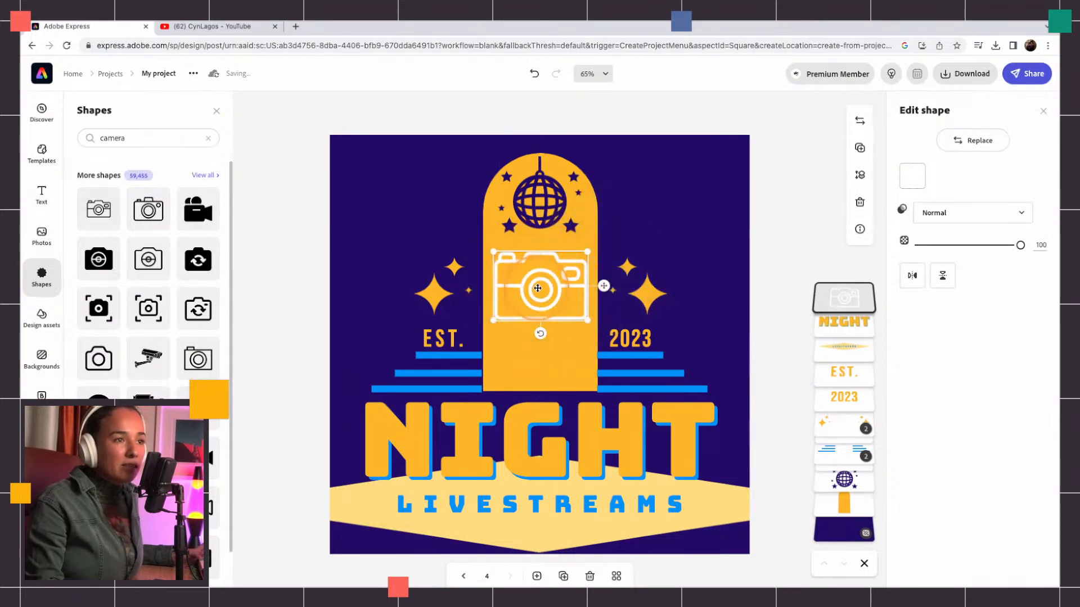
Step: Shorten the yellow arch to end just below the camera, and shift the camera slightly up inside it
click(590, 375)
drag(543, 390, 545, 338)
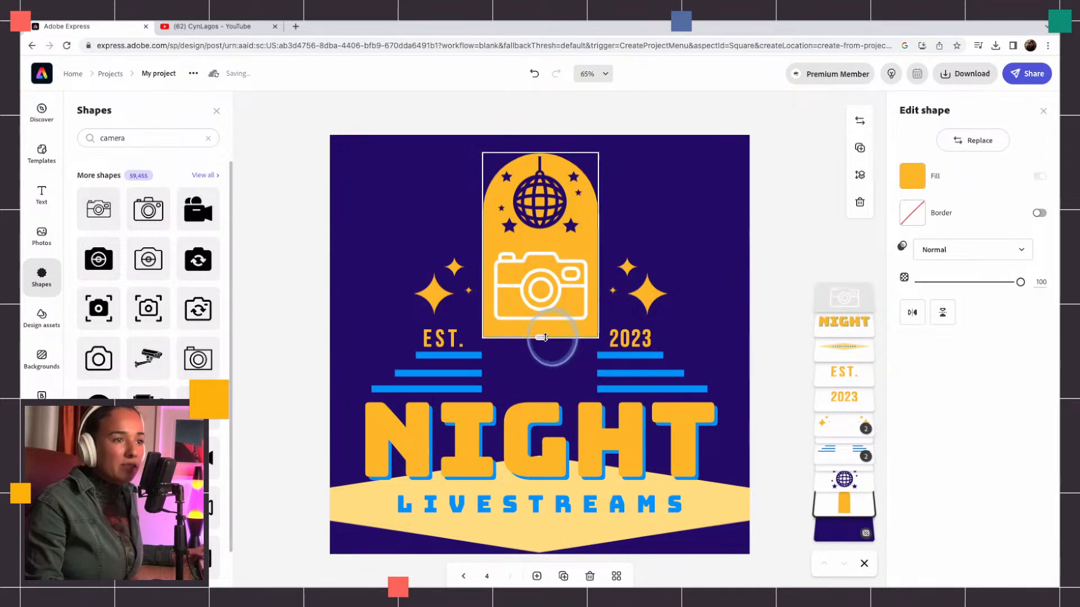
click(537, 289)
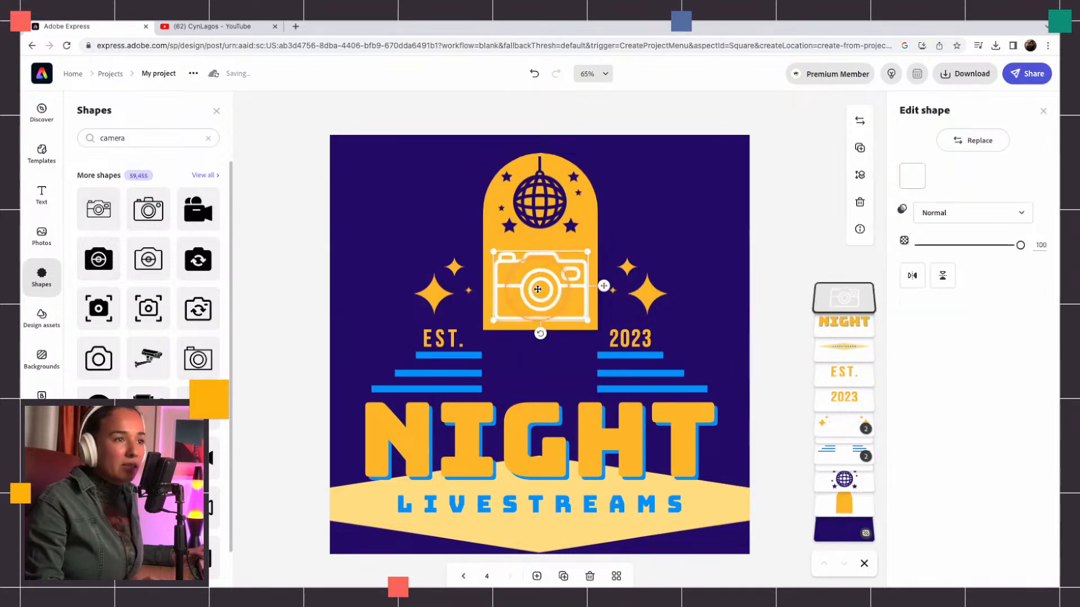
drag(588, 125, 492, 216)
mouse_move(535, 266)
mouse_down()
mouse_move(536, 296)
mouse_move(537, 268)
mouse_up()
click(701, 201)
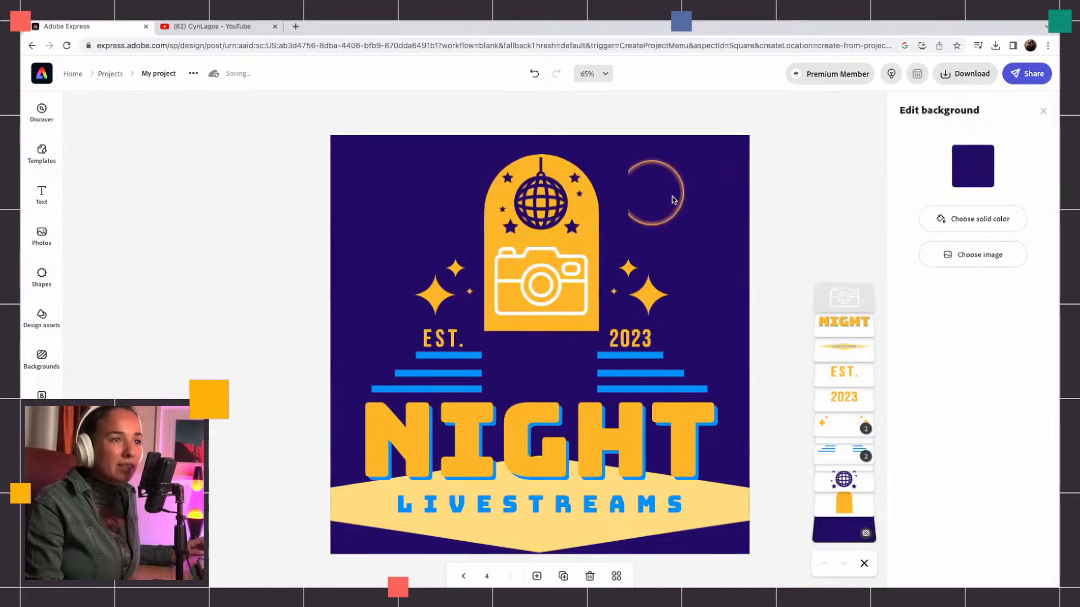
Step: Move the arch, disco ball, camera and sparkles down together, and raise the sparkles back above EST. and 2023
drag(478, 121, 588, 353)
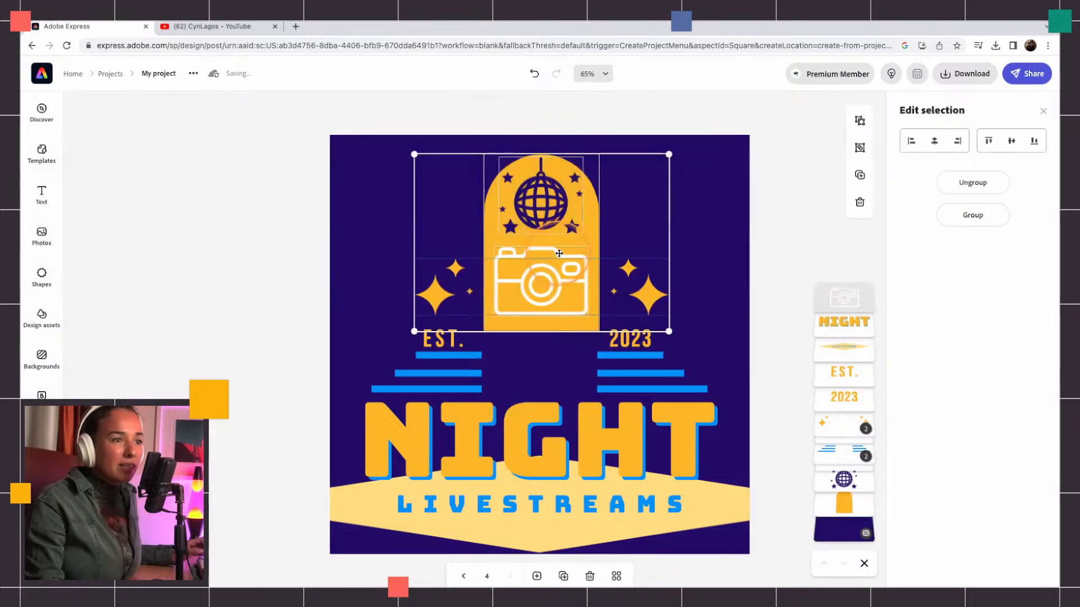
drag(546, 270, 557, 319)
click(752, 248)
drag(655, 349, 645, 296)
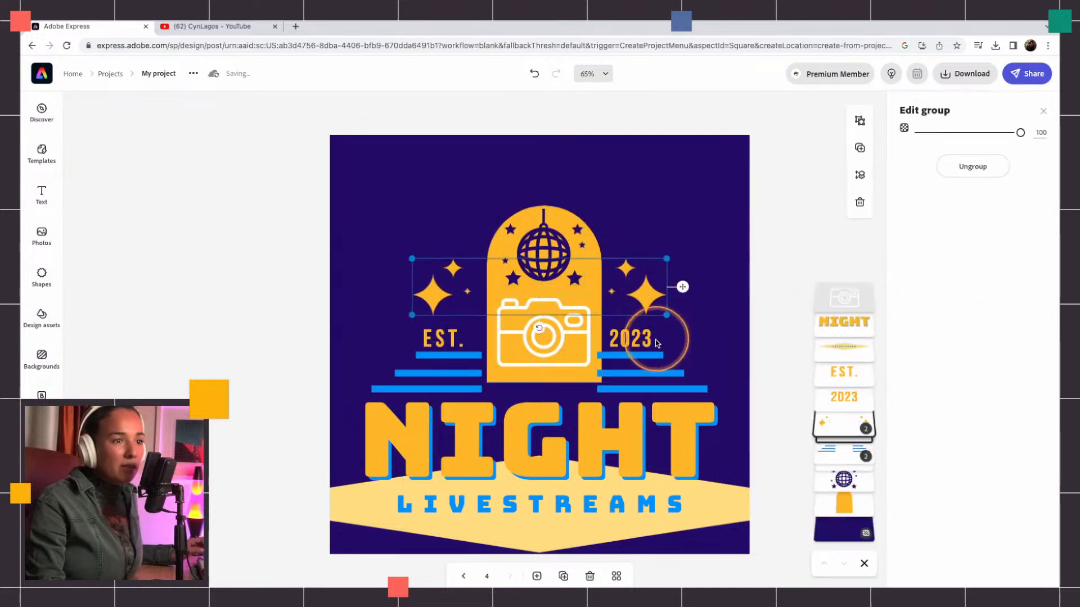
Step: Nudge the blue stripes group slightly to the right to line up with the arch's sides
click(639, 361)
drag(639, 360, 639, 361)
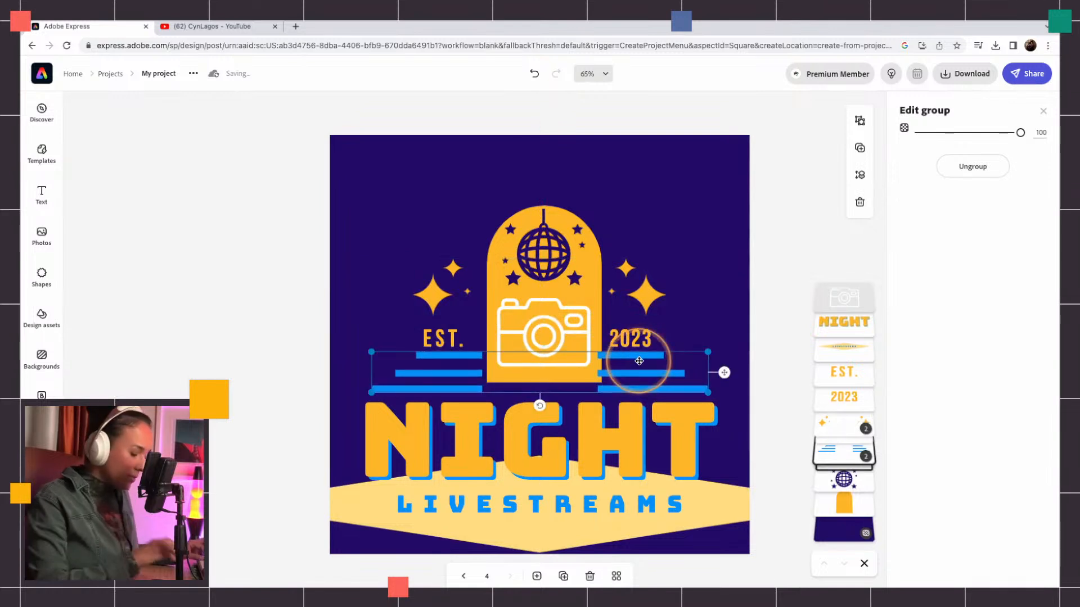
key(Right)
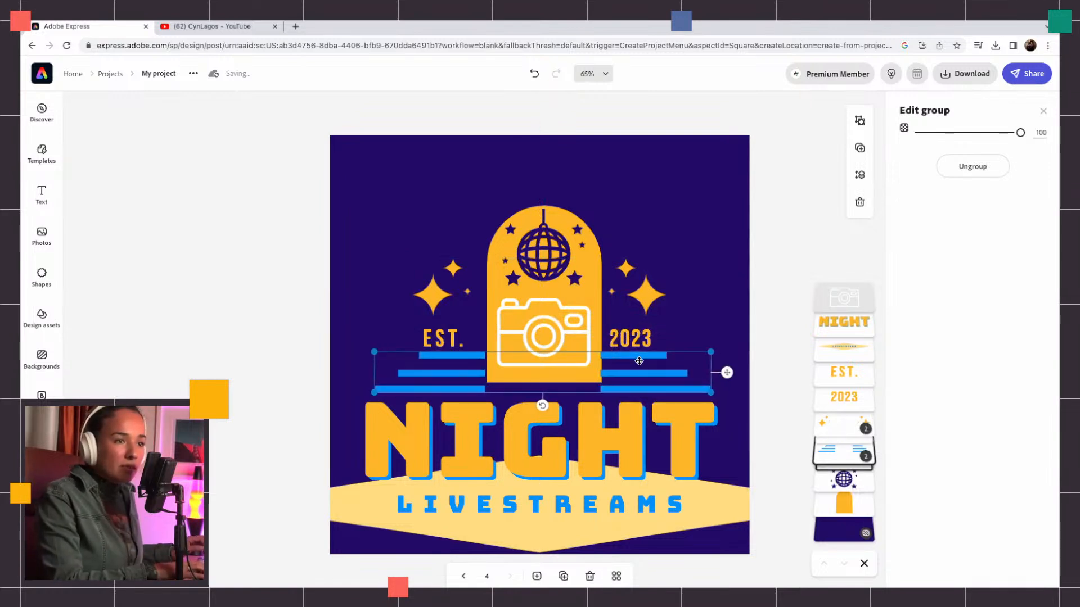
click(724, 340)
click(589, 482)
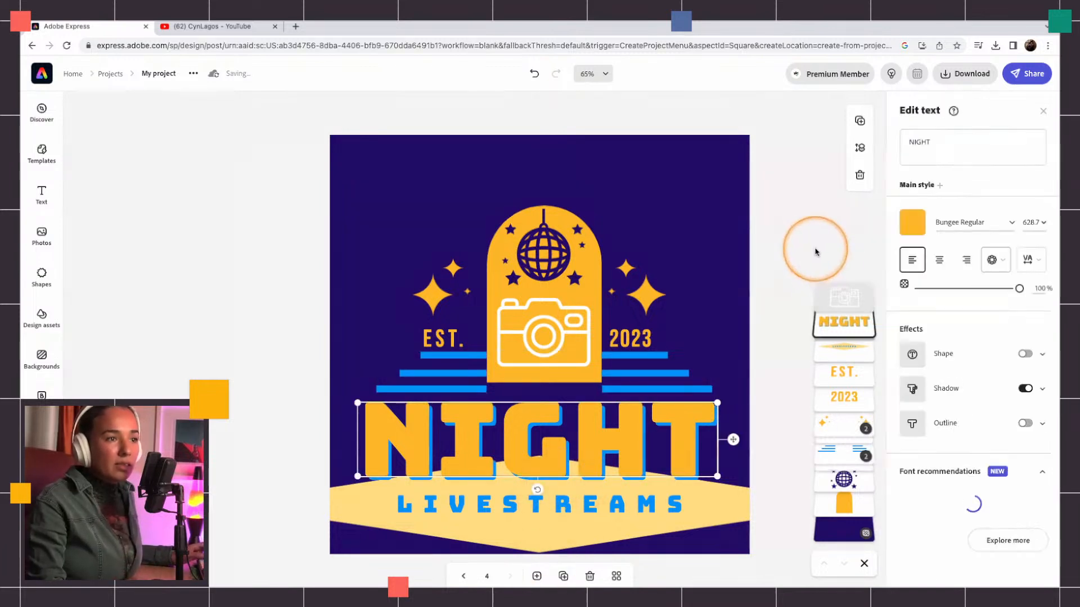
click(785, 242)
Step: Extend the arch's bottom edge down to the level of the lowest blue stripes
click(535, 380)
drag(544, 384, 542, 384)
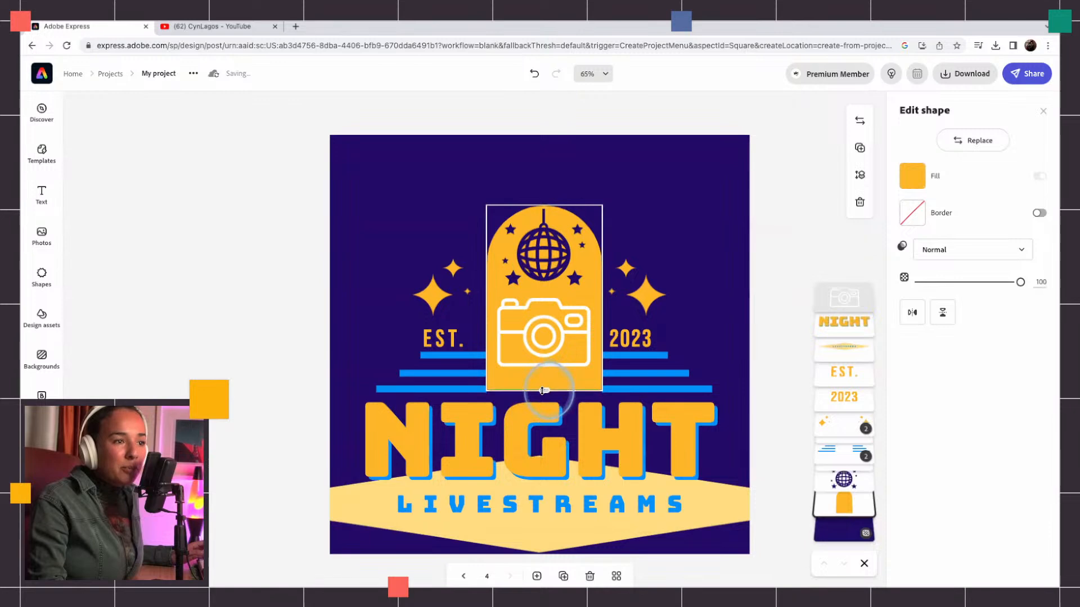
click(809, 240)
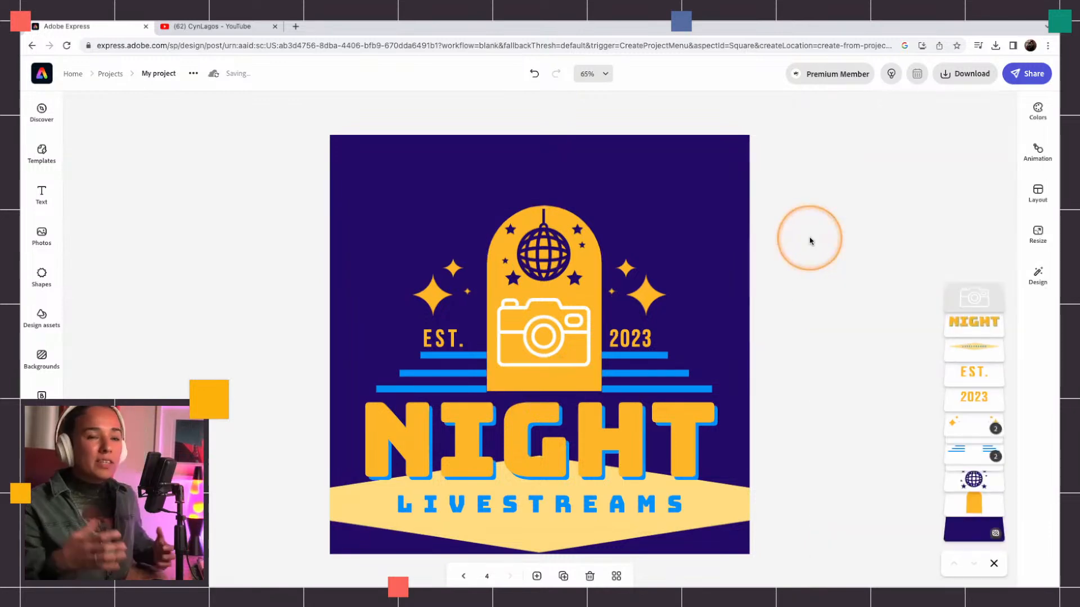
Step: Page back through the logo versions to the first one, on the white background
click(468, 586)
click(462, 577)
click(465, 576)
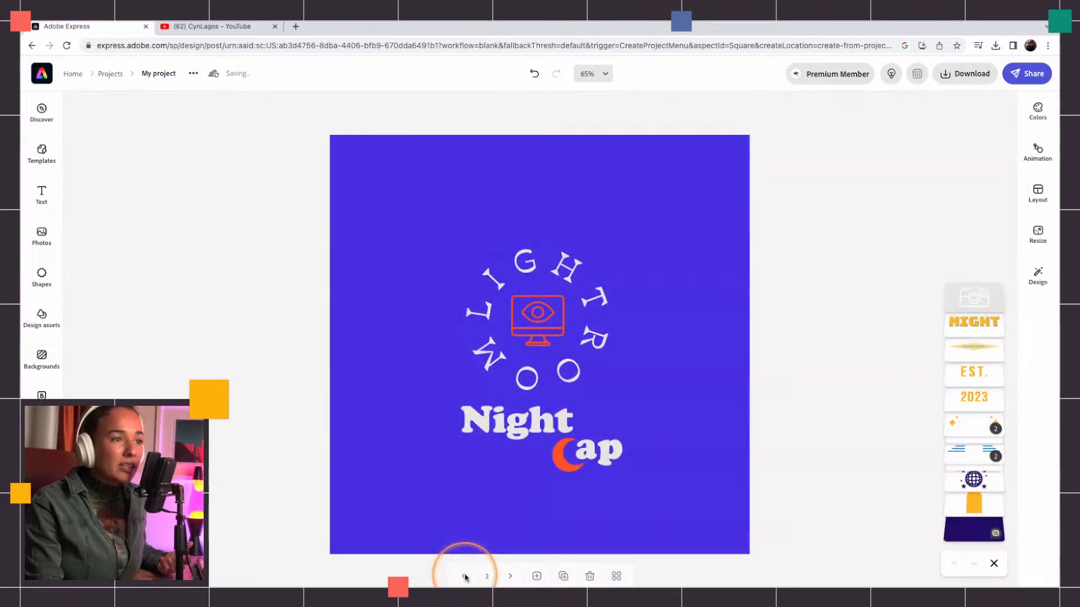
click(465, 577)
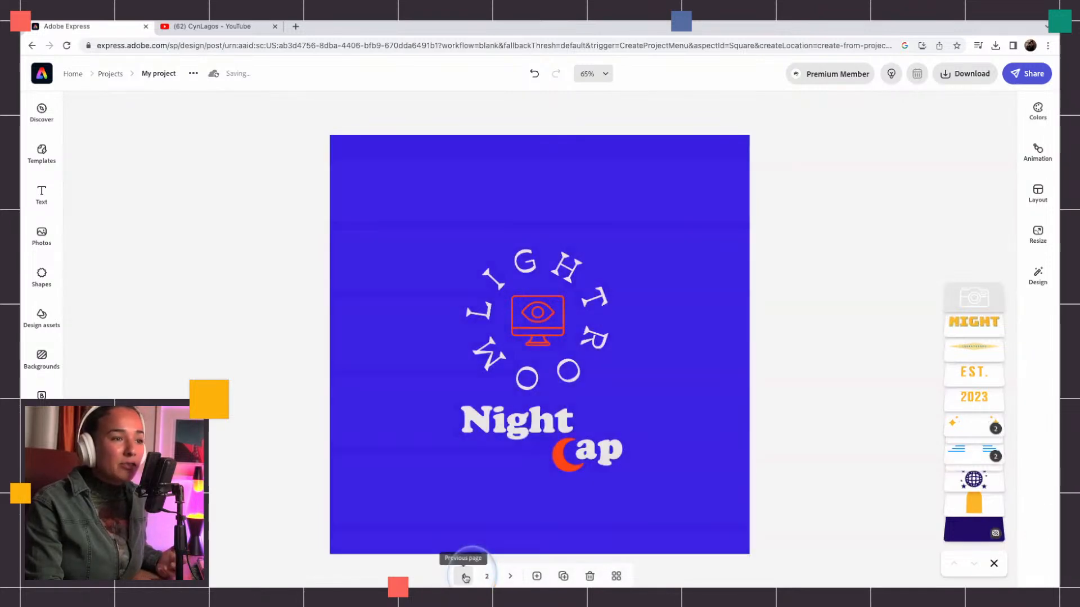
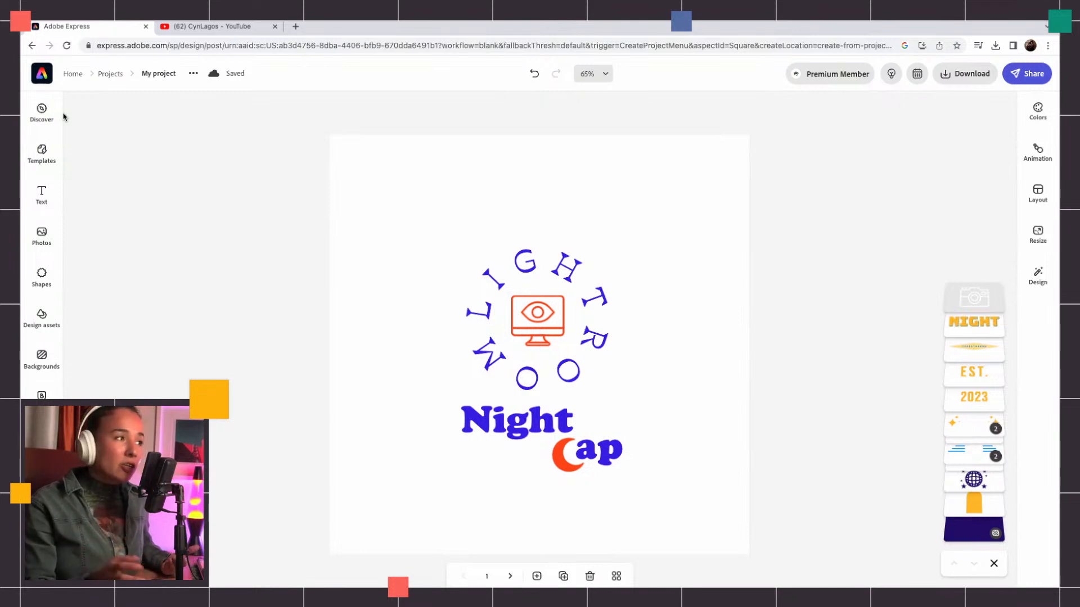
Step: Return to the home page and open the existing brand from the Brands page
click(45, 76)
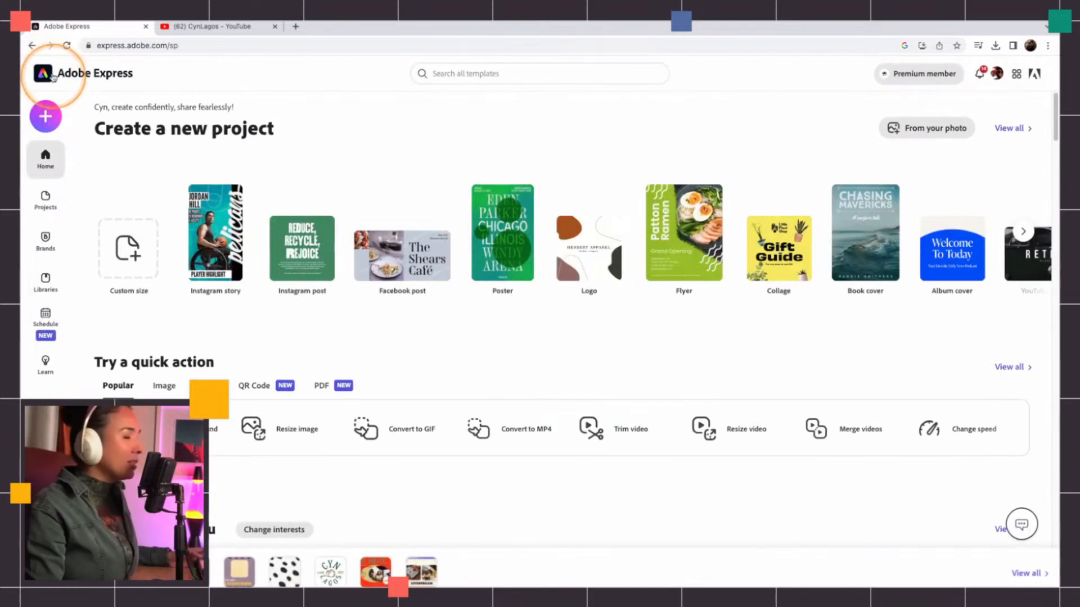
click(47, 245)
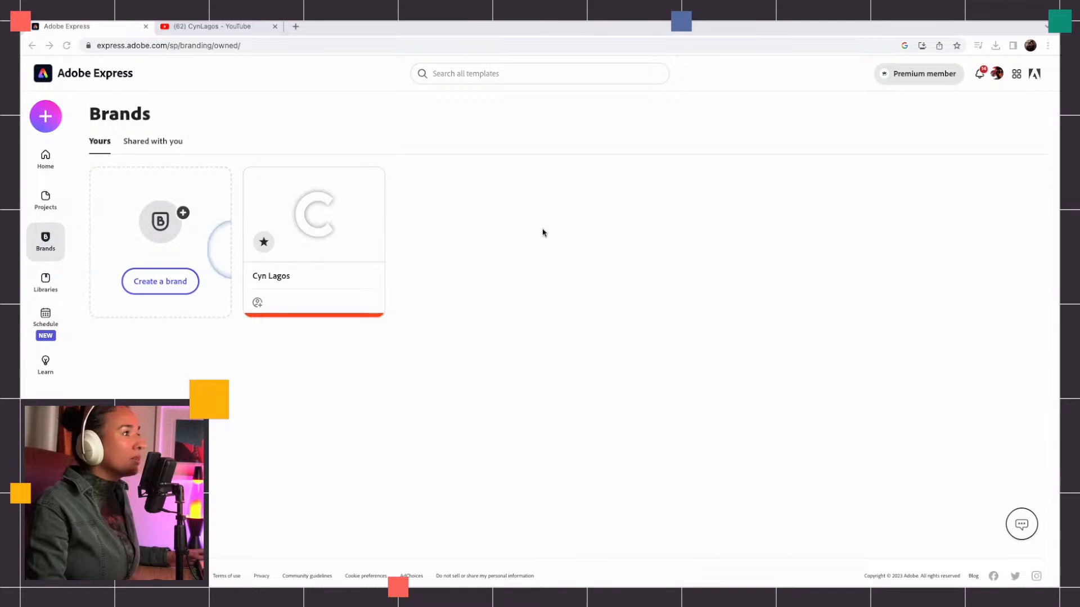
click(311, 212)
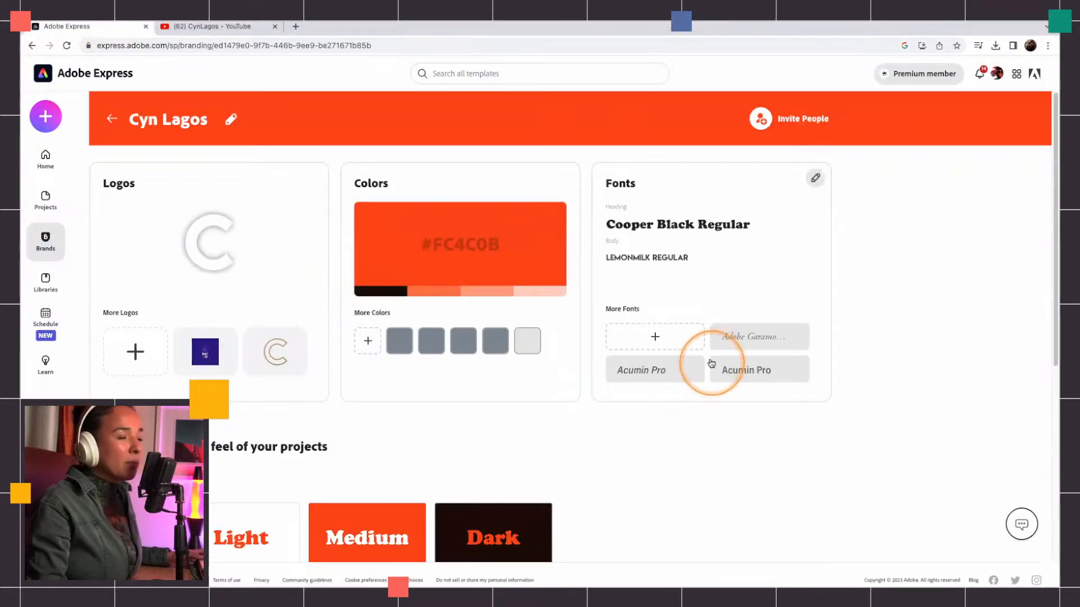
Step: Examine the brand's logos, colors, fonts and the page and video themes
scroll(710, 371, down, 2)
scroll(710, 373, up, 1)
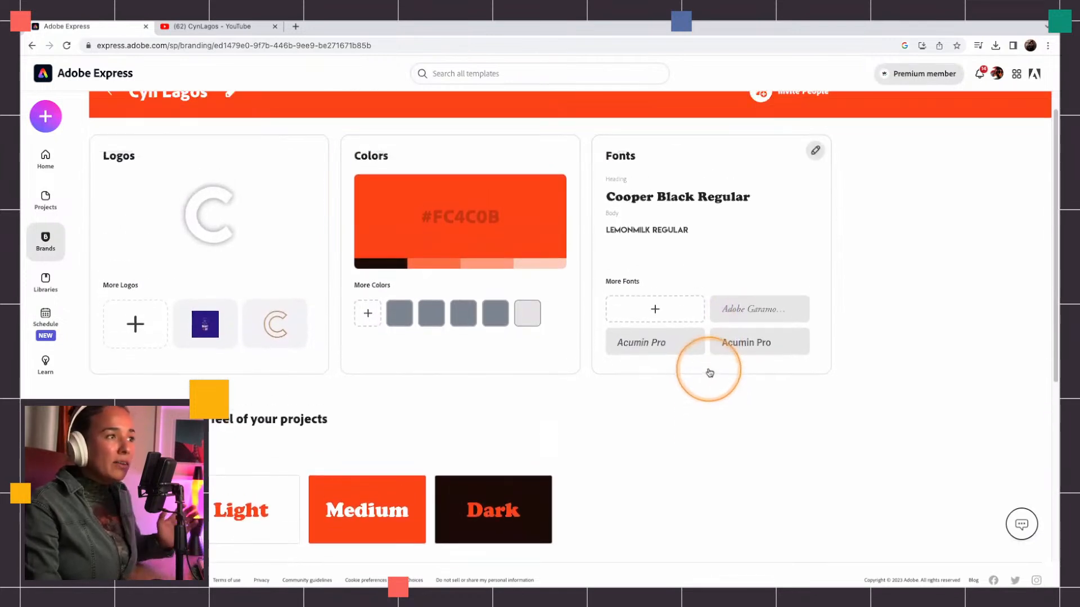
scroll(703, 375, up, 1)
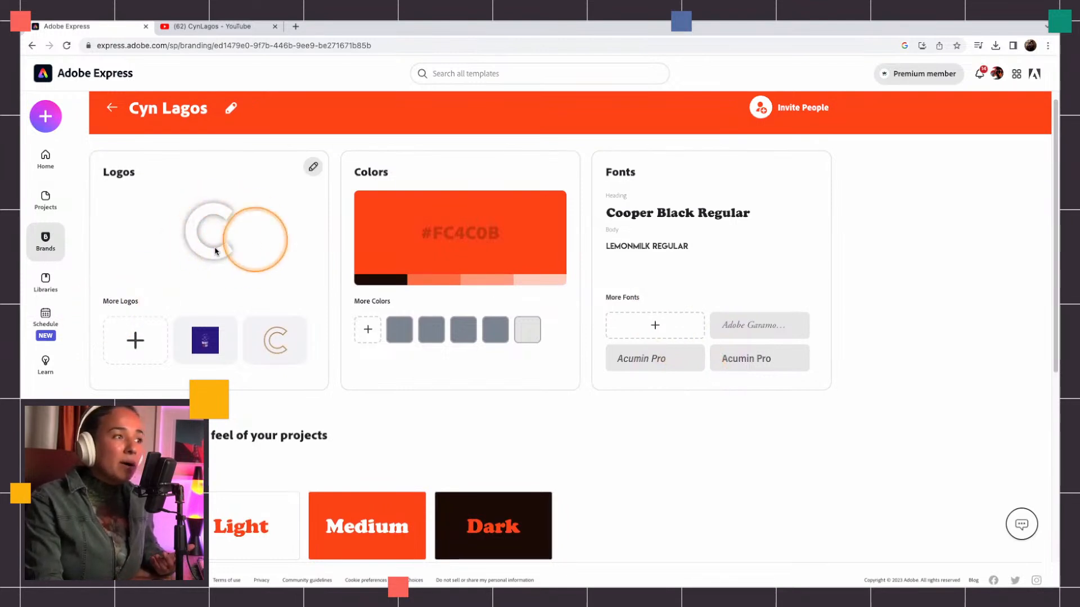
click(282, 345)
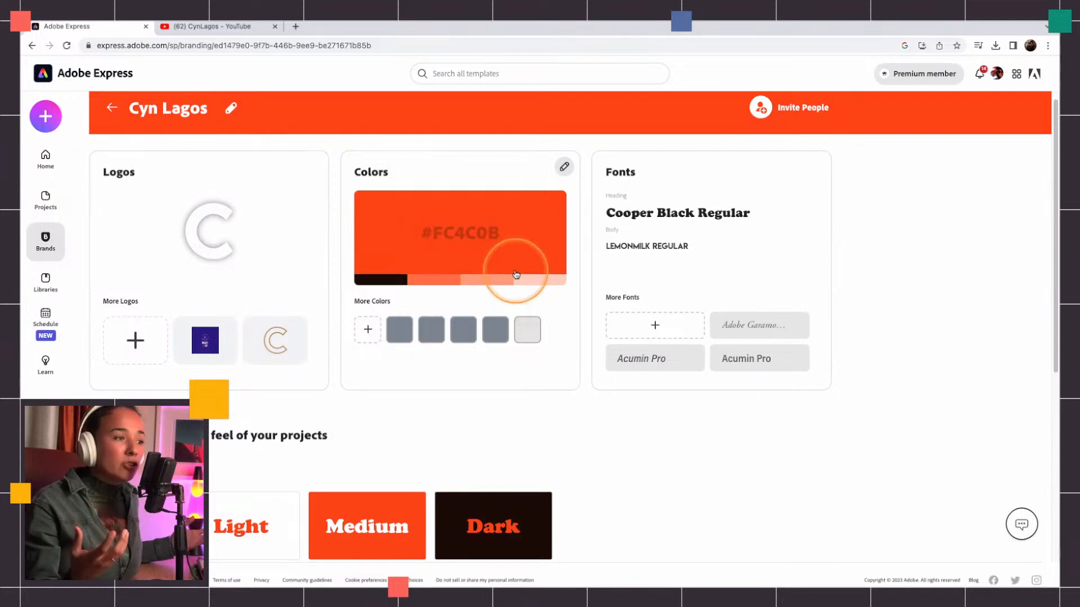
scroll(506, 261, down, 4)
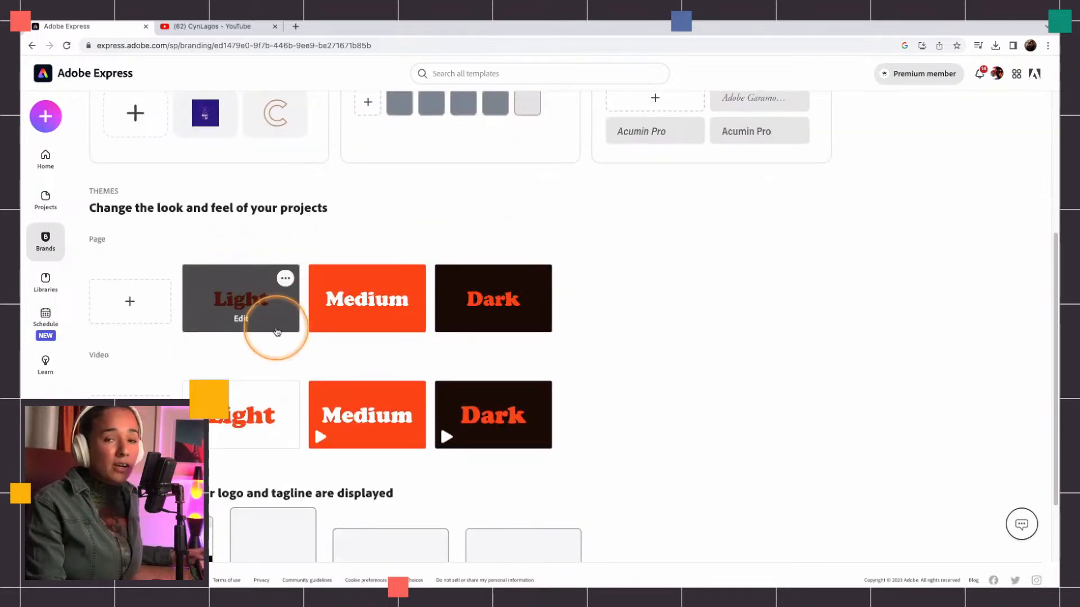
scroll(552, 352, down, 1)
scroll(551, 354, down, 1)
scroll(551, 350, up, 2)
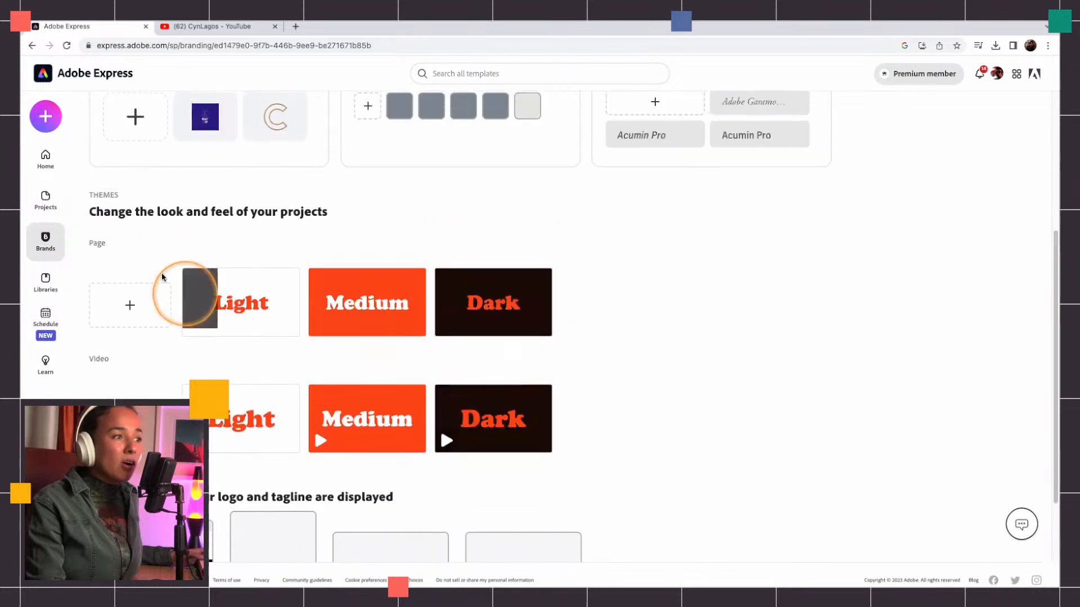
scroll(326, 306, up, 4)
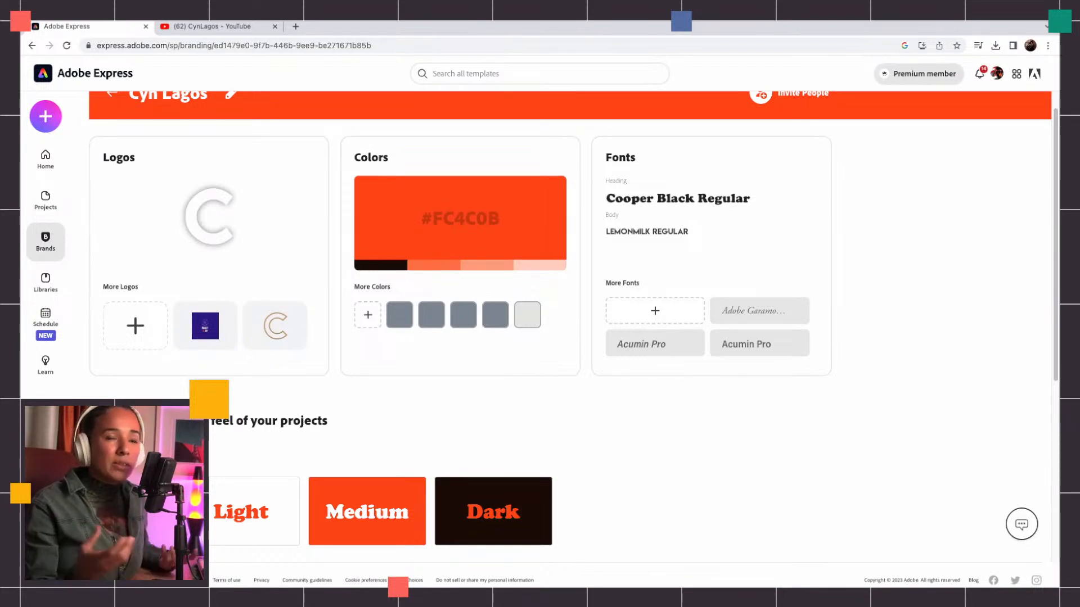
scroll(158, 396, up, 1)
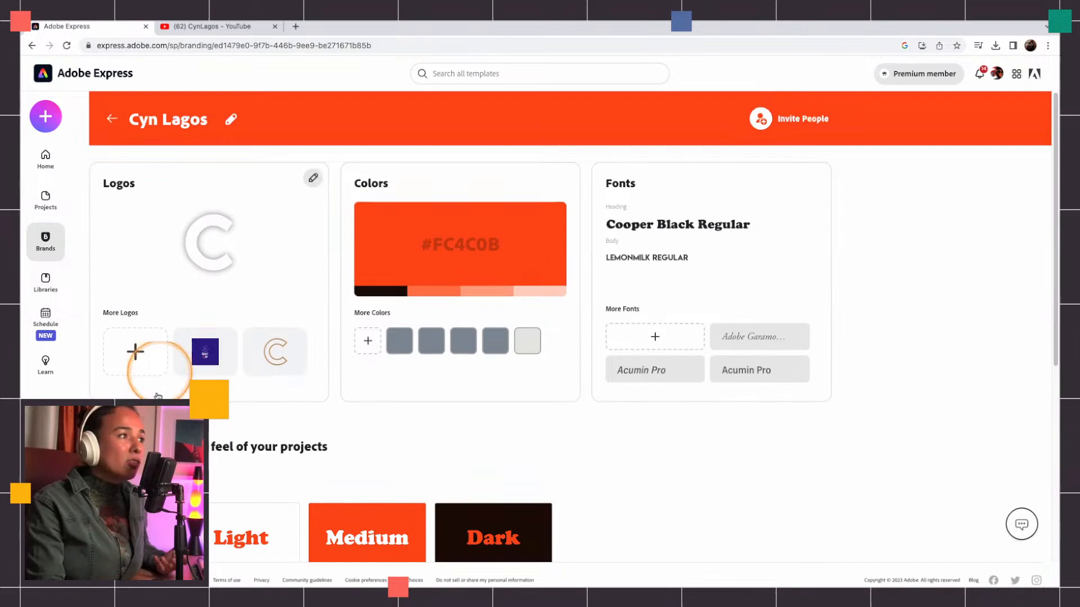
Step: Leave the brand, open the purple Livestream project from the Projects list and go to its Starting Soon page
click(112, 120)
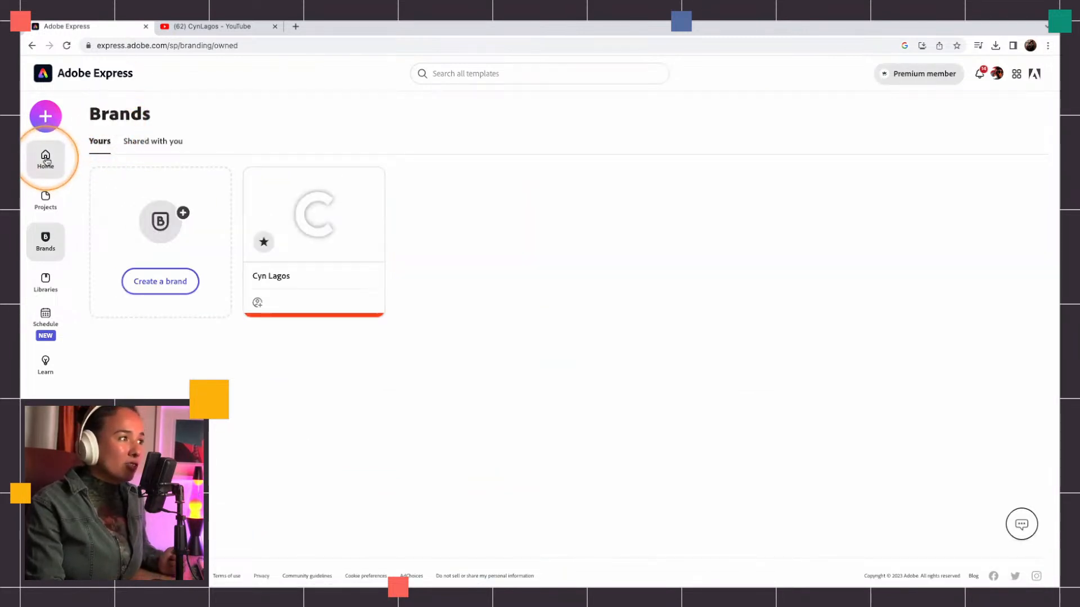
click(46, 198)
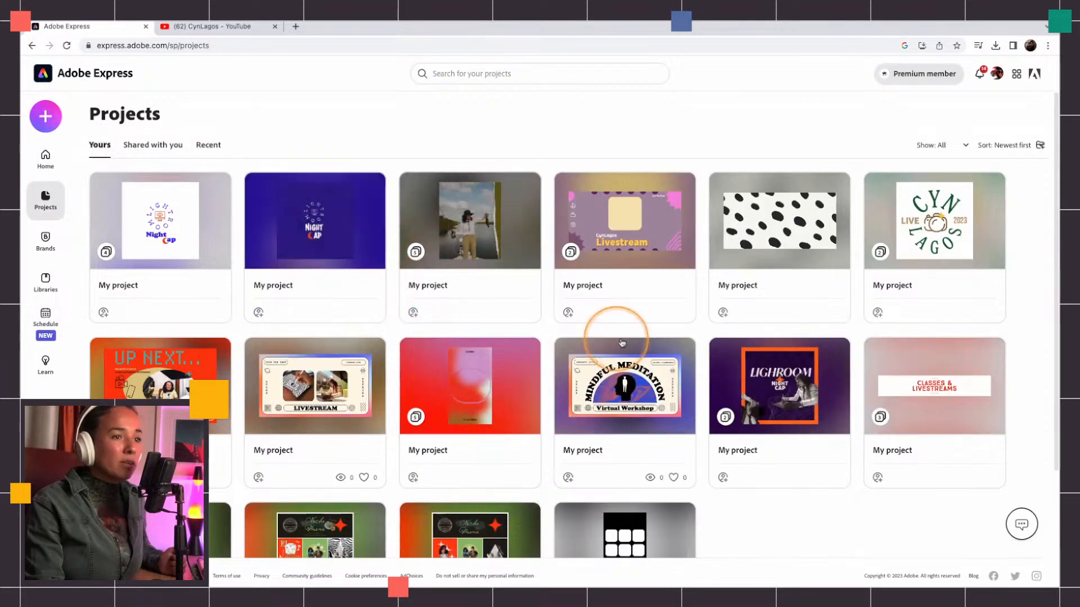
click(664, 313)
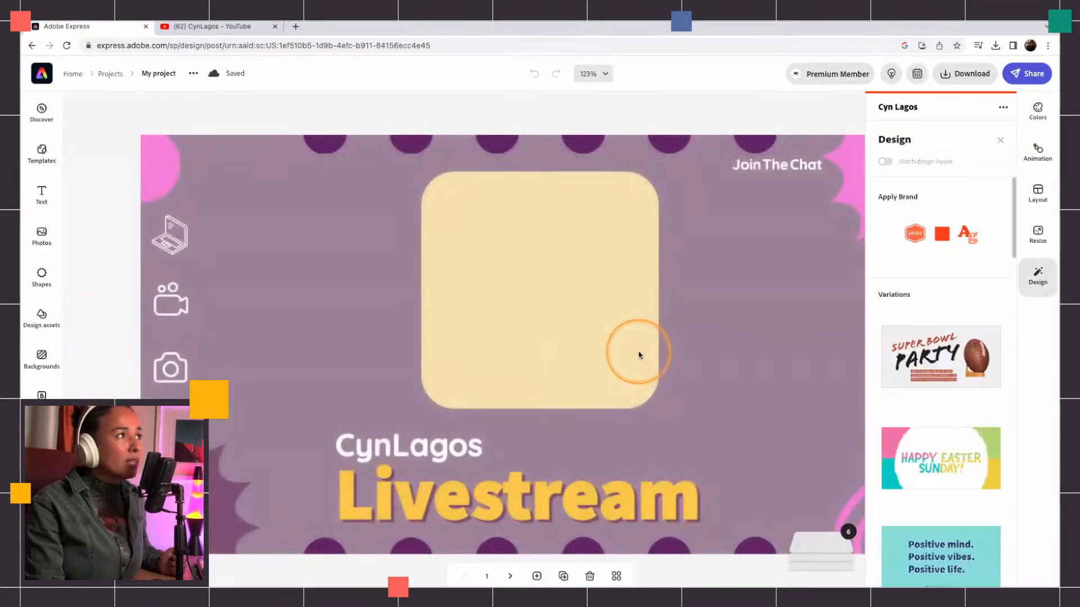
click(515, 577)
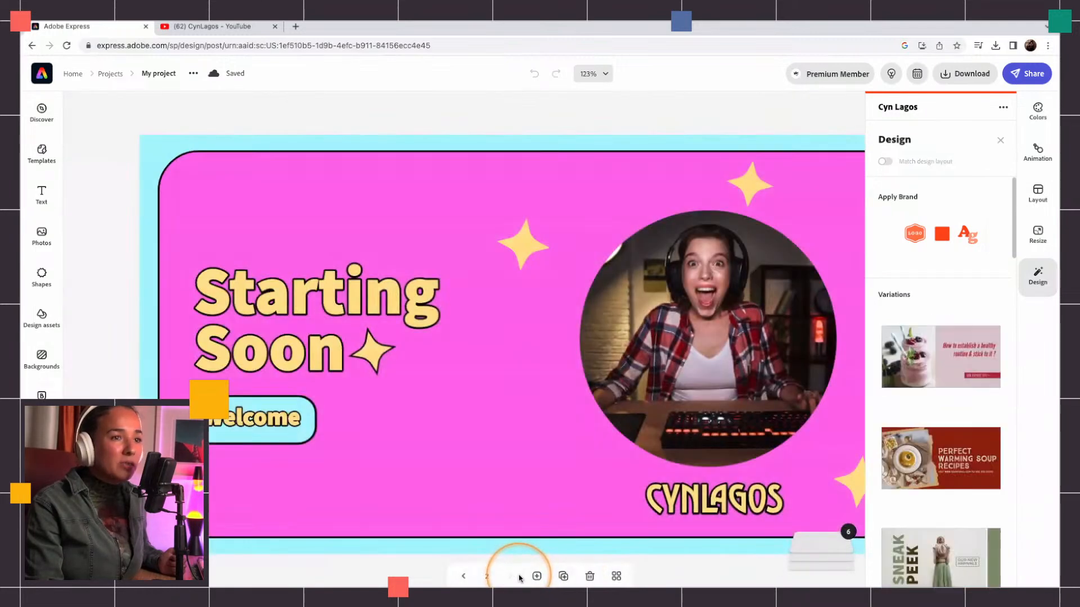
Step: Select all the elements of the Starting Soon page together and clear the selection
drag(104, 117, 933, 568)
drag(1007, 580, 826, 461)
click(731, 405)
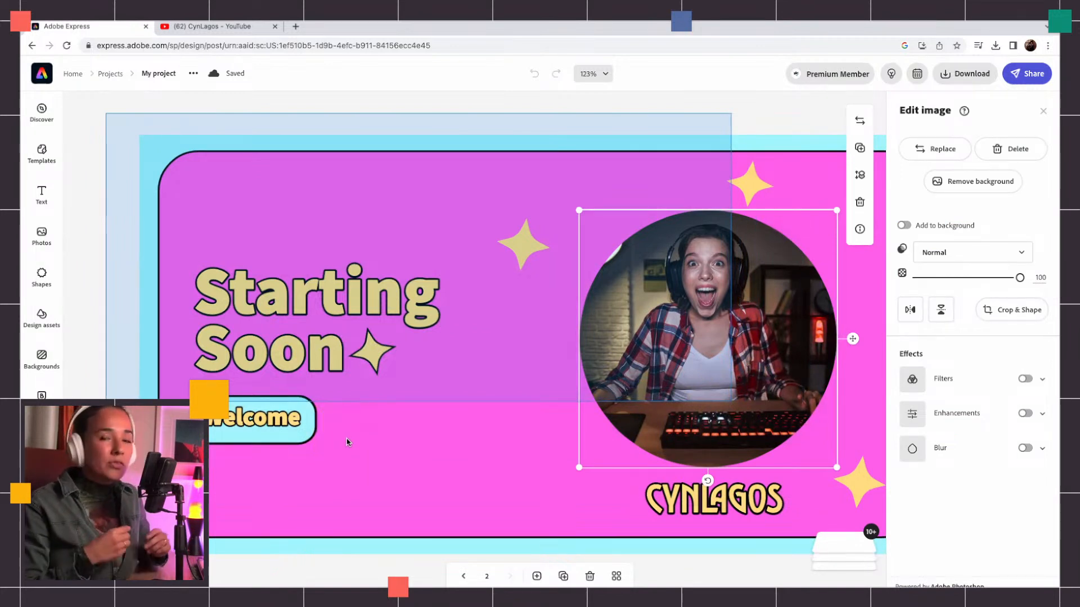
click(72, 221)
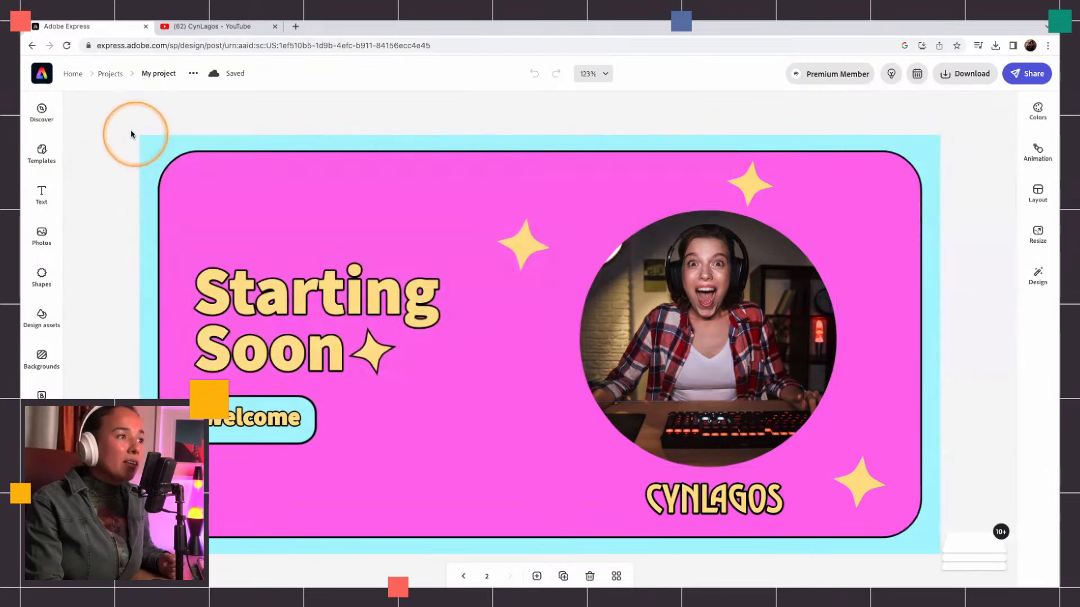
drag(125, 128, 929, 557)
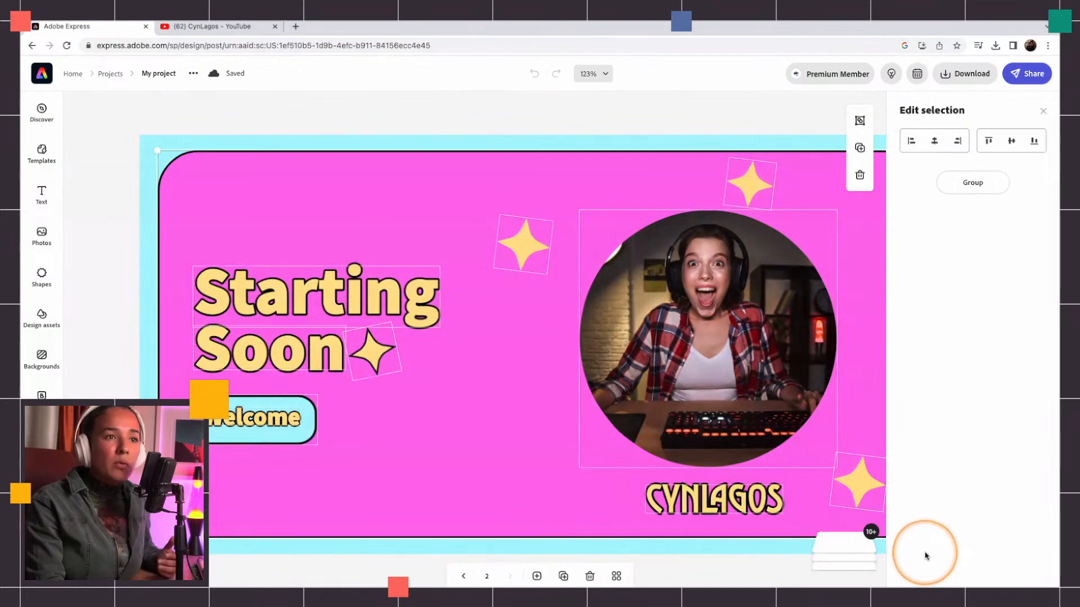
click(1043, 111)
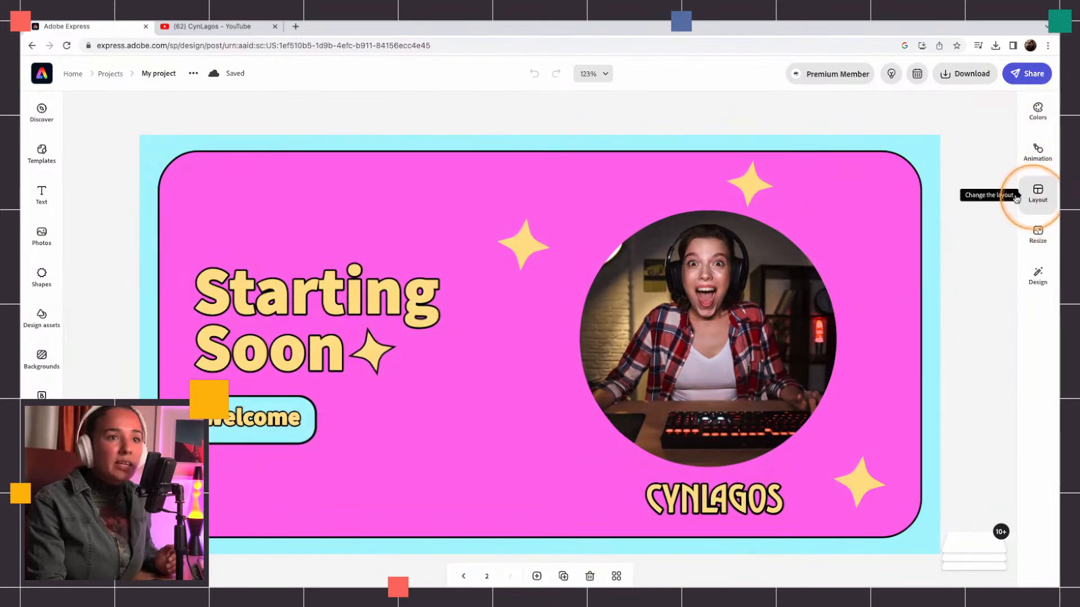
Step: Apply the brand to the Starting Soon page through the Design options
click(909, 207)
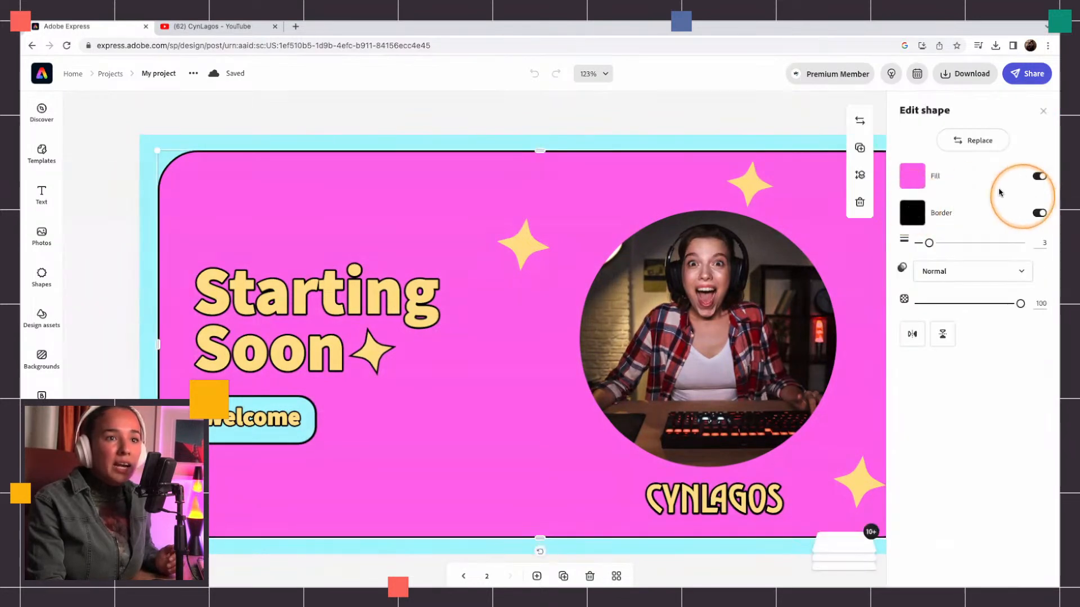
click(1041, 111)
click(1049, 200)
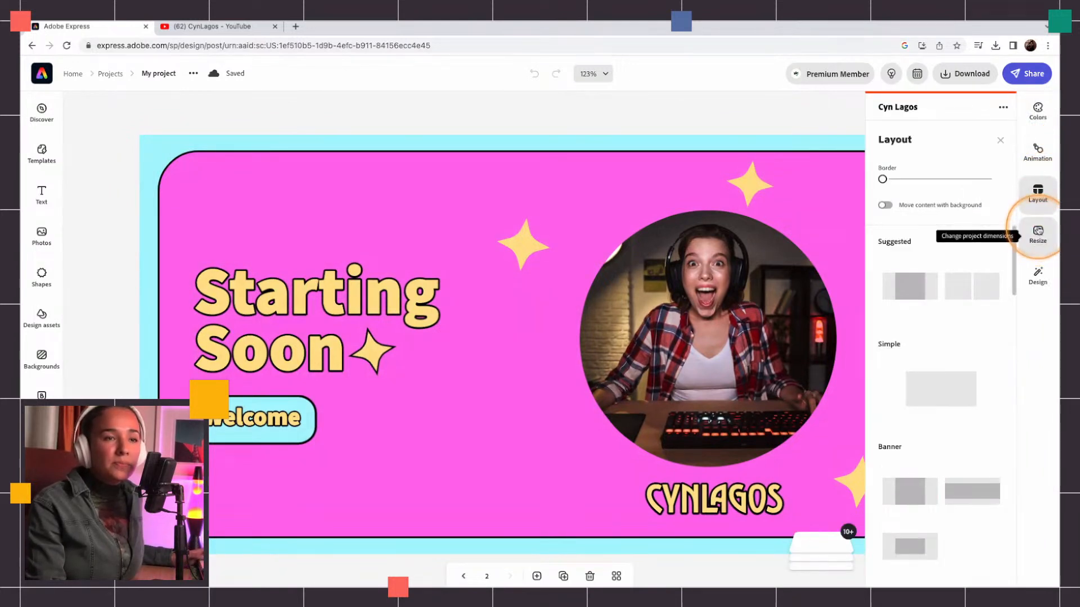
click(1038, 276)
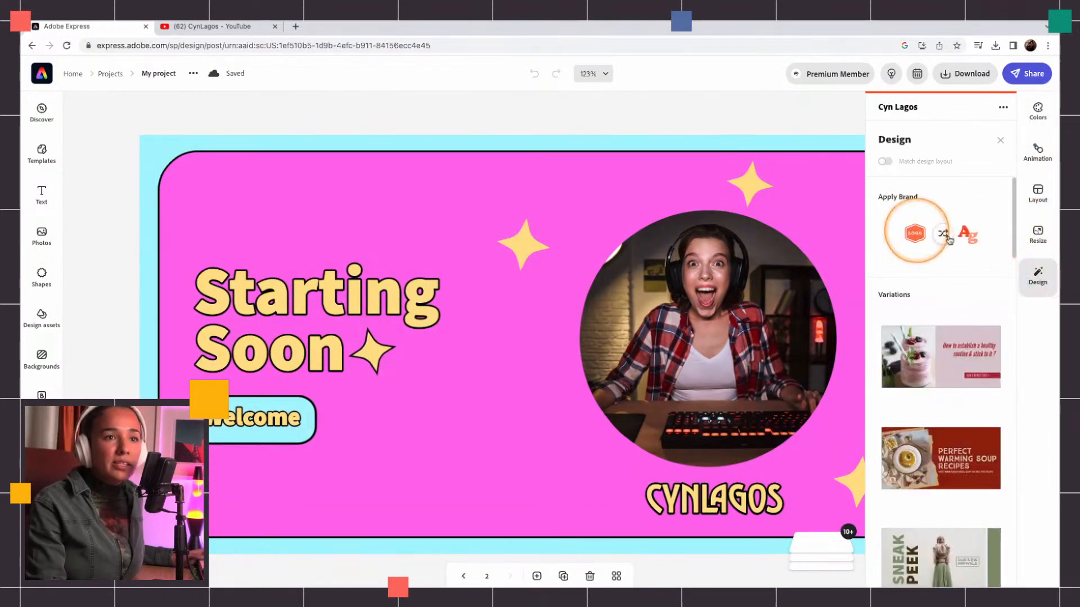
click(912, 236)
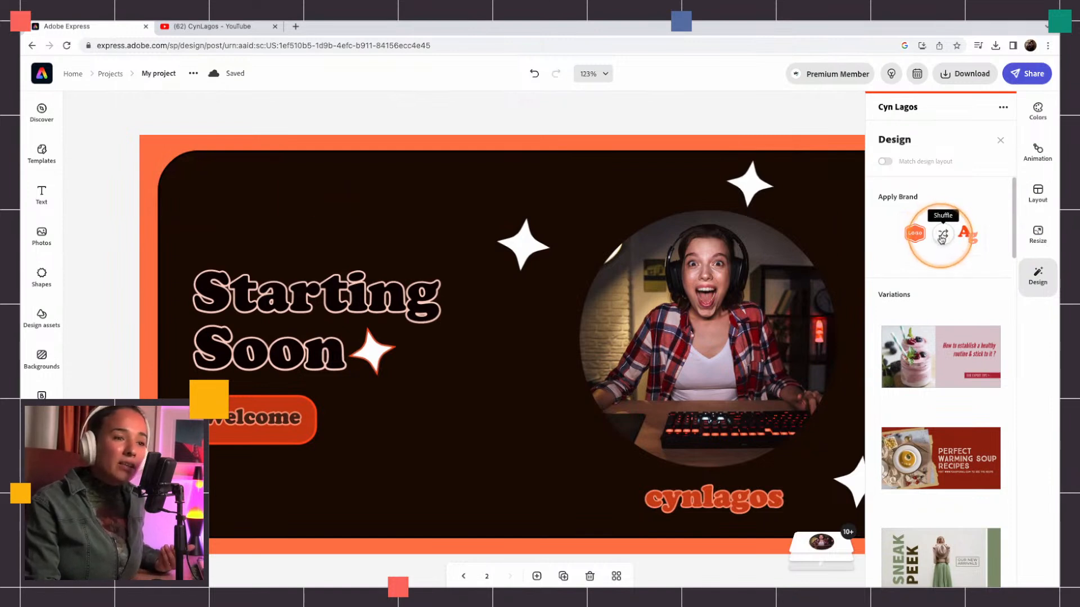
Step: Shuffle the brand styling on the Starting Soon page to a dark background with an orange frame and salmon stars
click(943, 236)
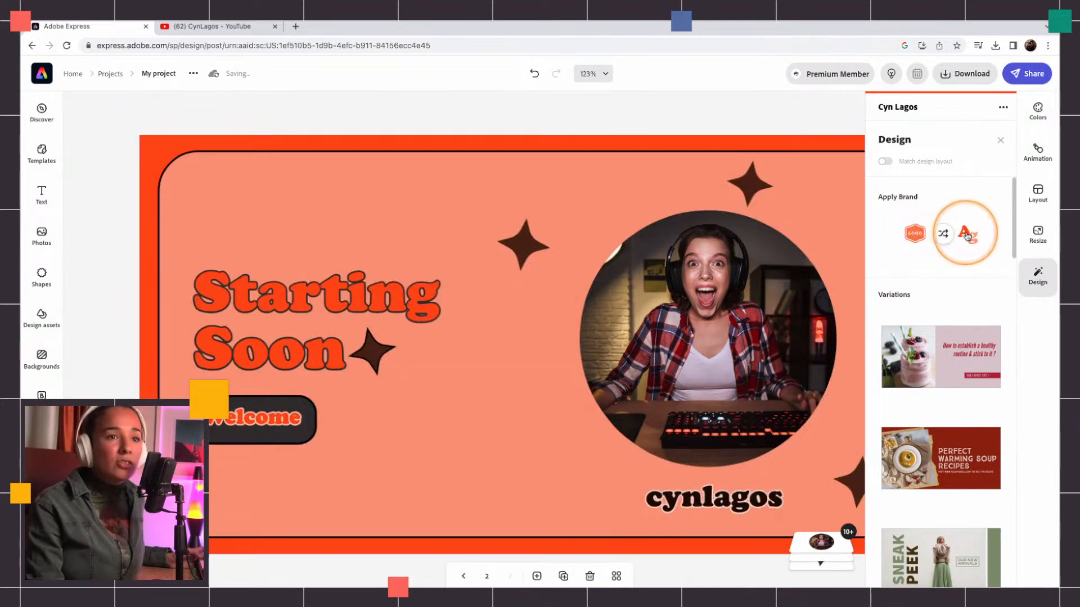
click(969, 237)
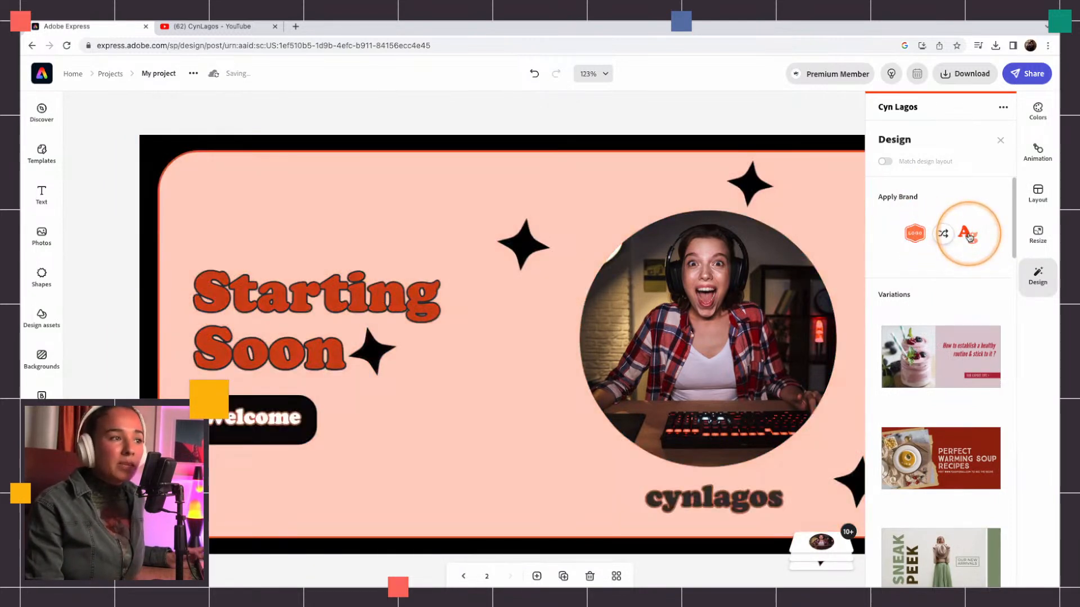
click(947, 236)
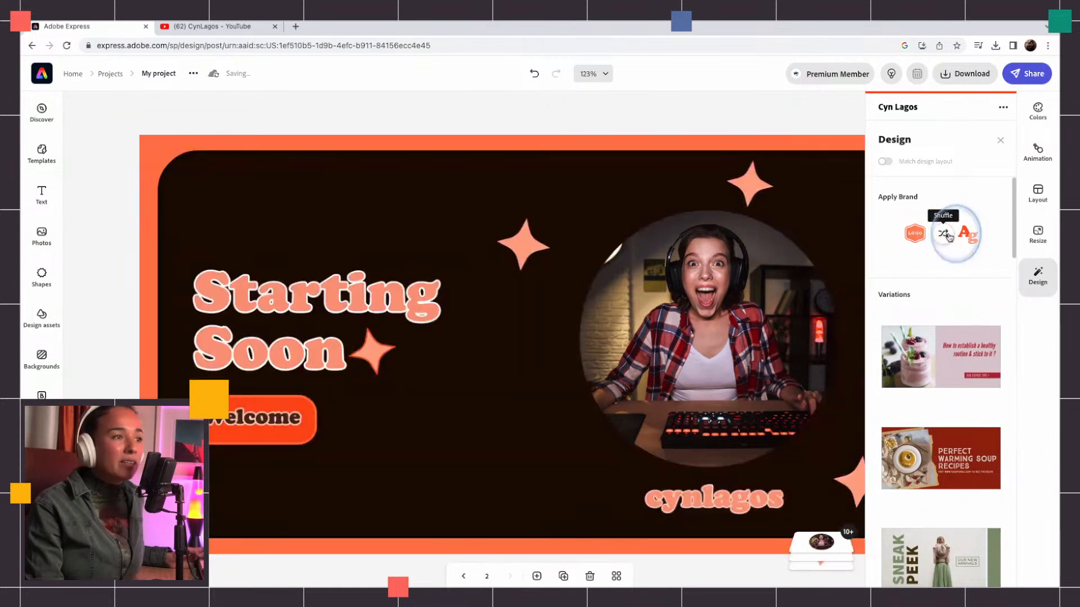
click(947, 235)
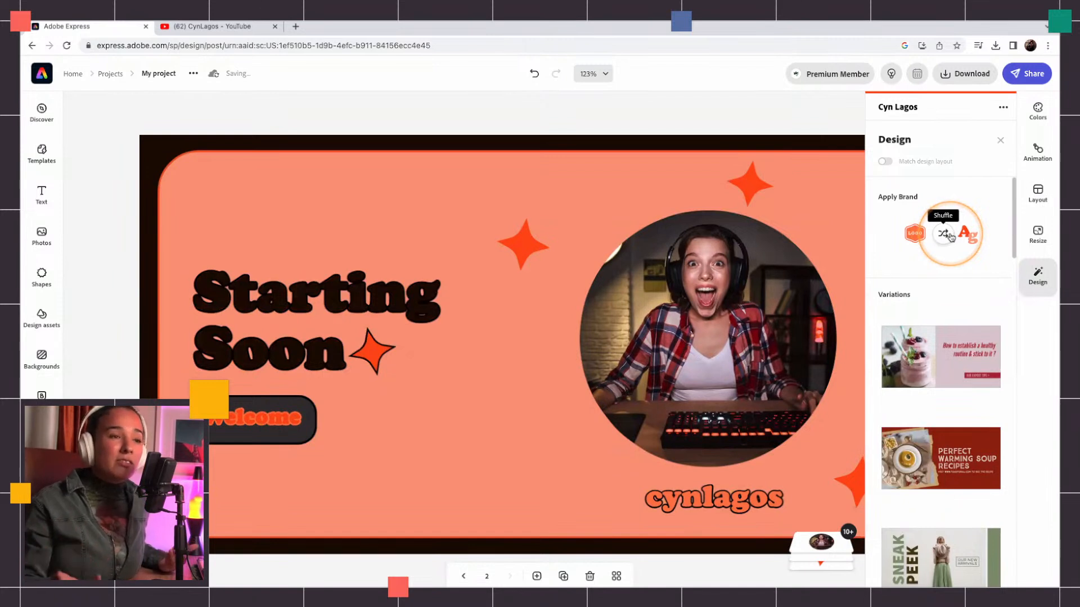
click(948, 237)
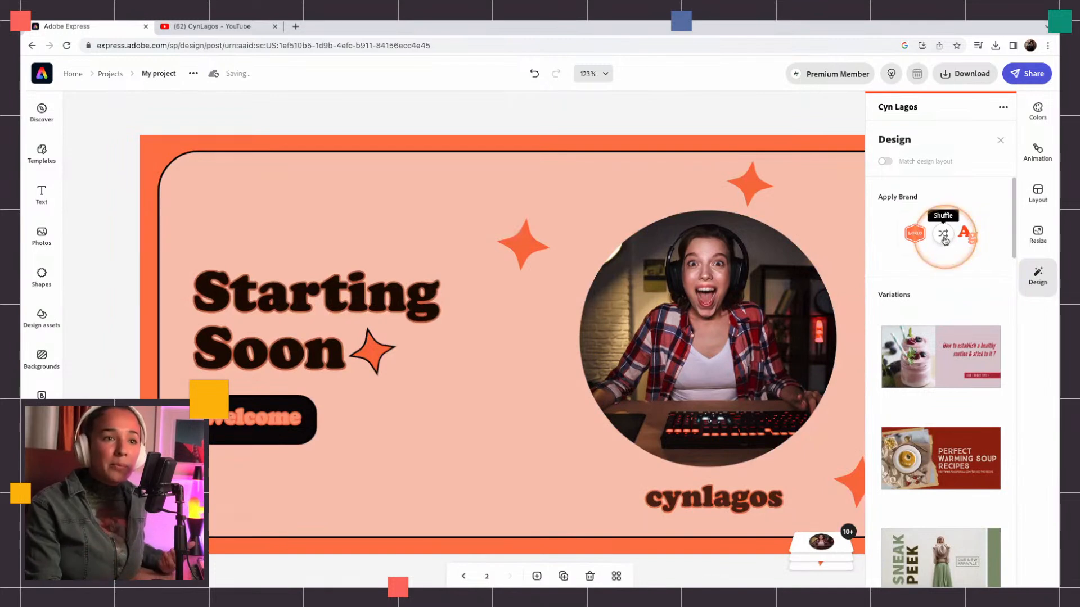
click(944, 238)
click(919, 237)
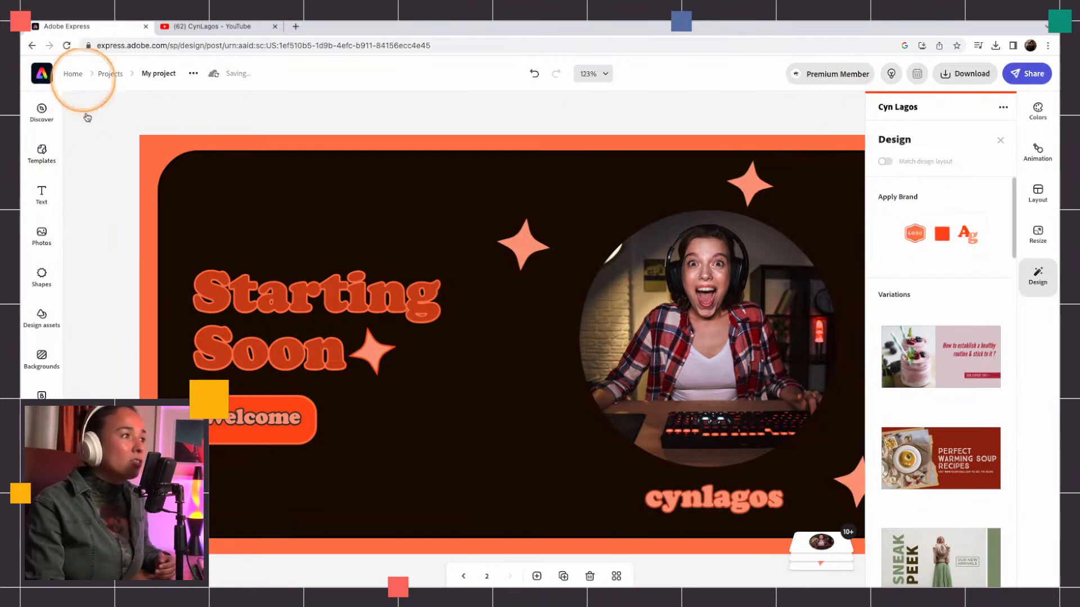
Step: Leave the project, go to the Brands page and start creating a new brand
click(42, 74)
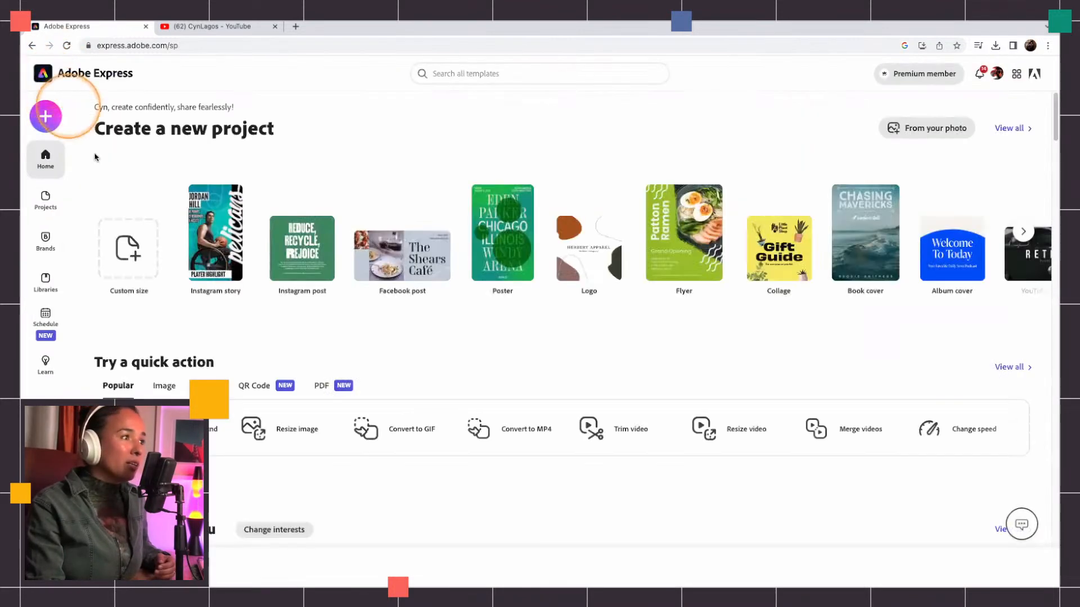
click(47, 246)
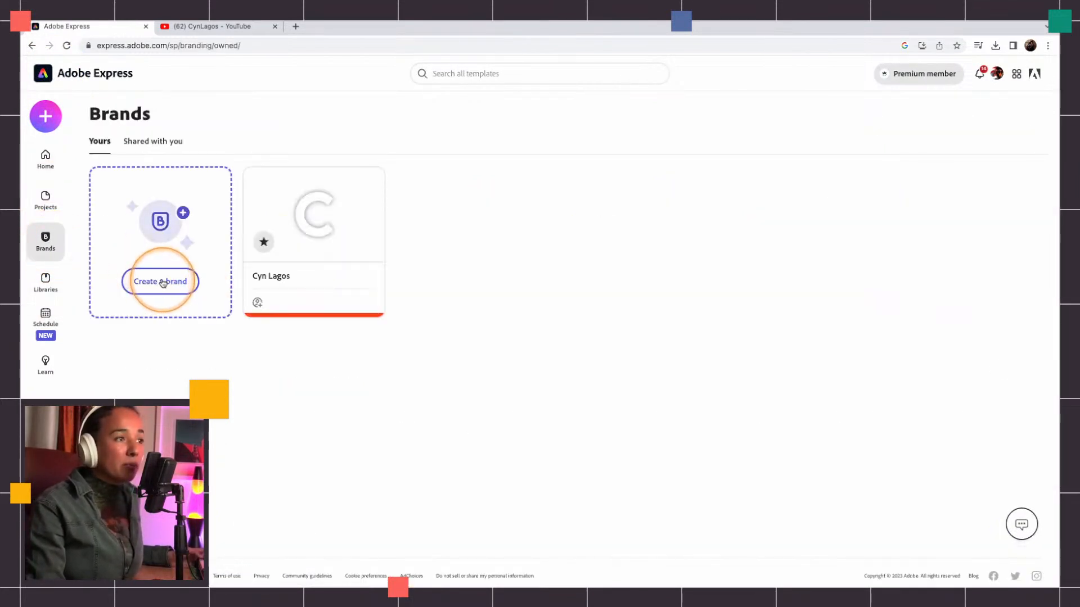
mouse_move(344, 260)
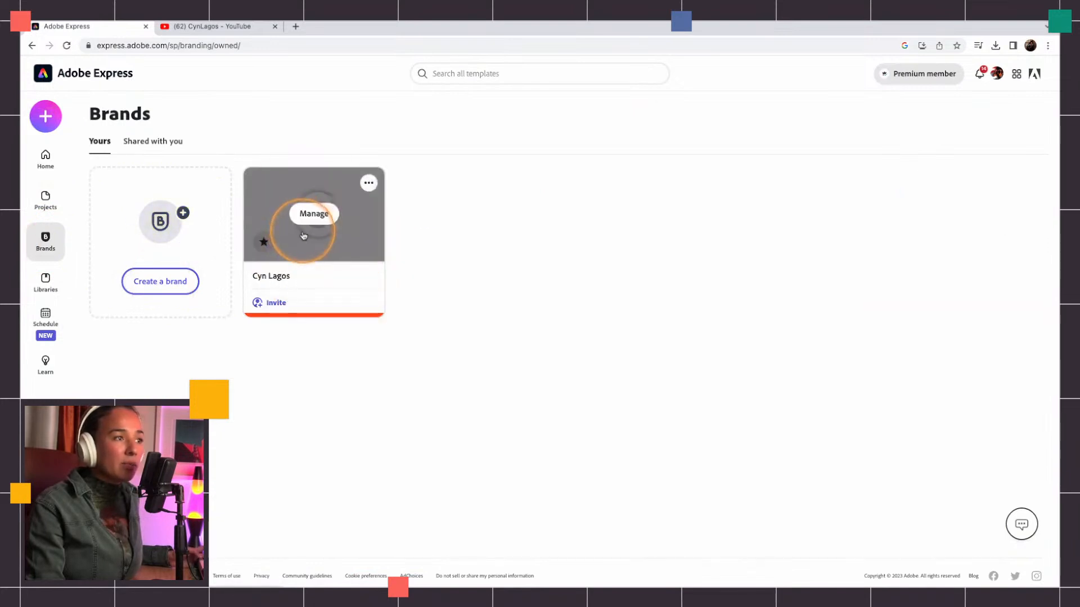
click(175, 279)
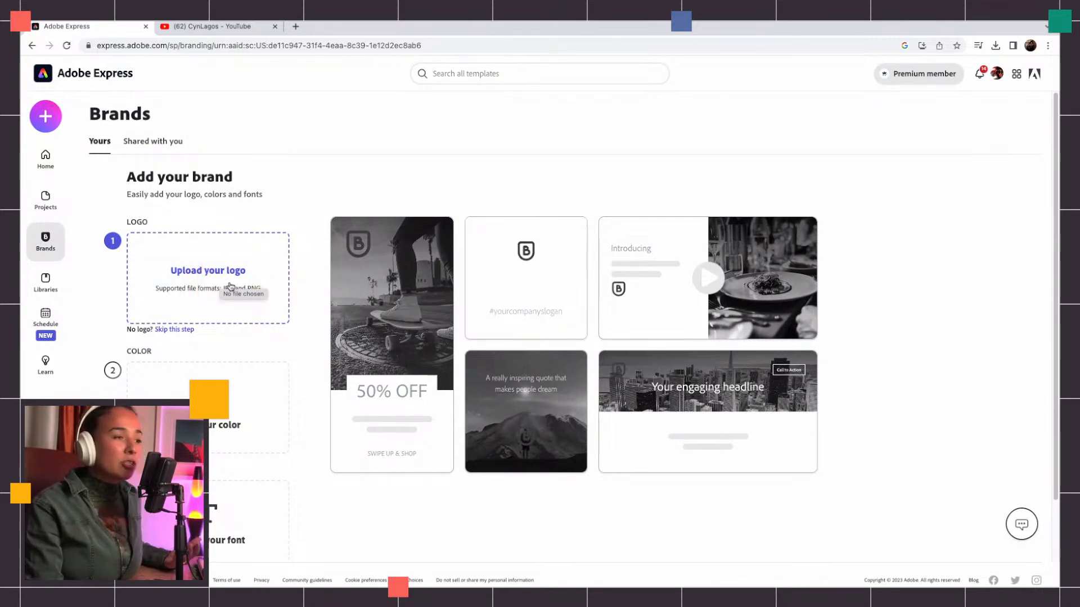
Step: Preview My project-1 (1).jpg in the Lightroom NightCap folder and upload it as the new brand's logo
click(230, 285)
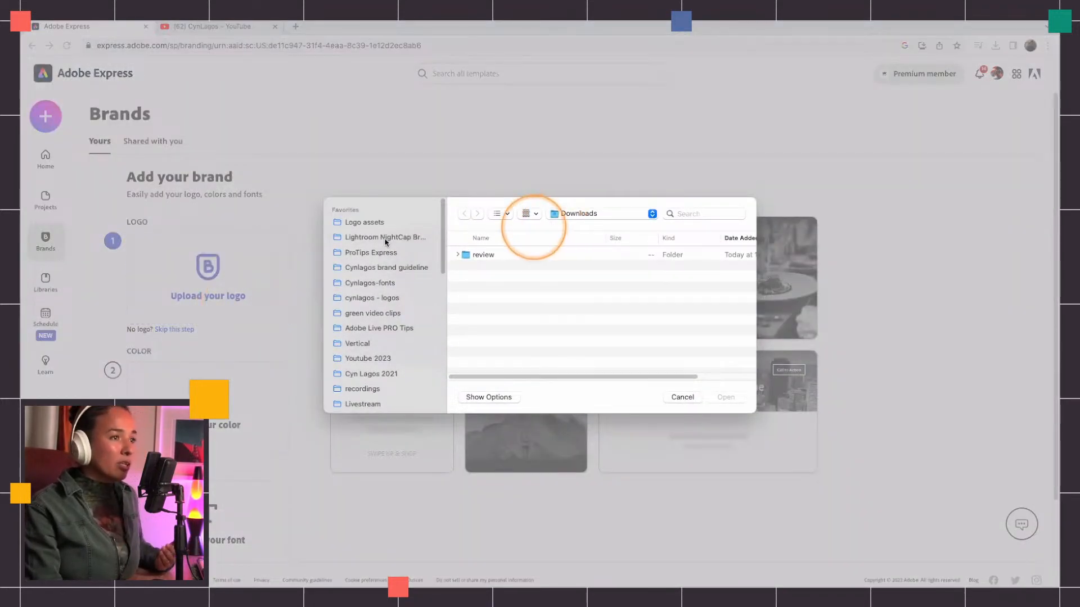
click(374, 237)
click(497, 264)
key(space)
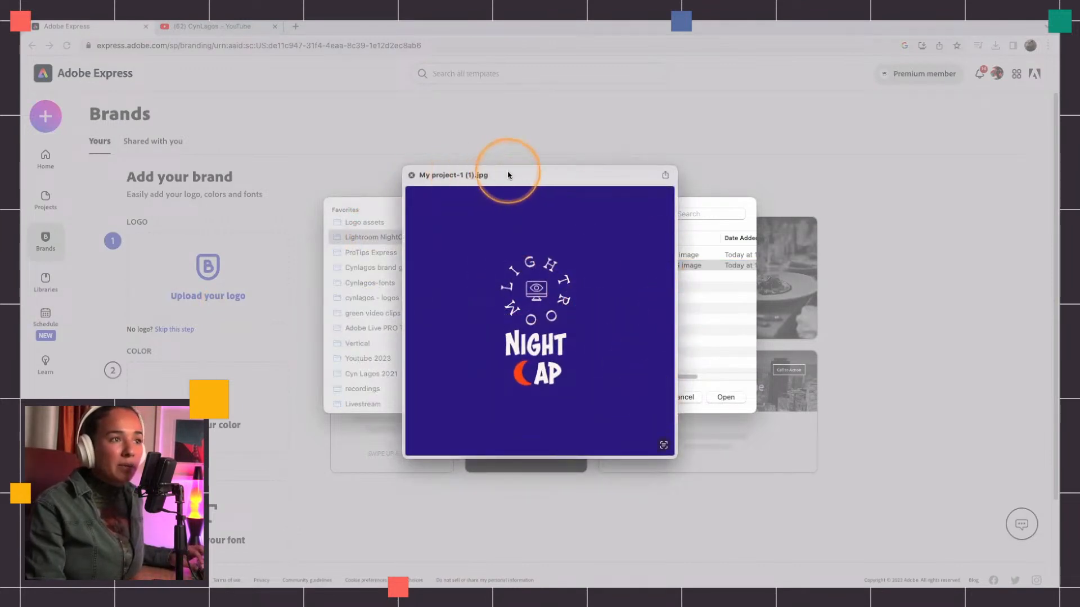
key(space)
click(730, 399)
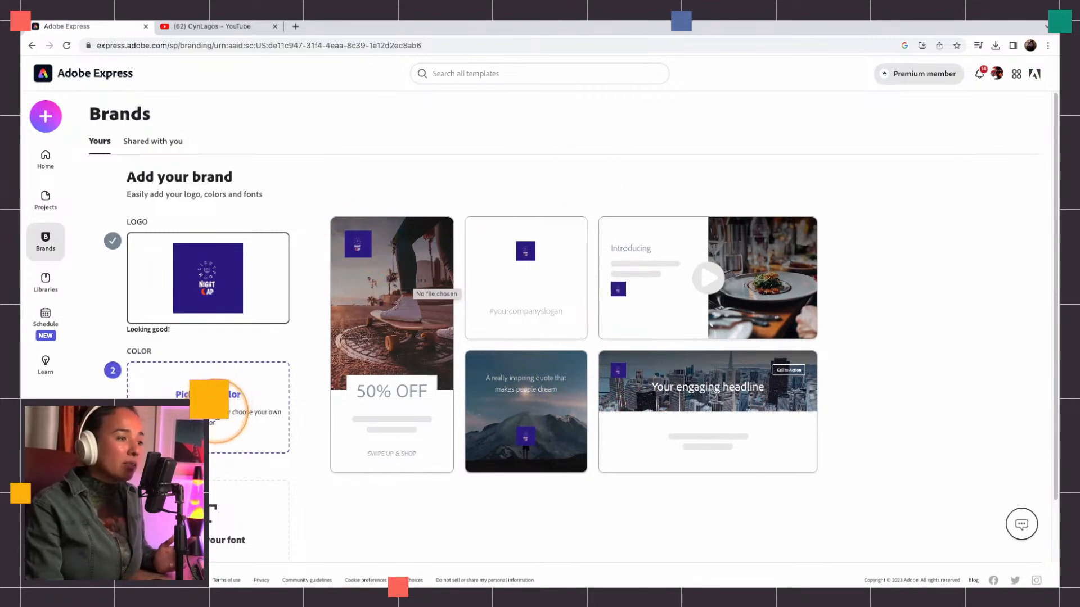
Step: Set the brand color to the logo's dark blue, #33168C, and save it
click(211, 393)
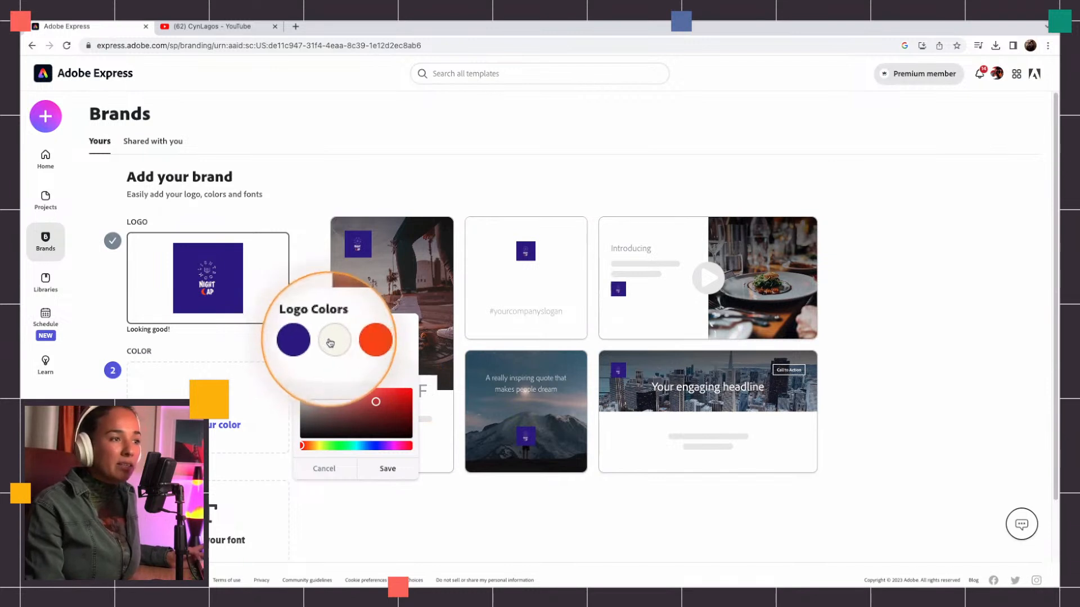
click(313, 341)
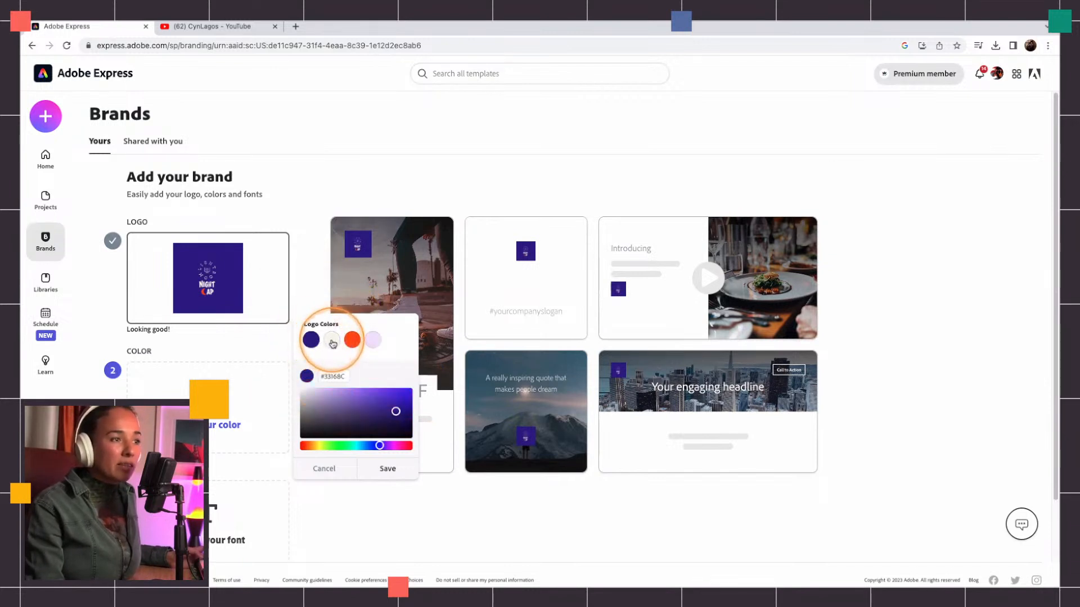
click(387, 468)
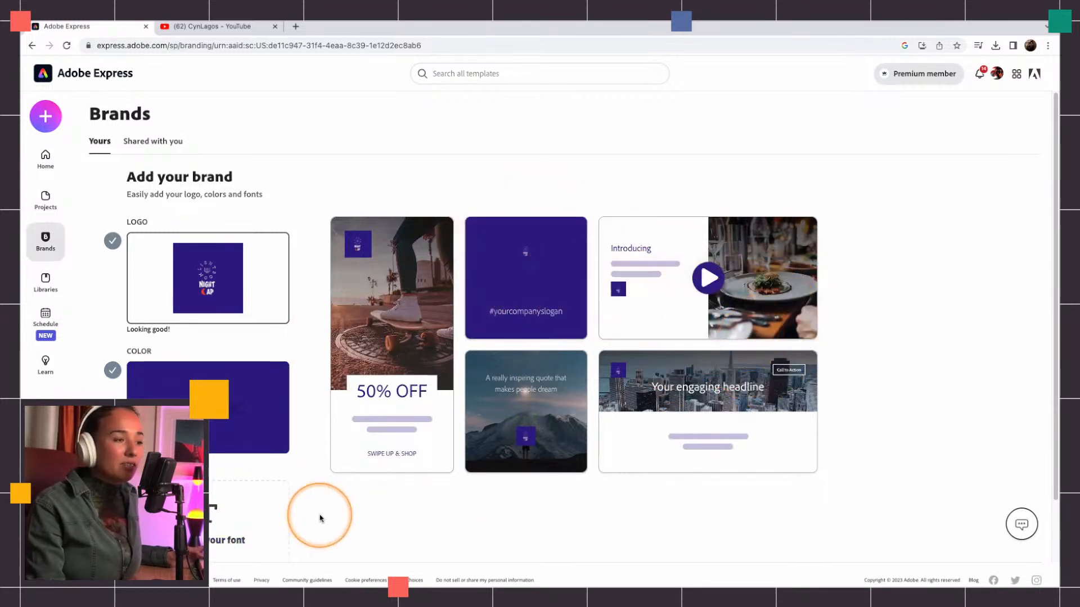
Step: Choose Museo Slab 1000 from the Loud group as the brand font
scroll(313, 515, down, 2)
click(214, 453)
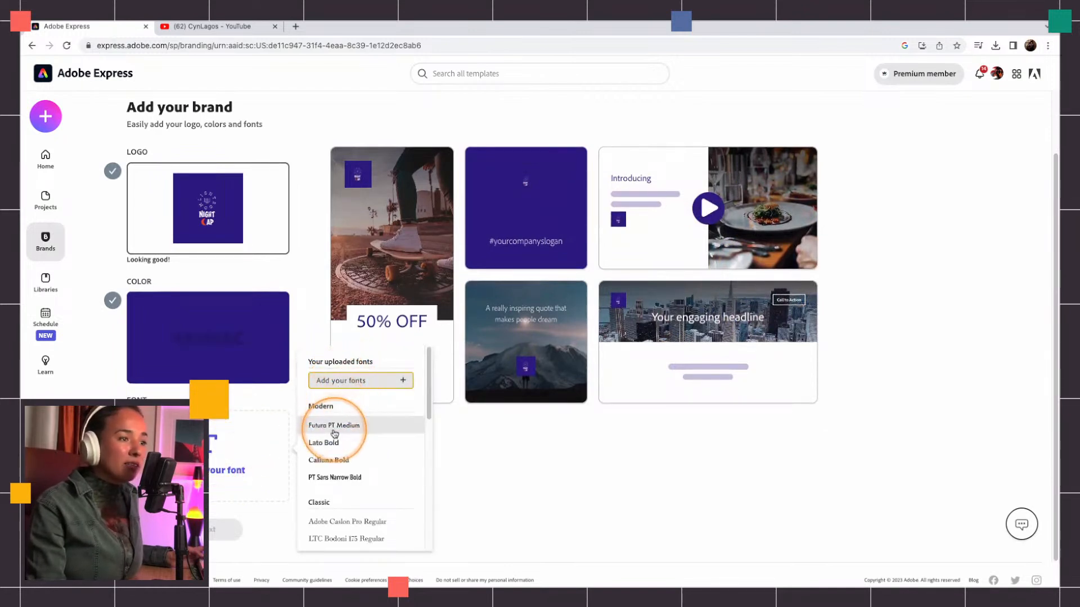
scroll(360, 493, down, 5)
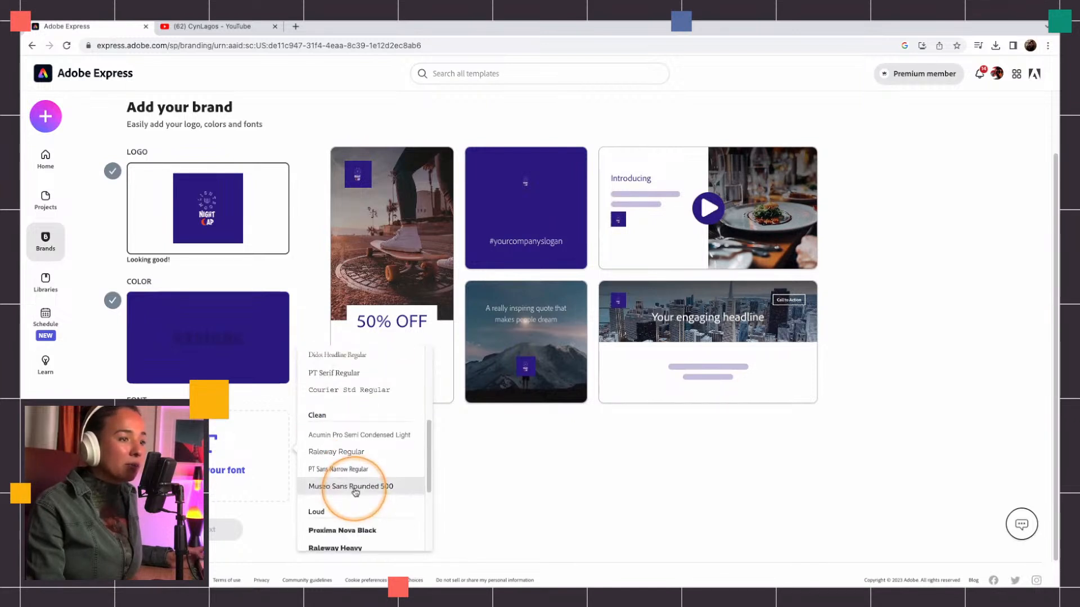
scroll(349, 534, down, 3)
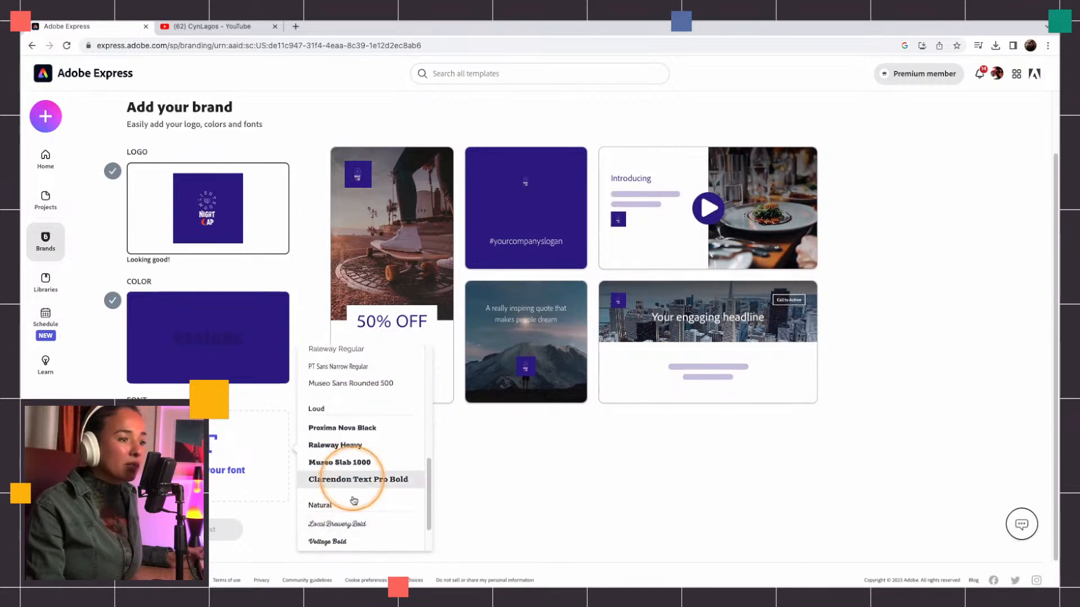
click(350, 463)
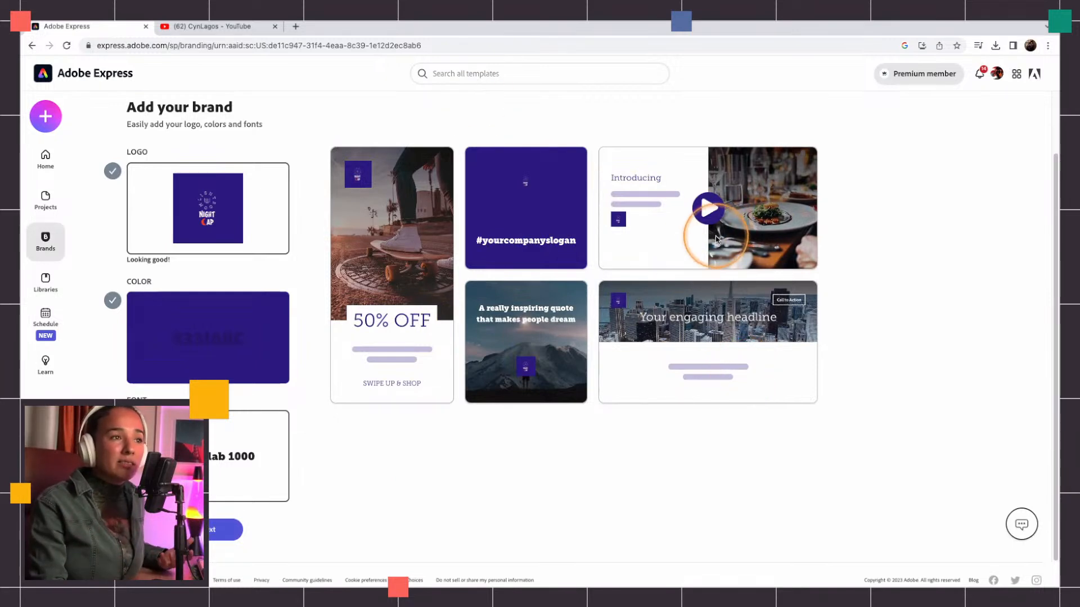
Step: Name the brand nightcap, create it and dismiss the closing dialog without adding another brand
click(228, 530)
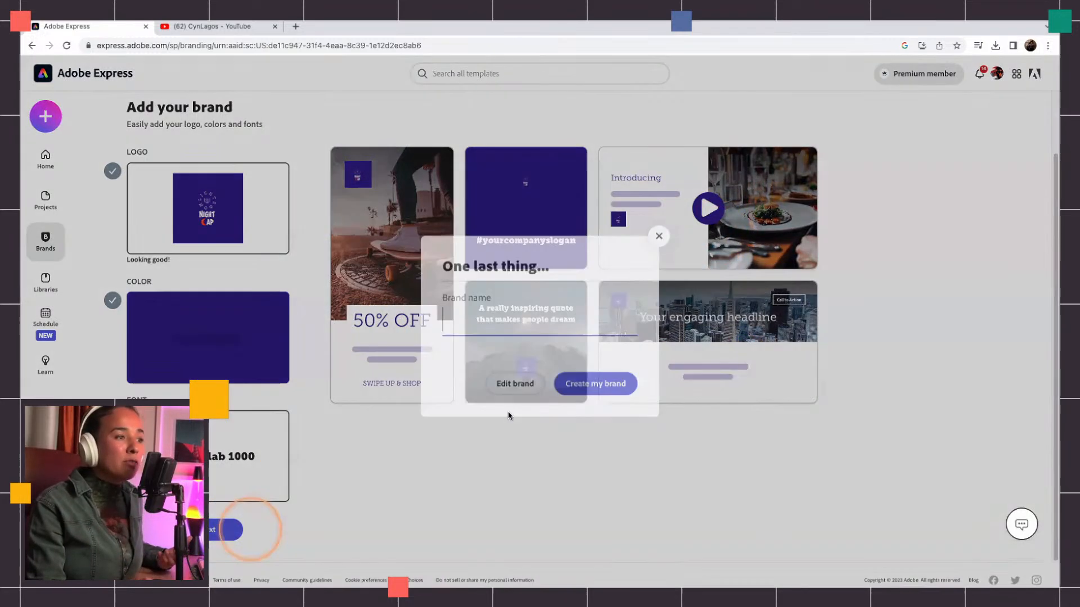
click(501, 331)
text(nightcap)
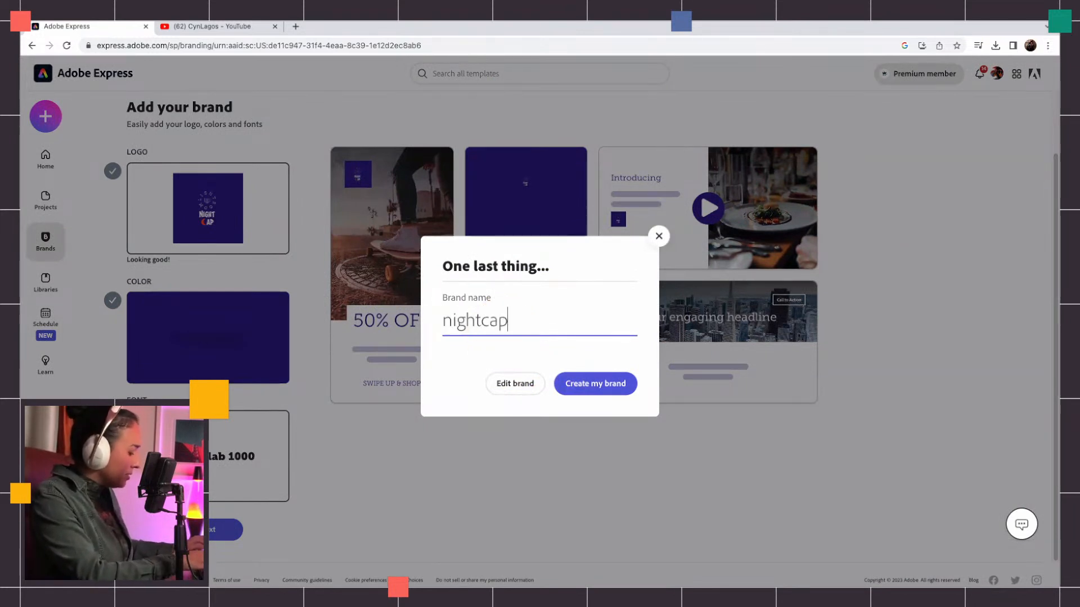
click(594, 384)
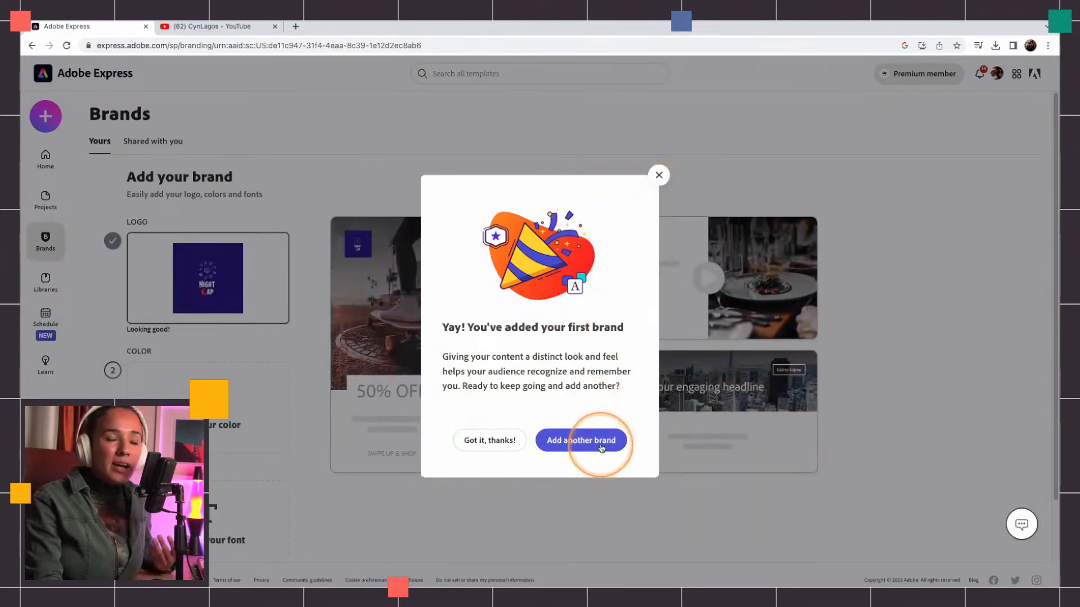
click(659, 175)
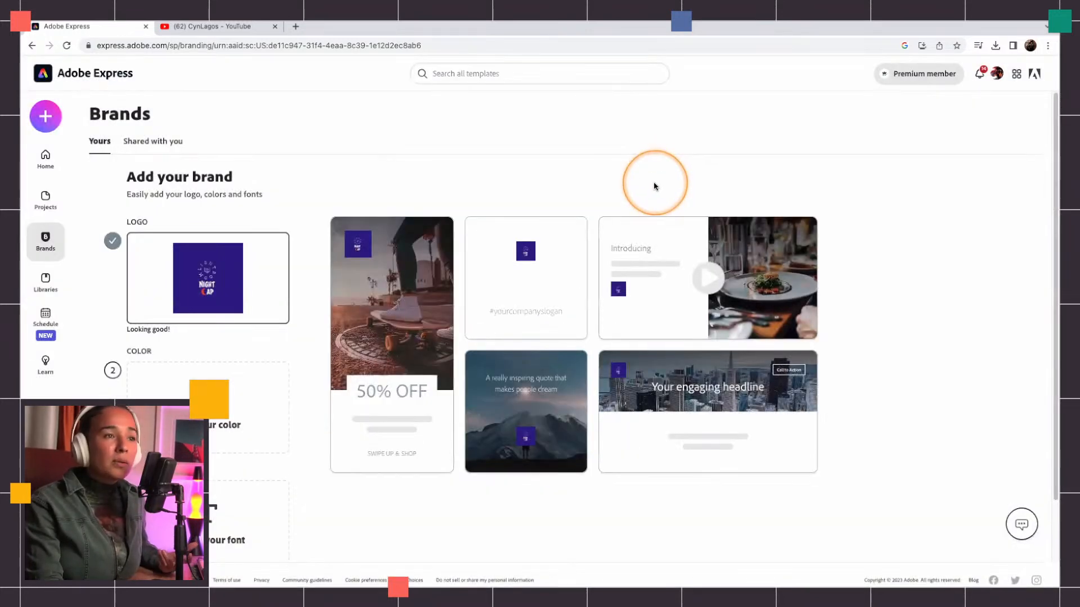
Step: Return to the Brands overview and reload it to check for the nightcap brand
scroll(644, 315, down, 2)
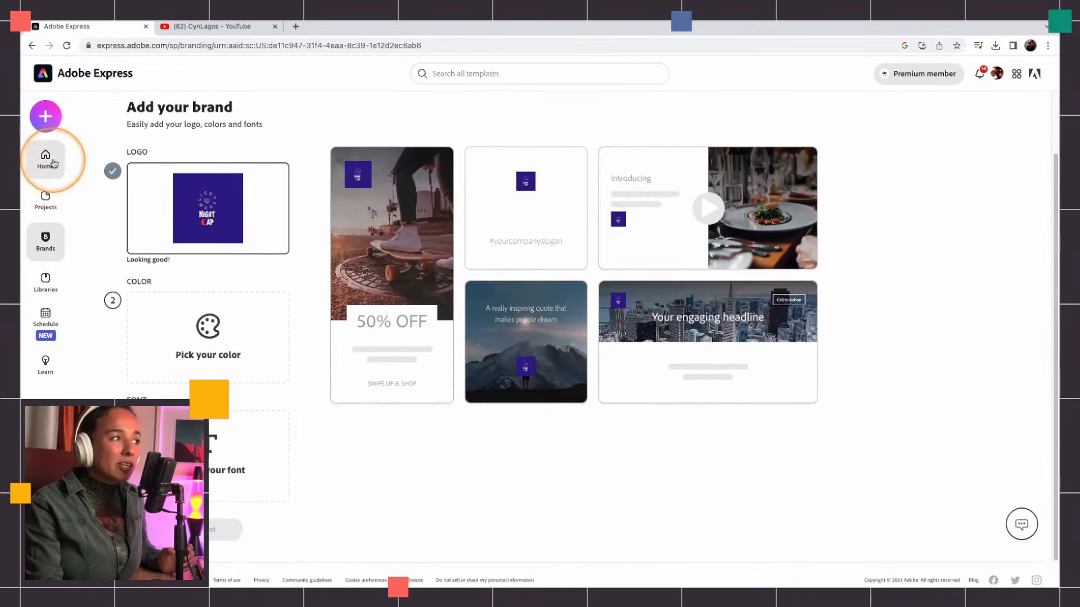
click(47, 241)
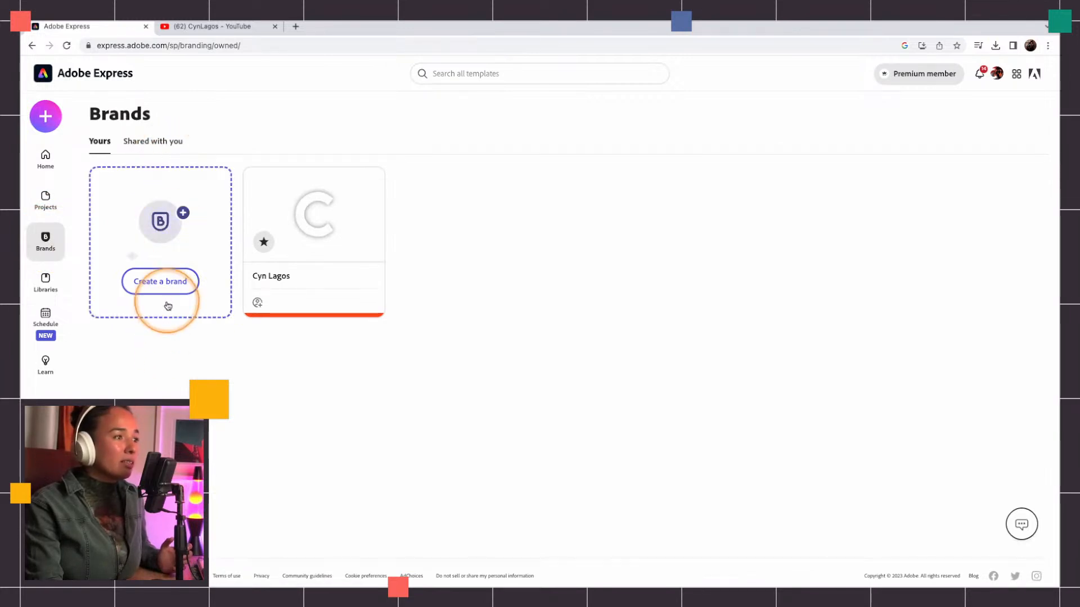
click(67, 46)
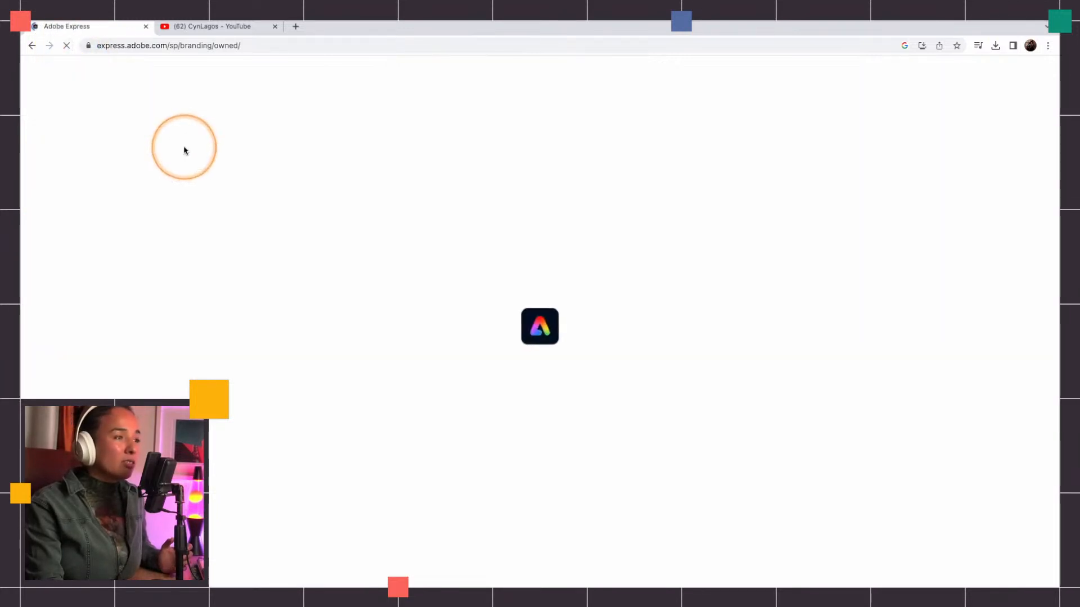
mouse_move(486, 244)
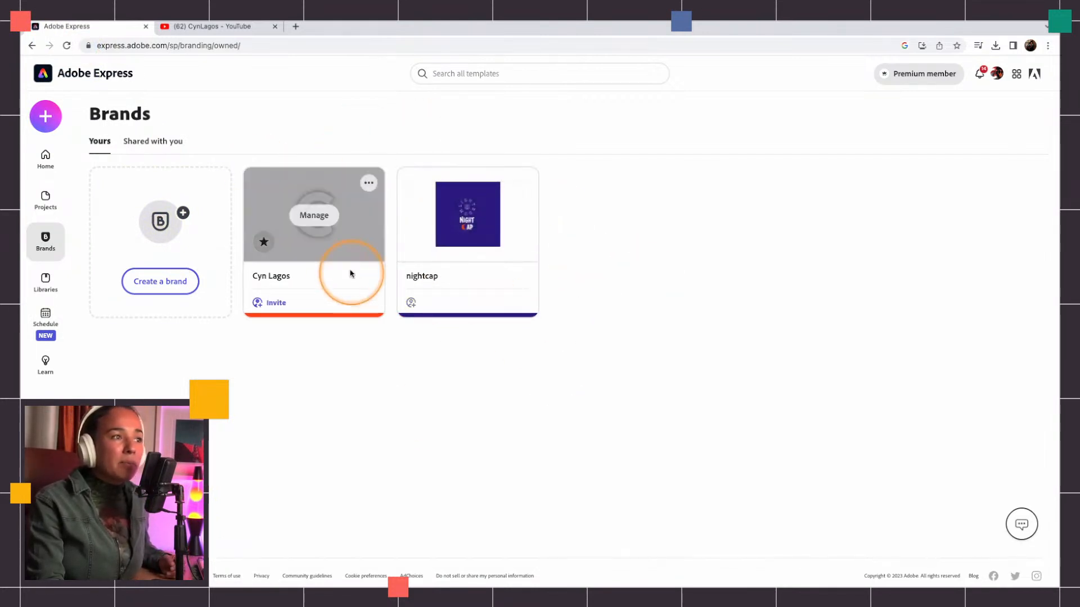
Step: Reopen the purple Livestream project from the Projects list and go to its Starting Soon page
click(44, 199)
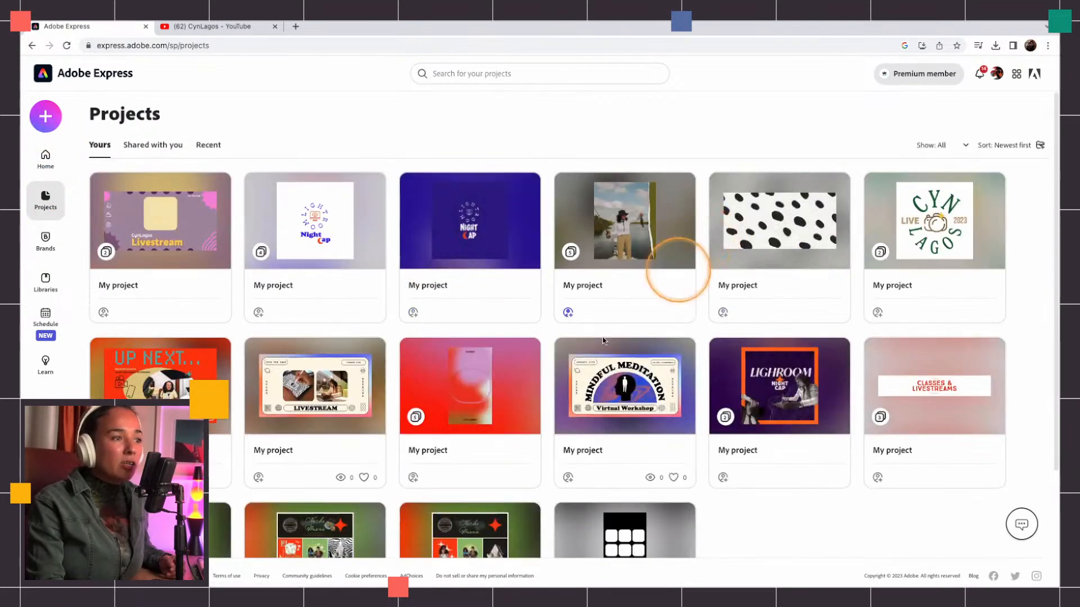
click(276, 270)
click(595, 375)
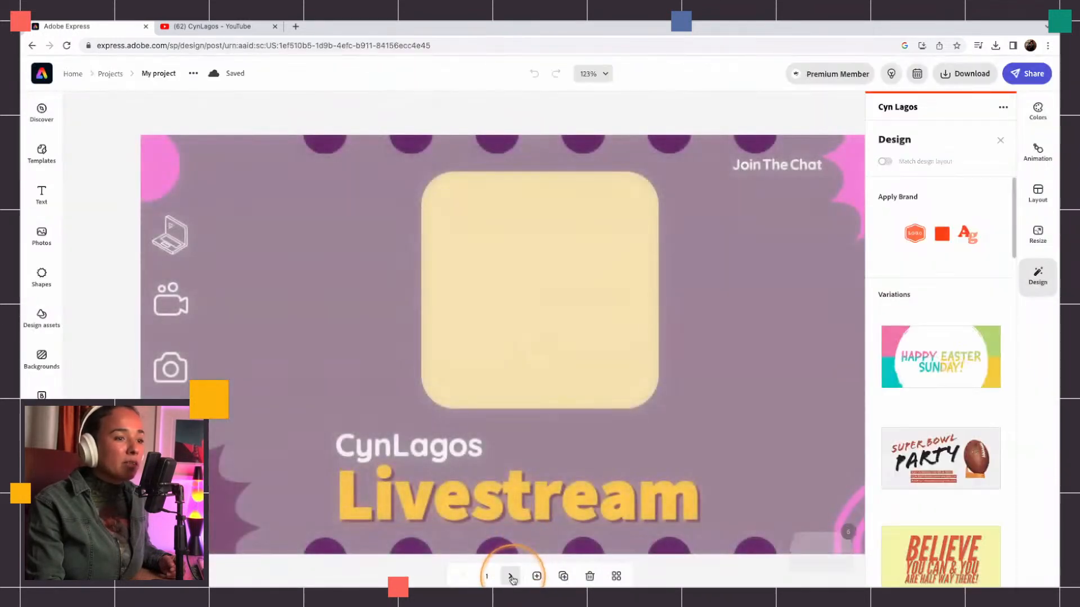
click(511, 577)
click(925, 236)
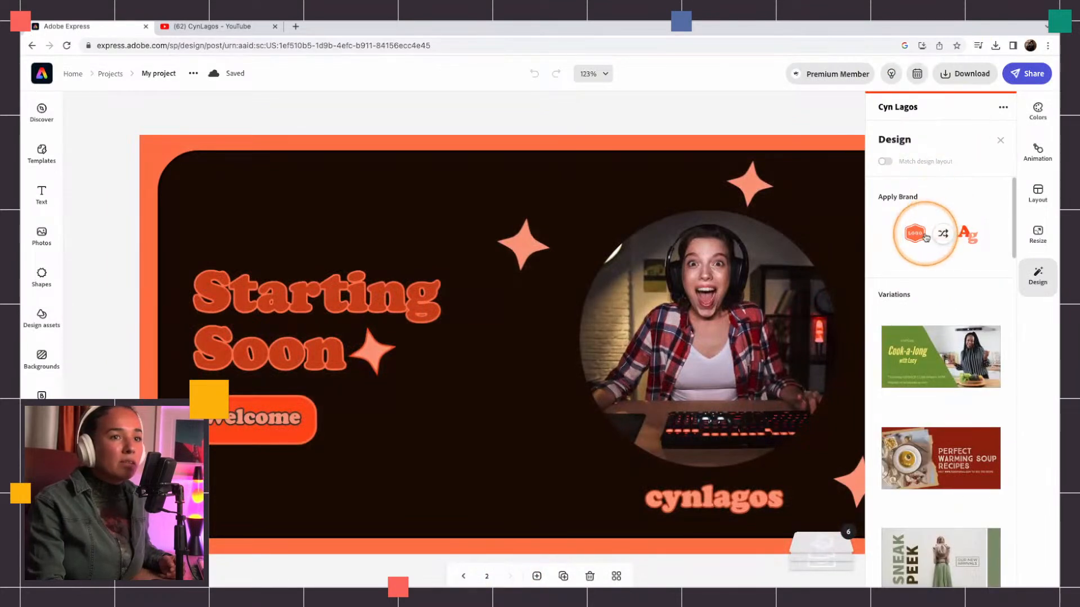
Step: Shuffle the orange brand styling on the Starting Soon page and switch the active brand to nightcap
click(943, 235)
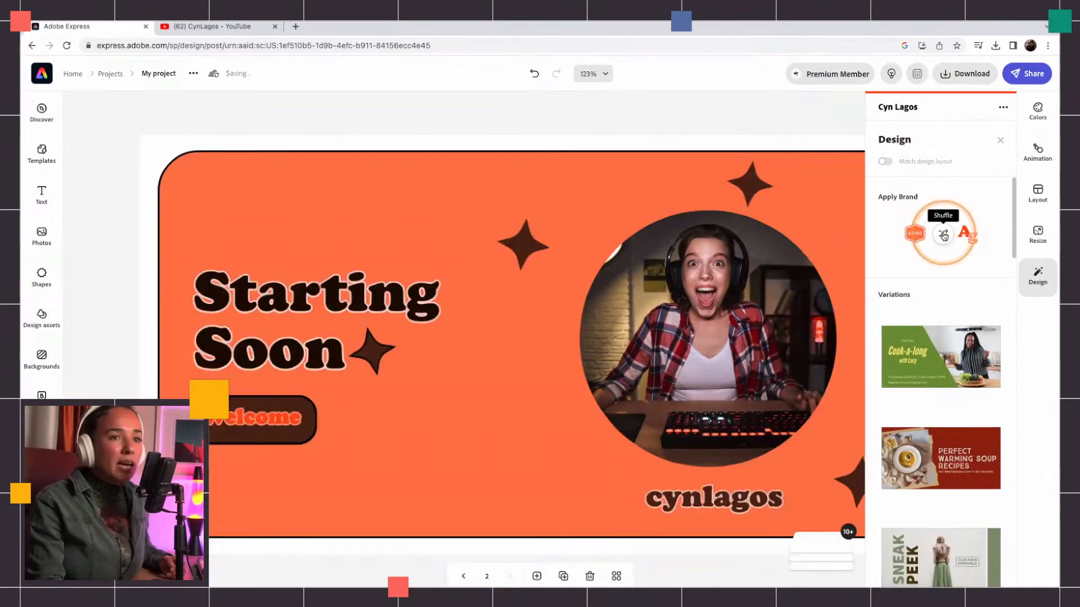
click(916, 236)
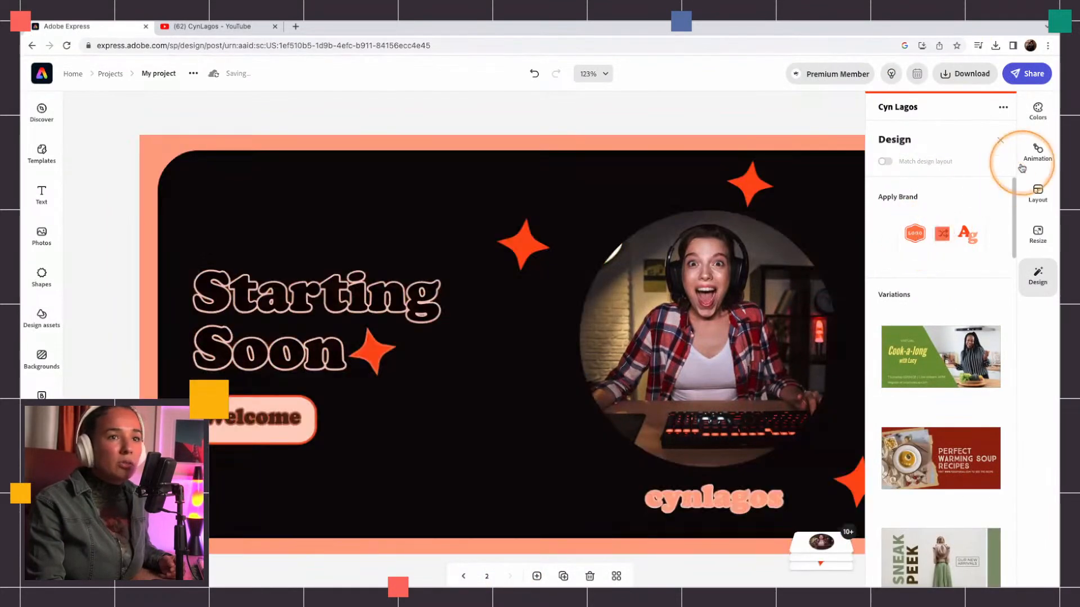
click(1002, 107)
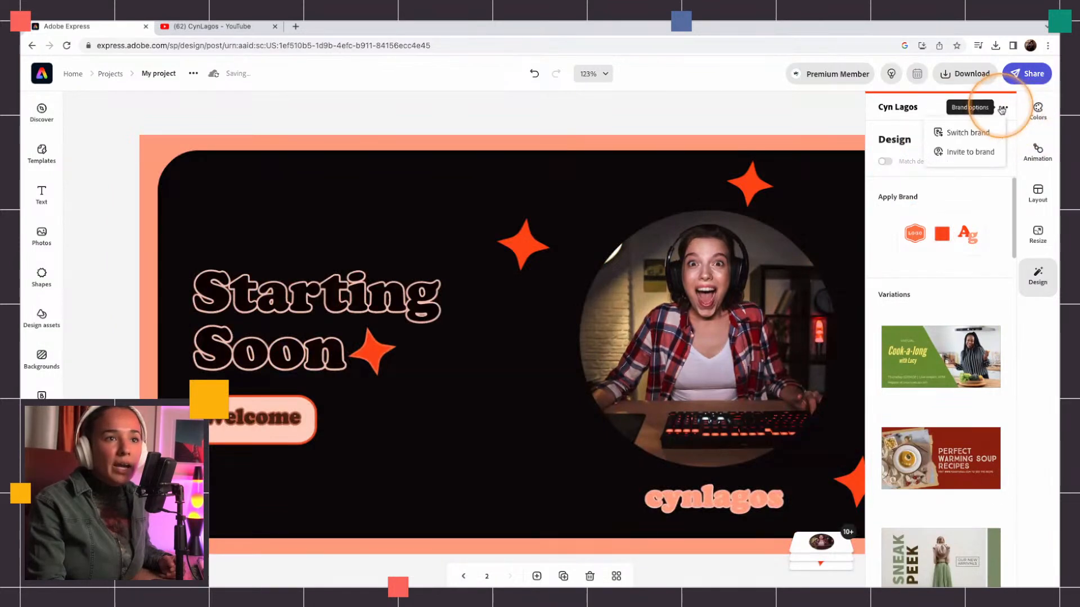
click(968, 136)
mouse_move(617, 235)
click(617, 234)
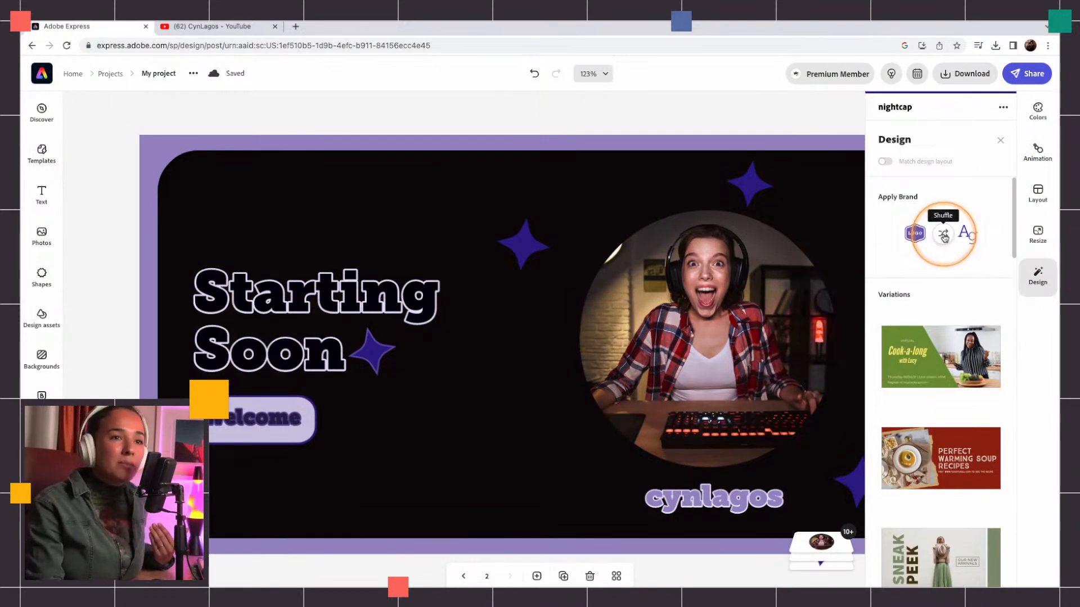
Step: Shuffle the nightcap brand on the Starting Soon page and shift the square Night Cap logo slightly inward from the corner
click(944, 236)
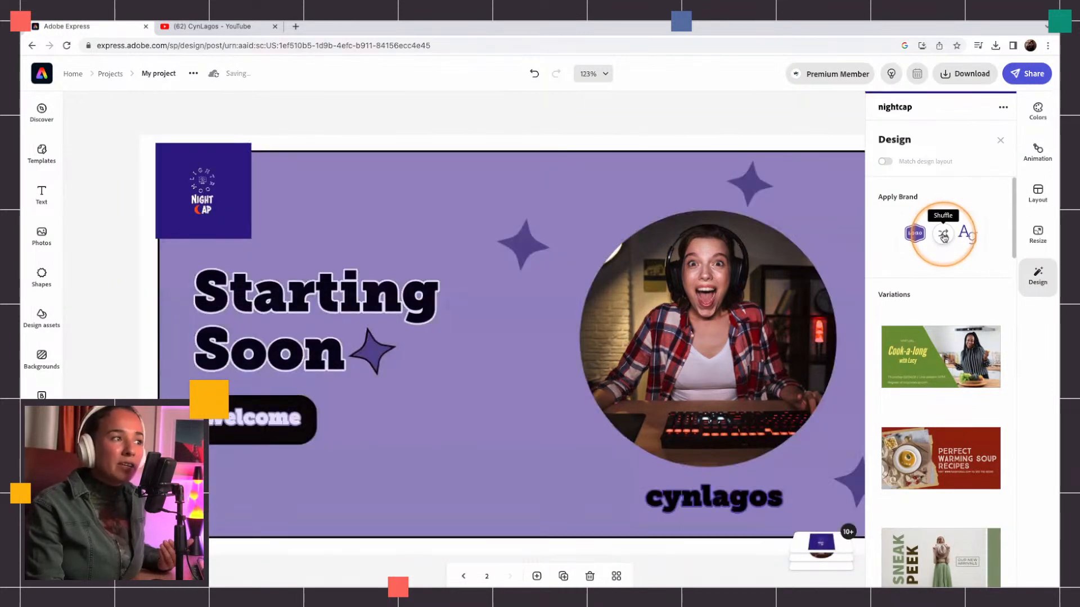
click(944, 236)
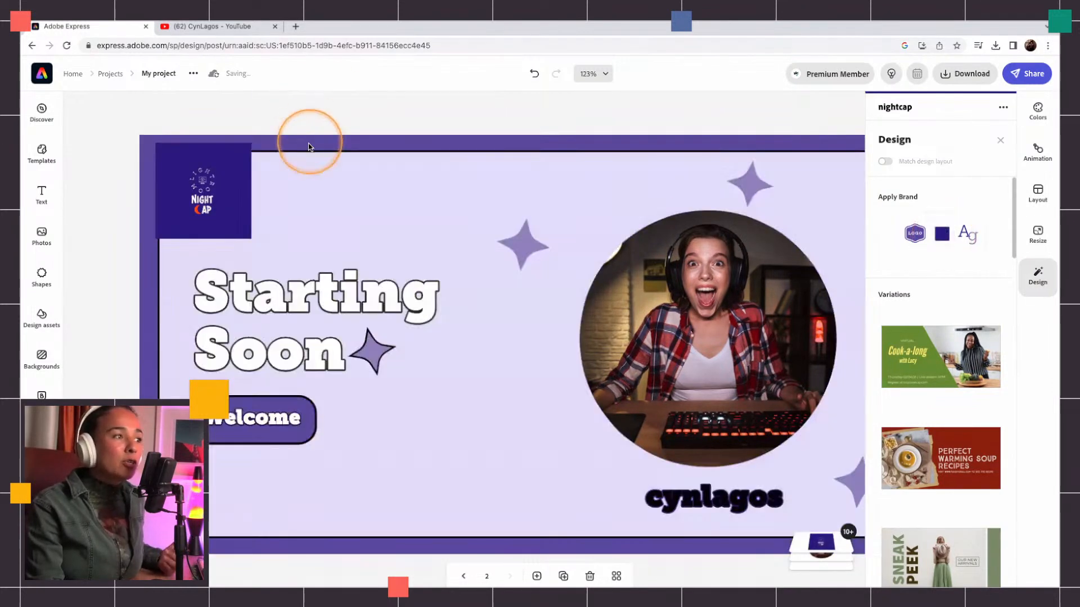
click(206, 191)
drag(207, 191, 227, 200)
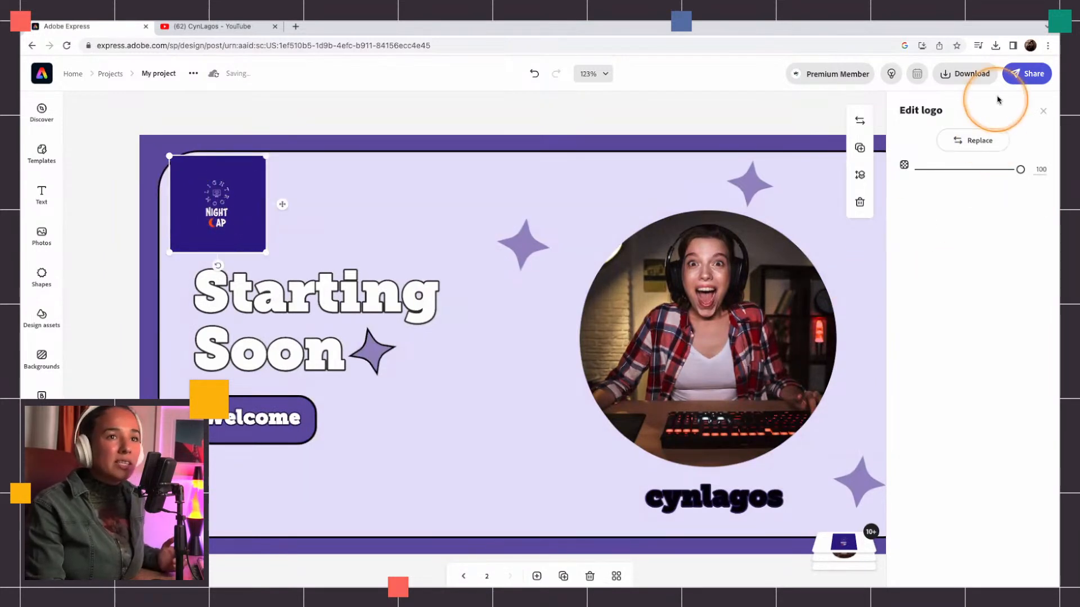
click(1043, 111)
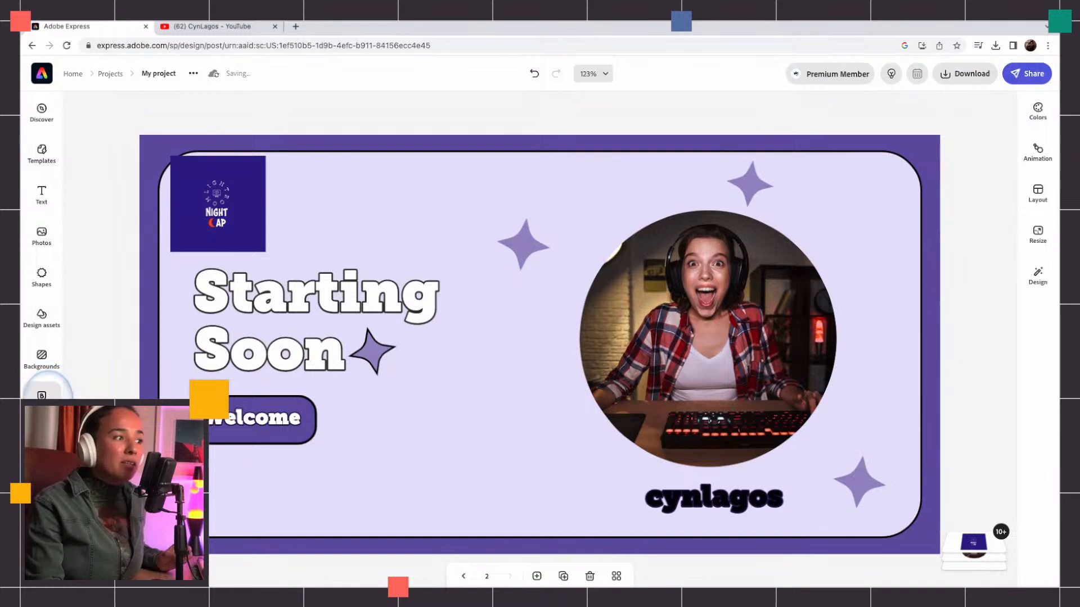
Step: Add the transparent white Night Cap logo file to the nightcap brand's logos and place it on the Starting Soon page
click(43, 393)
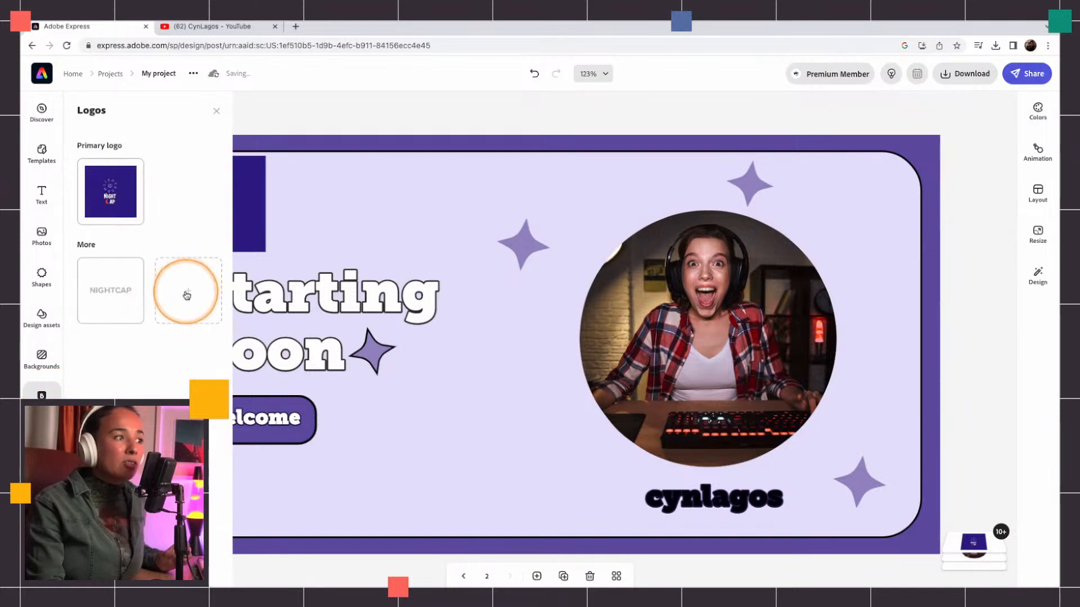
click(203, 303)
click(542, 255)
key(space)
key(space)
click(726, 397)
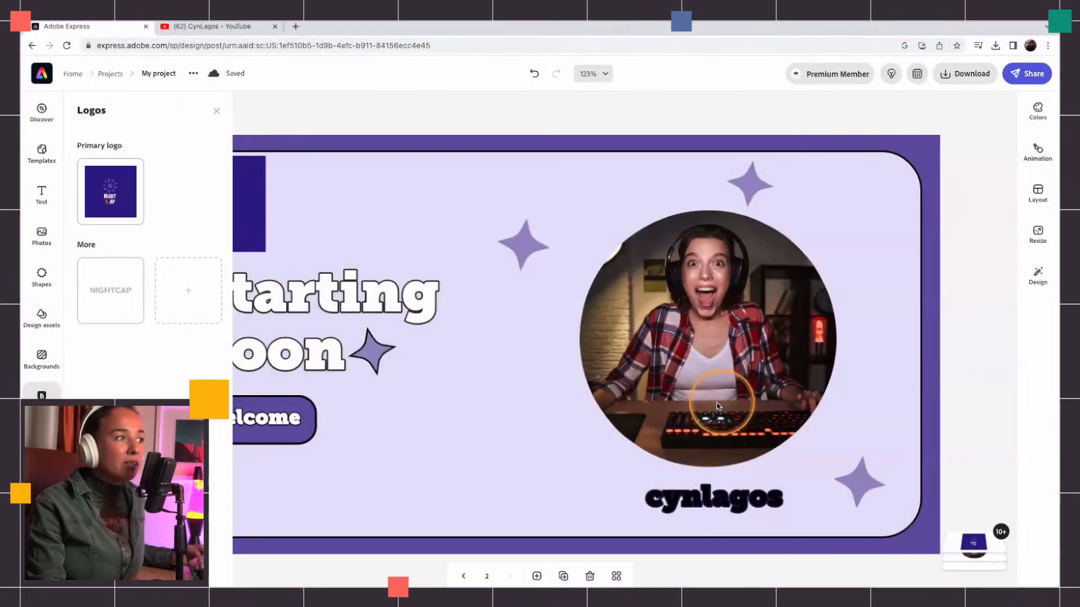
click(187, 308)
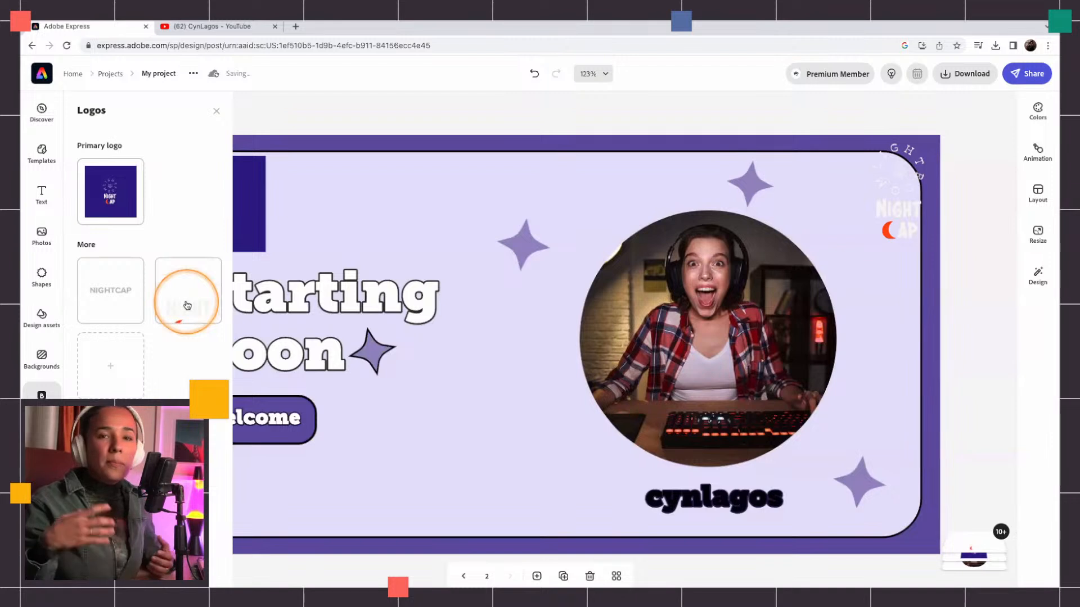
drag(188, 304, 918, 179)
click(918, 179)
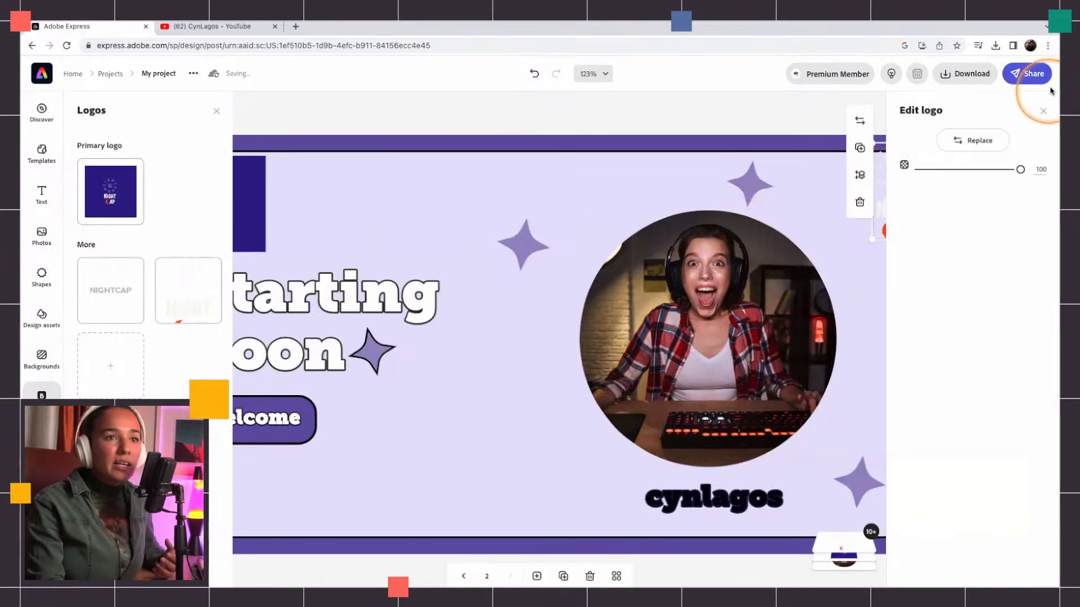
click(1042, 109)
click(919, 170)
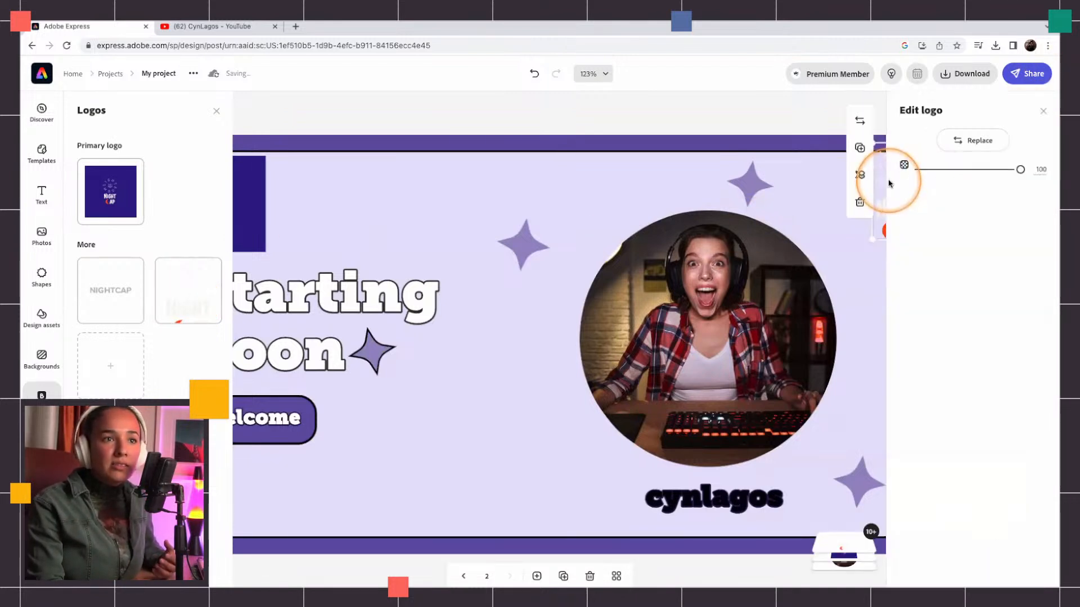
click(1041, 109)
click(890, 164)
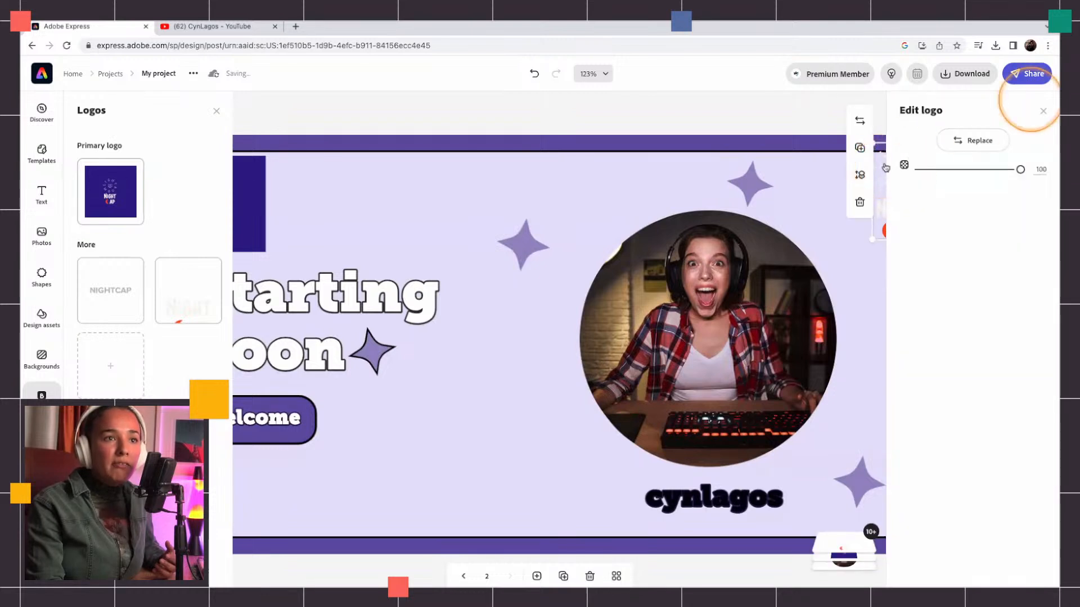
click(1041, 108)
click(377, 256)
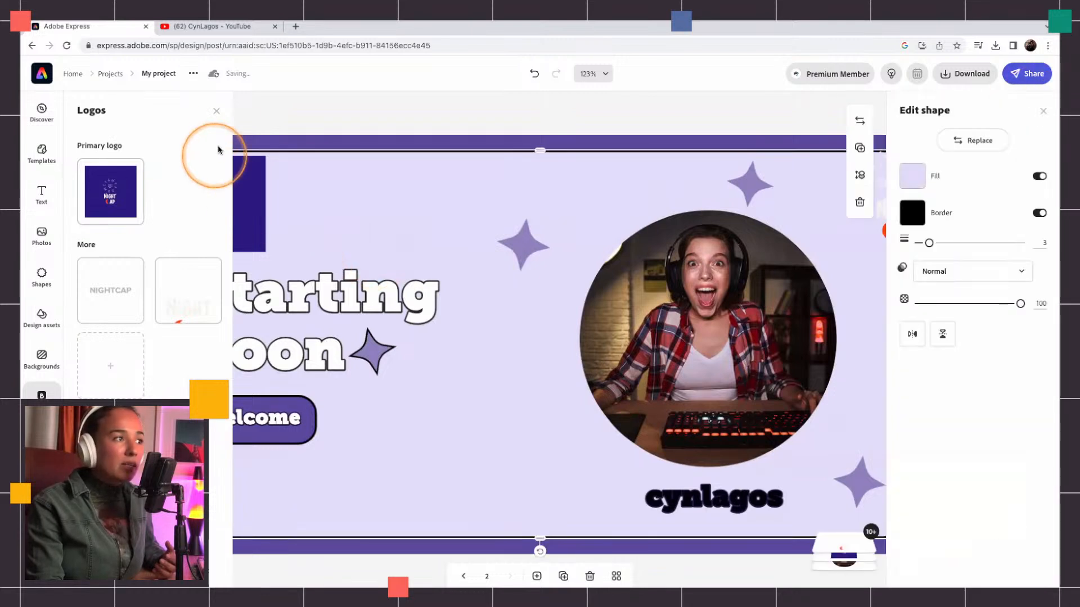
Step: Move the transparent Night Cap logo above the Starting Soon heading and delete the square logo from that spot
click(217, 111)
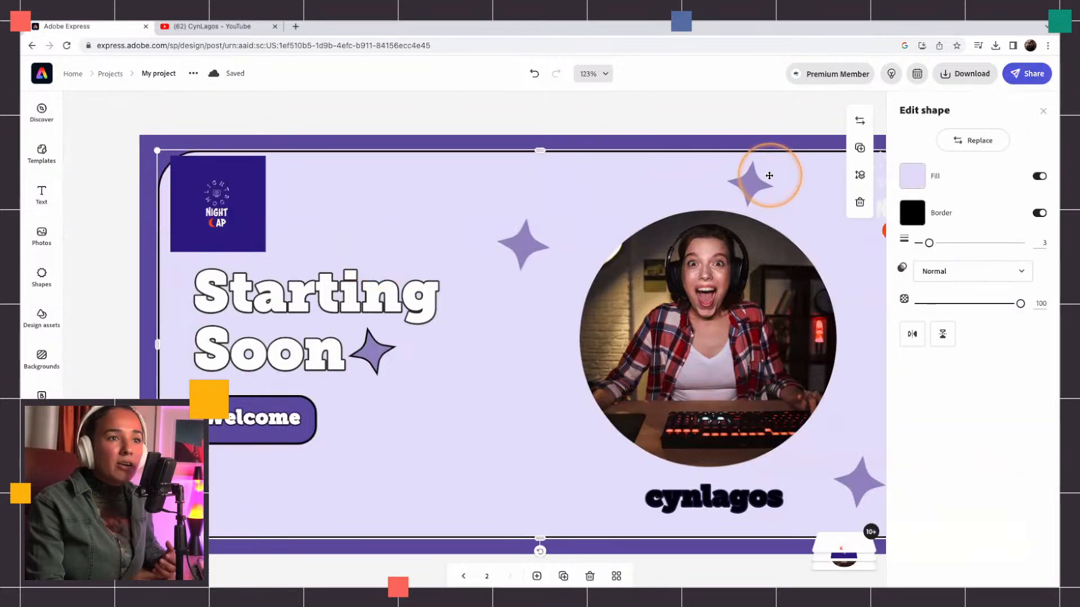
click(1042, 110)
drag(890, 183, 221, 210)
click(210, 207)
key(Delete)
click(658, 224)
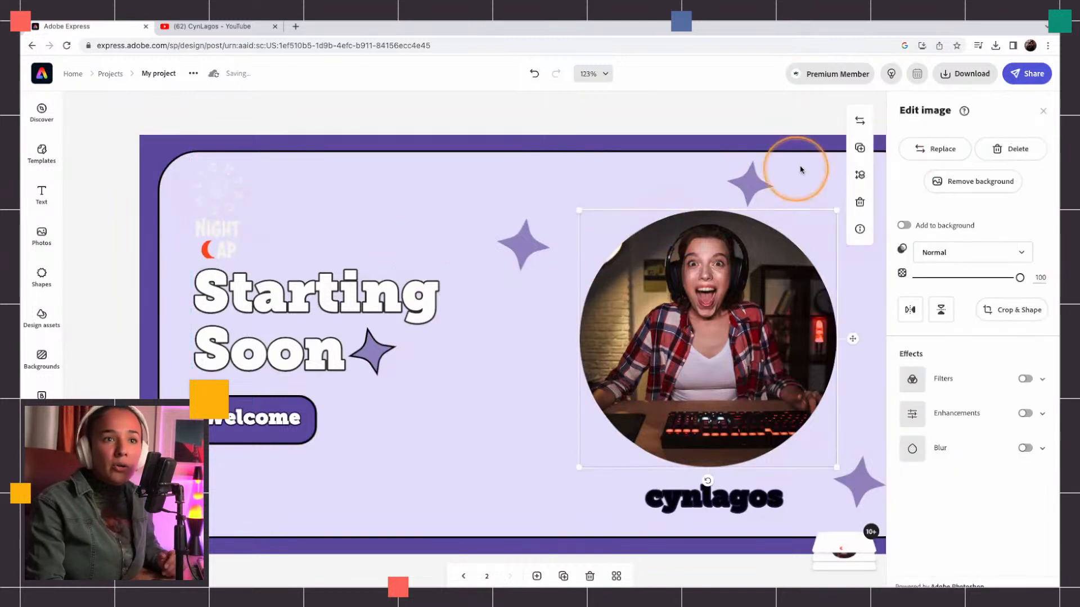
click(1040, 112)
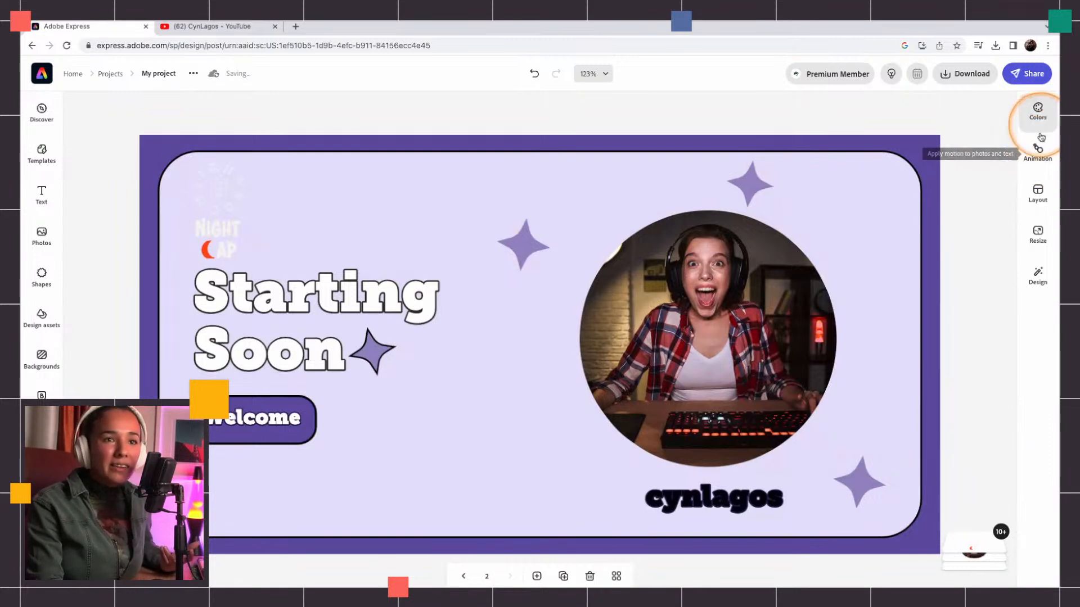
Step: Shuffle the nightcap brand on the Starting Soon page to a purple panel with a black border and white stars
click(1037, 110)
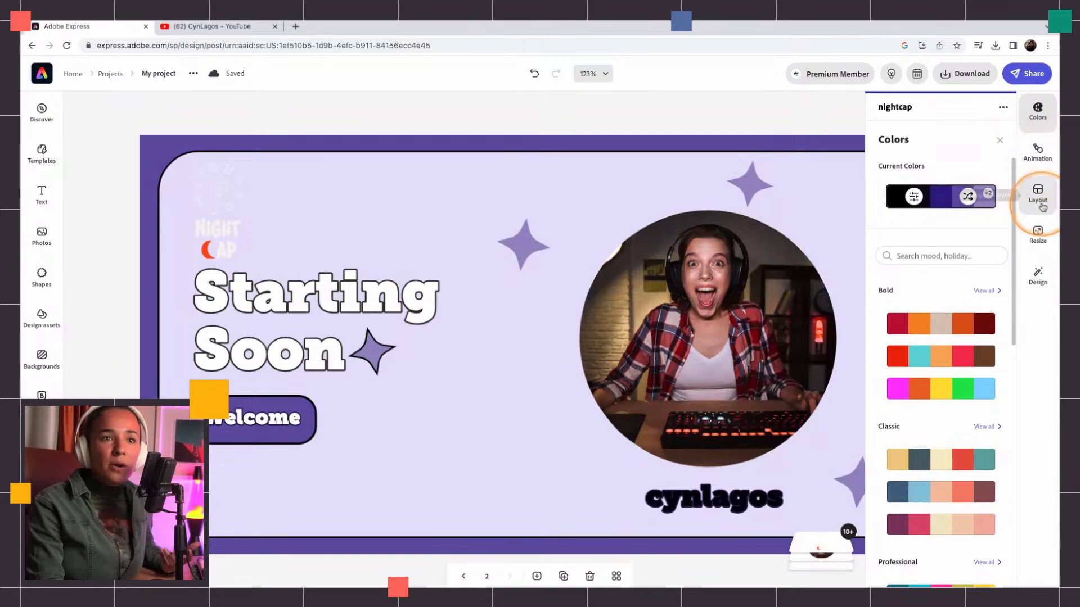
click(1038, 274)
click(941, 235)
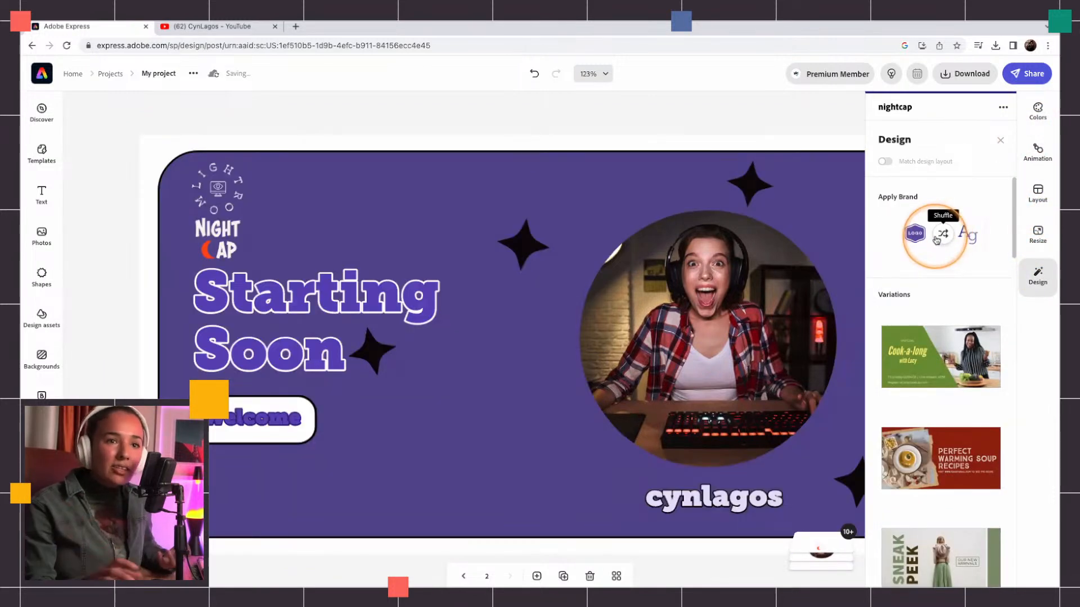
click(945, 237)
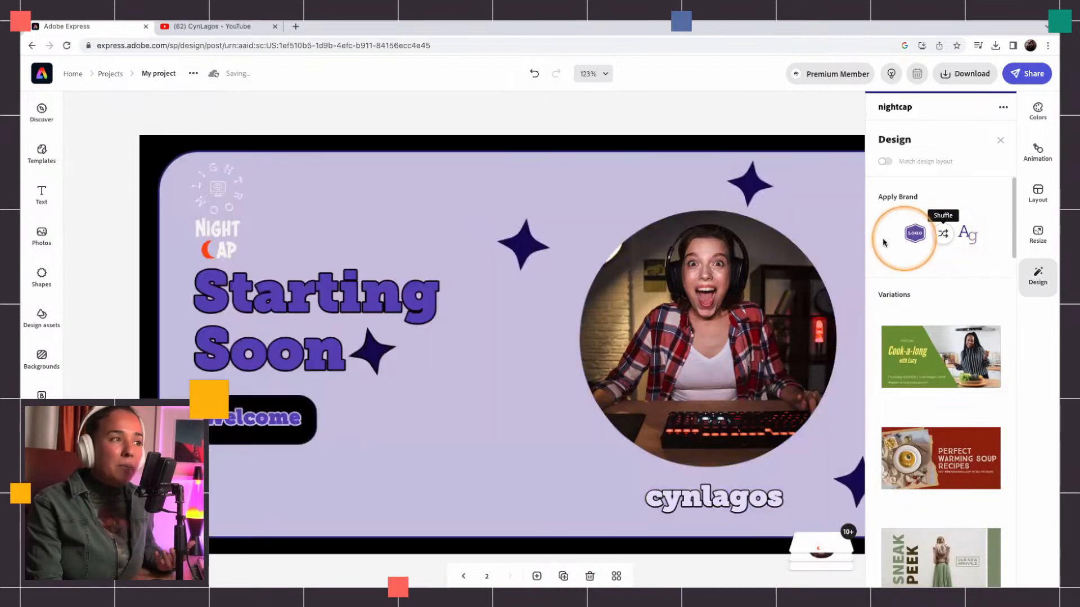
click(944, 237)
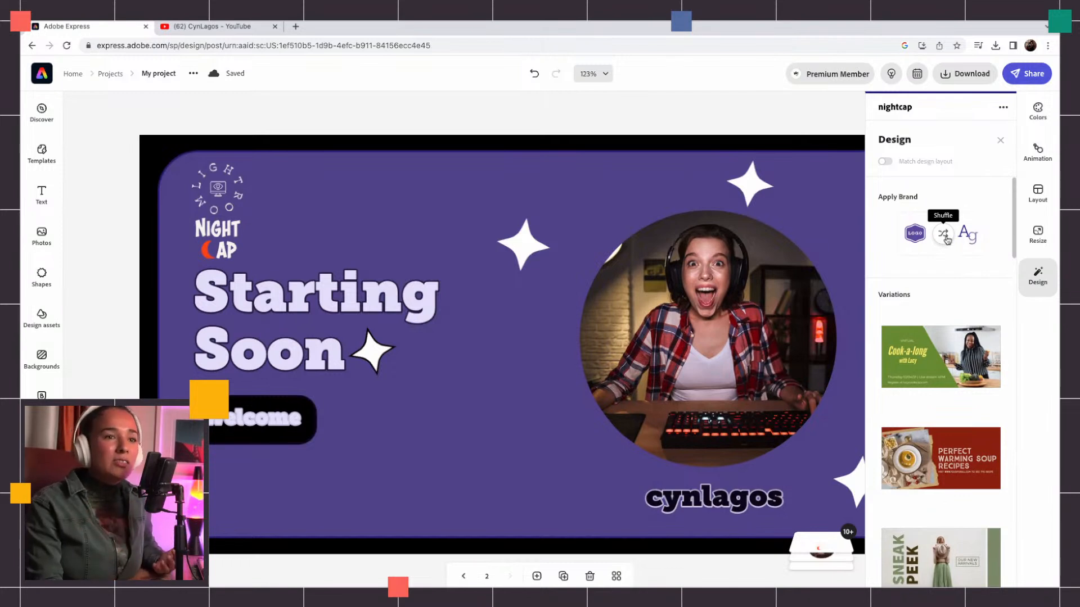
click(426, 232)
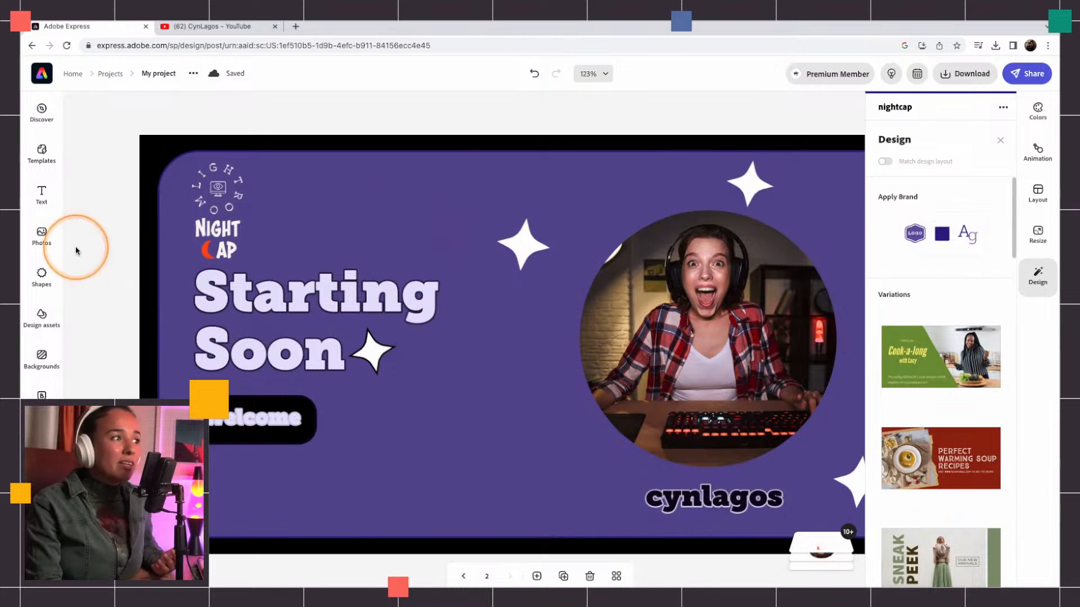
Step: Go to the Livestream page and apply the nightcap brand's colors, font and logo to it
click(464, 576)
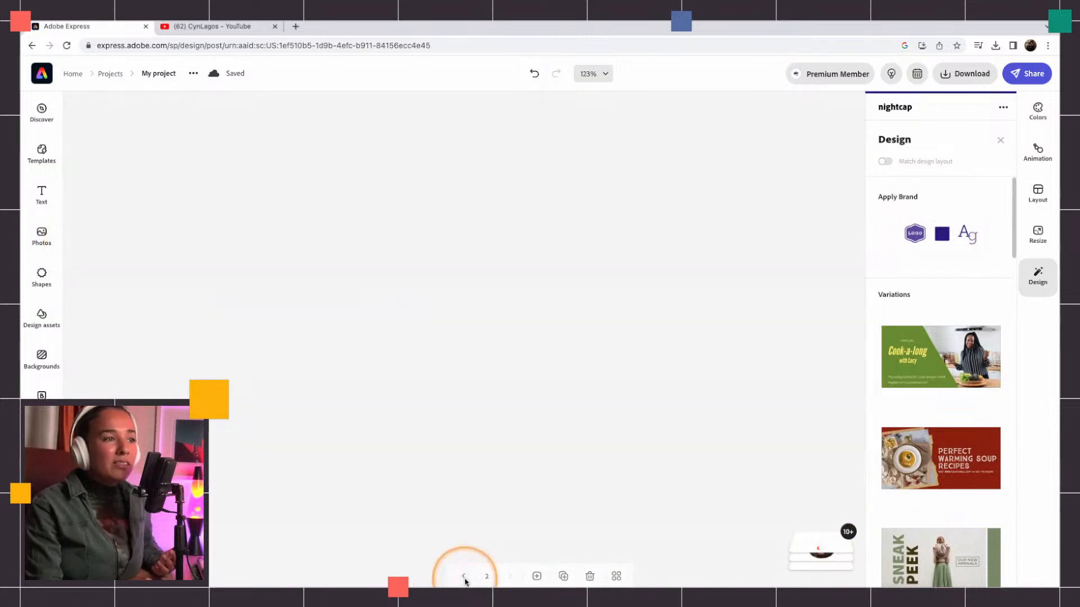
drag(113, 109, 390, 288)
click(416, 285)
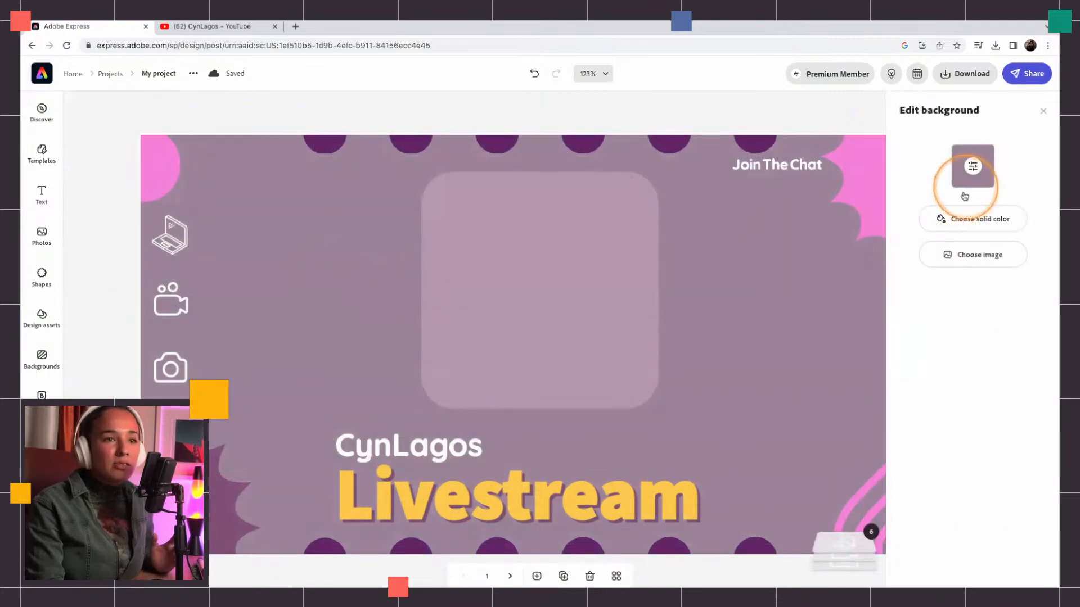
click(1041, 112)
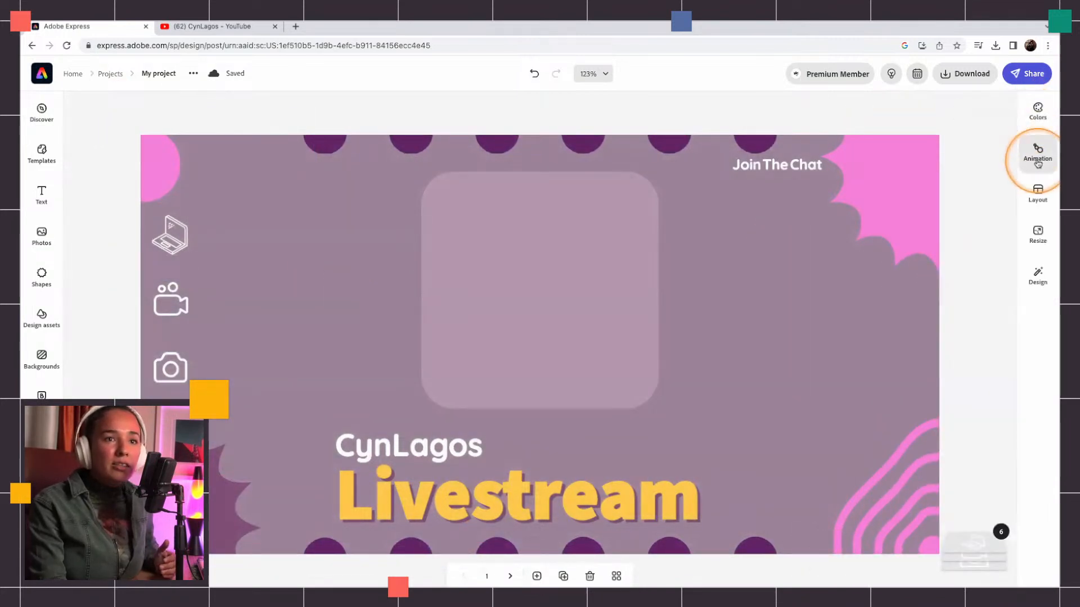
click(1040, 197)
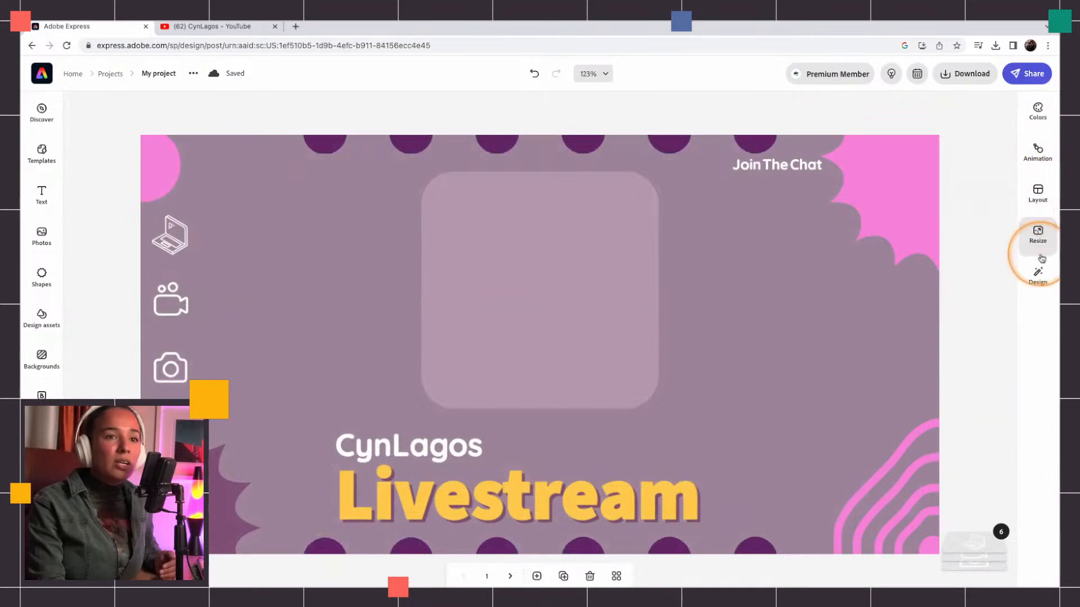
click(1038, 276)
click(943, 234)
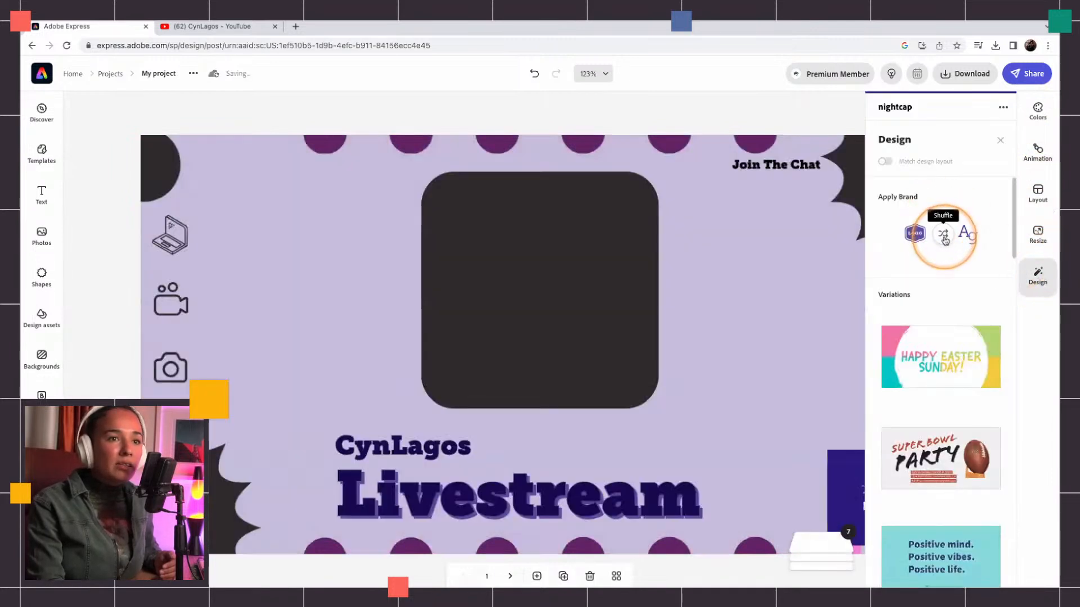
Step: Shuffle the nightcap brand on the Livestream page to a dark blue background with pale lilac title text
click(915, 233)
click(948, 236)
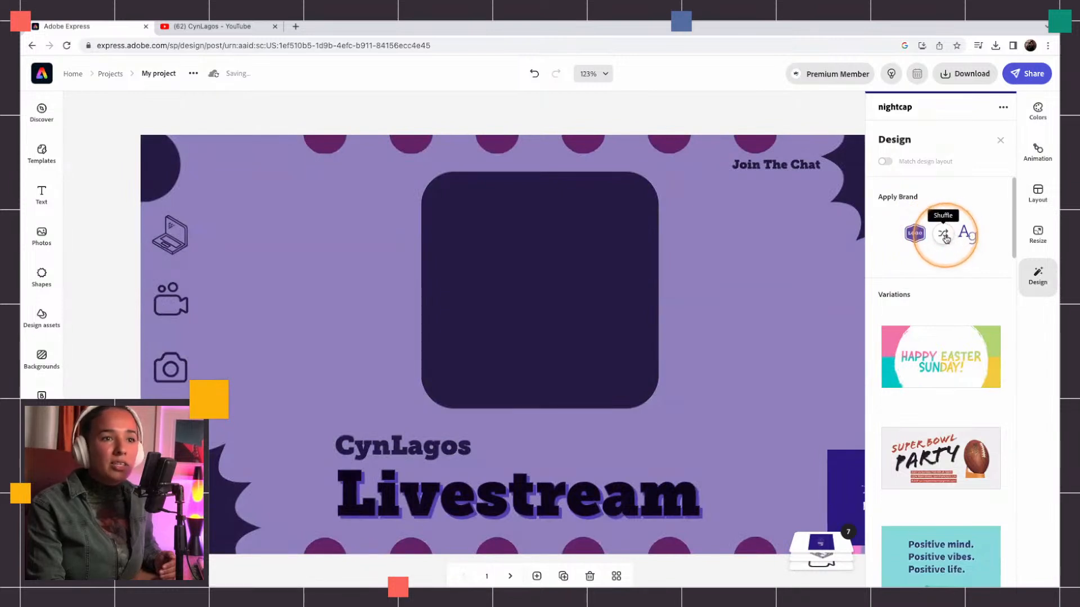
click(948, 238)
click(947, 239)
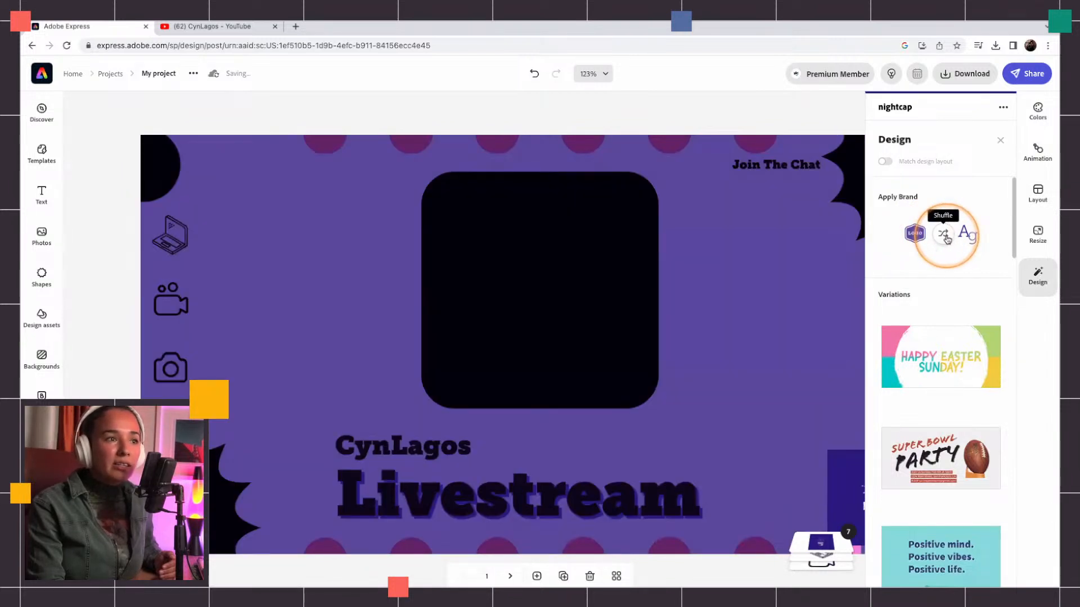
click(948, 239)
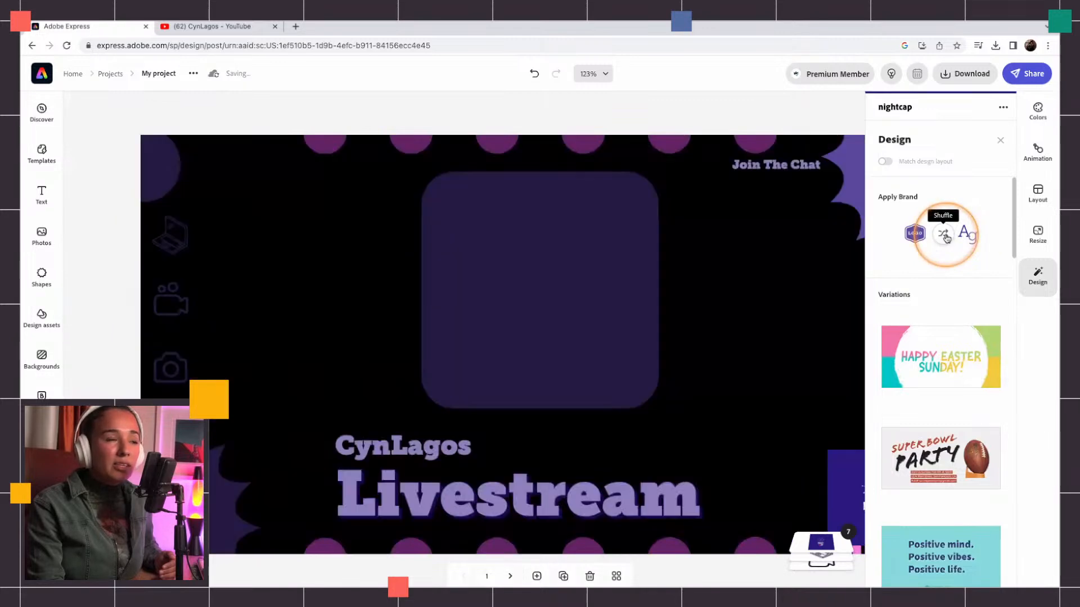
click(945, 238)
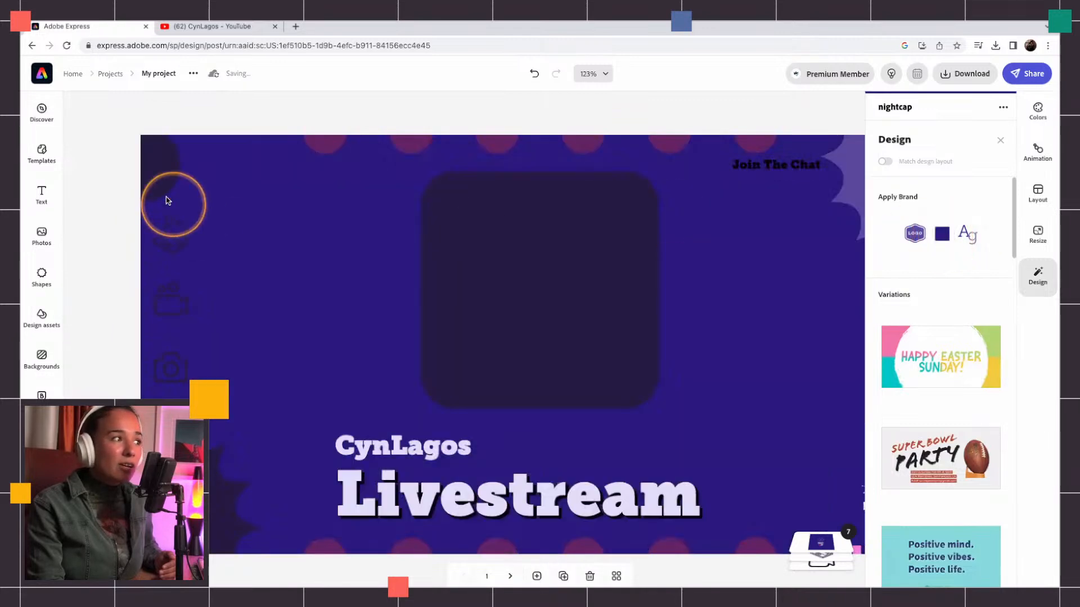
Step: Return to the Projects list and open the square Night Cap logo project
click(109, 74)
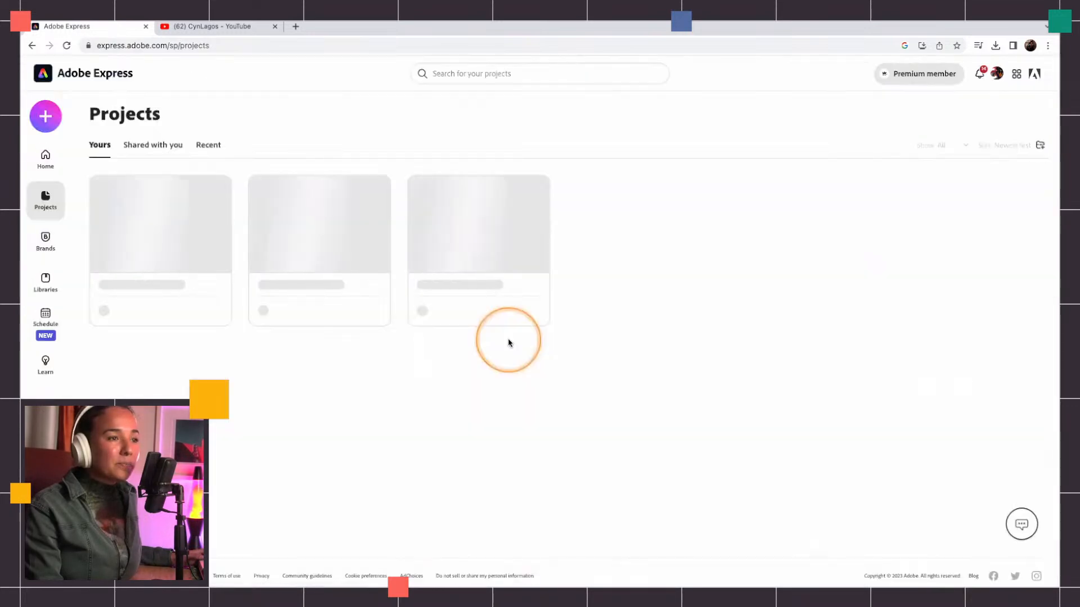
mouse_move(304, 214)
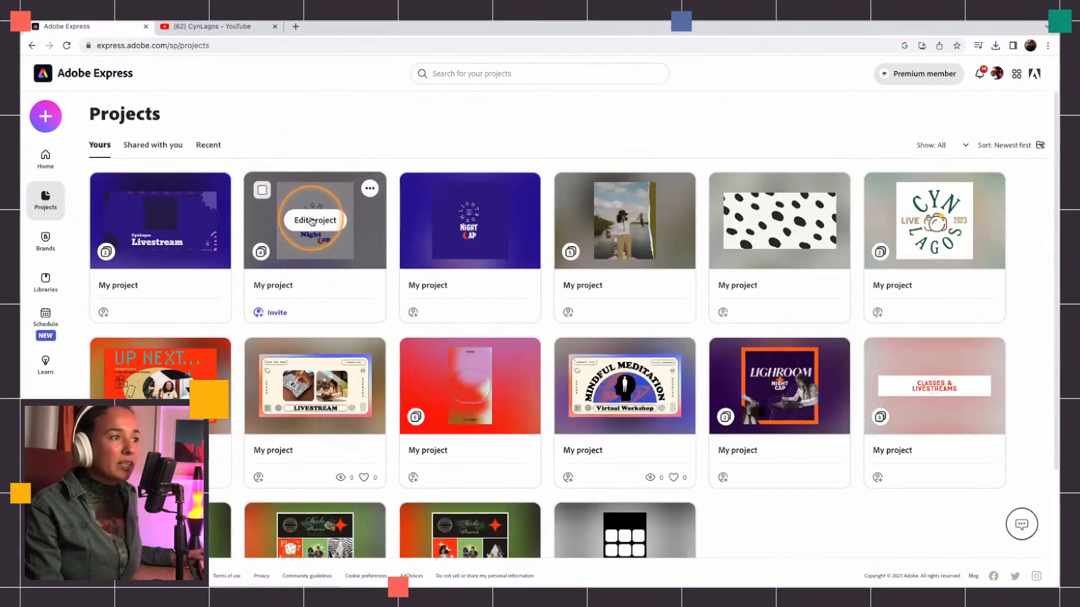
click(438, 236)
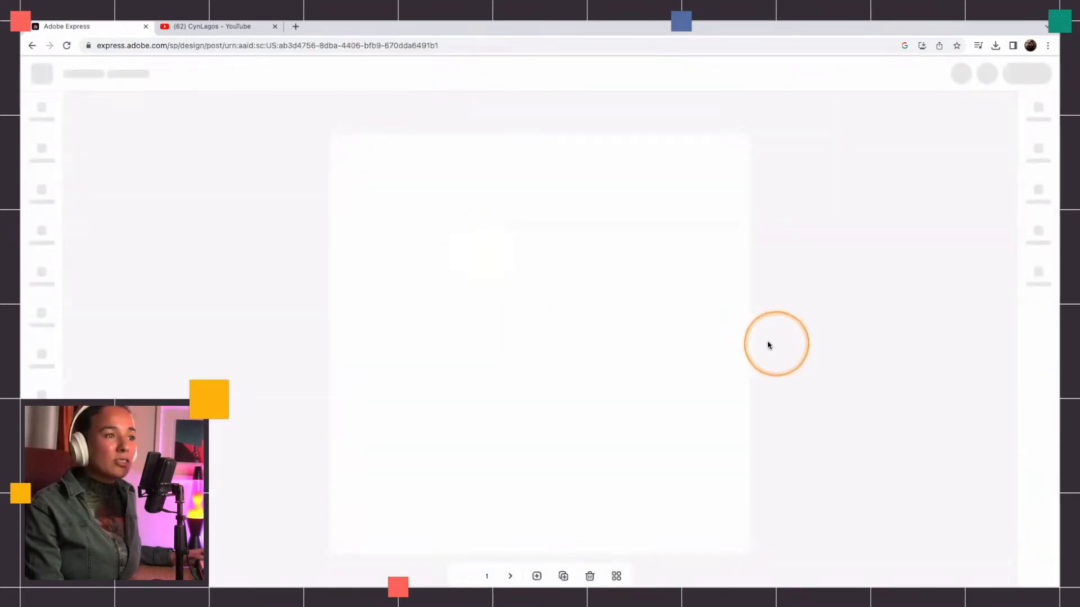